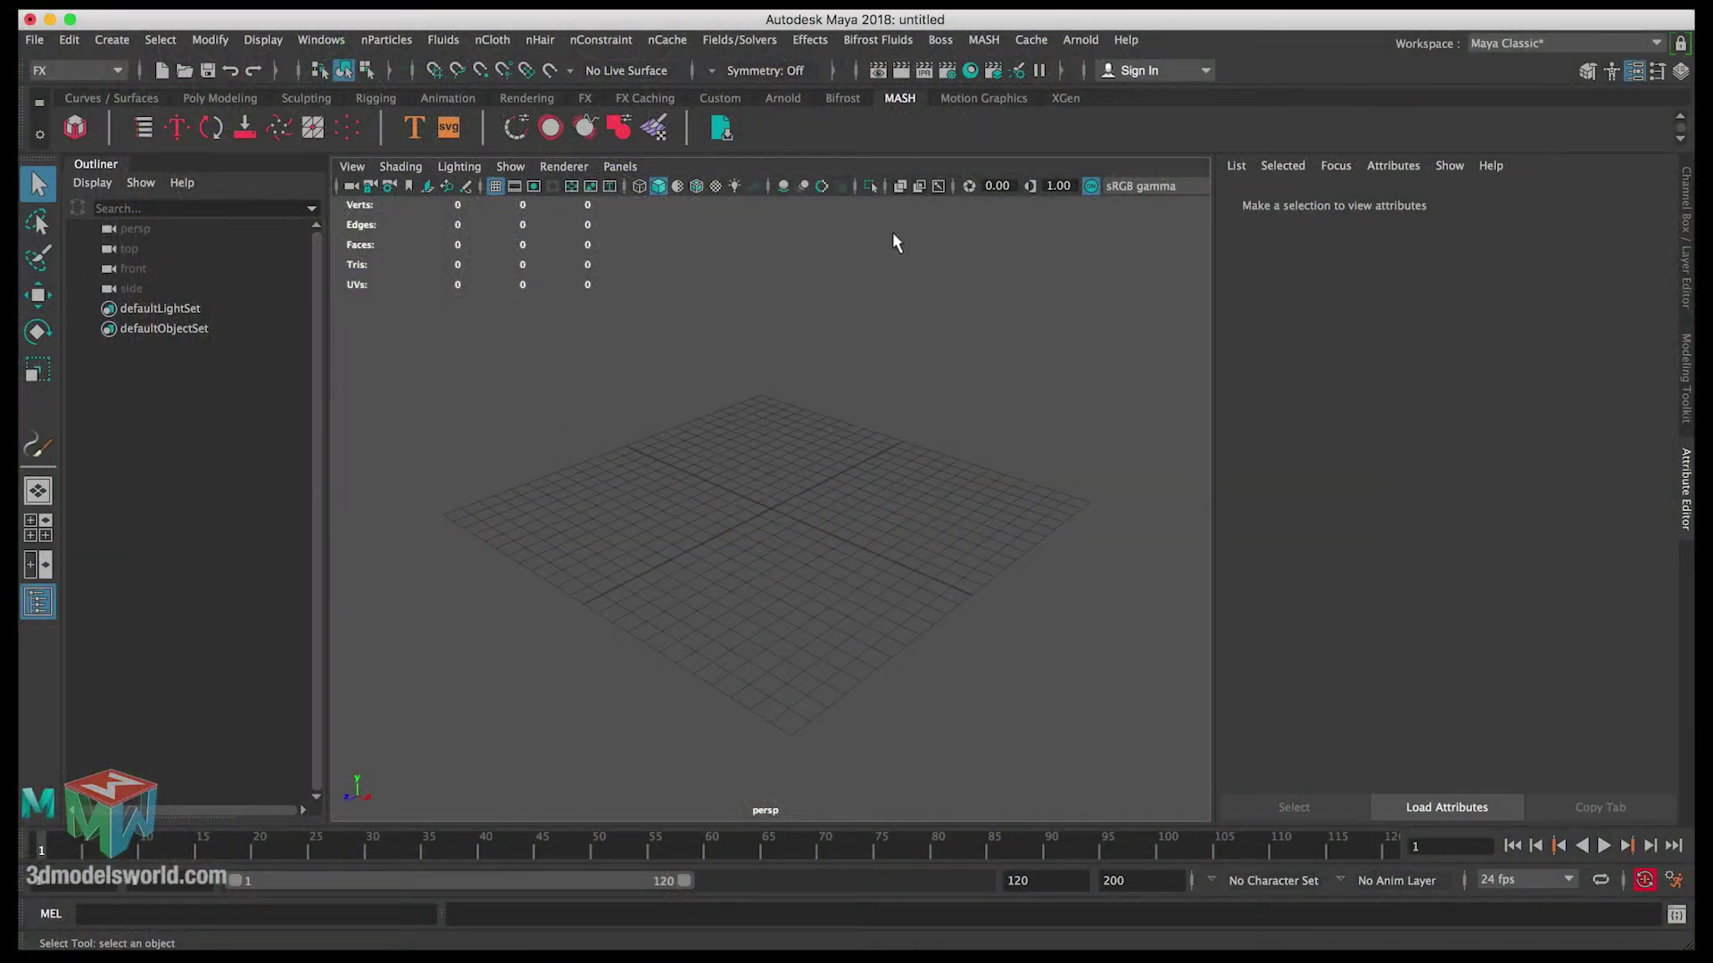
Switch to Safari to study the dandelion reference photo, and minimize the browser to return to Maya.
click(1479, 947)
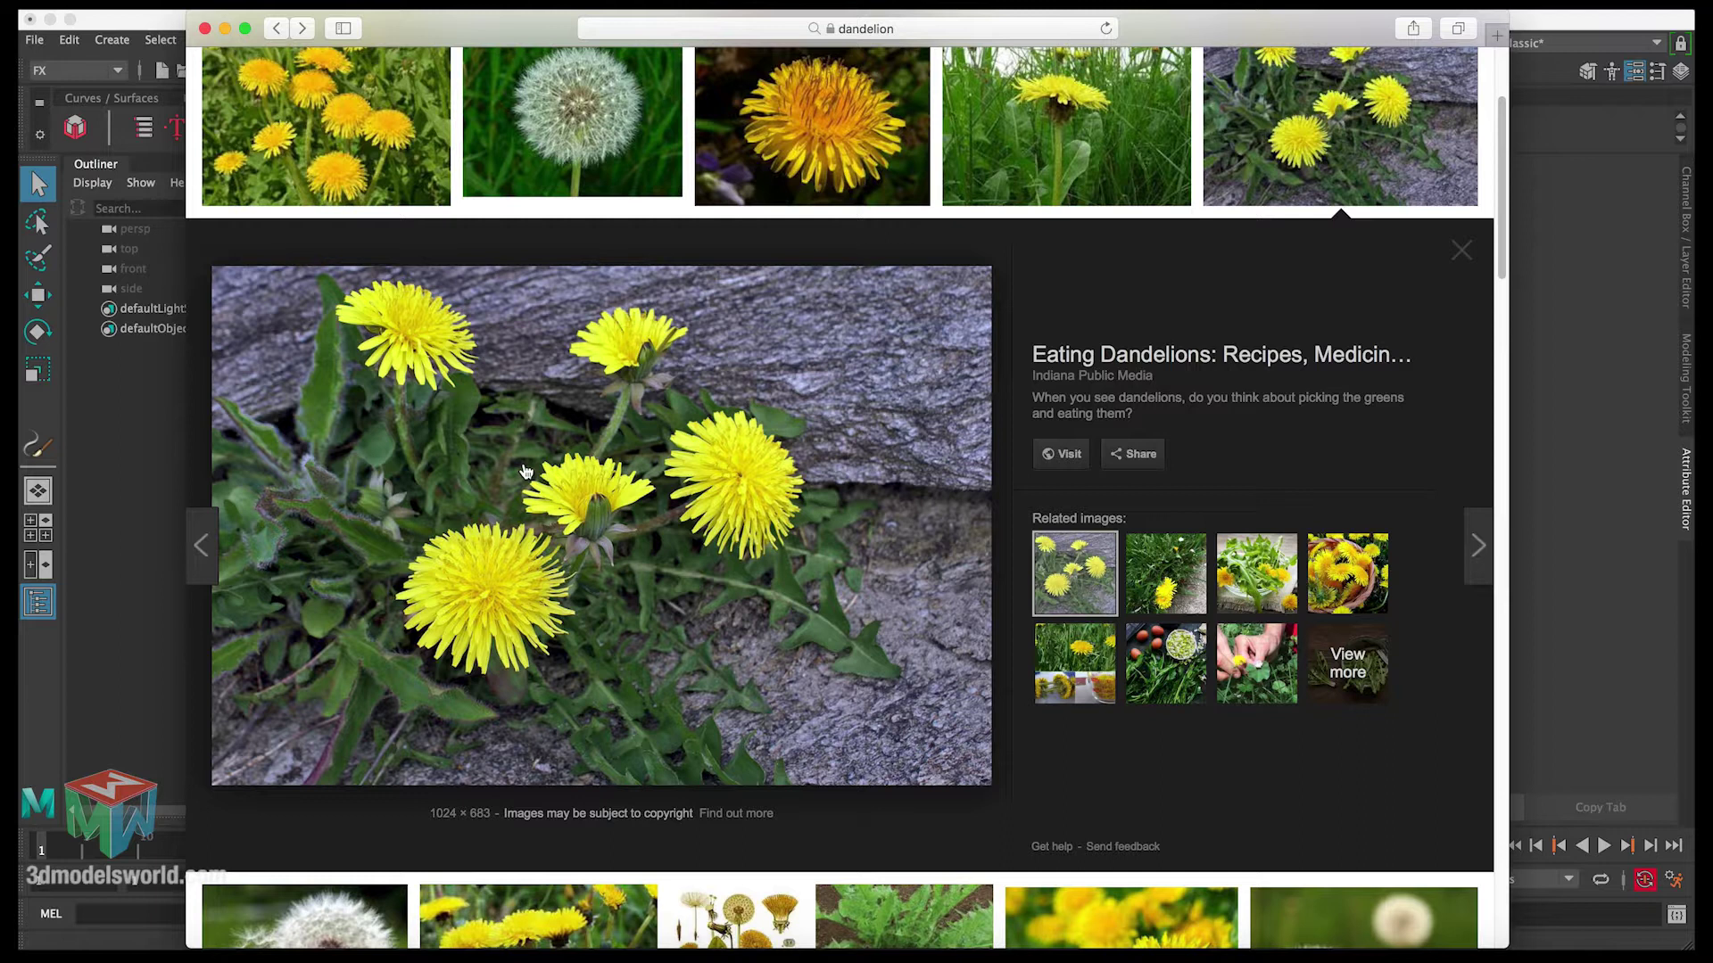
click(226, 29)
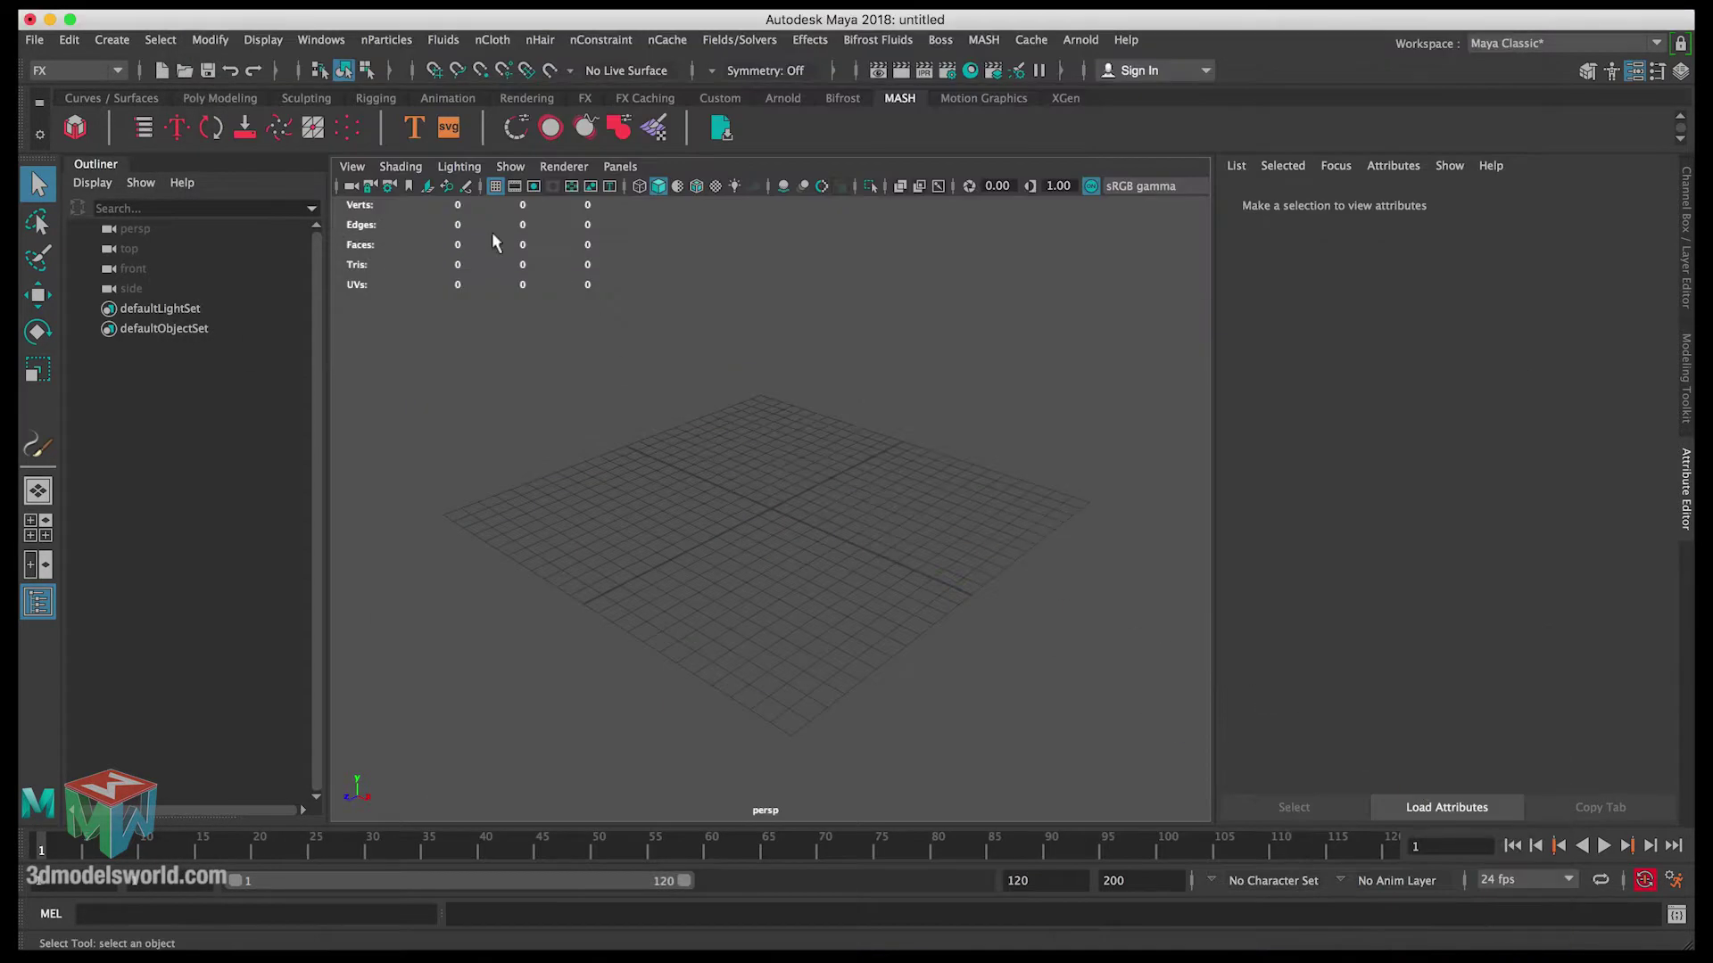
Open the Content Browser, choose the dandelionYellow.mel brush from the Paint Effects Flowers examples, and move the browser window off the grid.
click(309, 39)
mouse_move(348, 109)
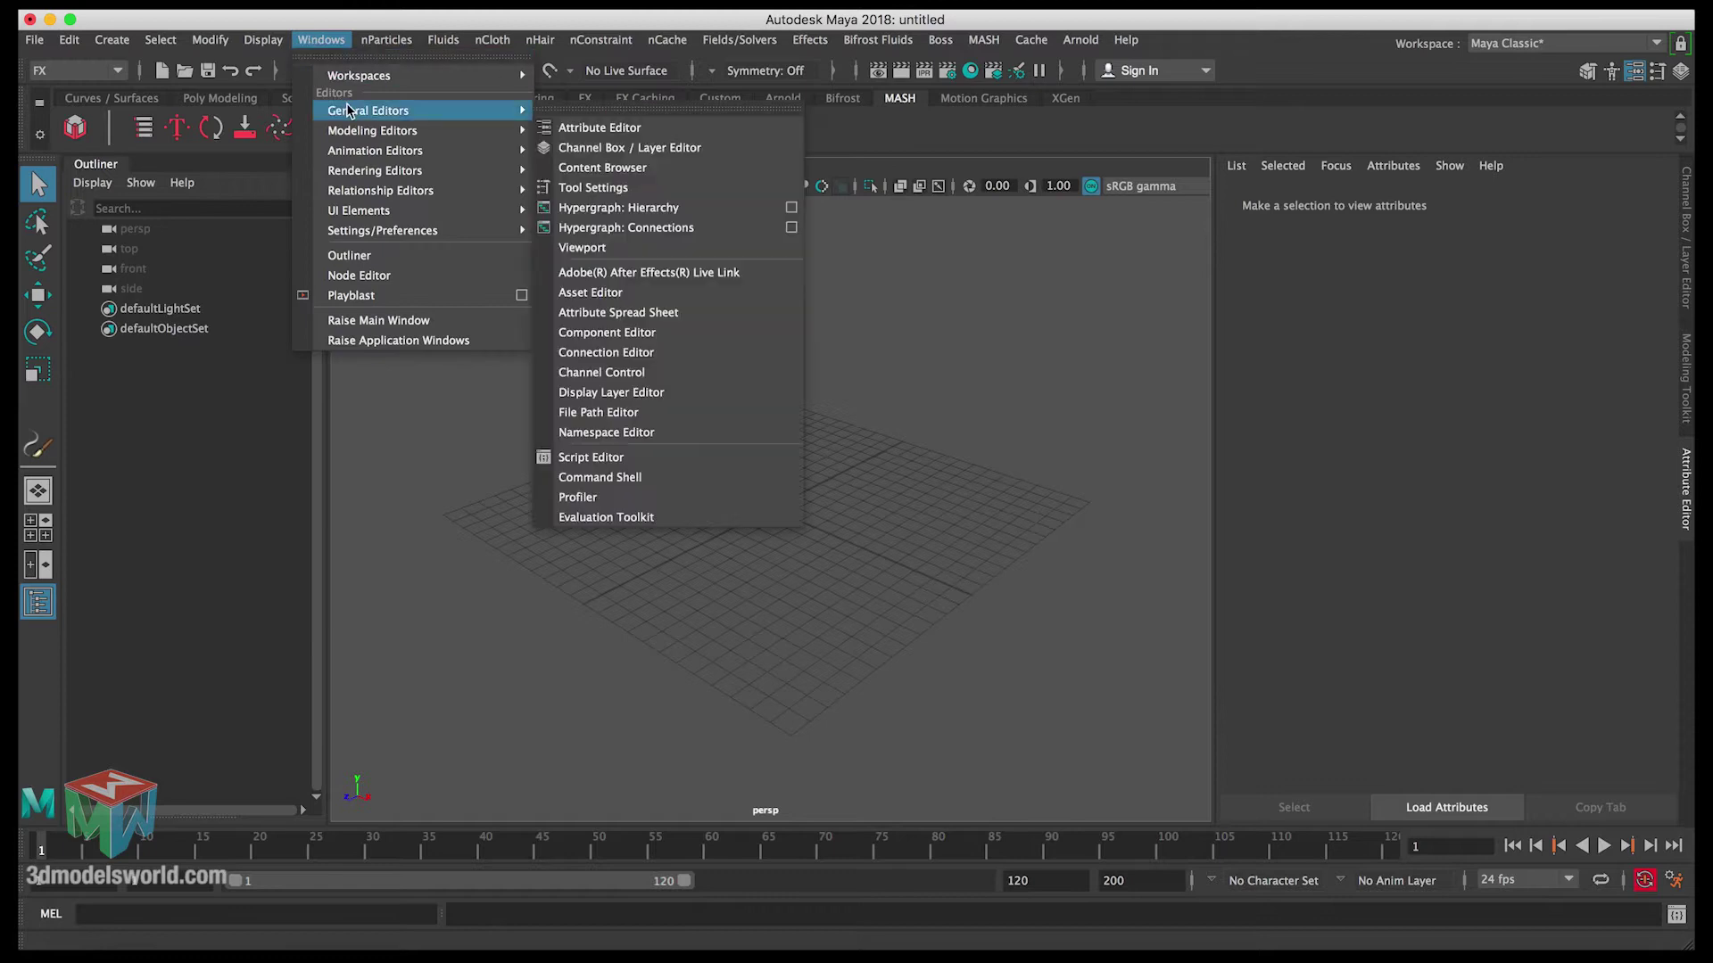
click(658, 169)
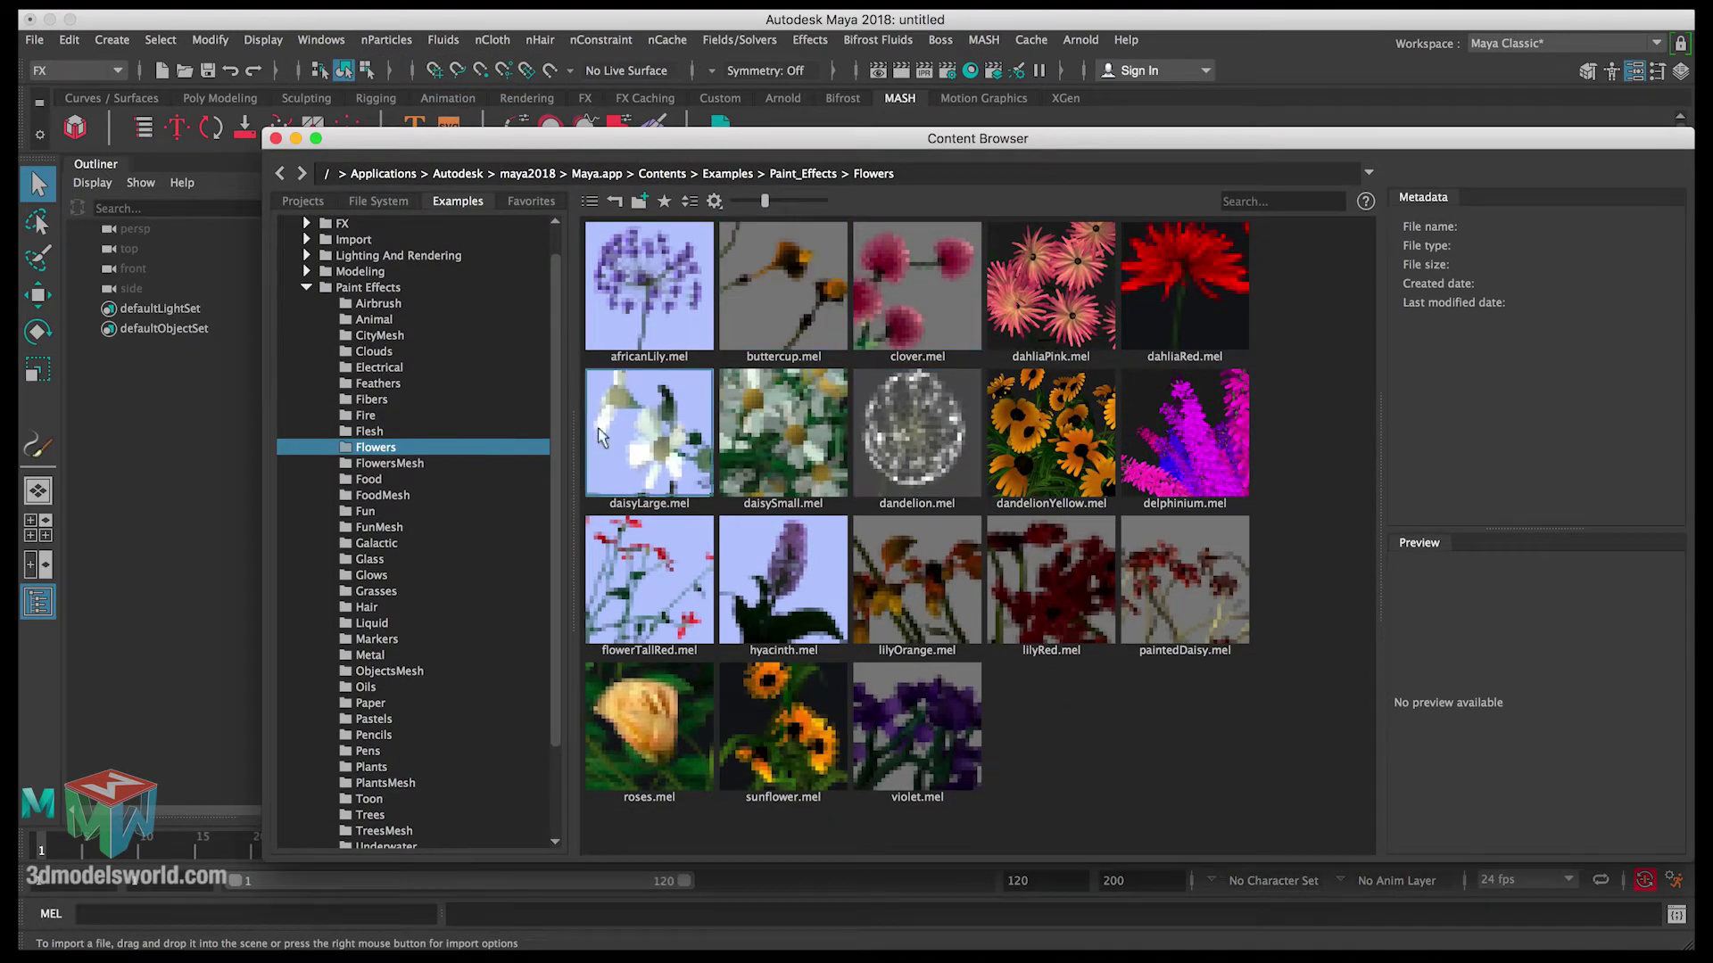
click(390, 463)
click(384, 451)
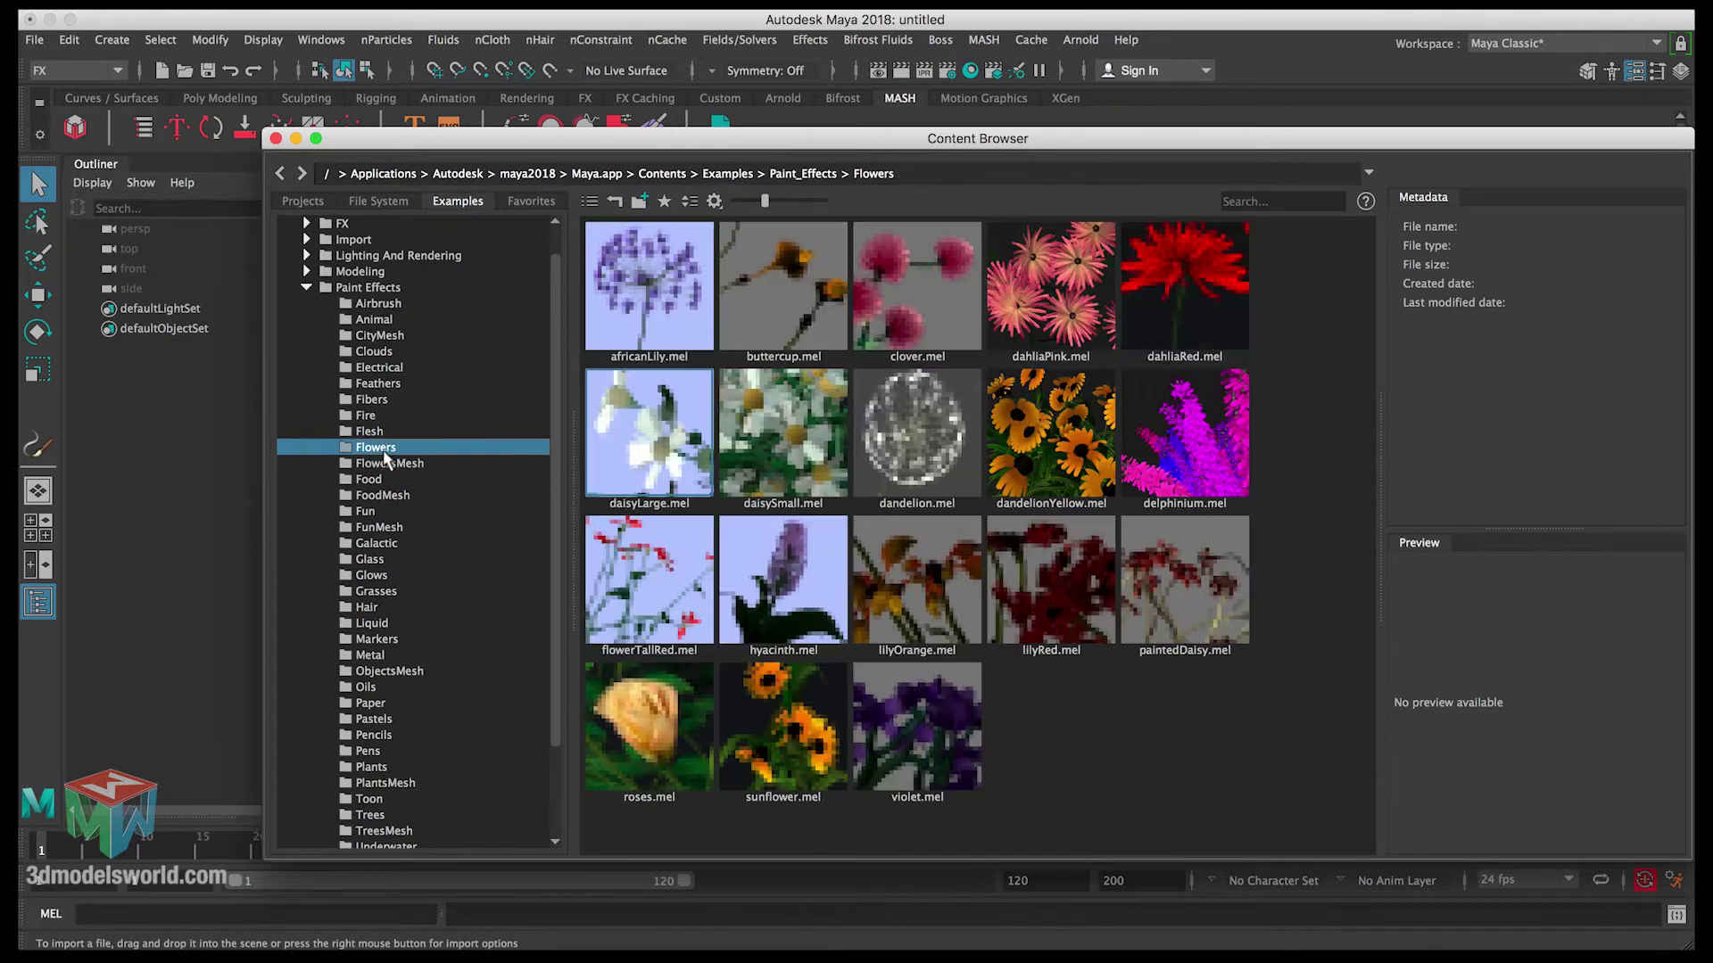
click(389, 783)
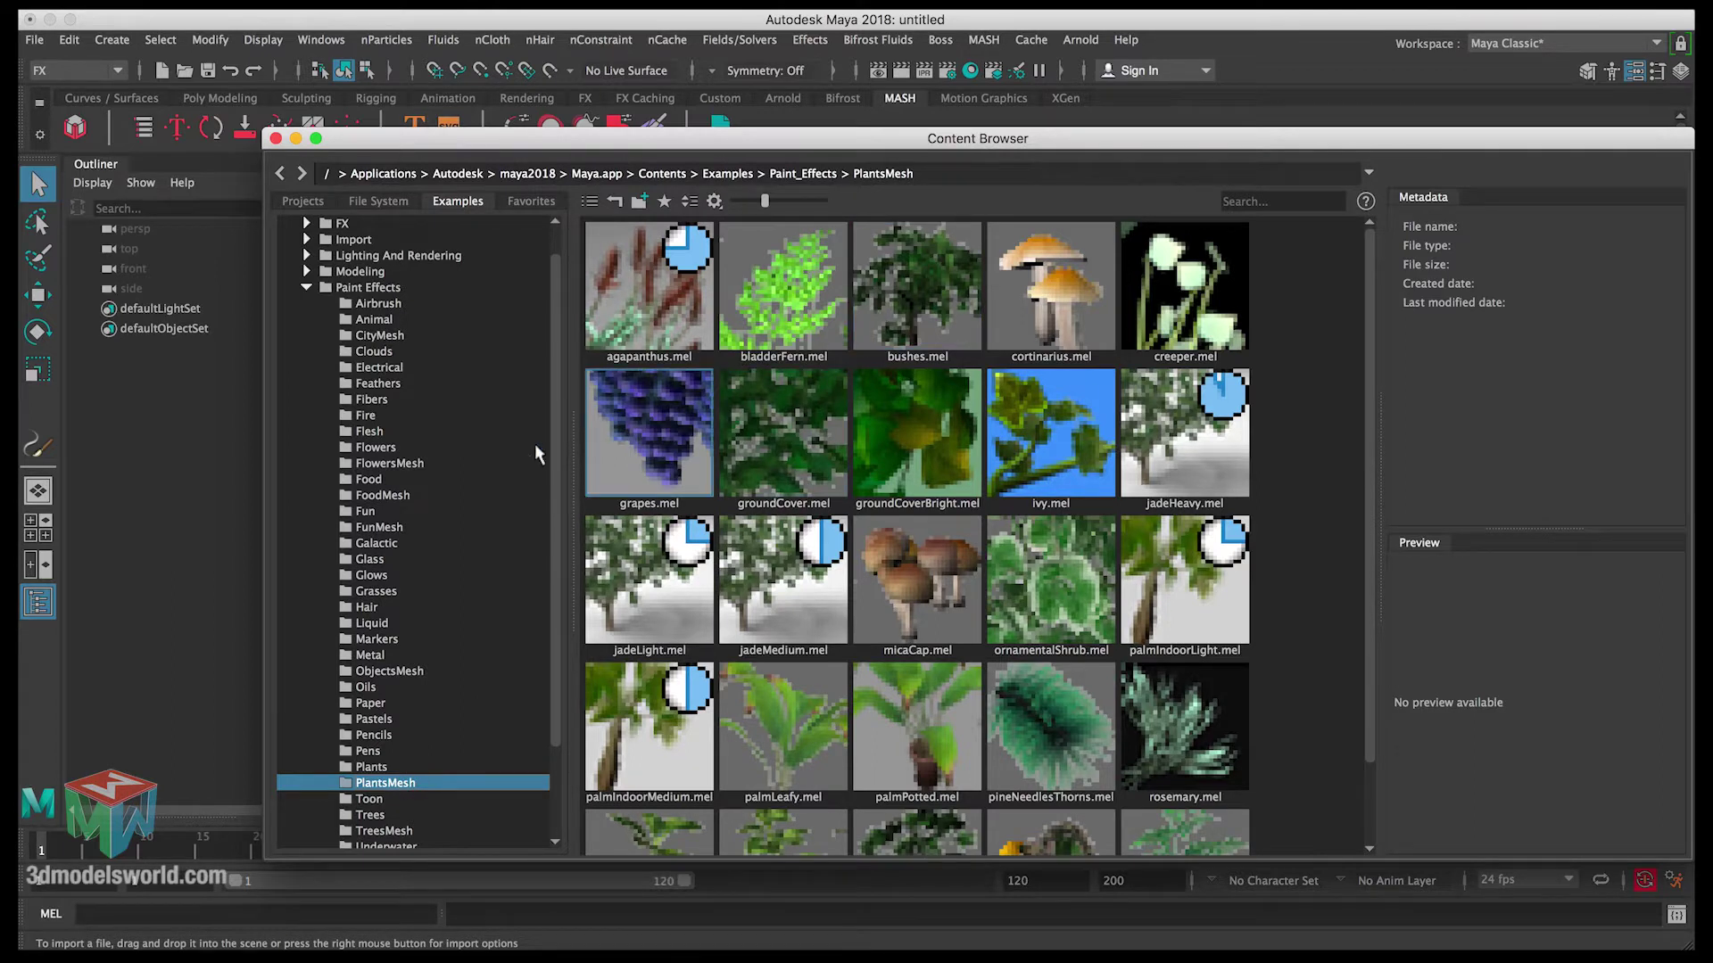
click(376, 450)
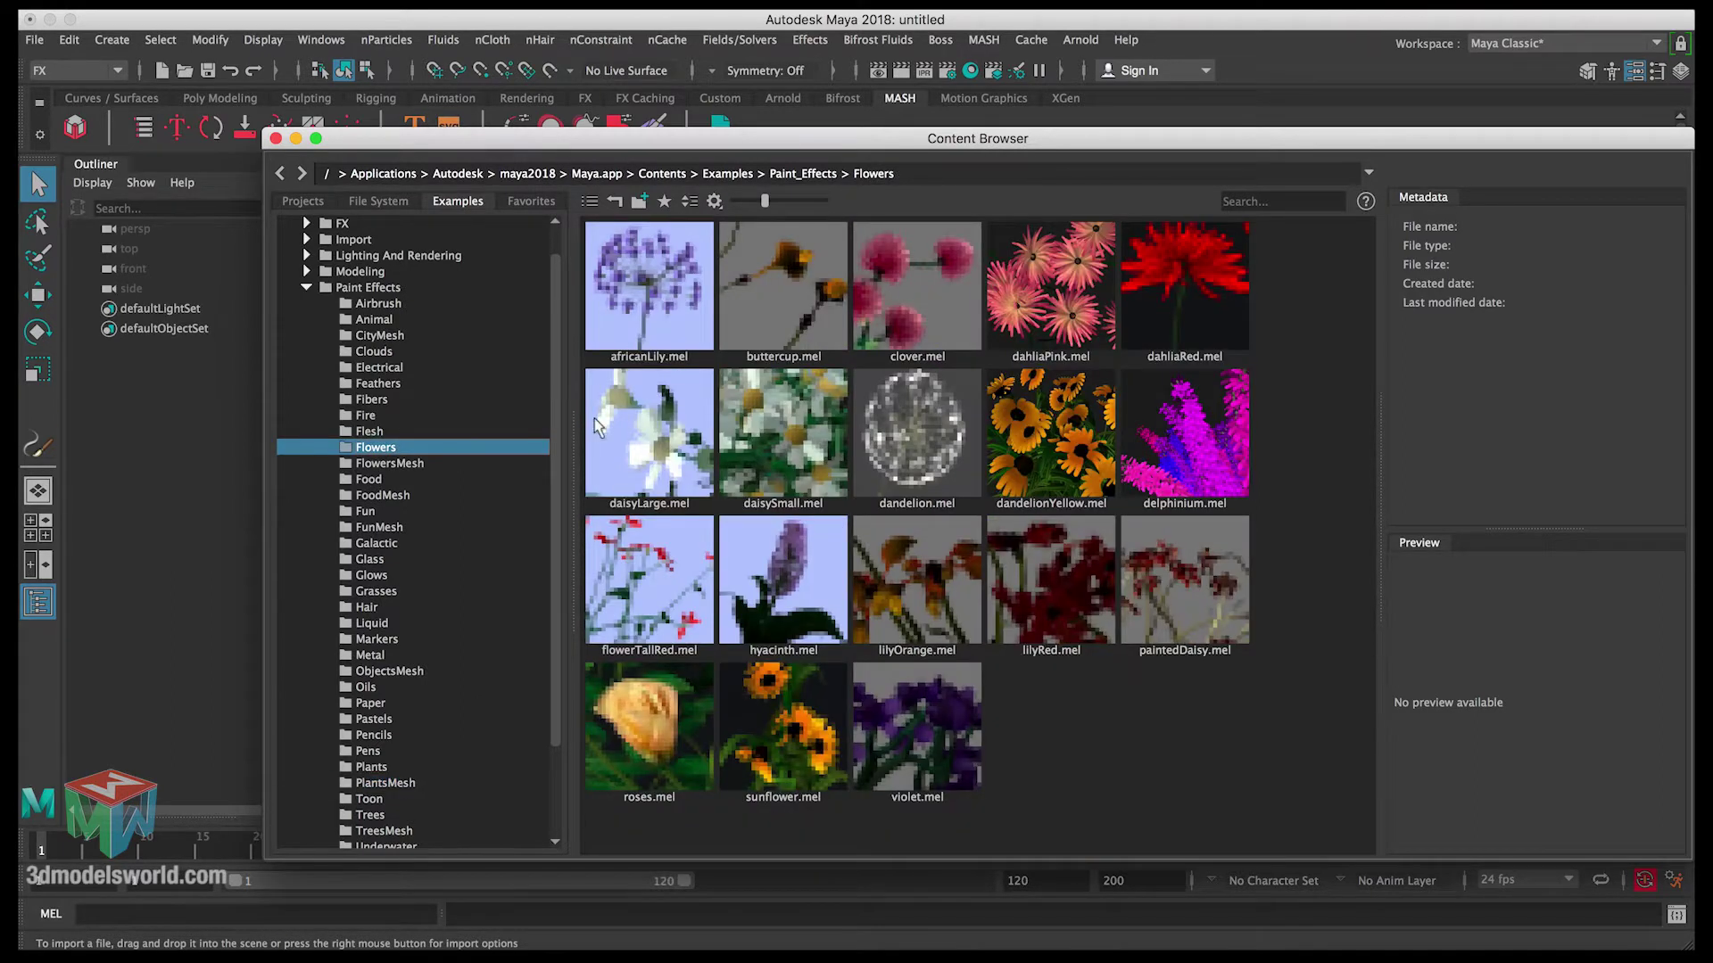
click(1044, 453)
drag(901, 145, 1478, 142)
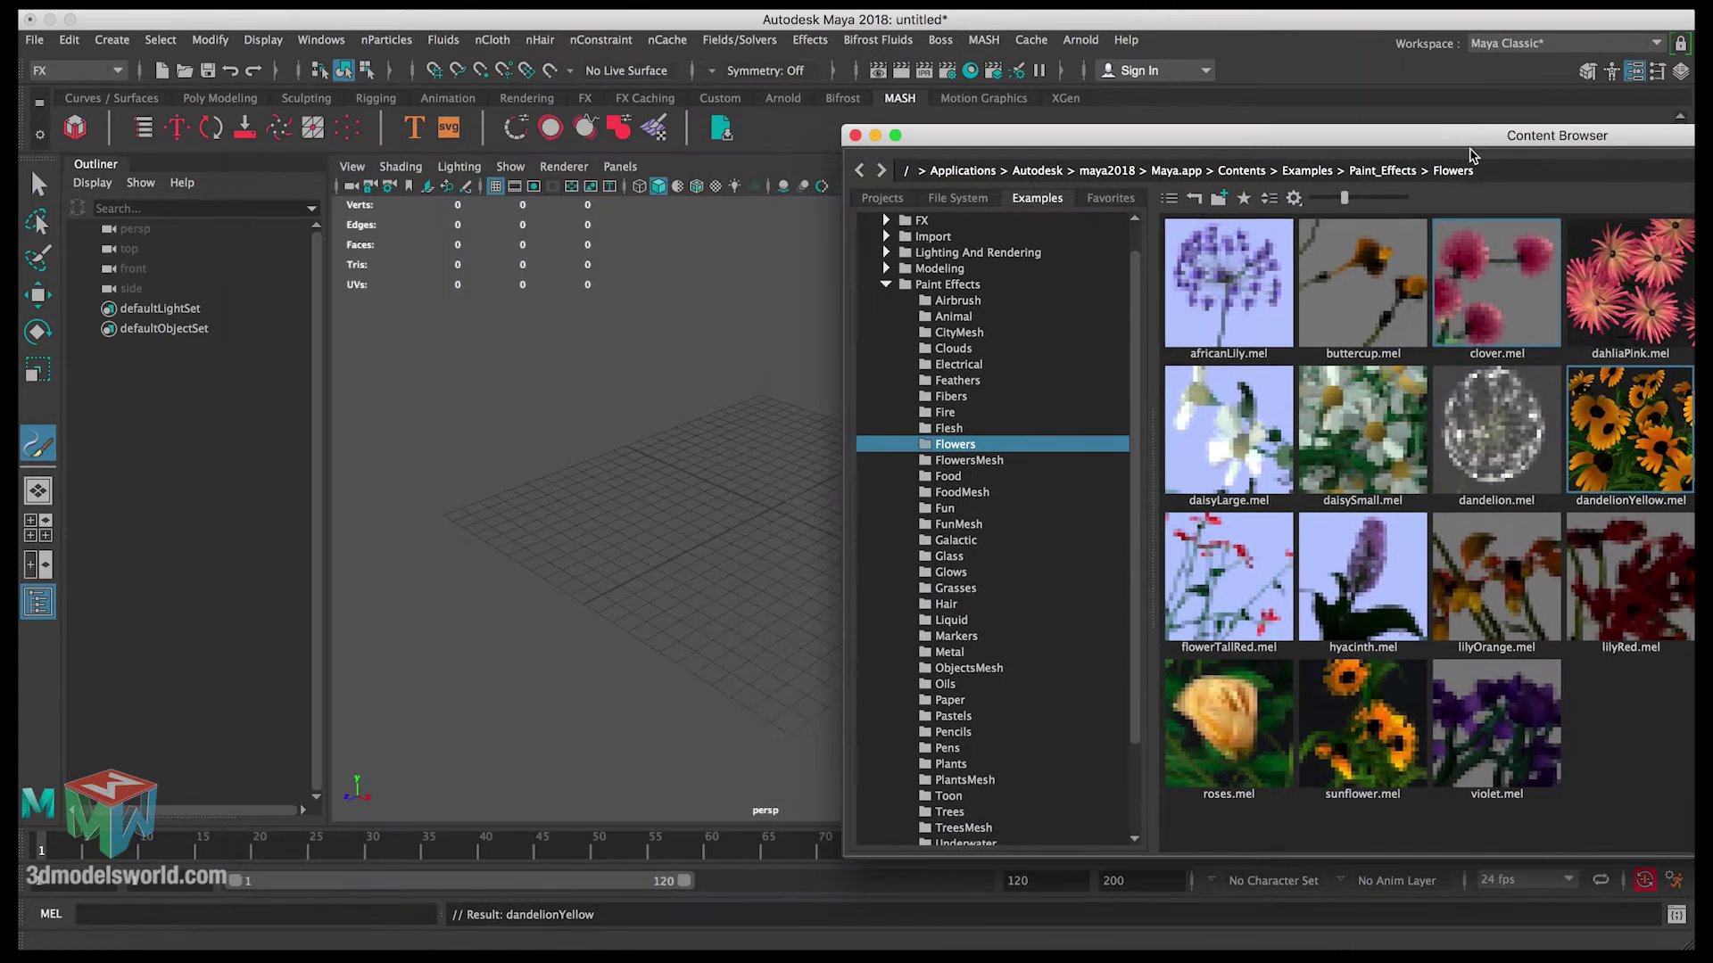
click(642, 510)
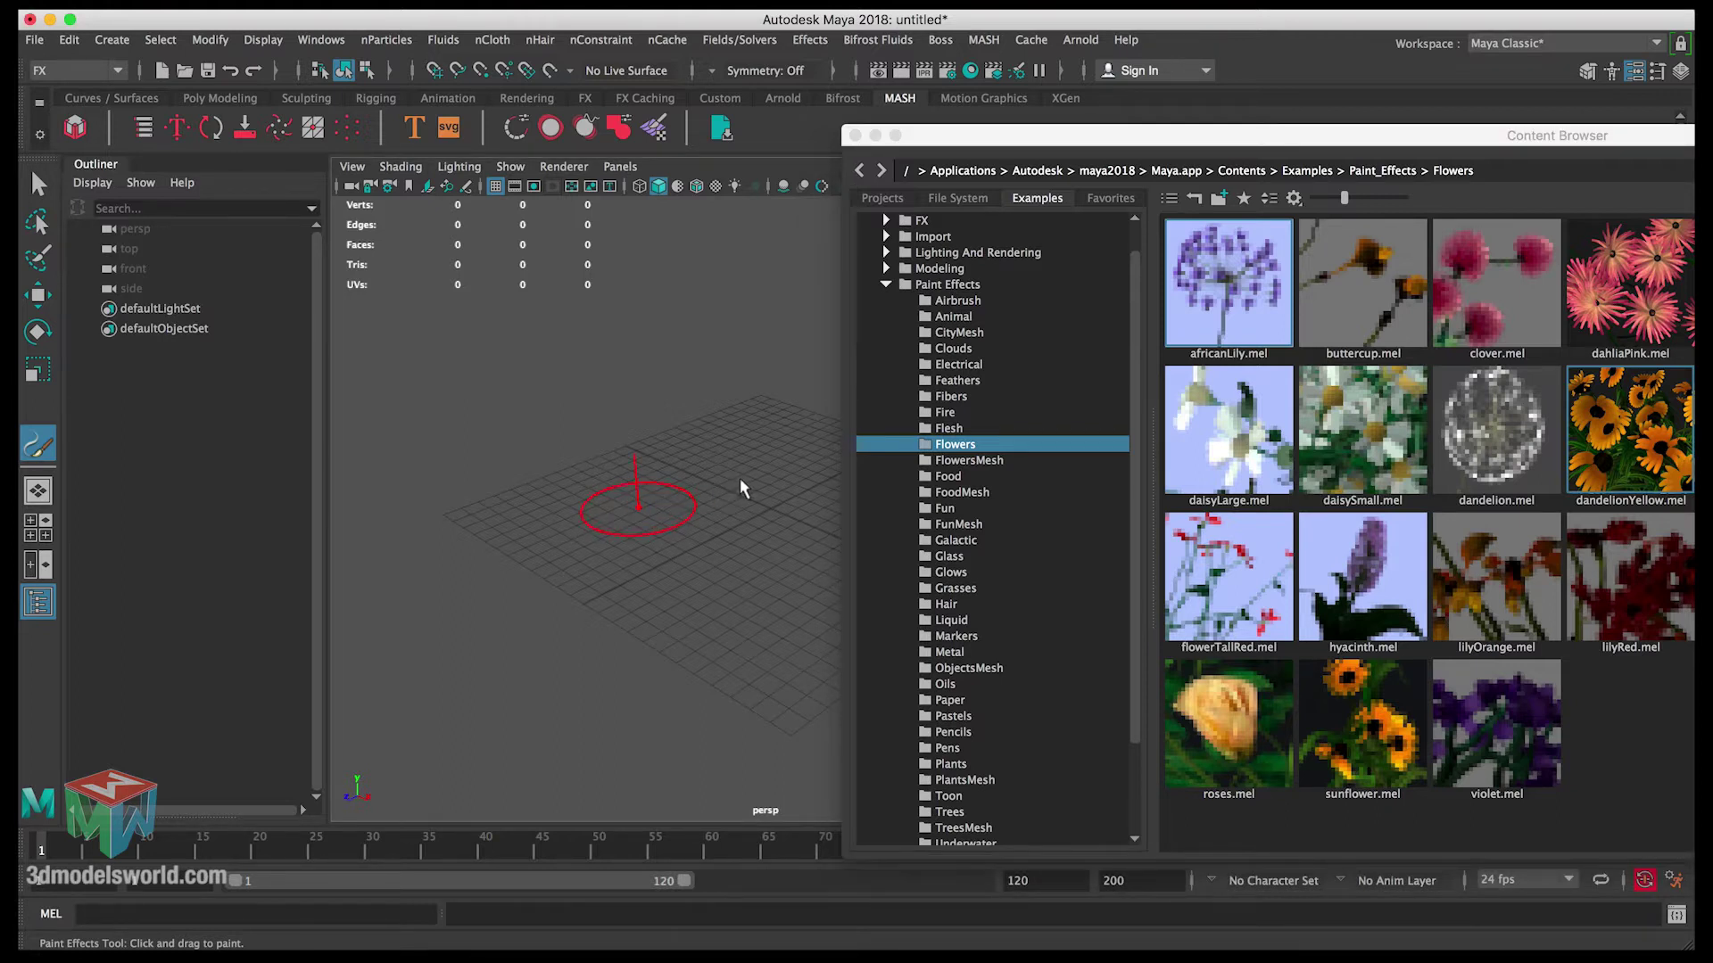
mouse_move(720, 507)
mouse_down()
mouse_move(794, 463)
mouse_move(616, 536)
mouse_move(615, 576)
mouse_up()
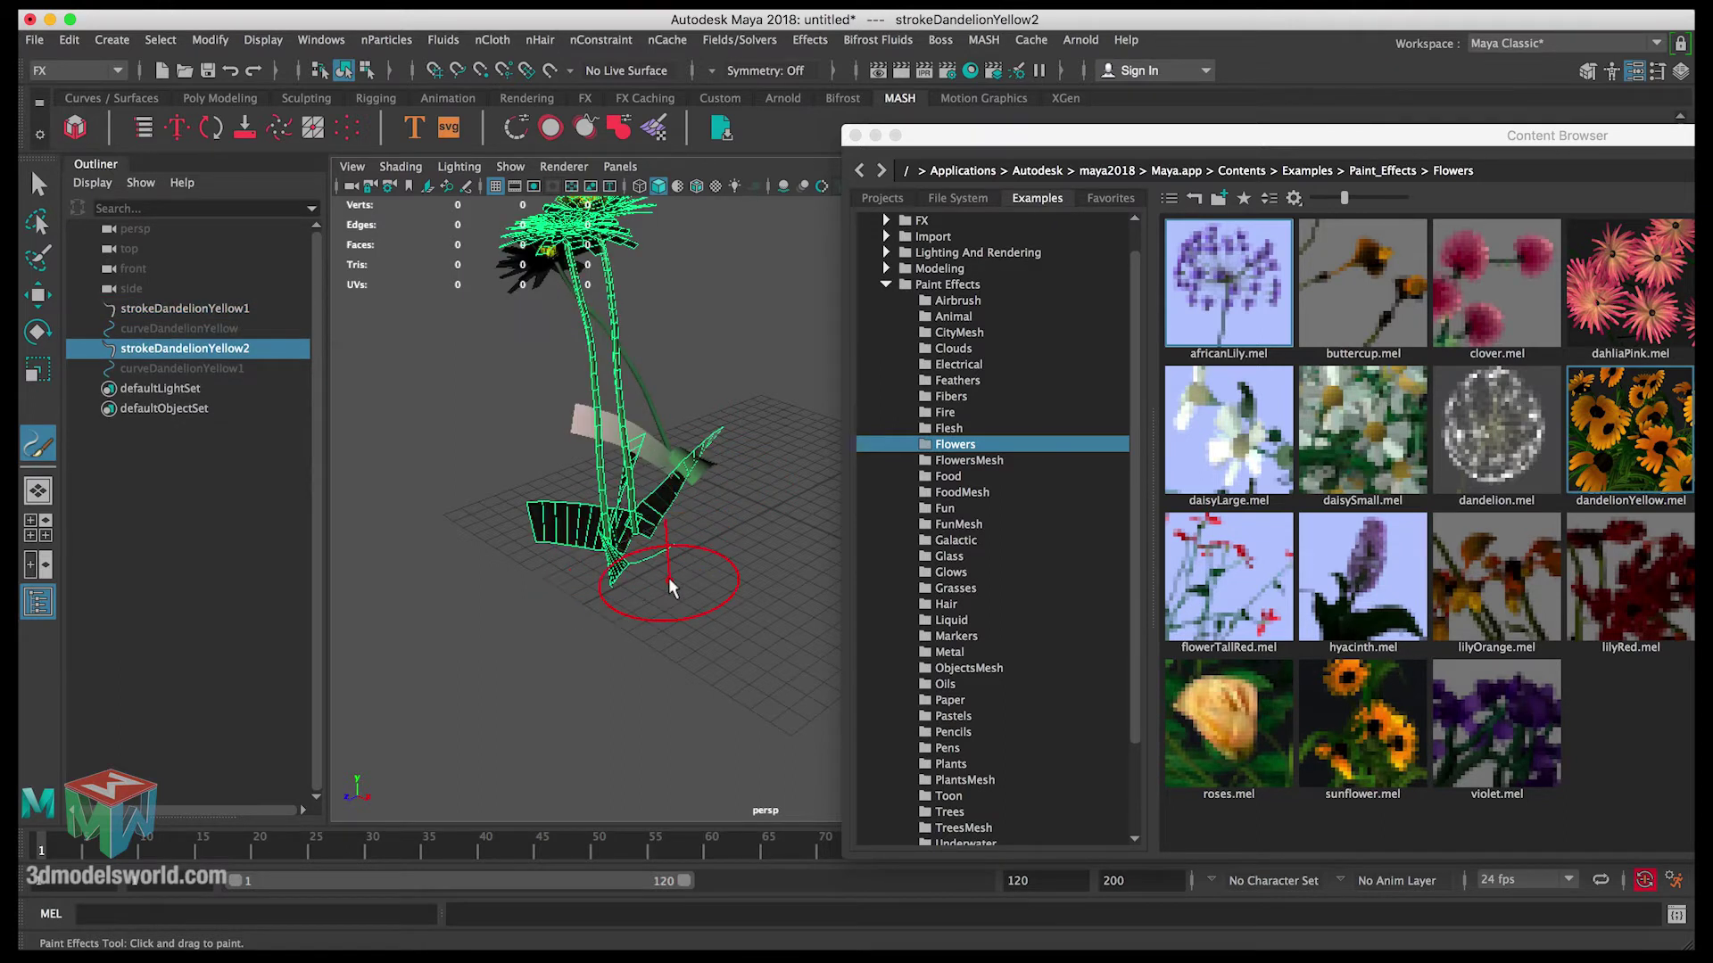
key(ctrl+z)
key(ctrl+z)
key(ctrl+z)
key(ctrl+z)
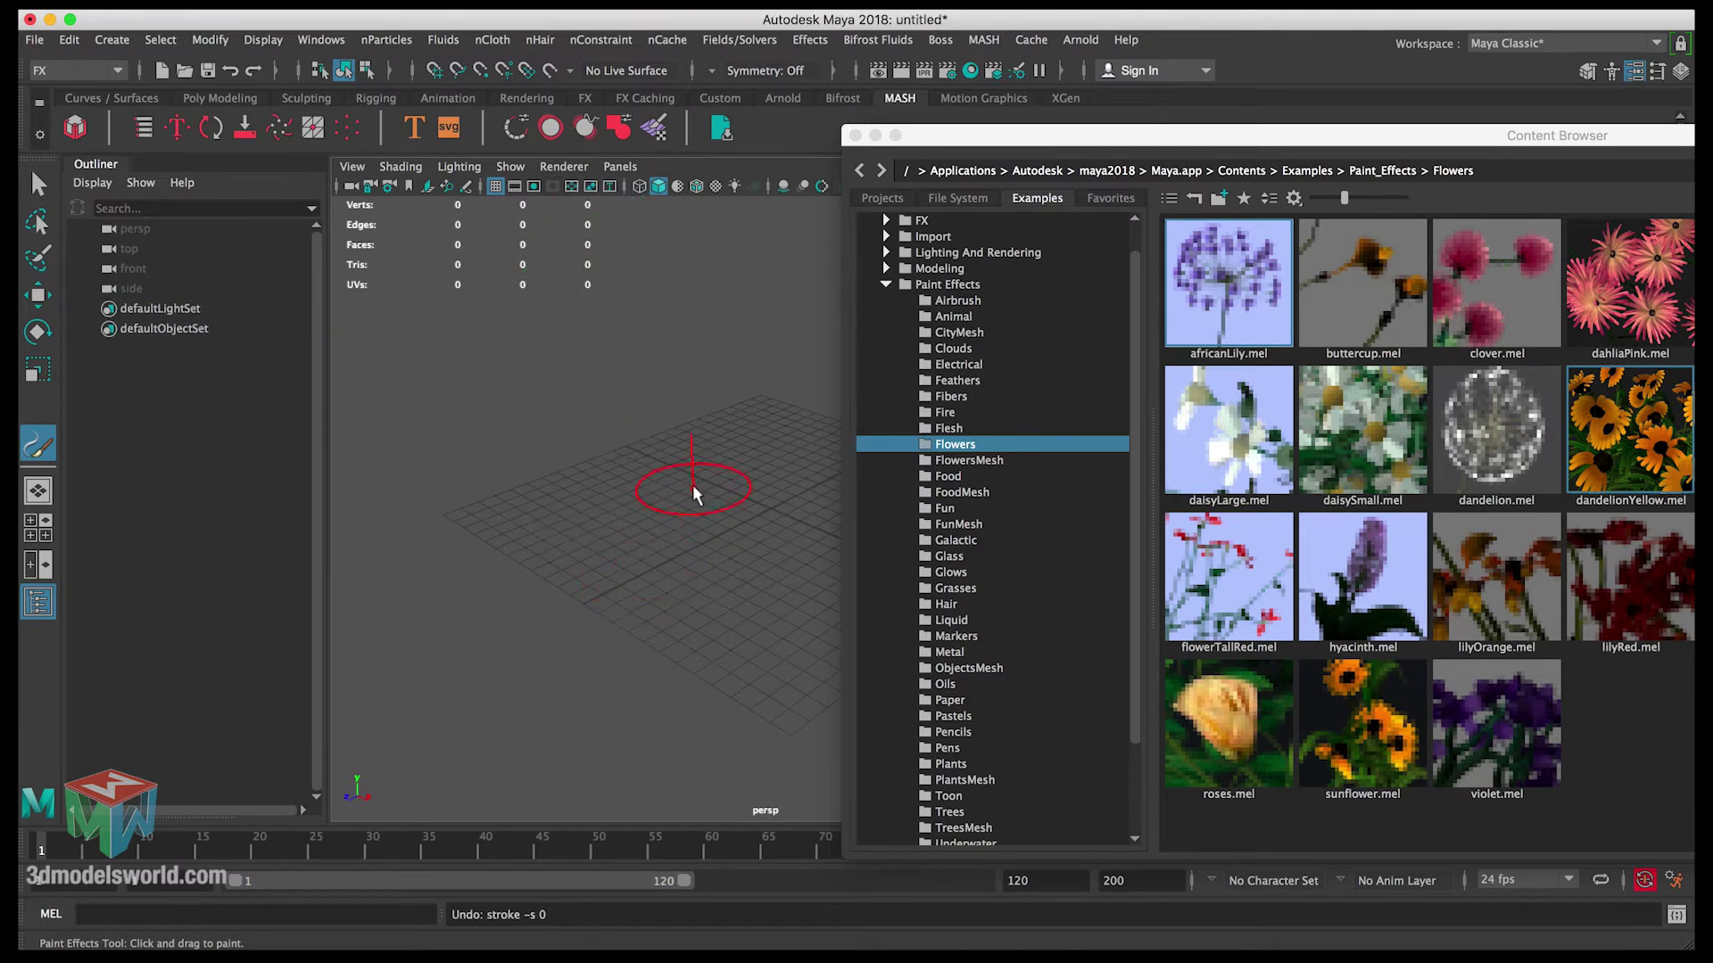
Paint one short dandelion stroke diagonally on the grid, leave the paint tool and close the Content Browser.
mouse_move(698, 494)
mouse_down()
mouse_move(639, 574)
mouse_move(625, 553)
mouse_up()
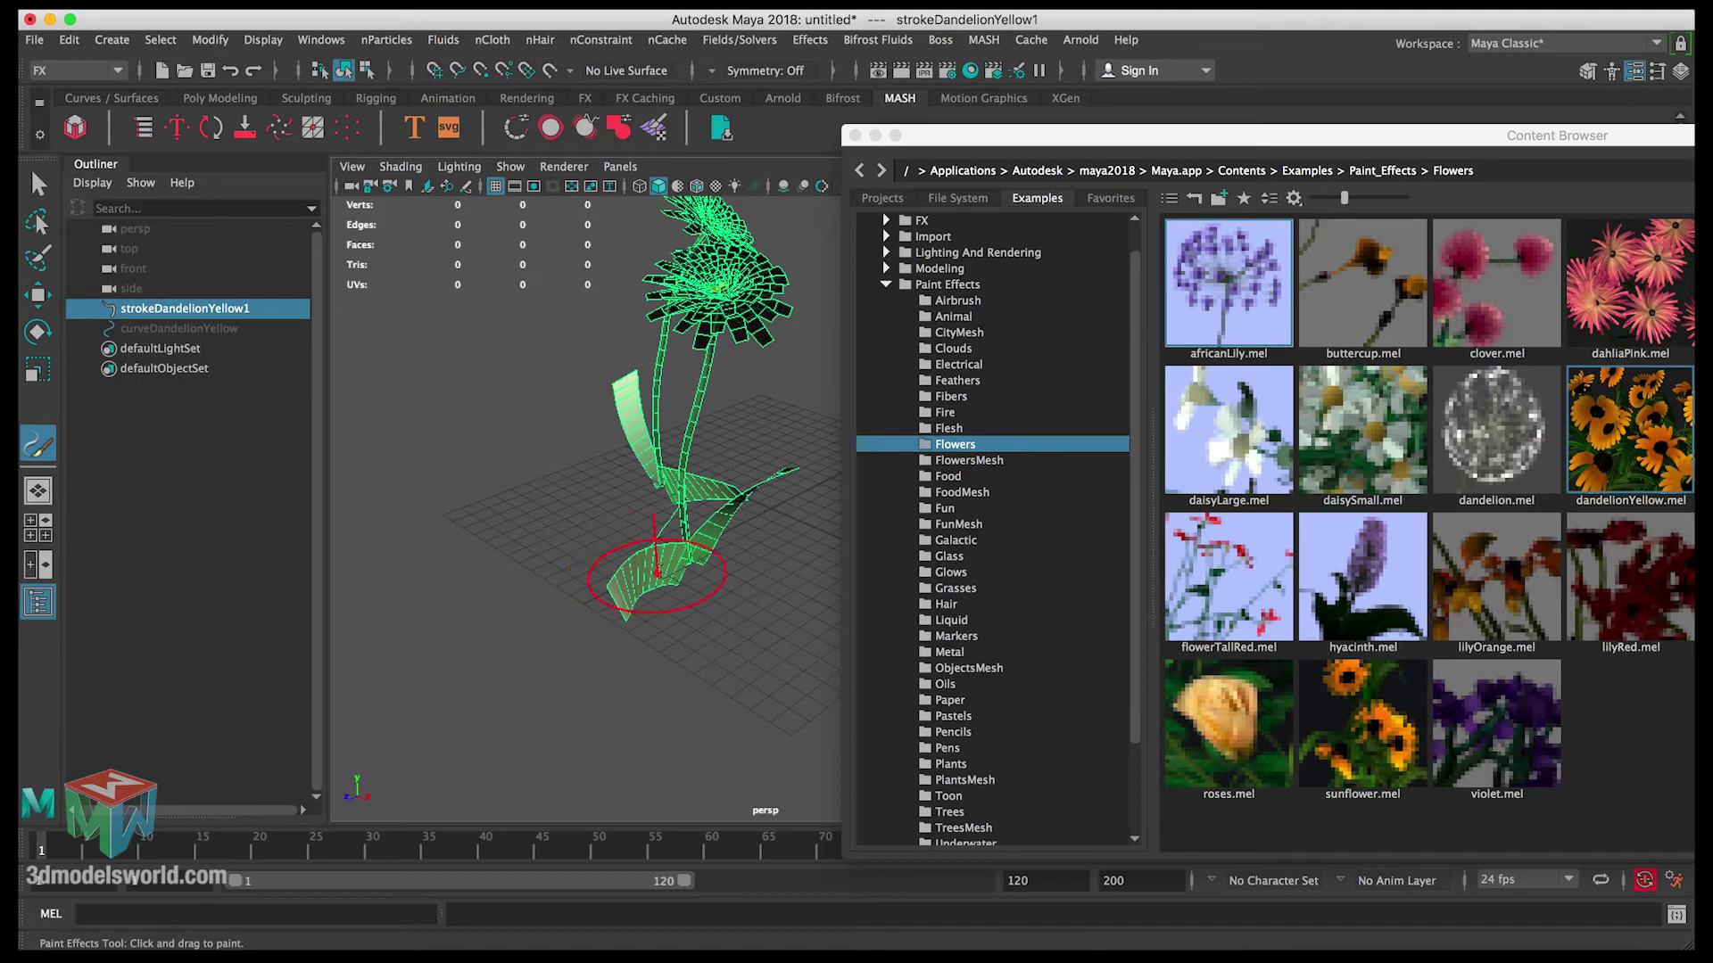
key(q)
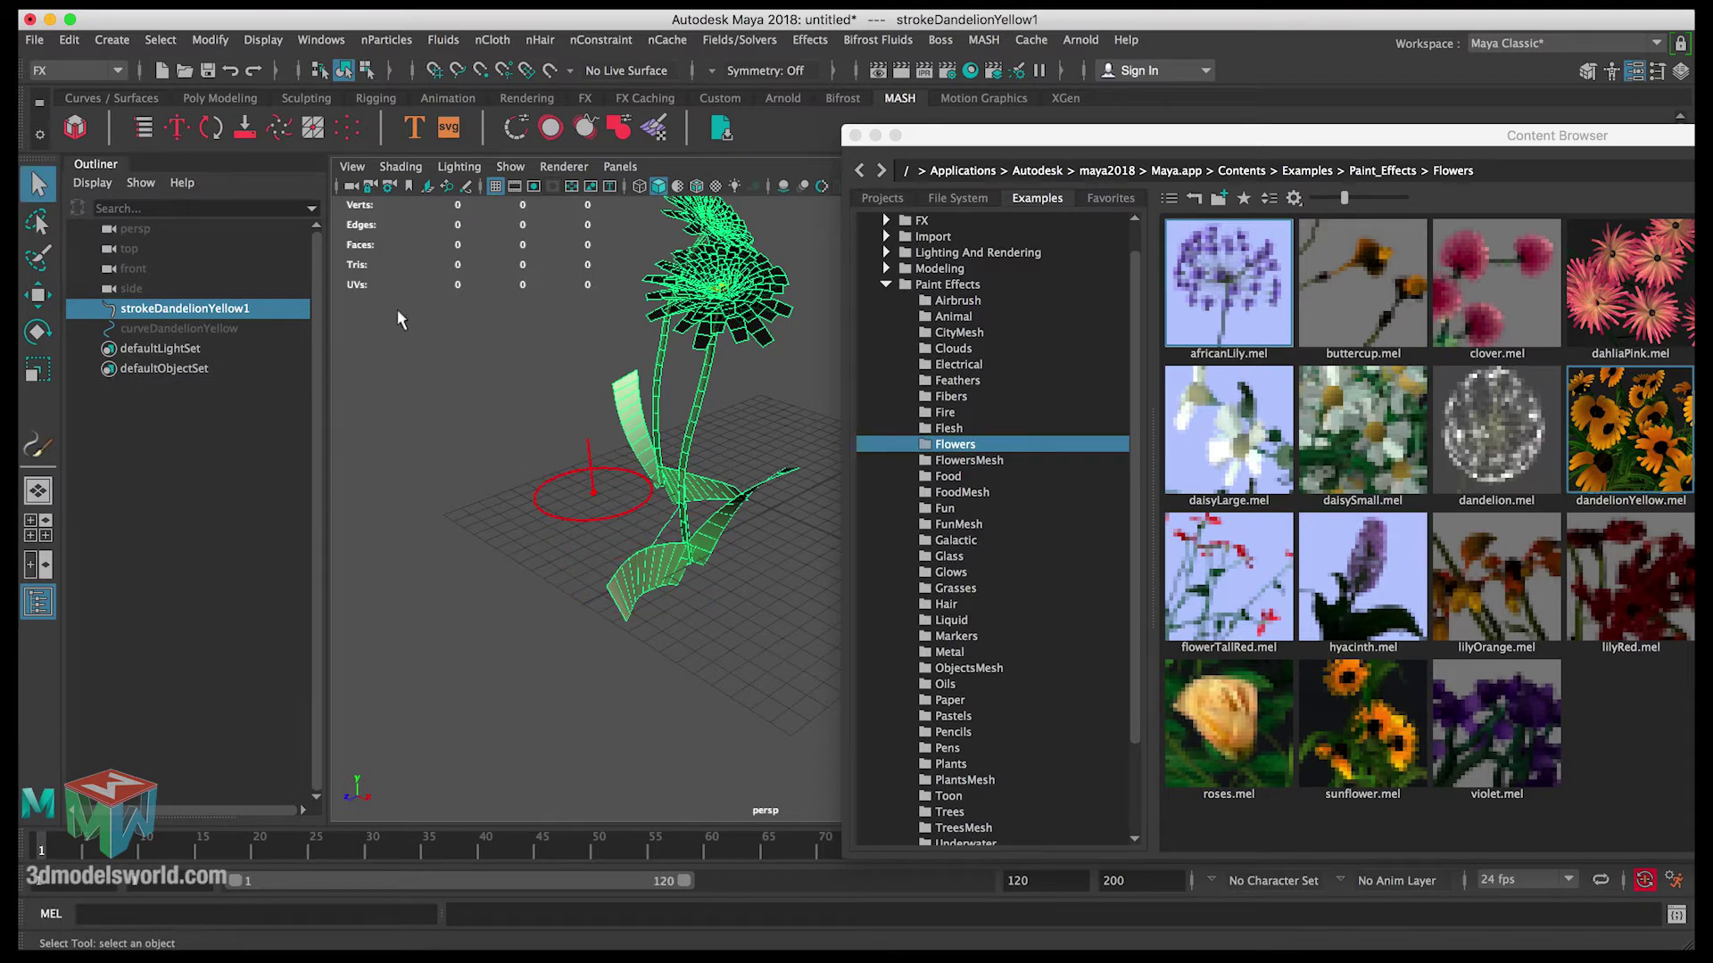
click(475, 367)
click(854, 135)
Select the painted dandelion stroke and show its dandelionYellow1 brush attributes with the Creation and Tubes sections collapsed.
mouse_move(907, 388)
alt+mouse_down()
mouse_move(845, 508)
mouse_move(726, 496)
mouse_move(749, 501)
mouse_move(734, 437)
mouse_move(811, 478)
mouse_move(765, 479)
alt+mouse_up()
click(749, 469)
key(w)
click(795, 458)
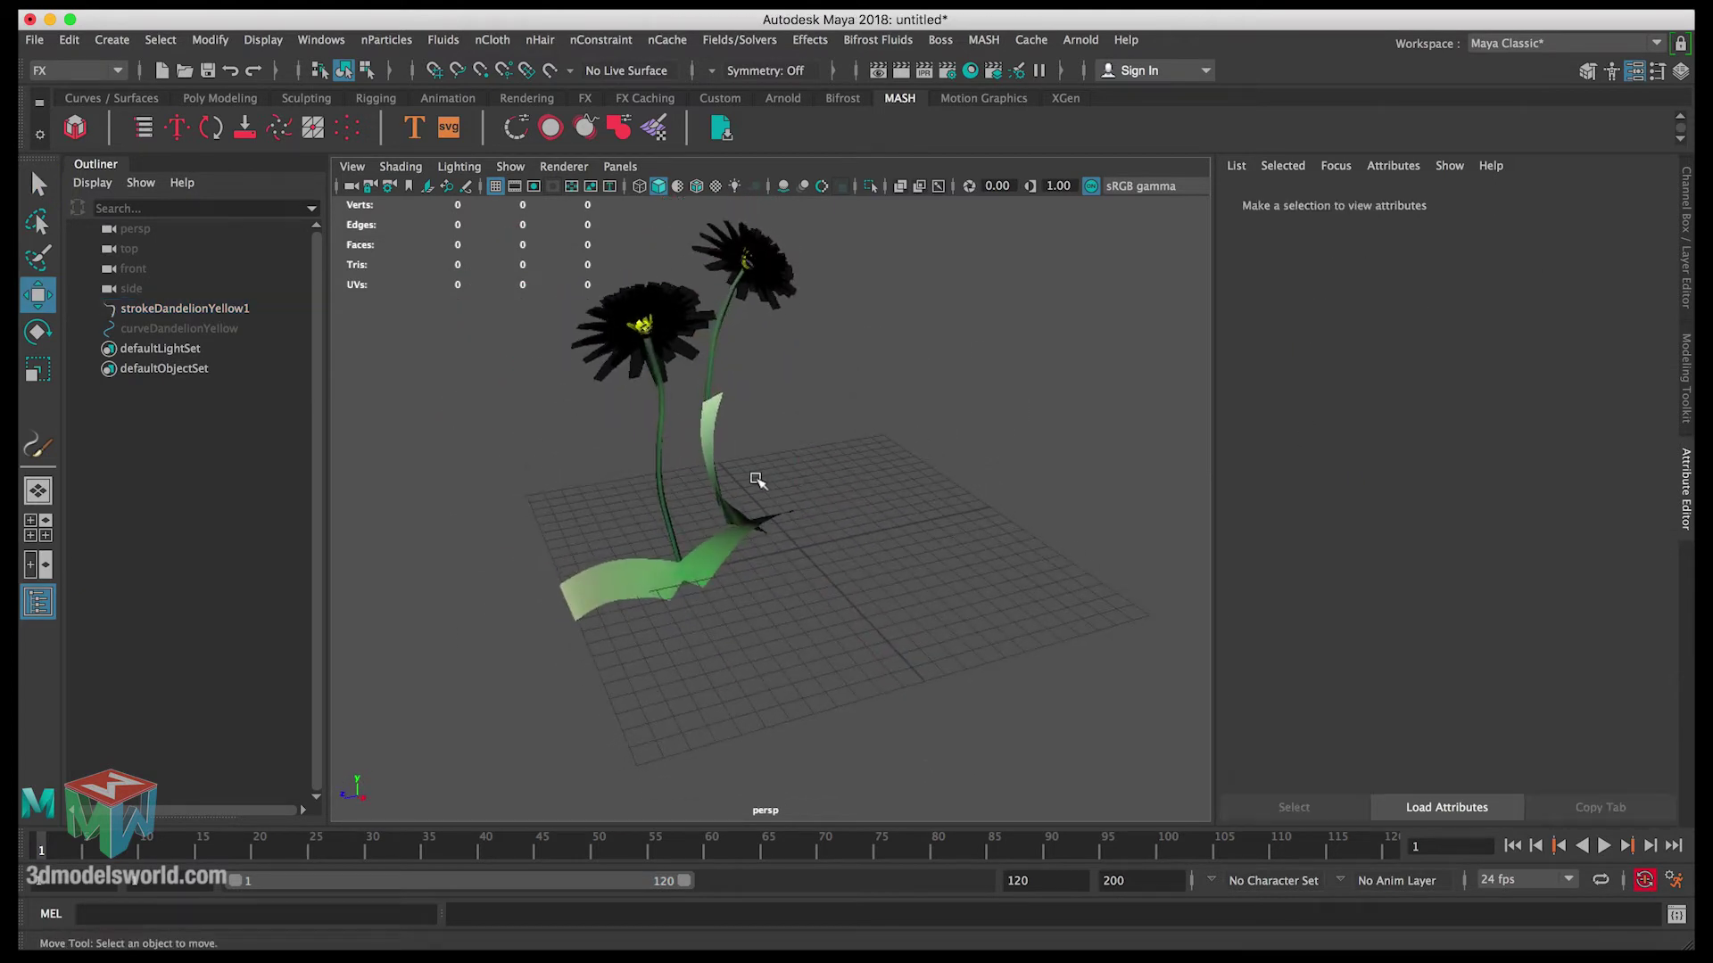
click(714, 455)
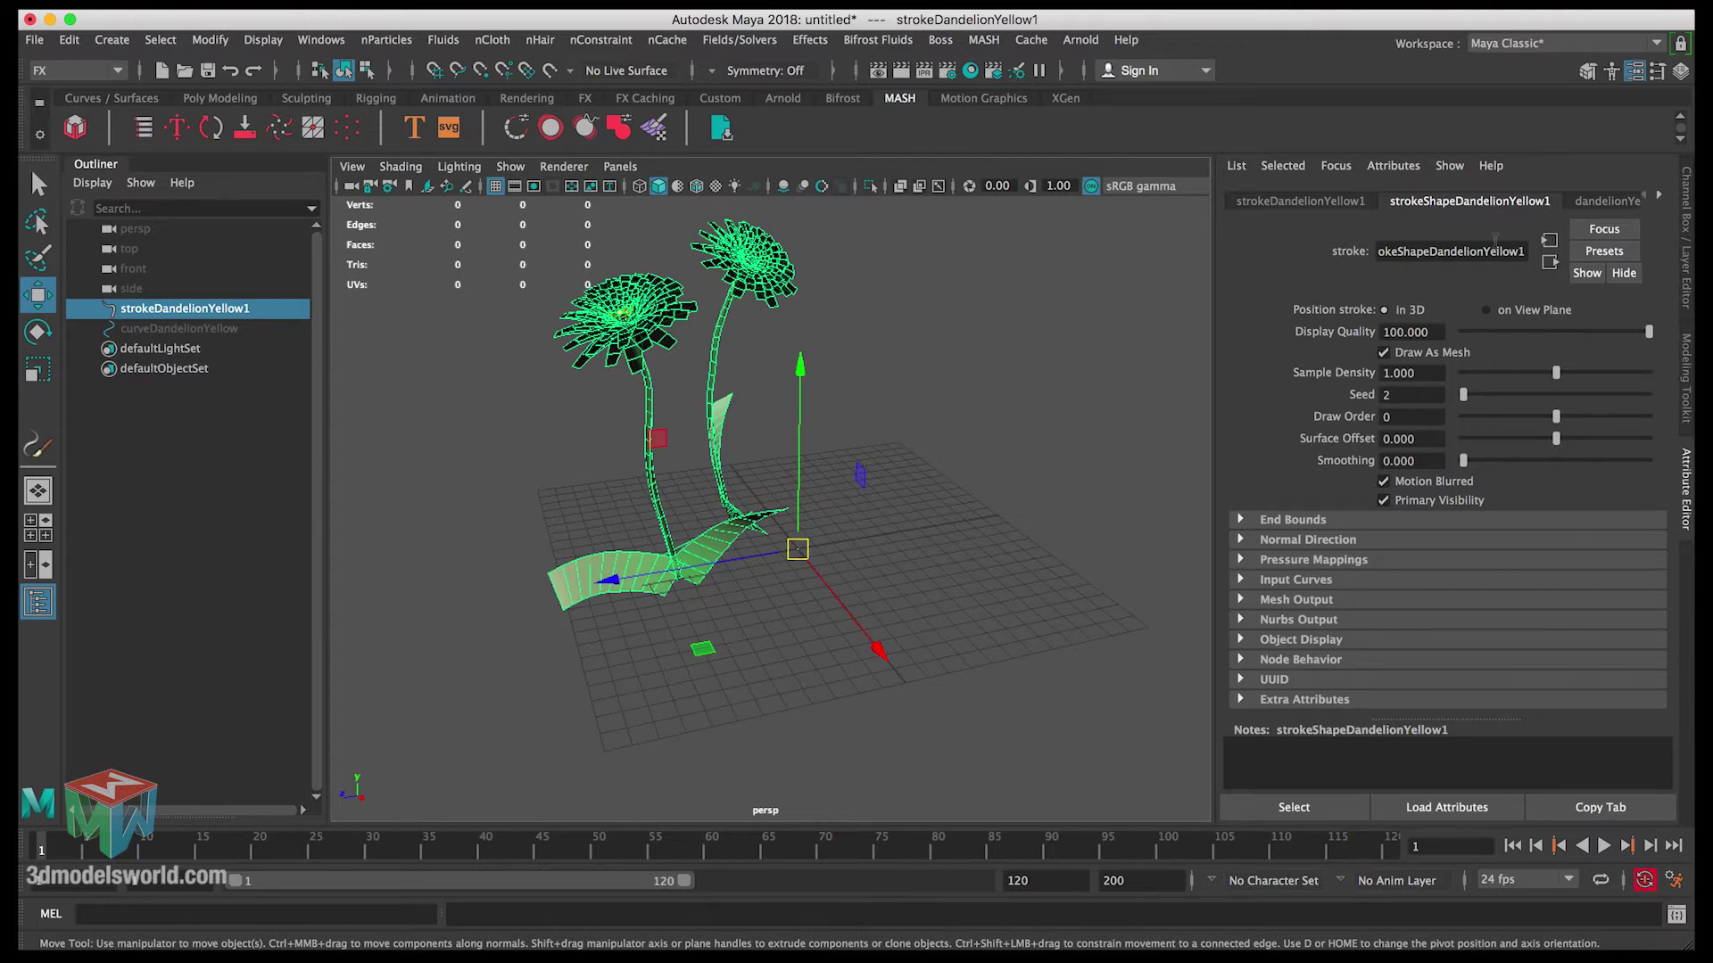
click(1560, 212)
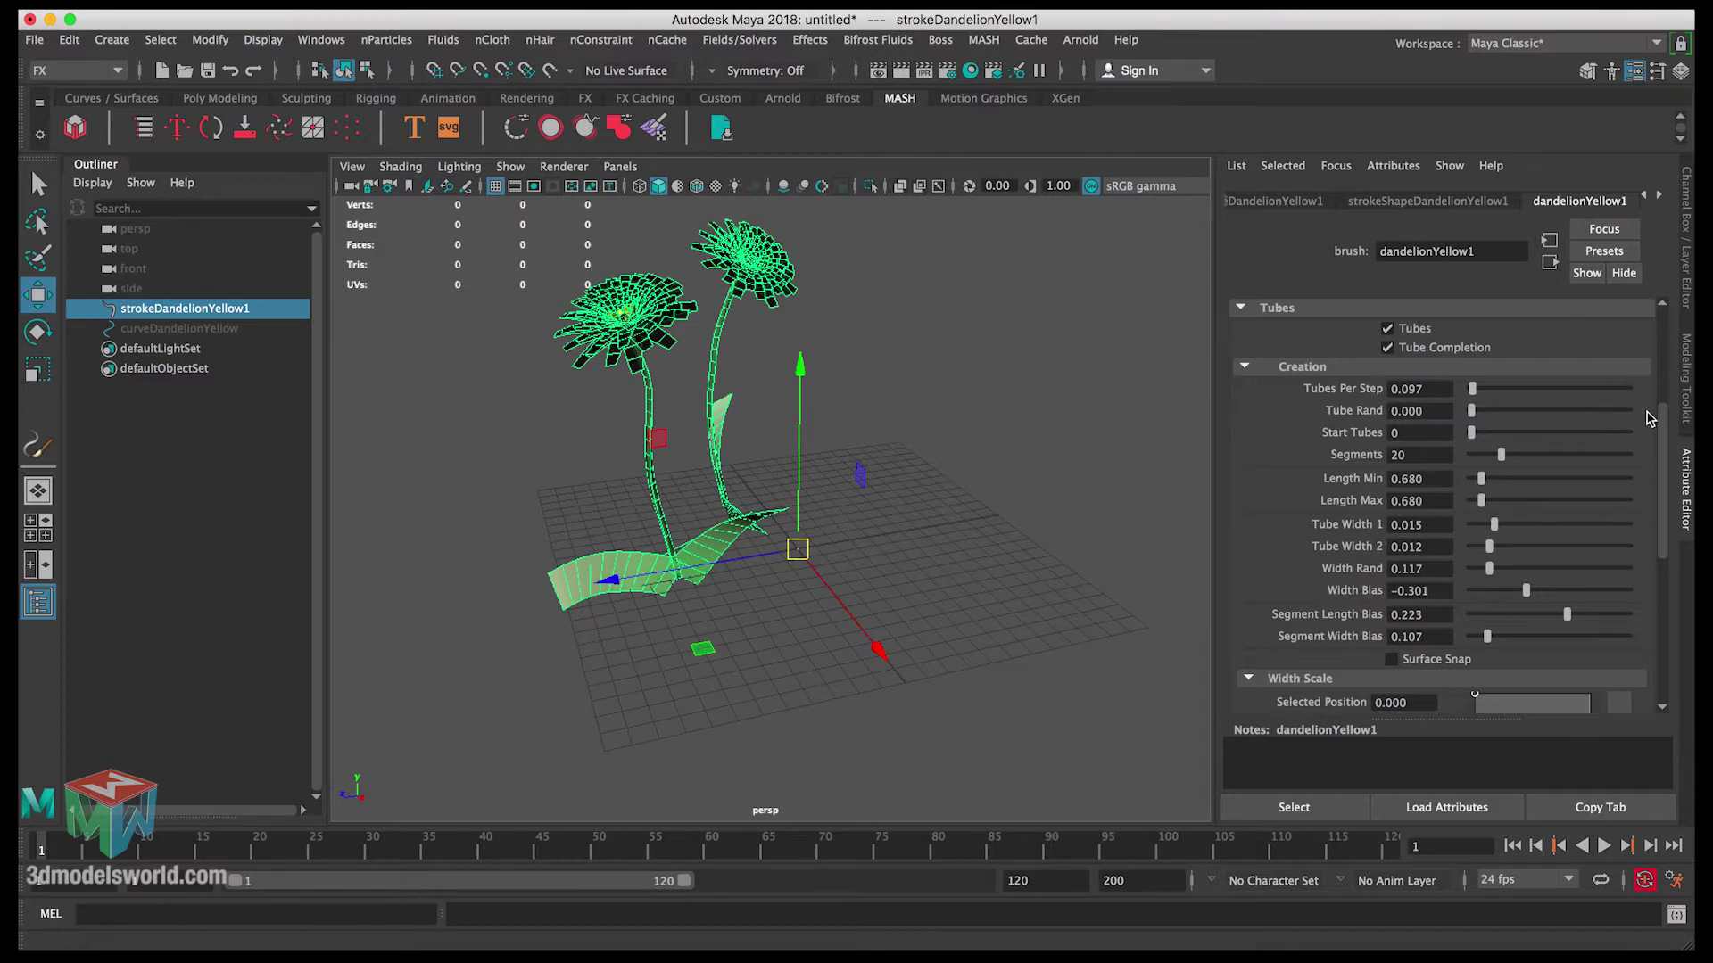
click(1288, 369)
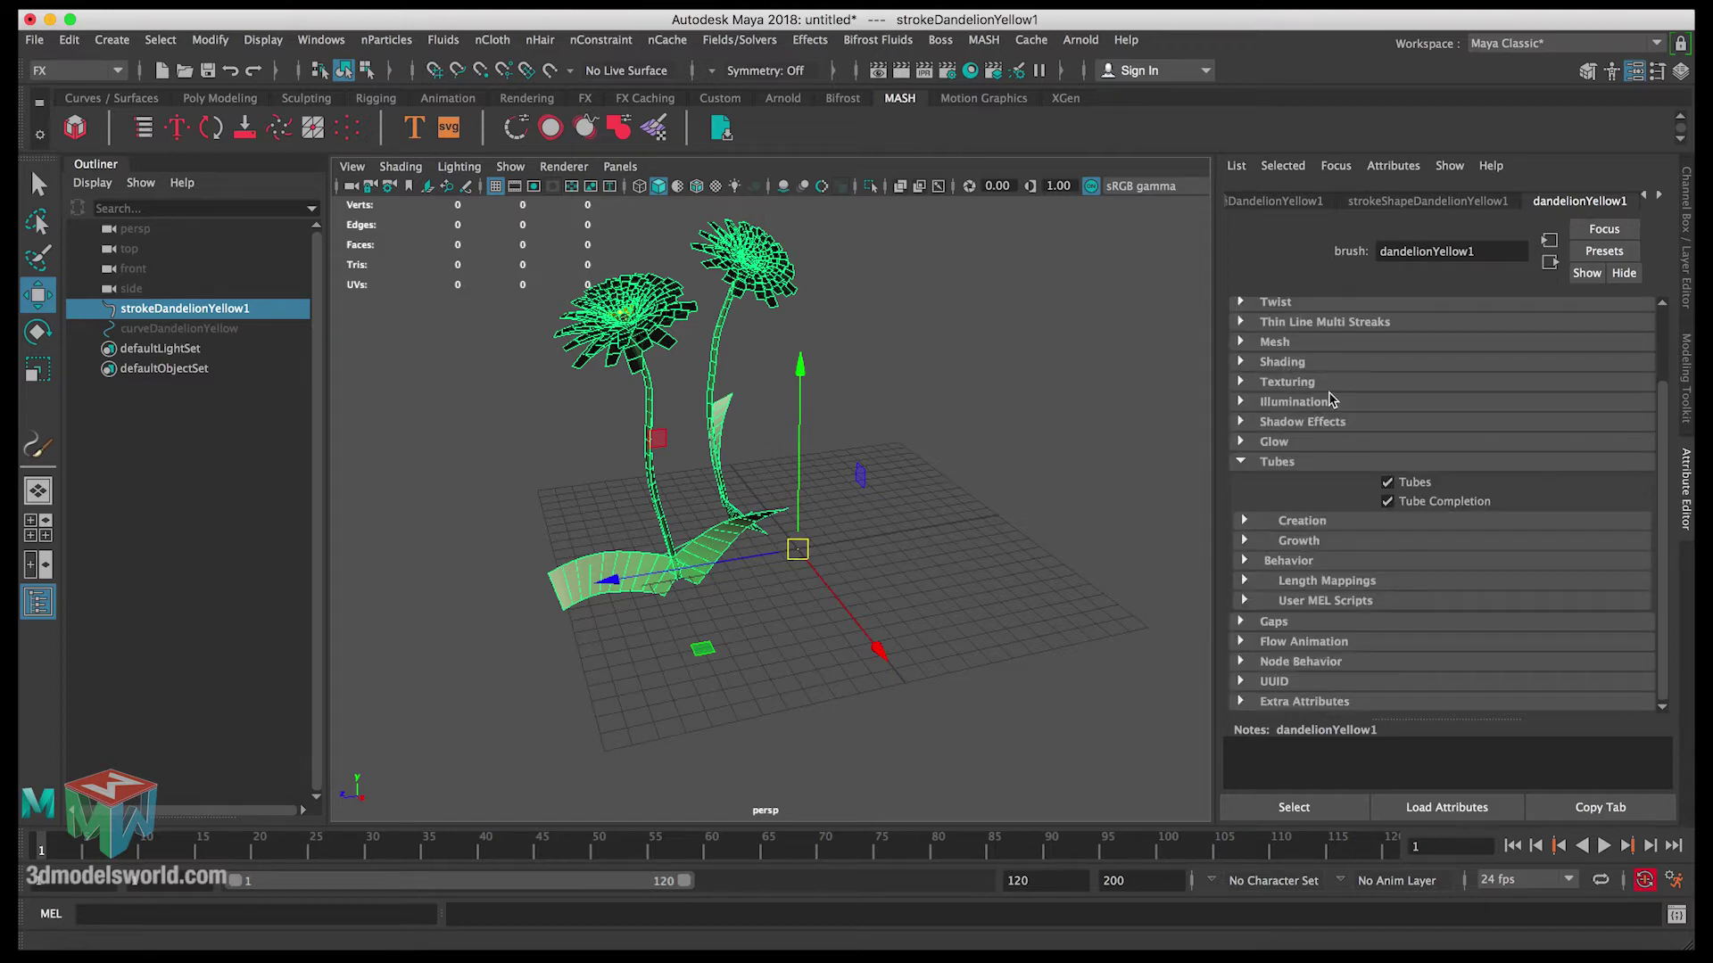
click(1311, 464)
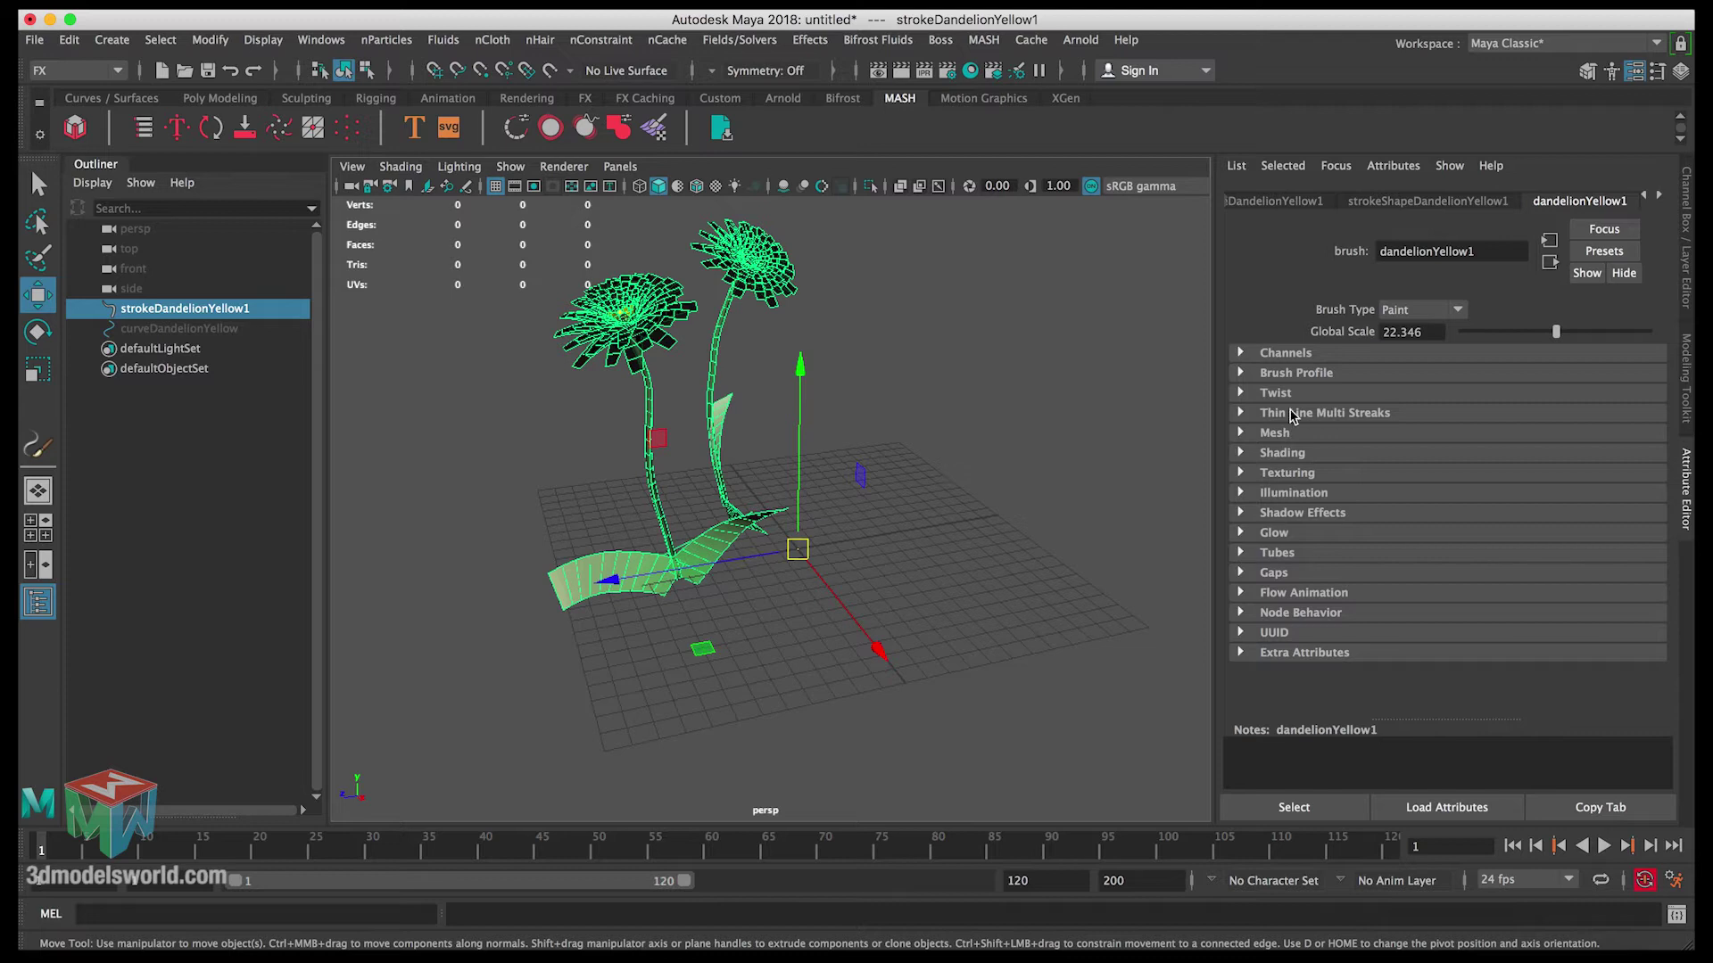
Reduce the dandelion brush's Global Scale to 17.488.
alt+drag(925, 543, 944, 548)
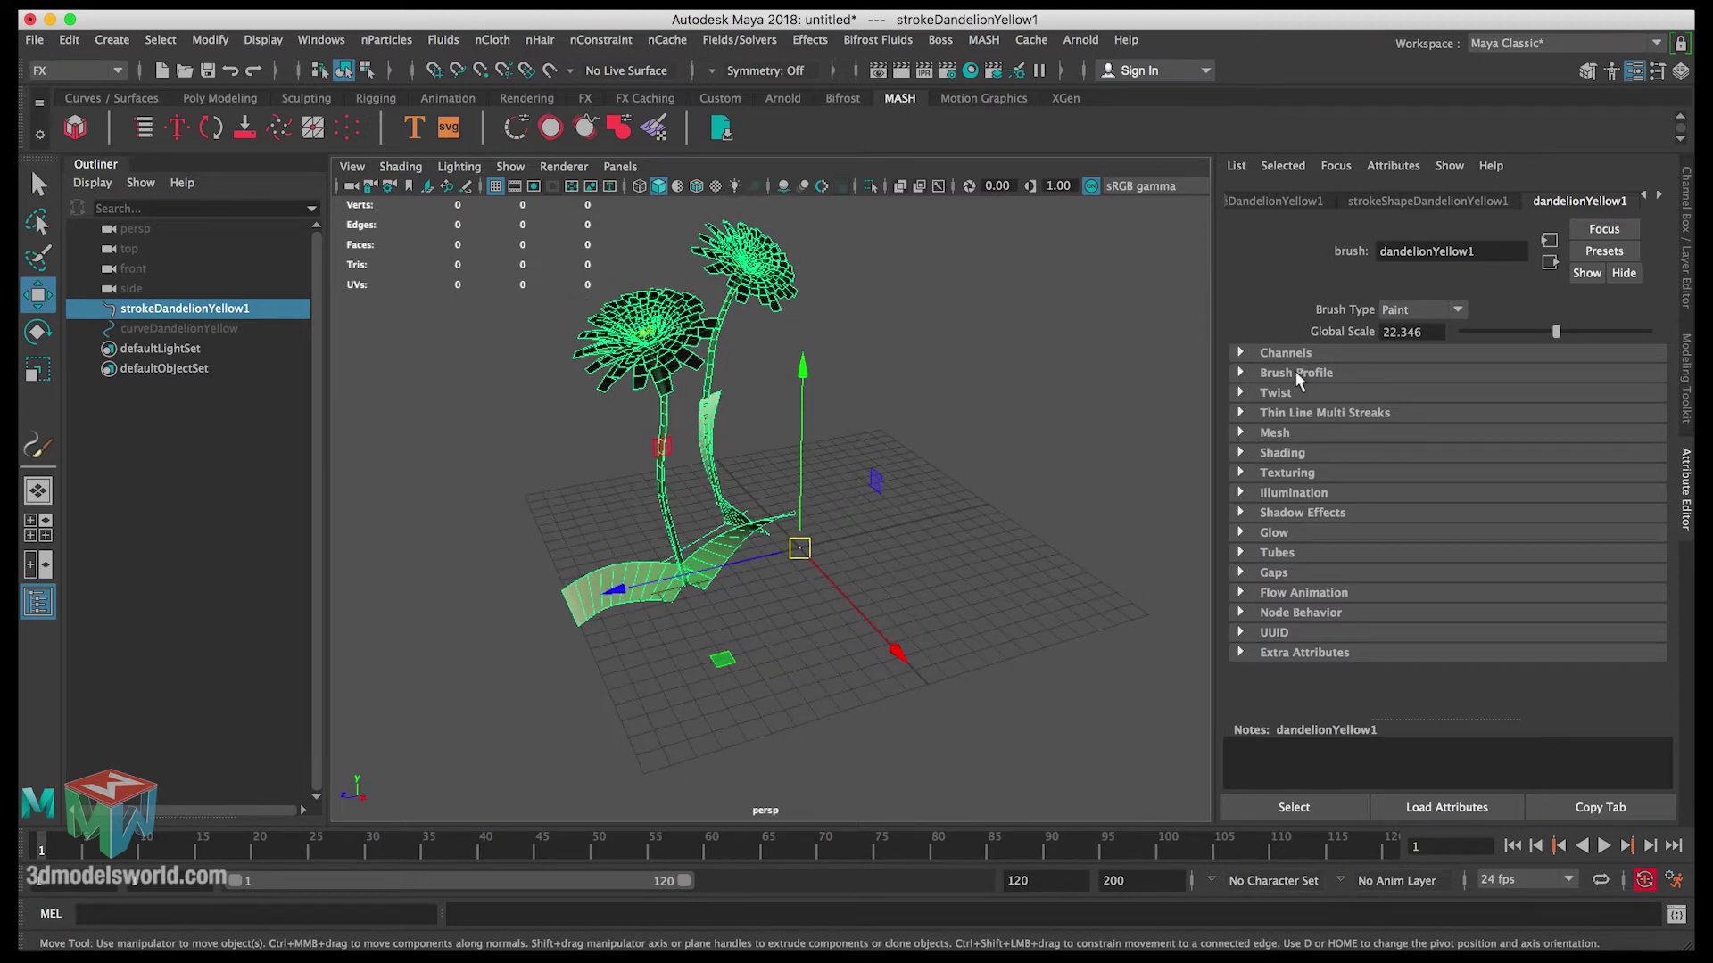
click(1425, 332)
drag(1557, 341, 1536, 343)
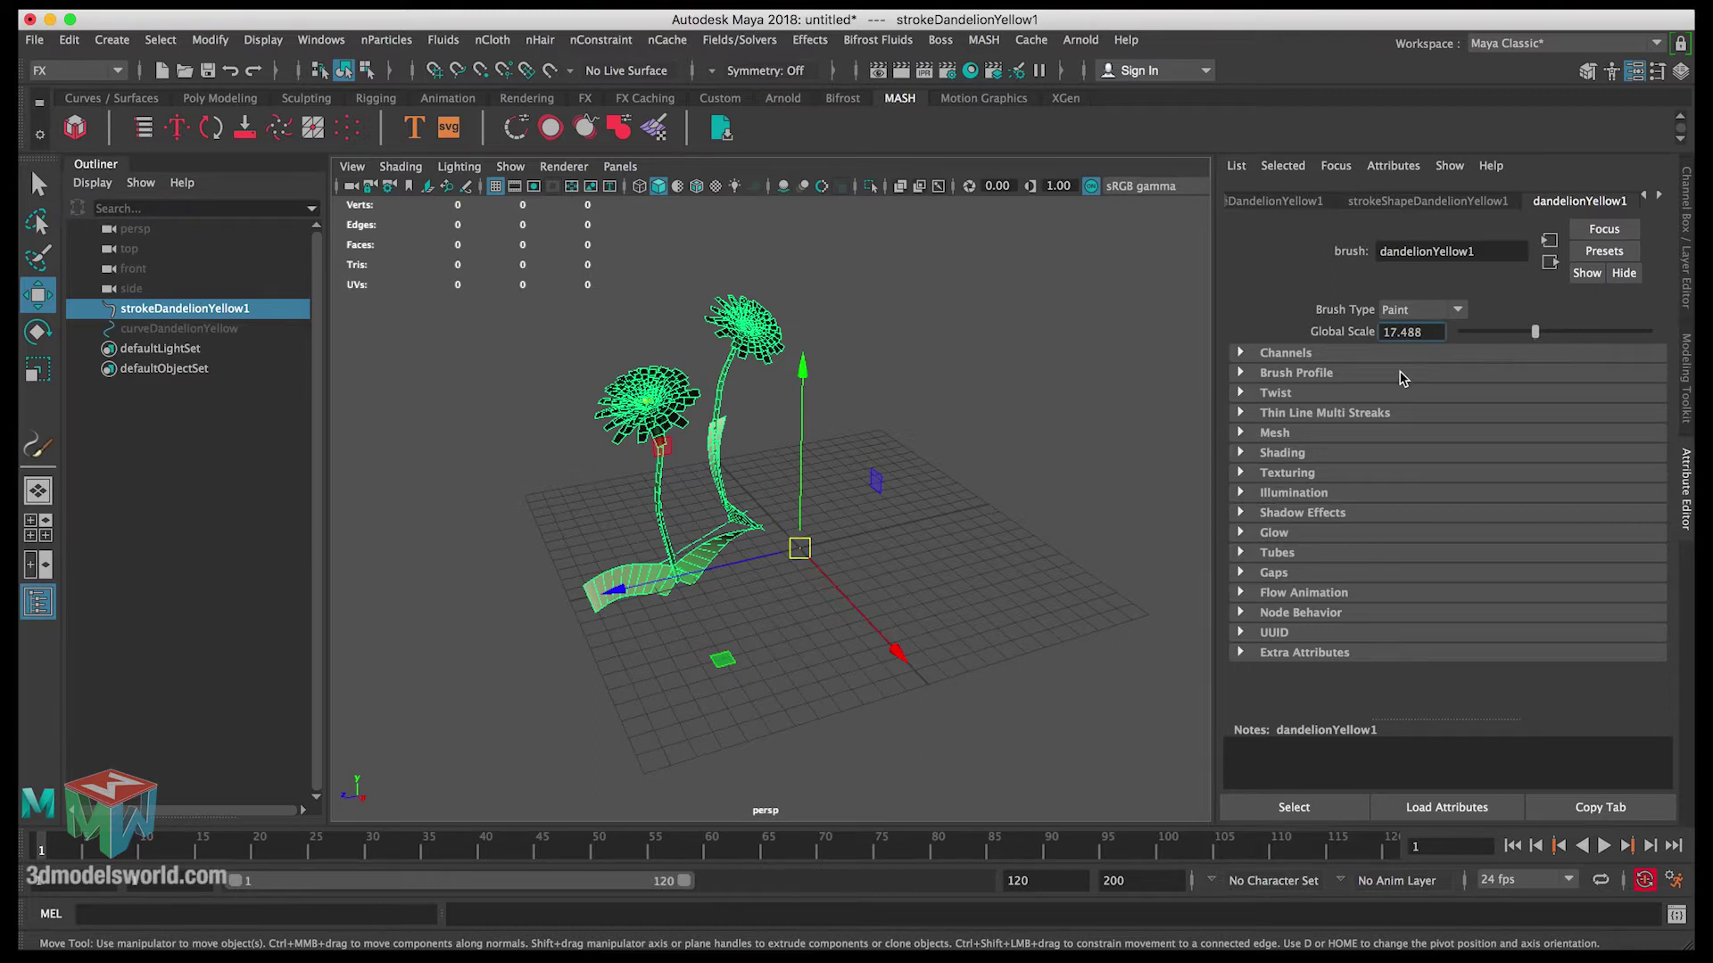
scroll(990, 446, up, 5)
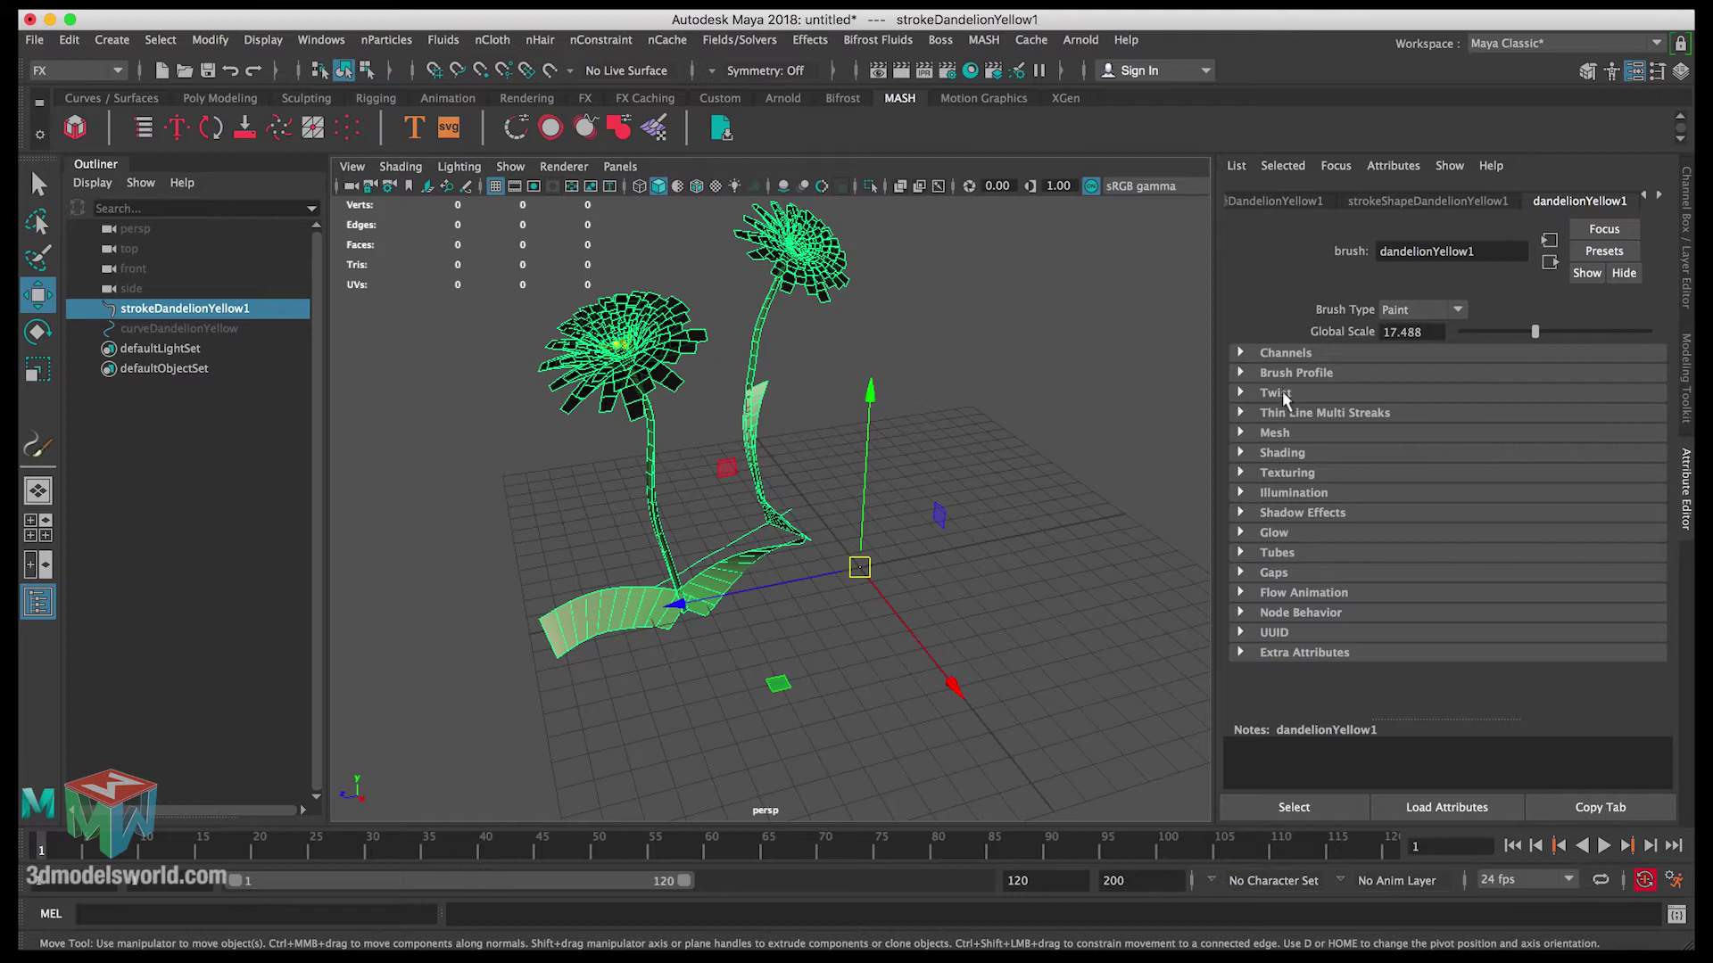
Review the dandelion brush's Mesh settings against the flower geometry and collapse the section again.
click(1278, 434)
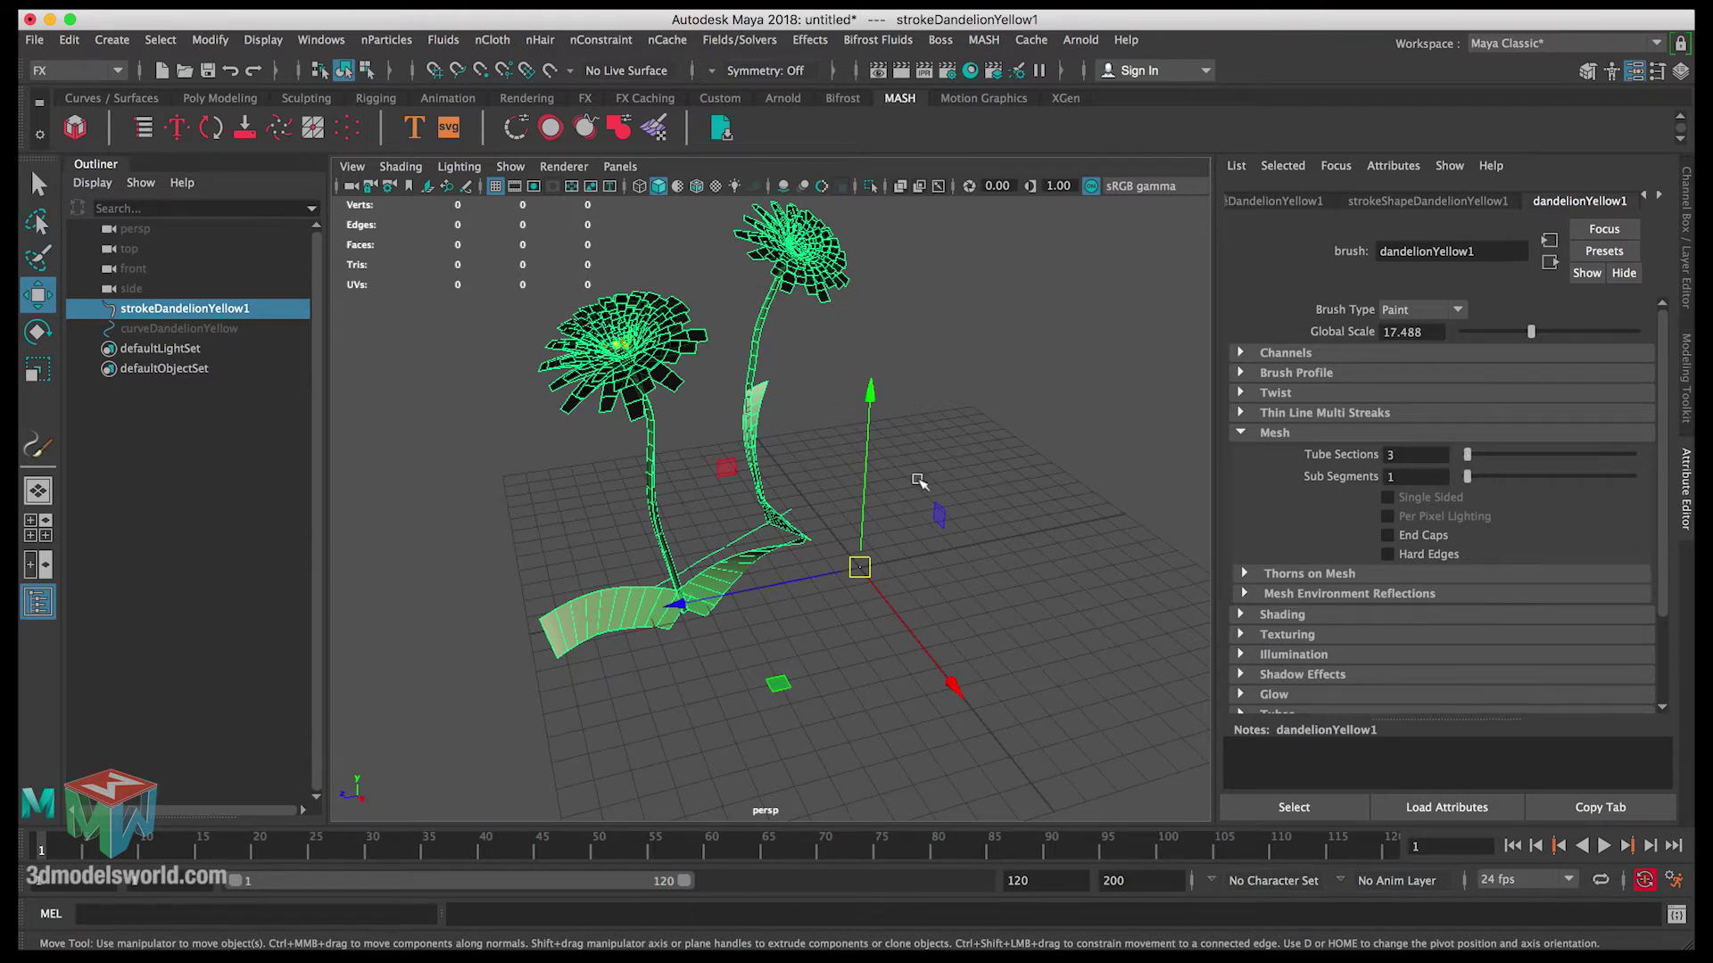
alt+right_drag(841, 400, 692, 382)
mouse_move(1010, 412)
alt+mouse_down()
mouse_move(910, 405)
mouse_move(1016, 411)
alt+mouse_up()
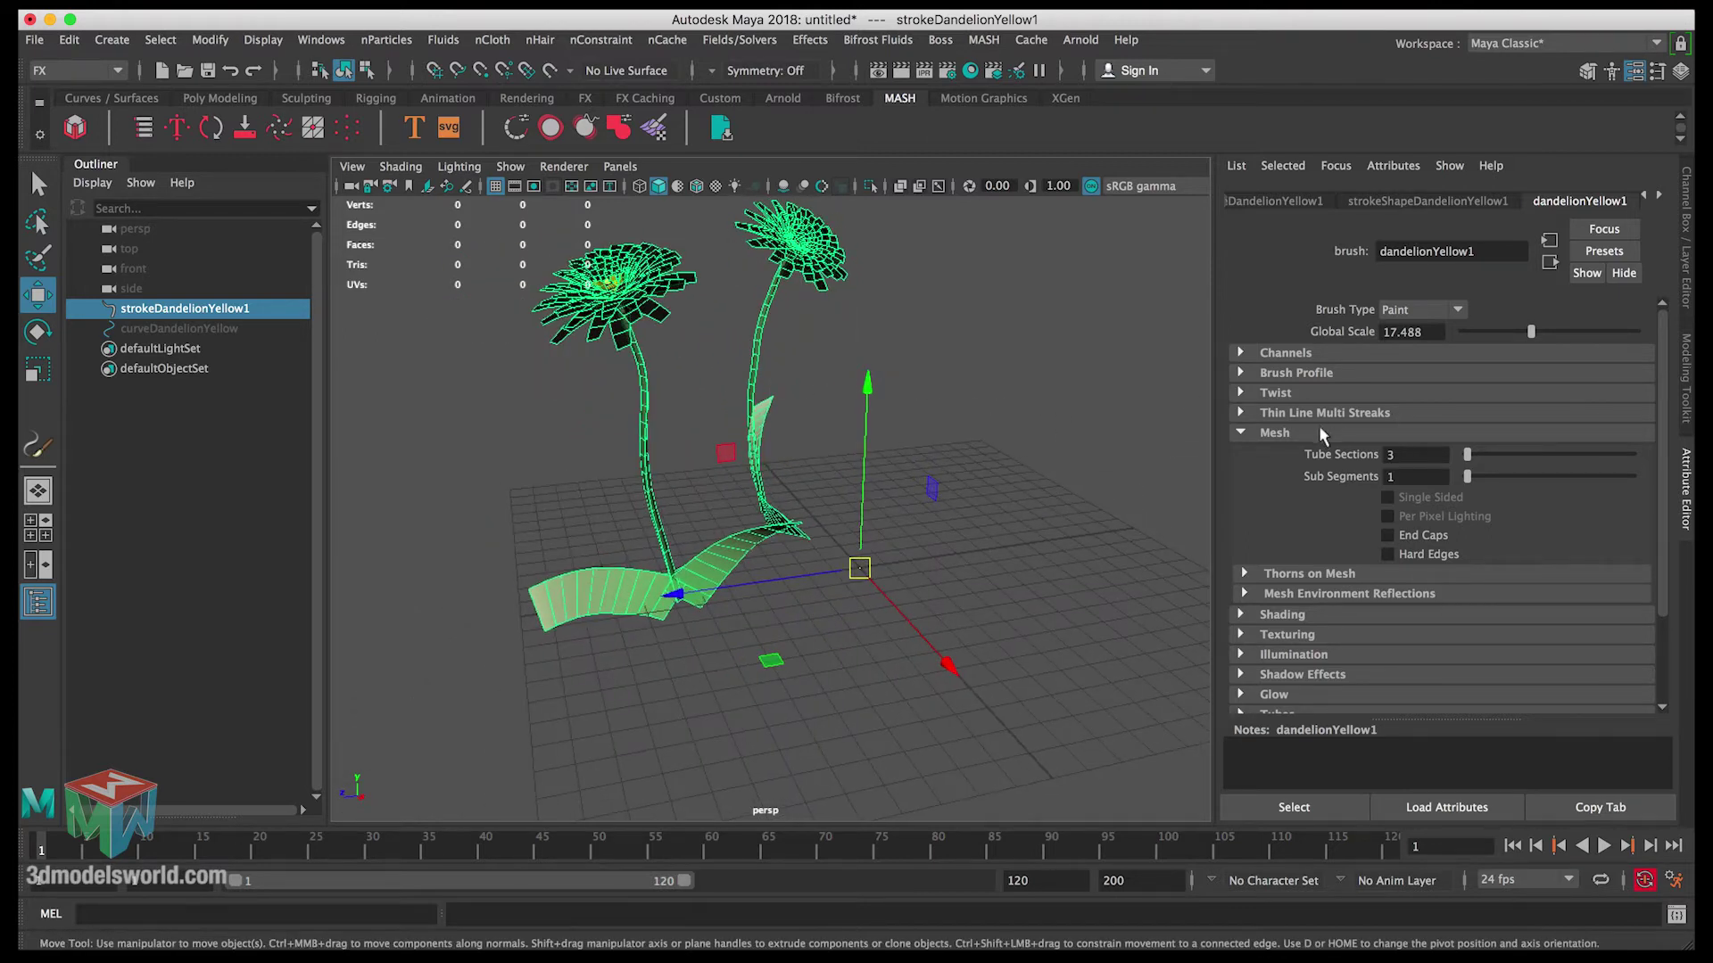
click(1276, 433)
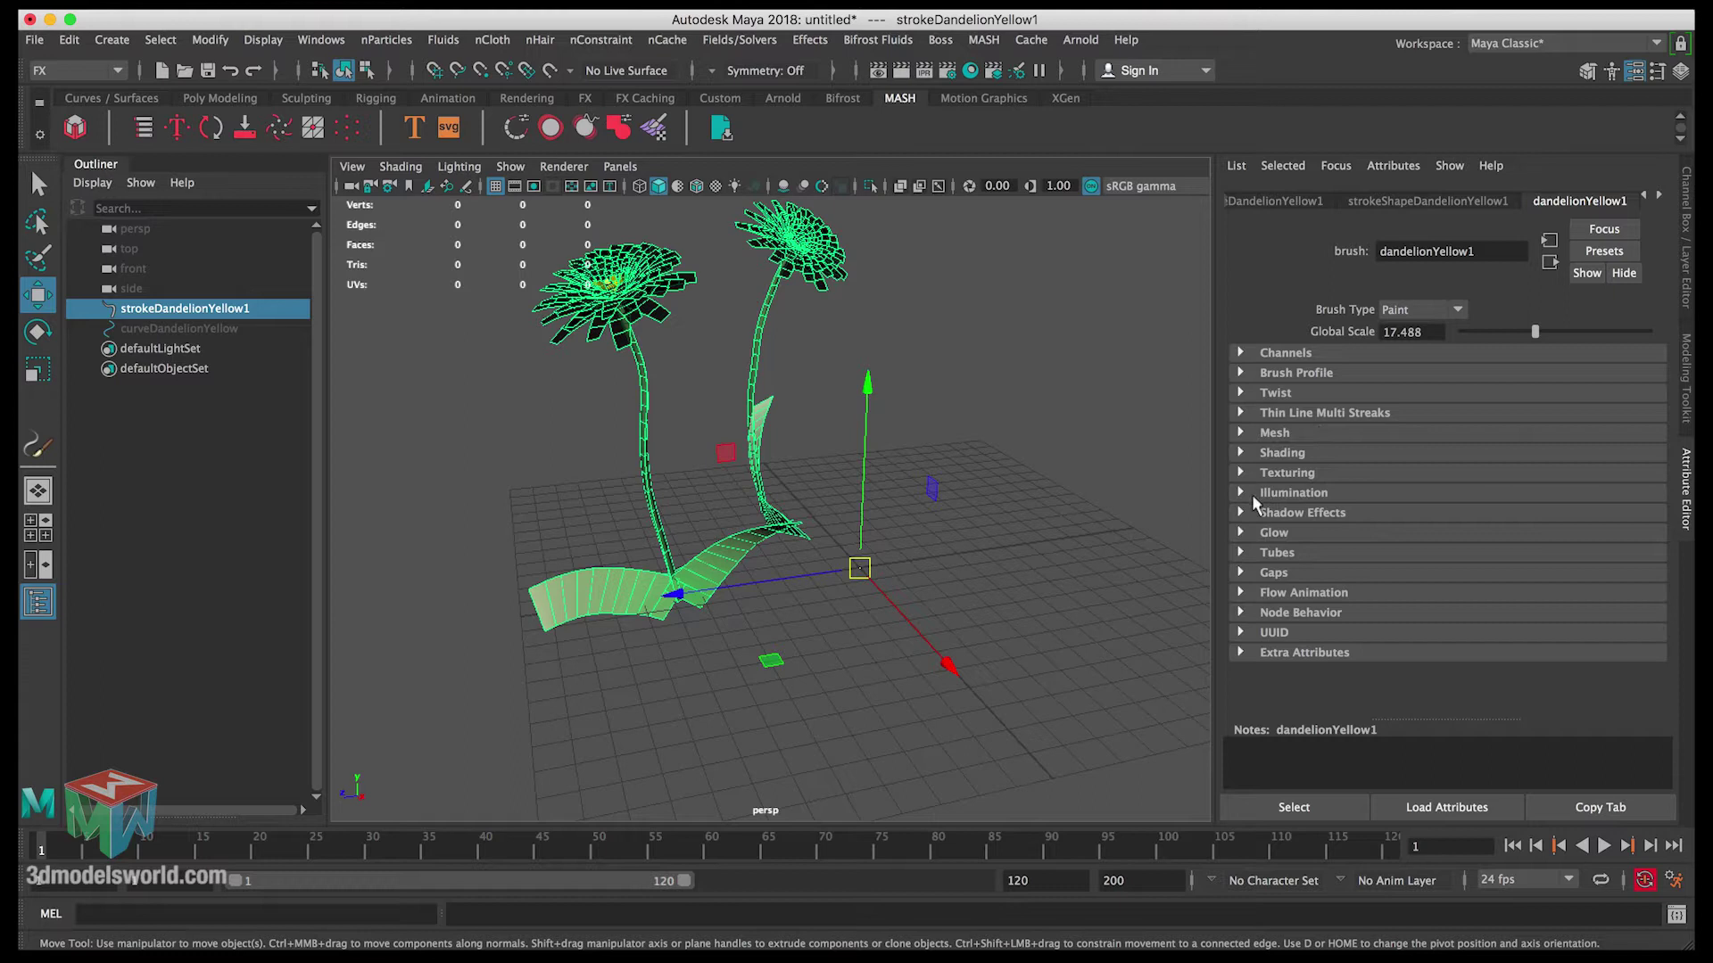
Expand the Creation settings within the dandelion brush's Tubes section.
click(1277, 553)
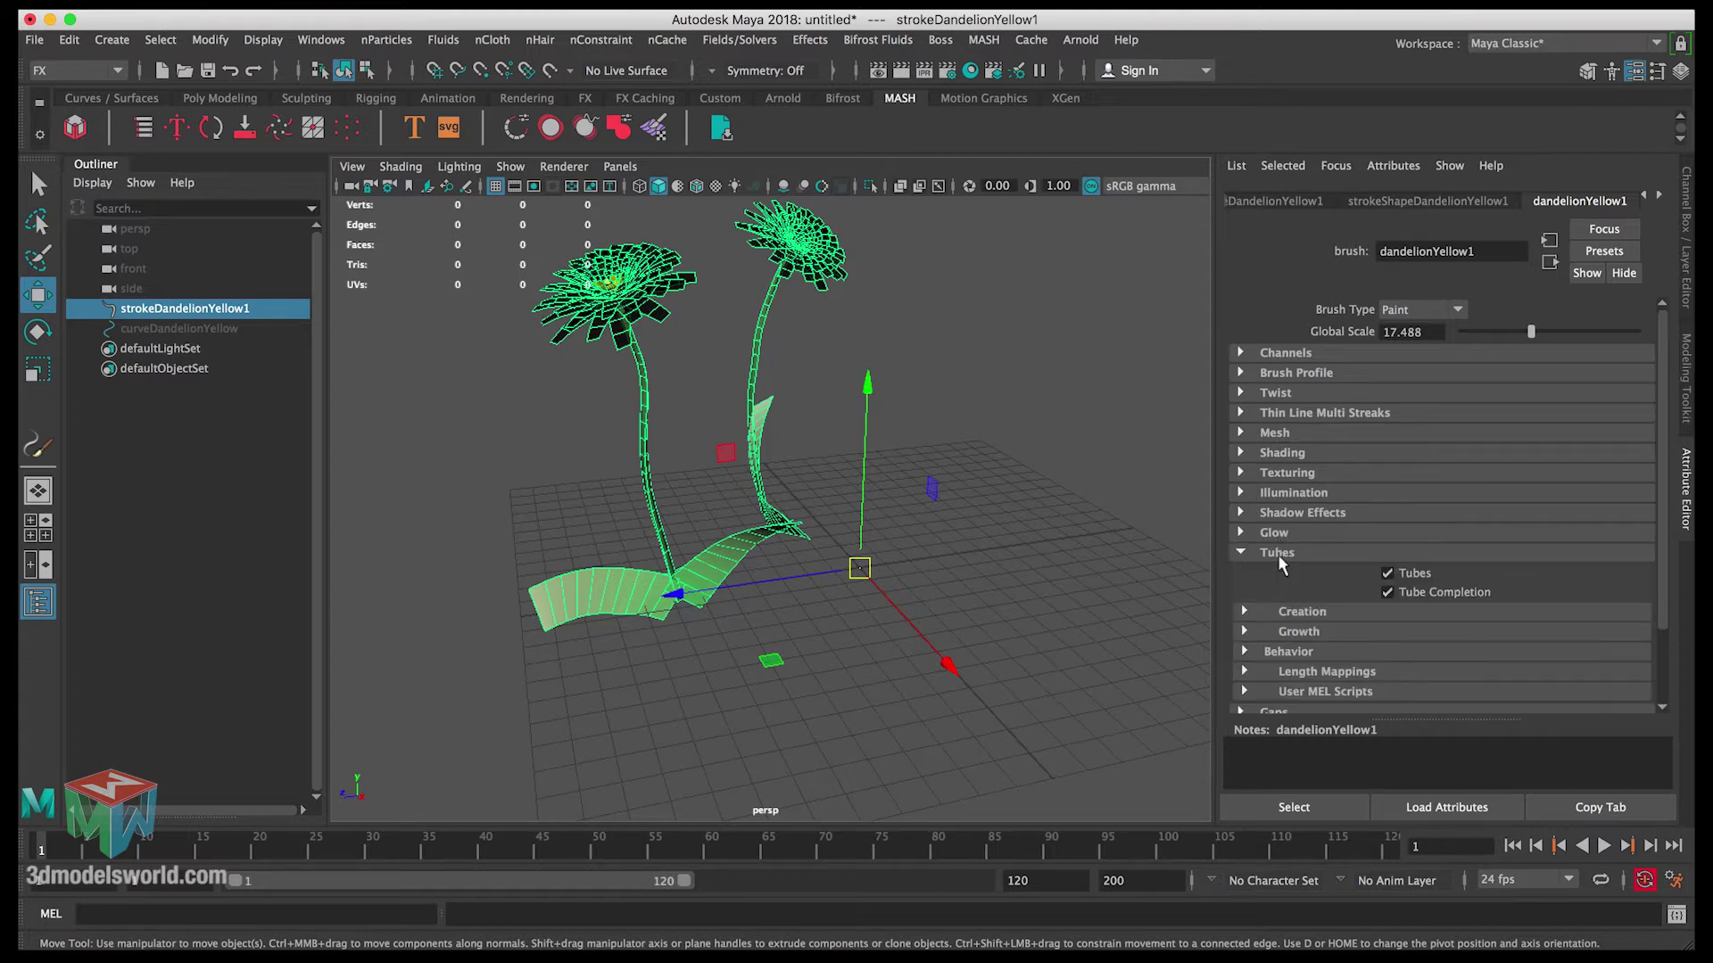
click(1303, 614)
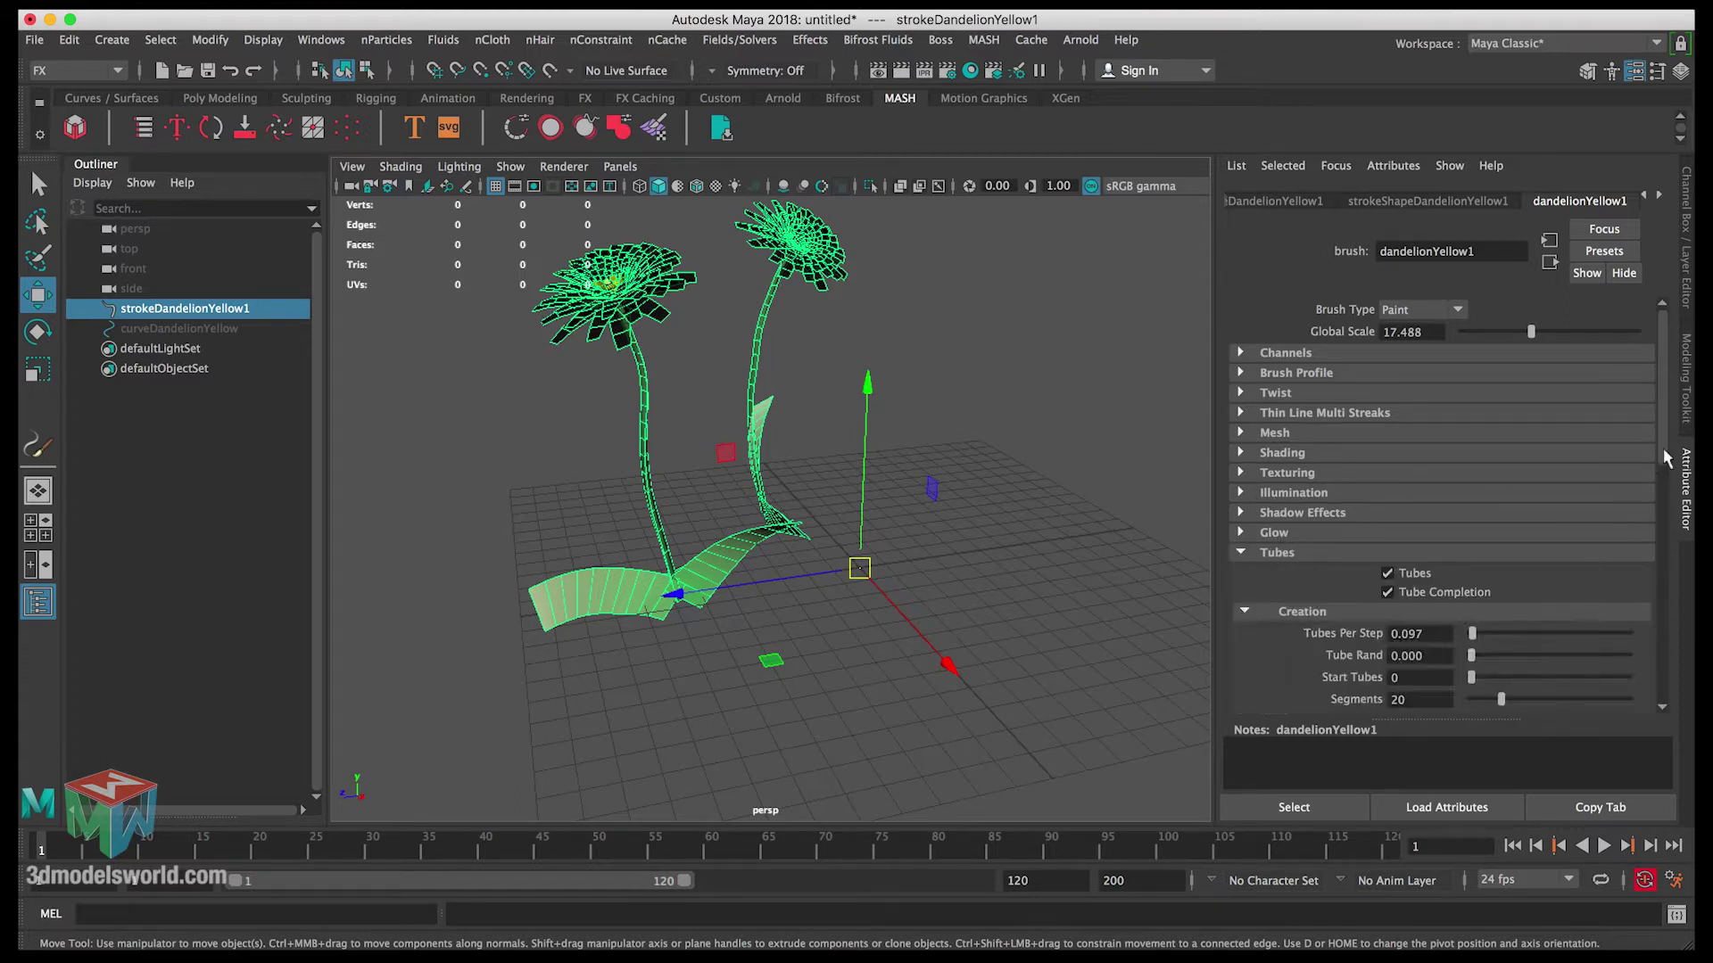
scroll(1567, 507, down, 5)
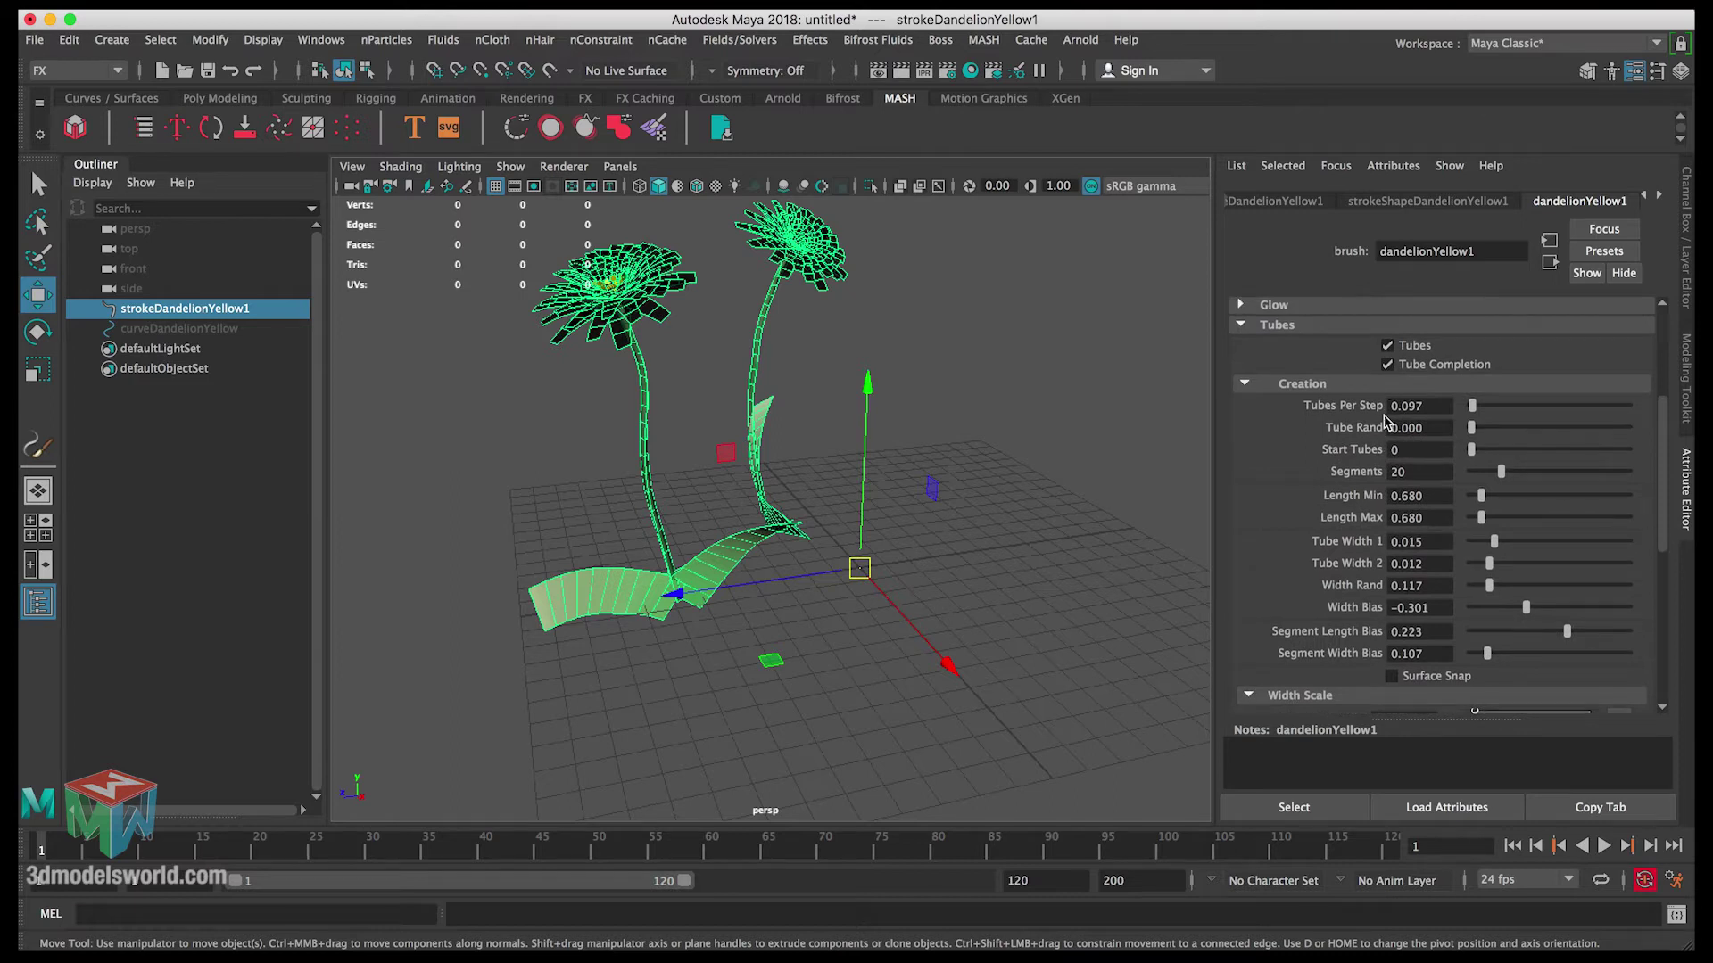
alt+drag(736, 450, 811, 346)
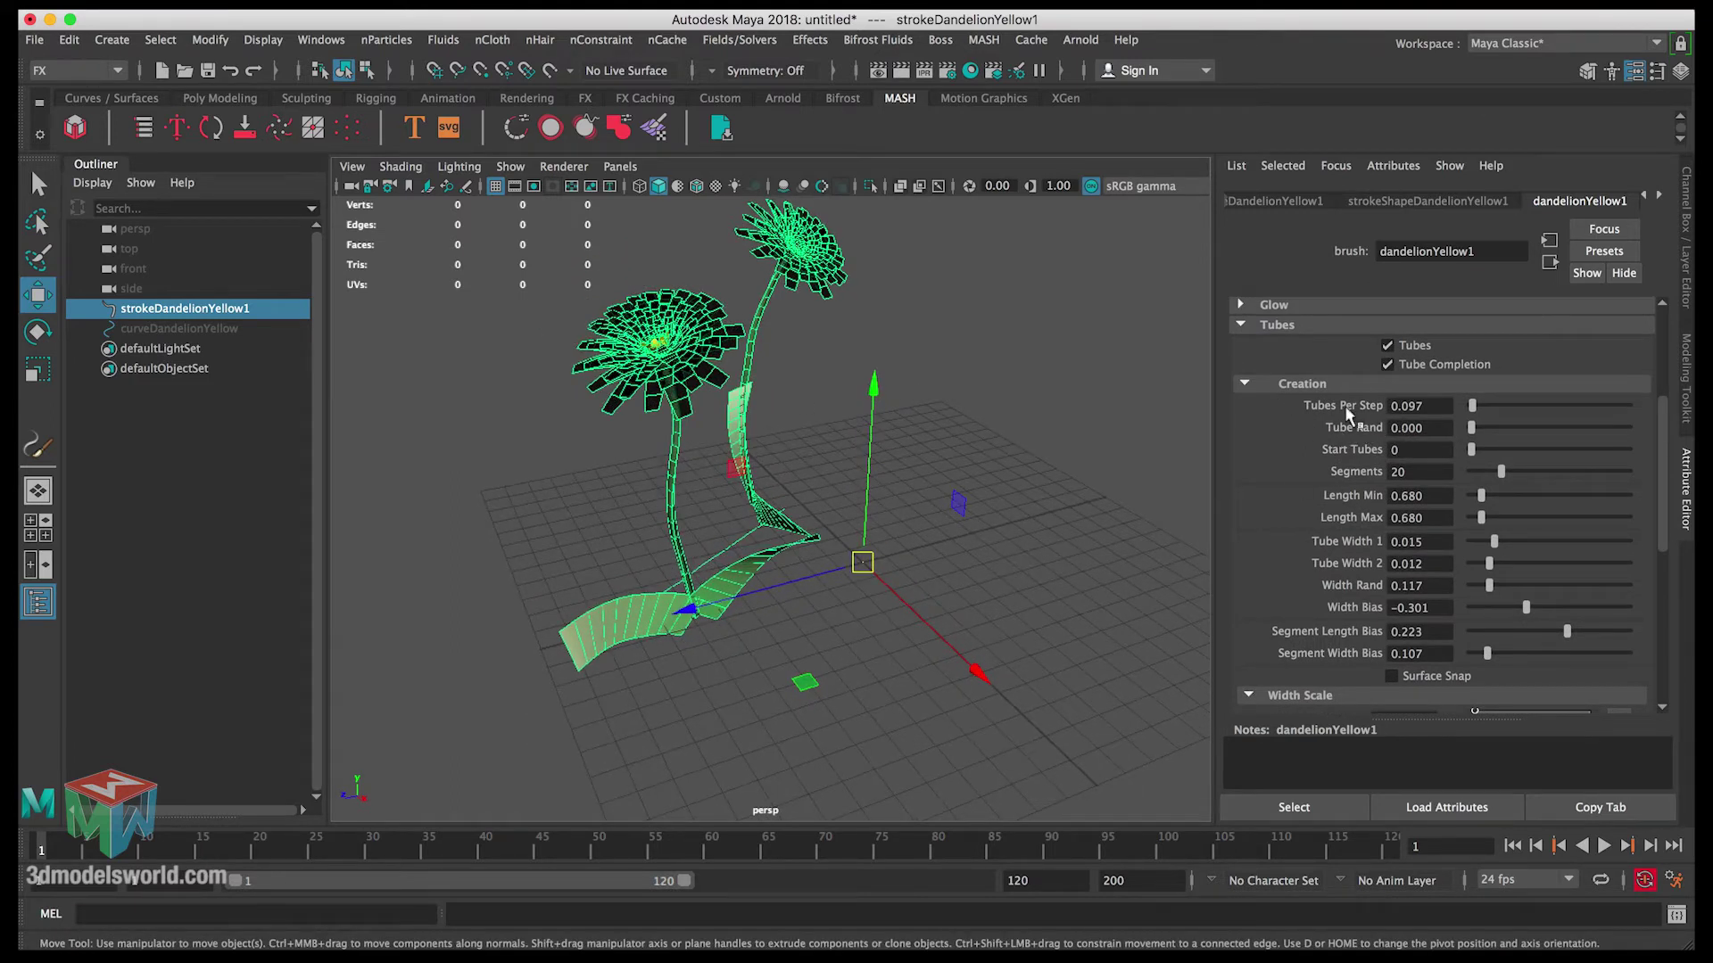
Try raising Tubes Per Step to 4.423 and compare the flower density with the dandelion reference photo in Safari.
drag(1475, 413, 1488, 417)
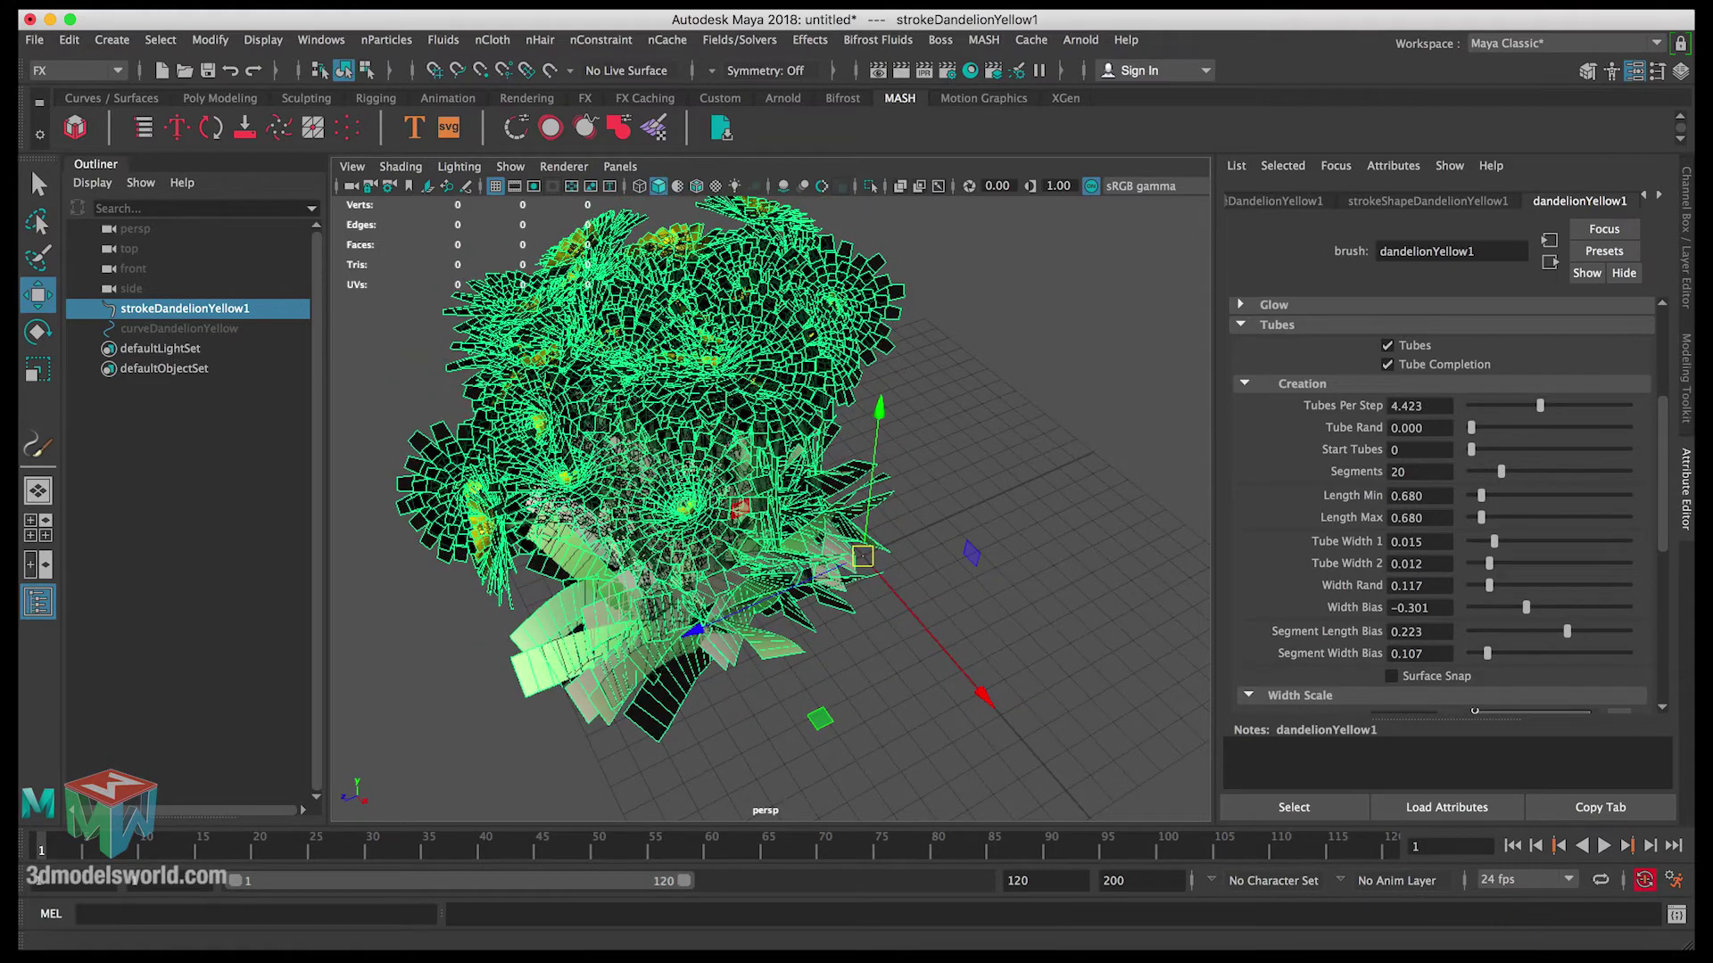
key(super+Tab)
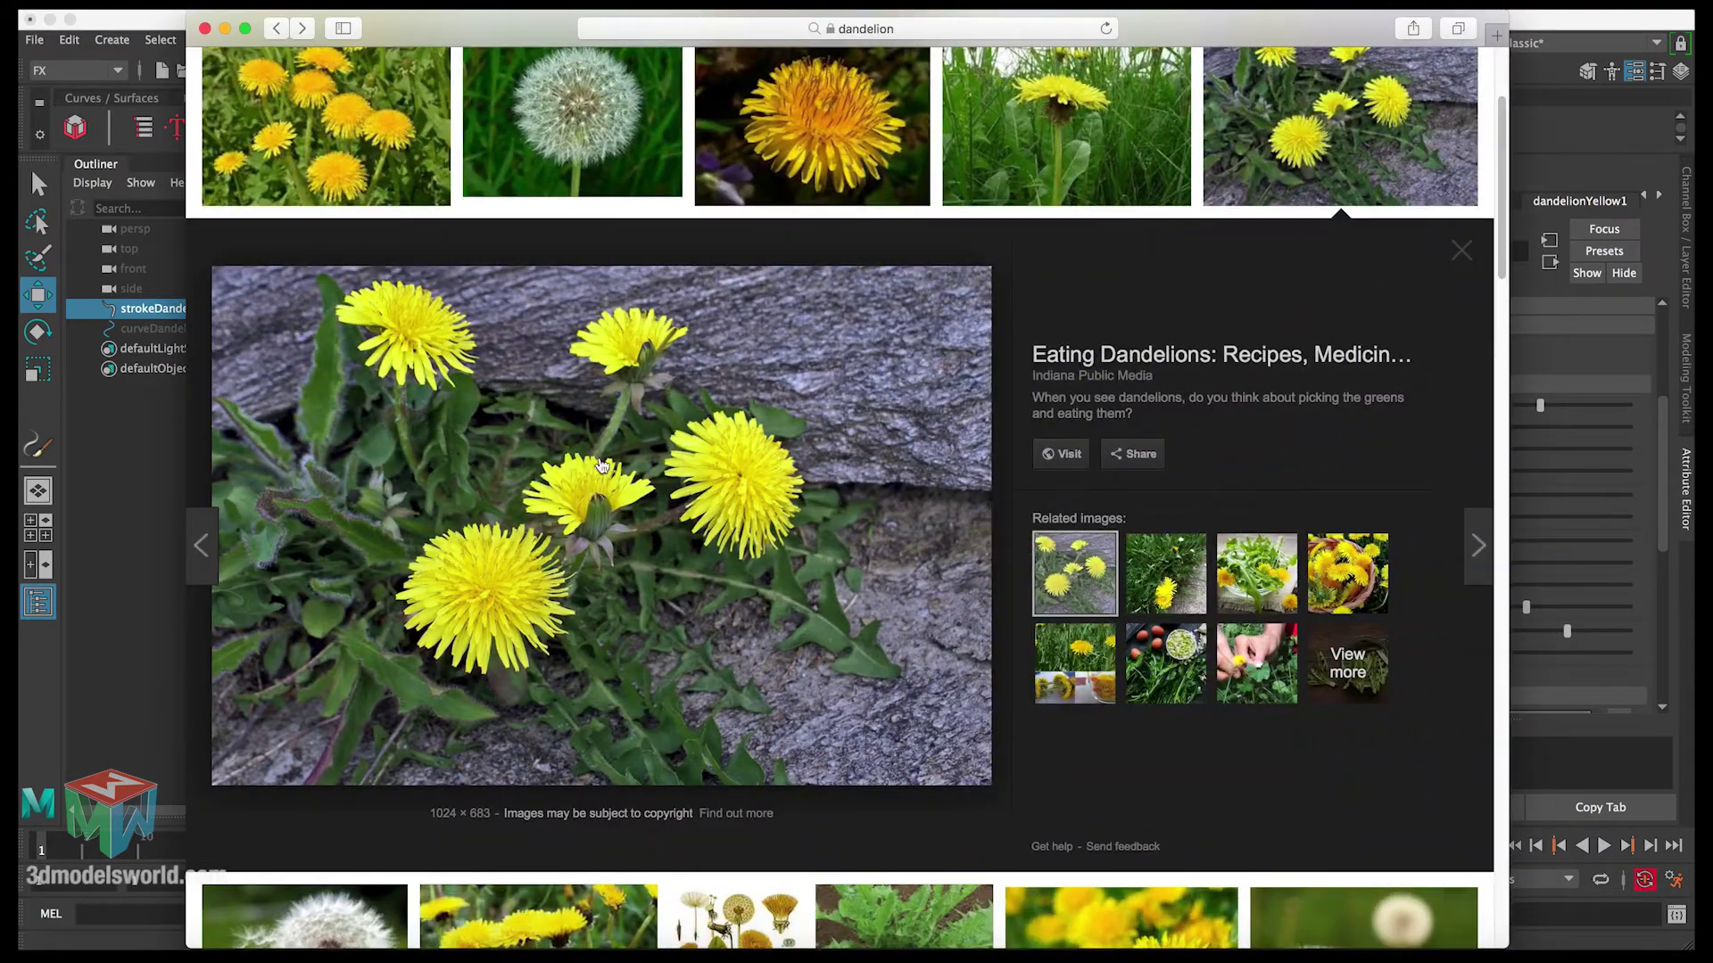
click(1543, 28)
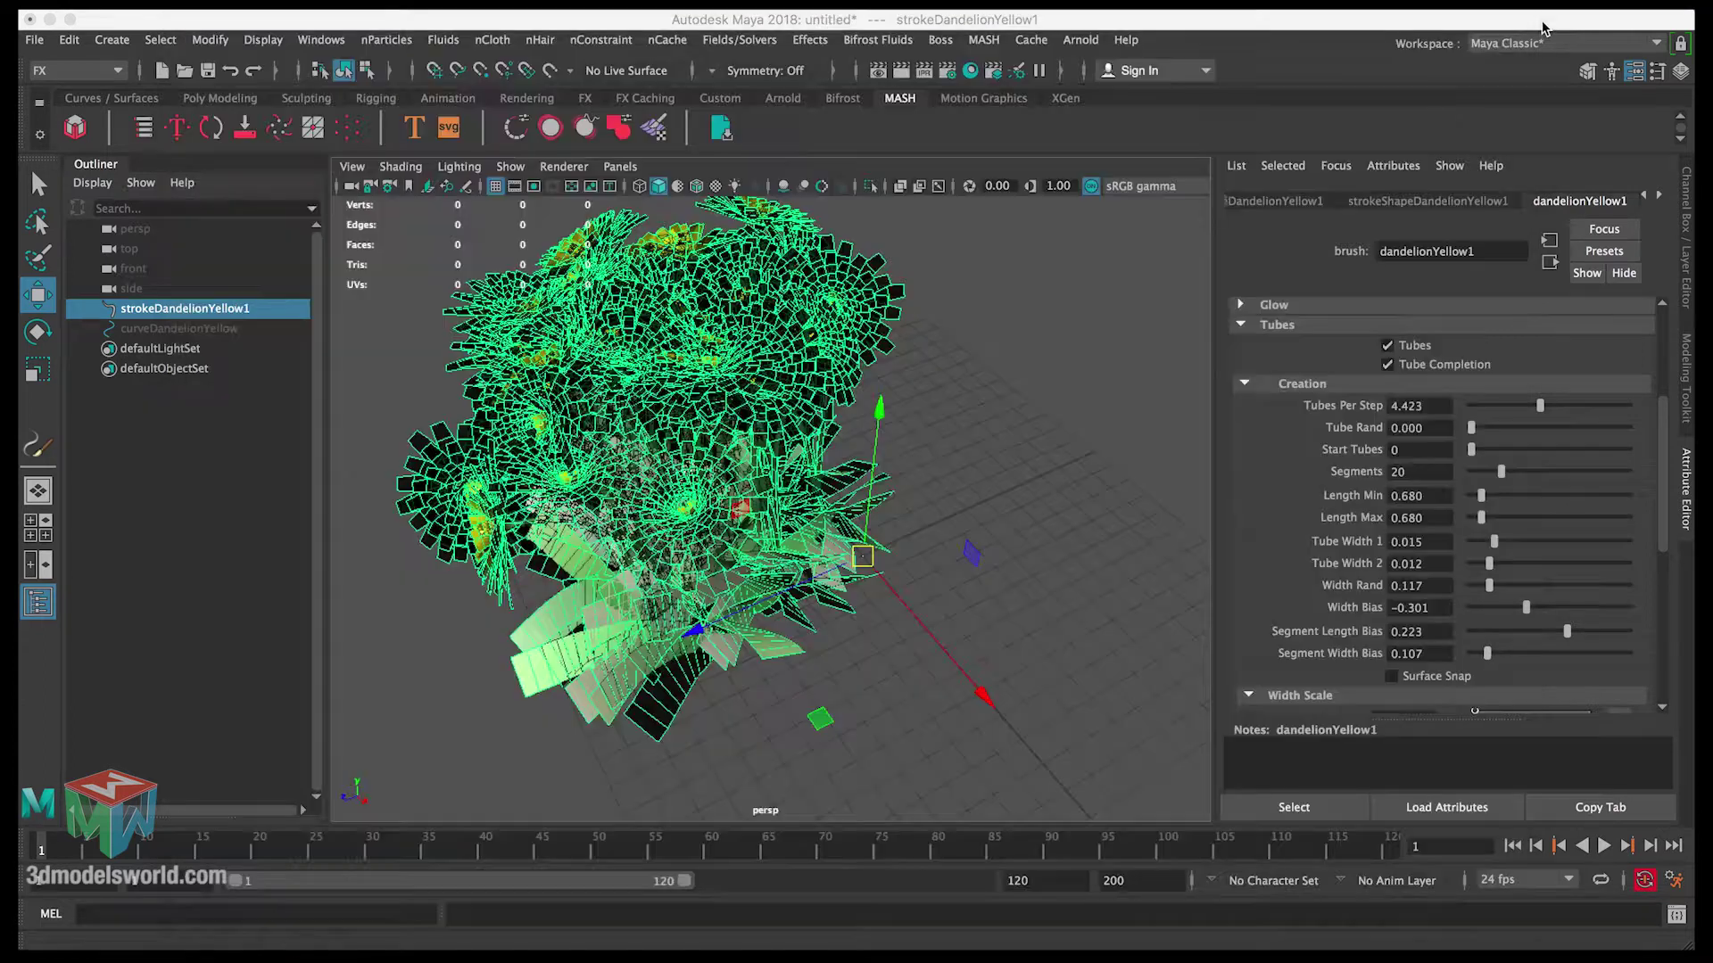
Try Tubes Per Step values of 0.513 and 0.705 to thin out the flower cluster, checking it from another angle.
drag(1490, 406, 1482, 408)
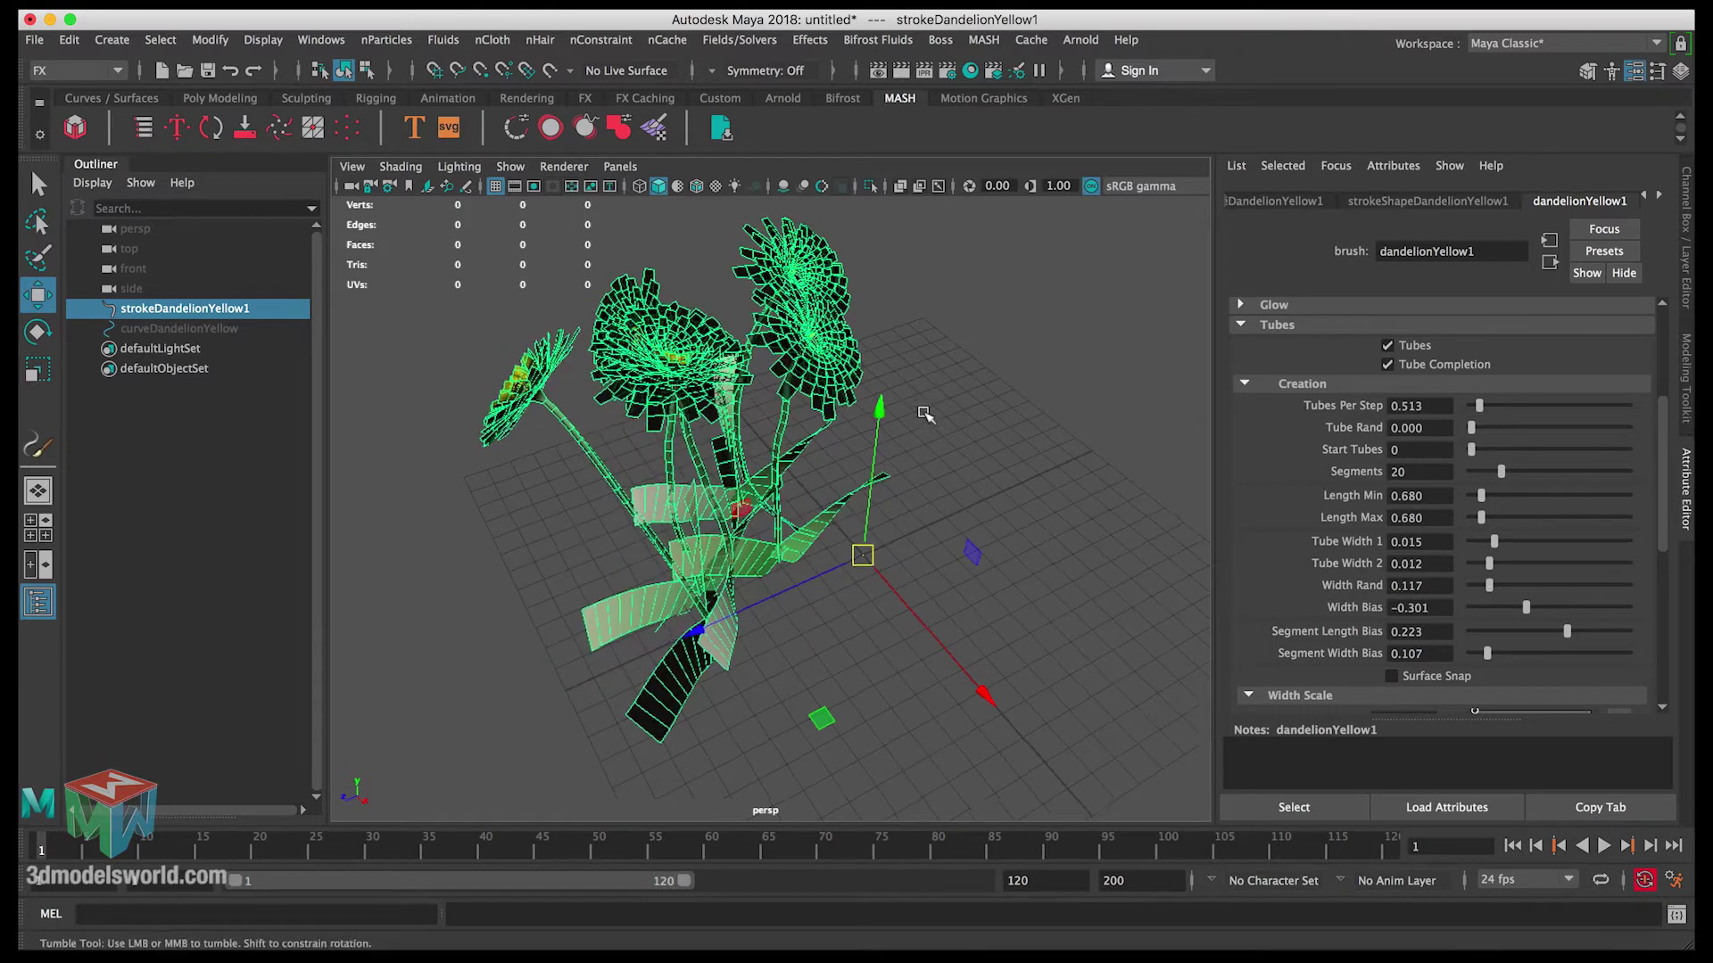
click(1082, 411)
mouse_move(1082, 410)
alt+mouse_down()
mouse_move(928, 512)
mouse_move(785, 420)
mouse_move(726, 420)
mouse_move(816, 419)
alt+mouse_up()
click(785, 428)
drag(1481, 414, 1486, 416)
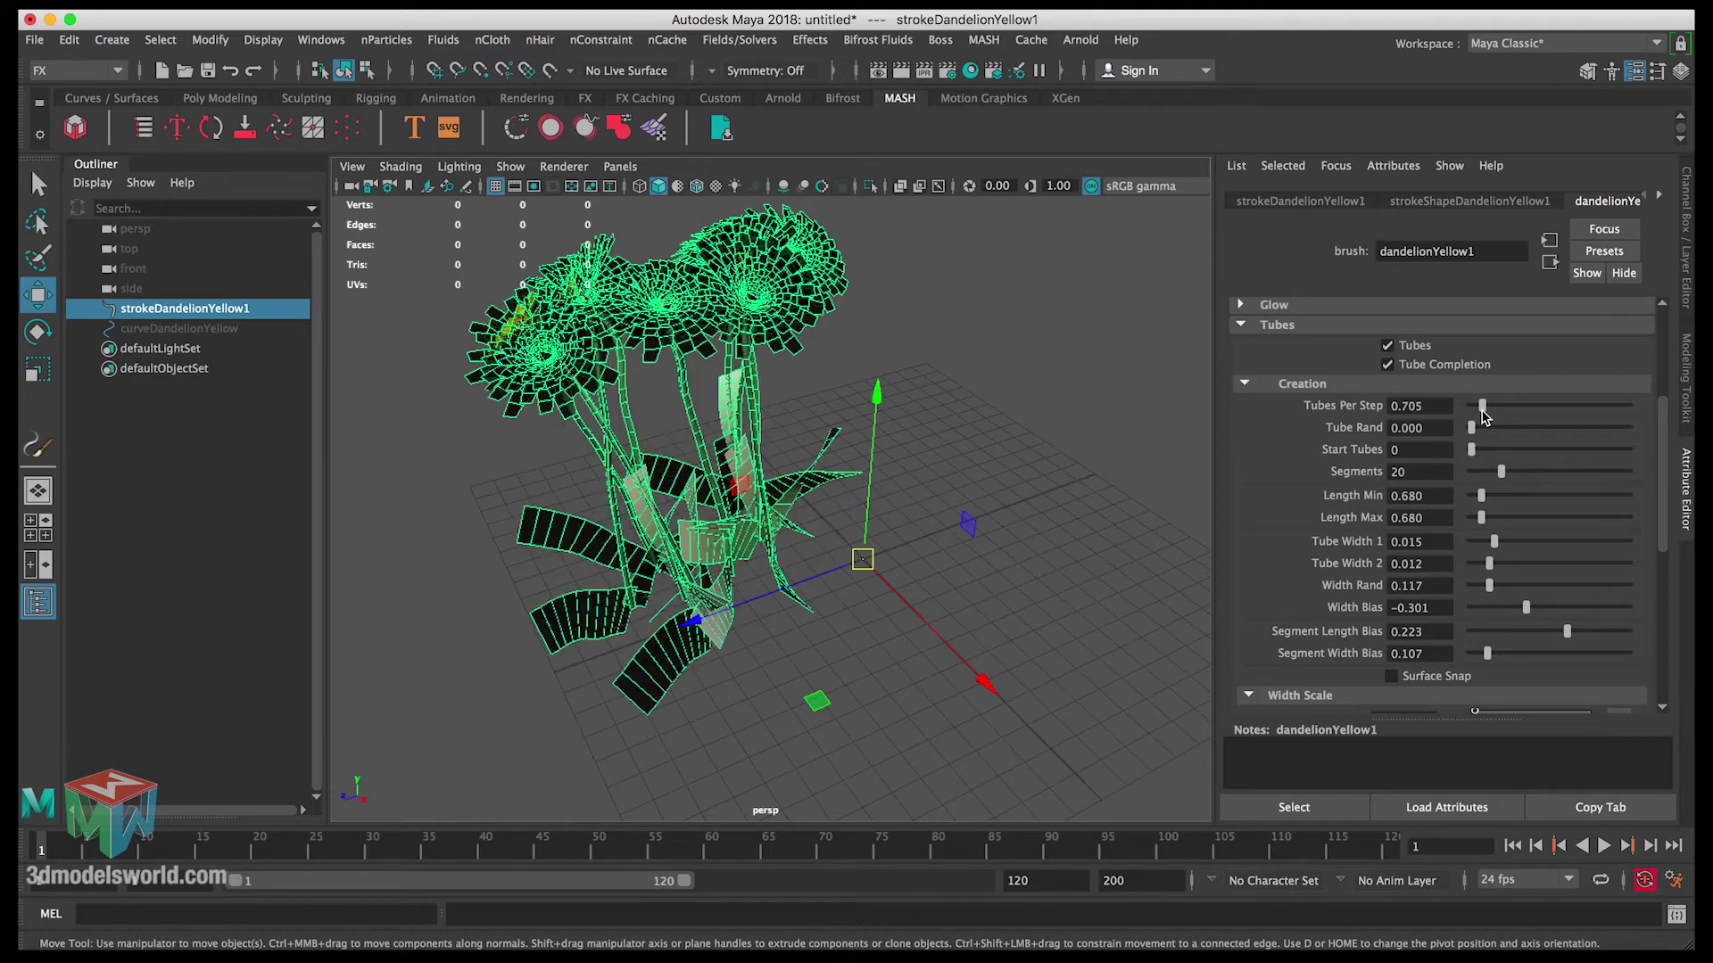
Undo the last density change, set Tubes Per Step to 0.5 and check the plant from several angles.
key(ctrl+z)
text(0)
key(Return)
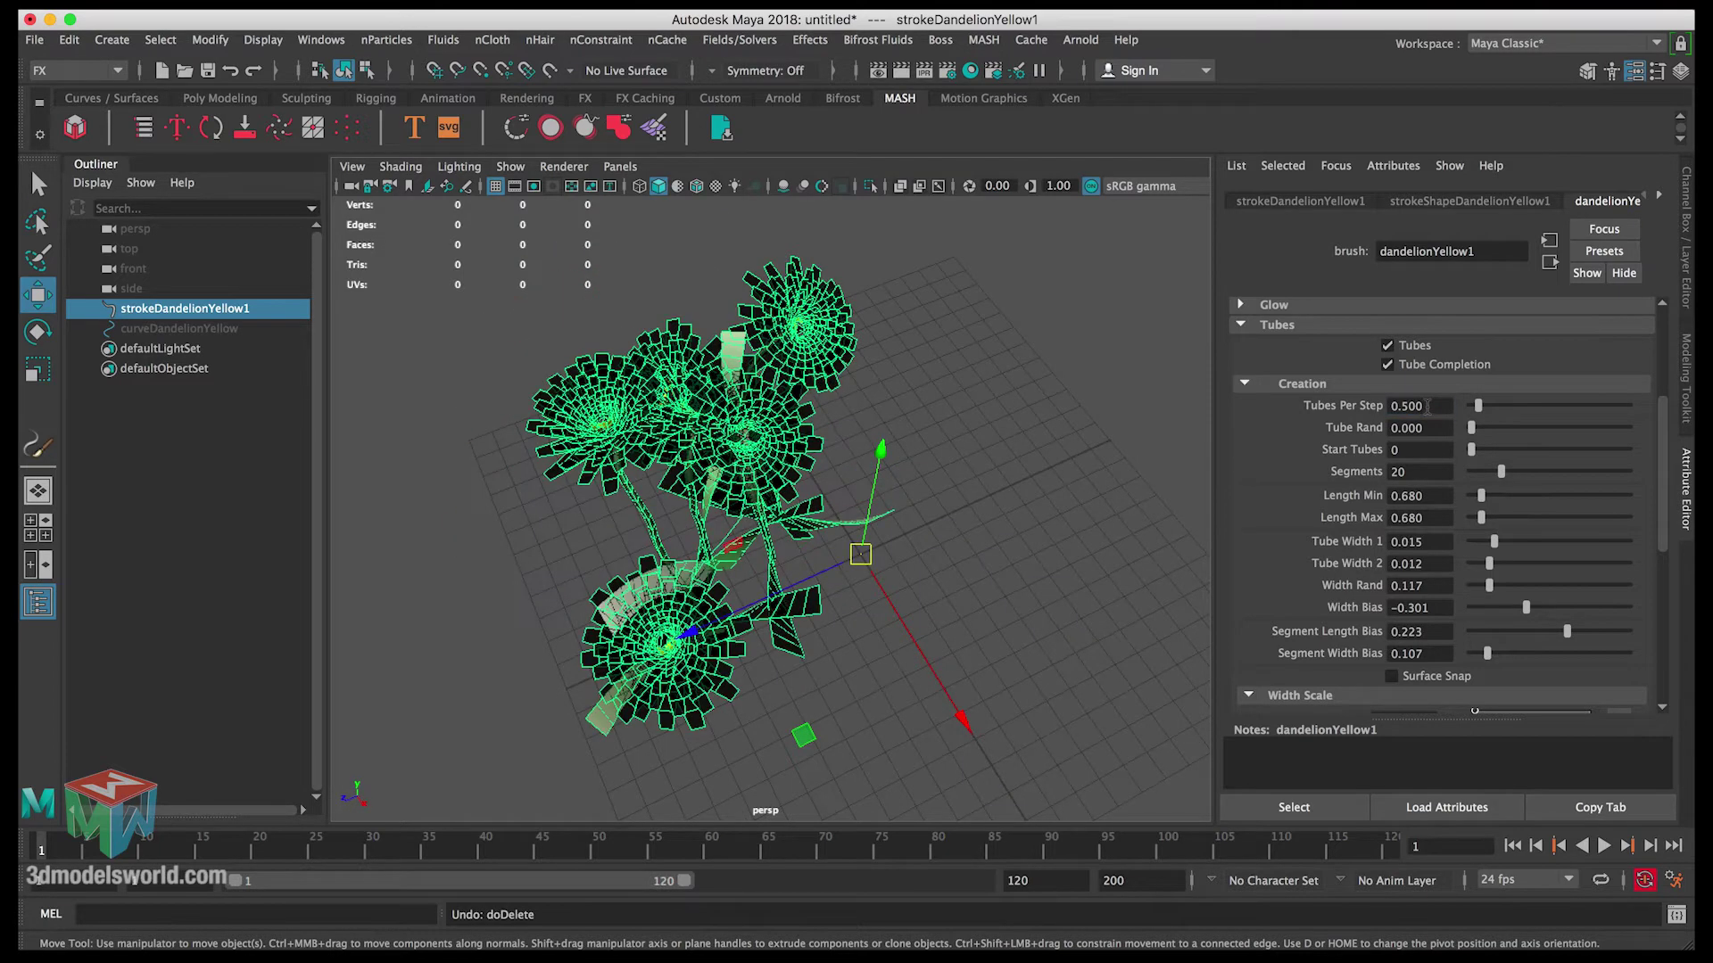
alt+drag(1037, 495, 704, 469)
alt+drag(779, 511, 819, 521)
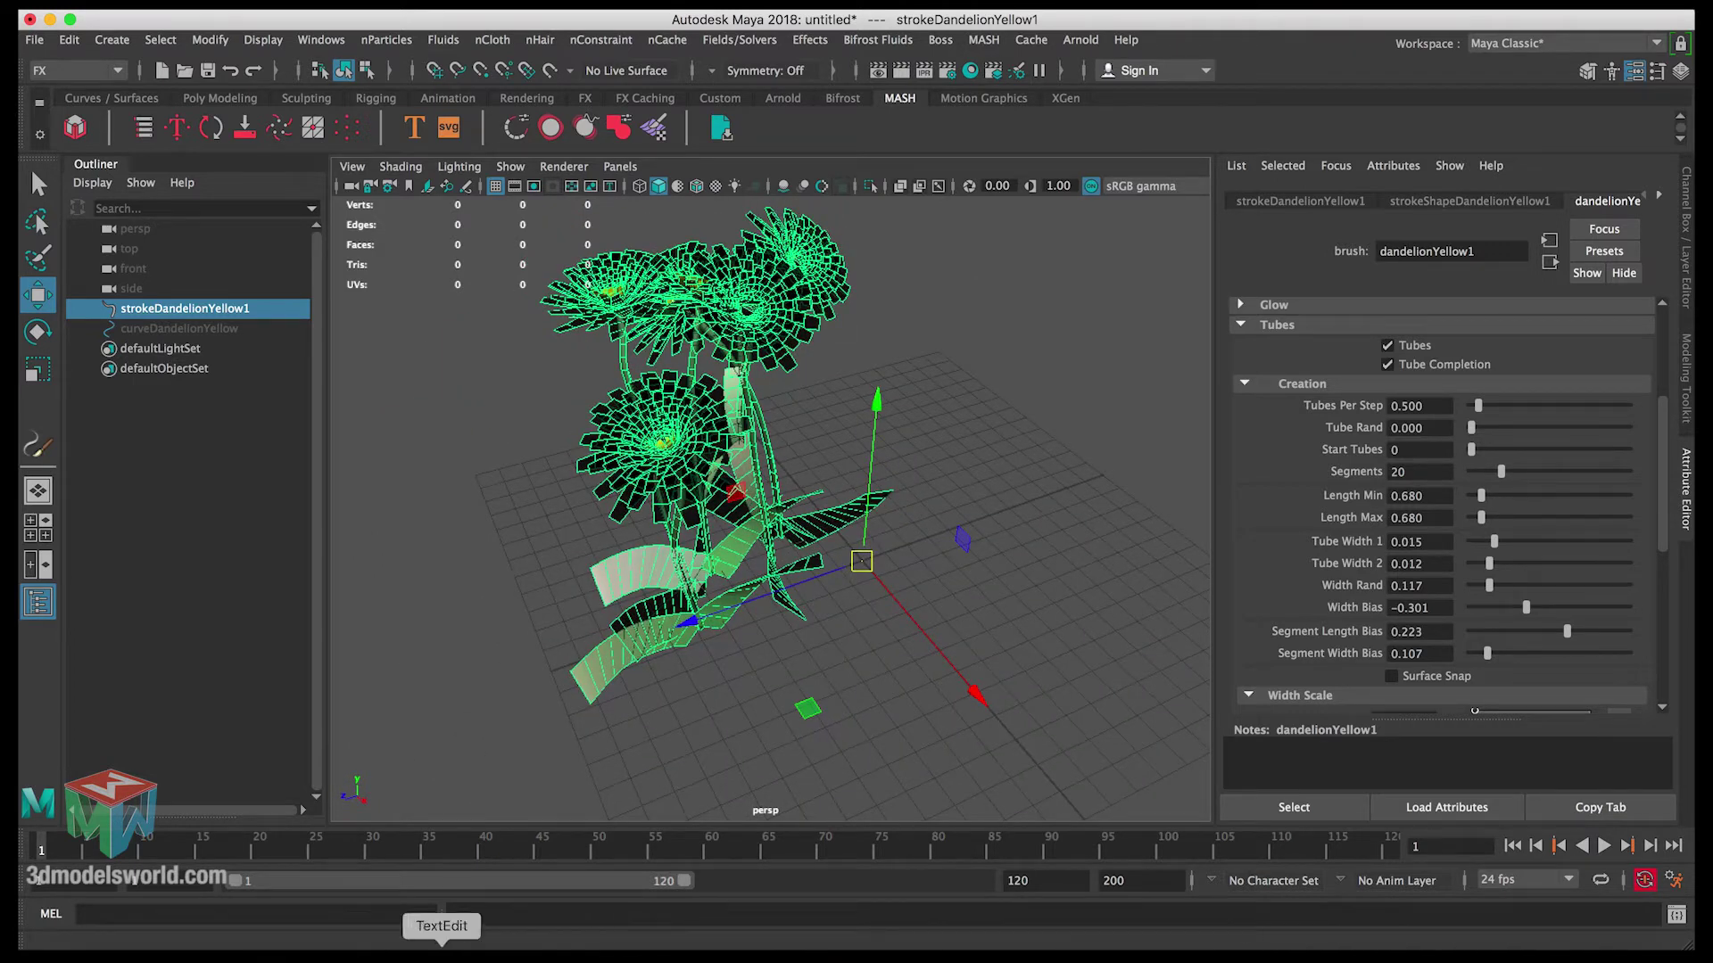
Reduce the tube Segments to 18, comparing the flower shapes with the dandelion reference photo in Safari.
click(308, 951)
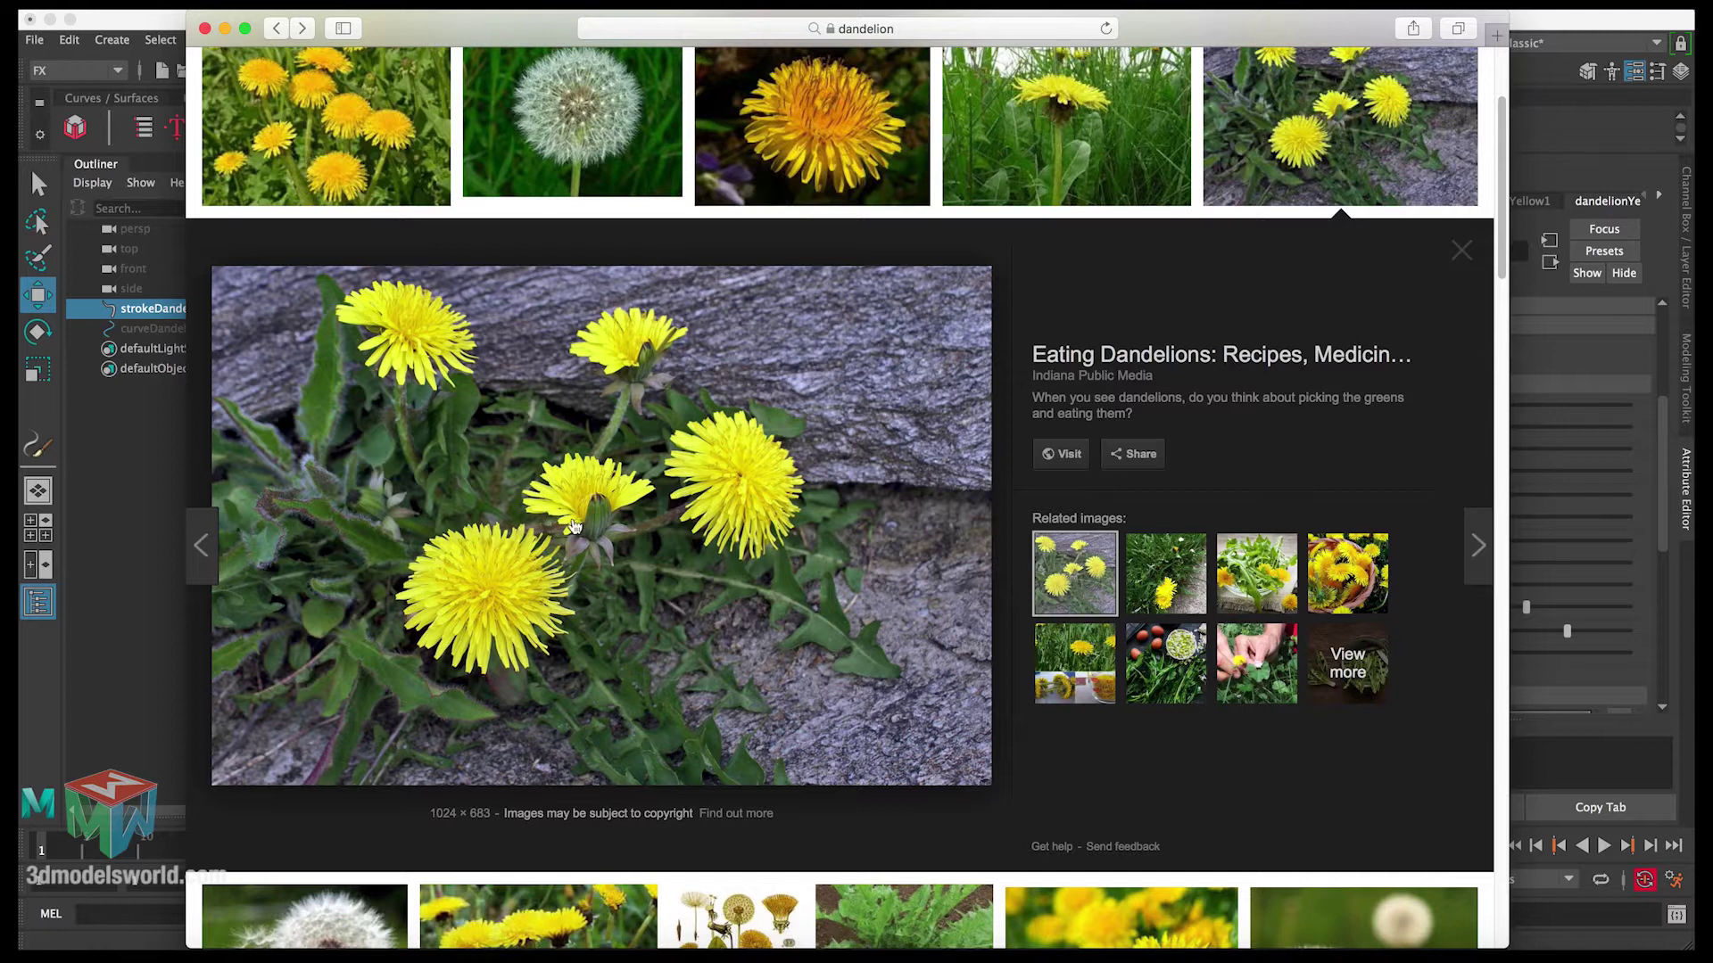
click(1568, 116)
alt+drag(999, 299, 969, 318)
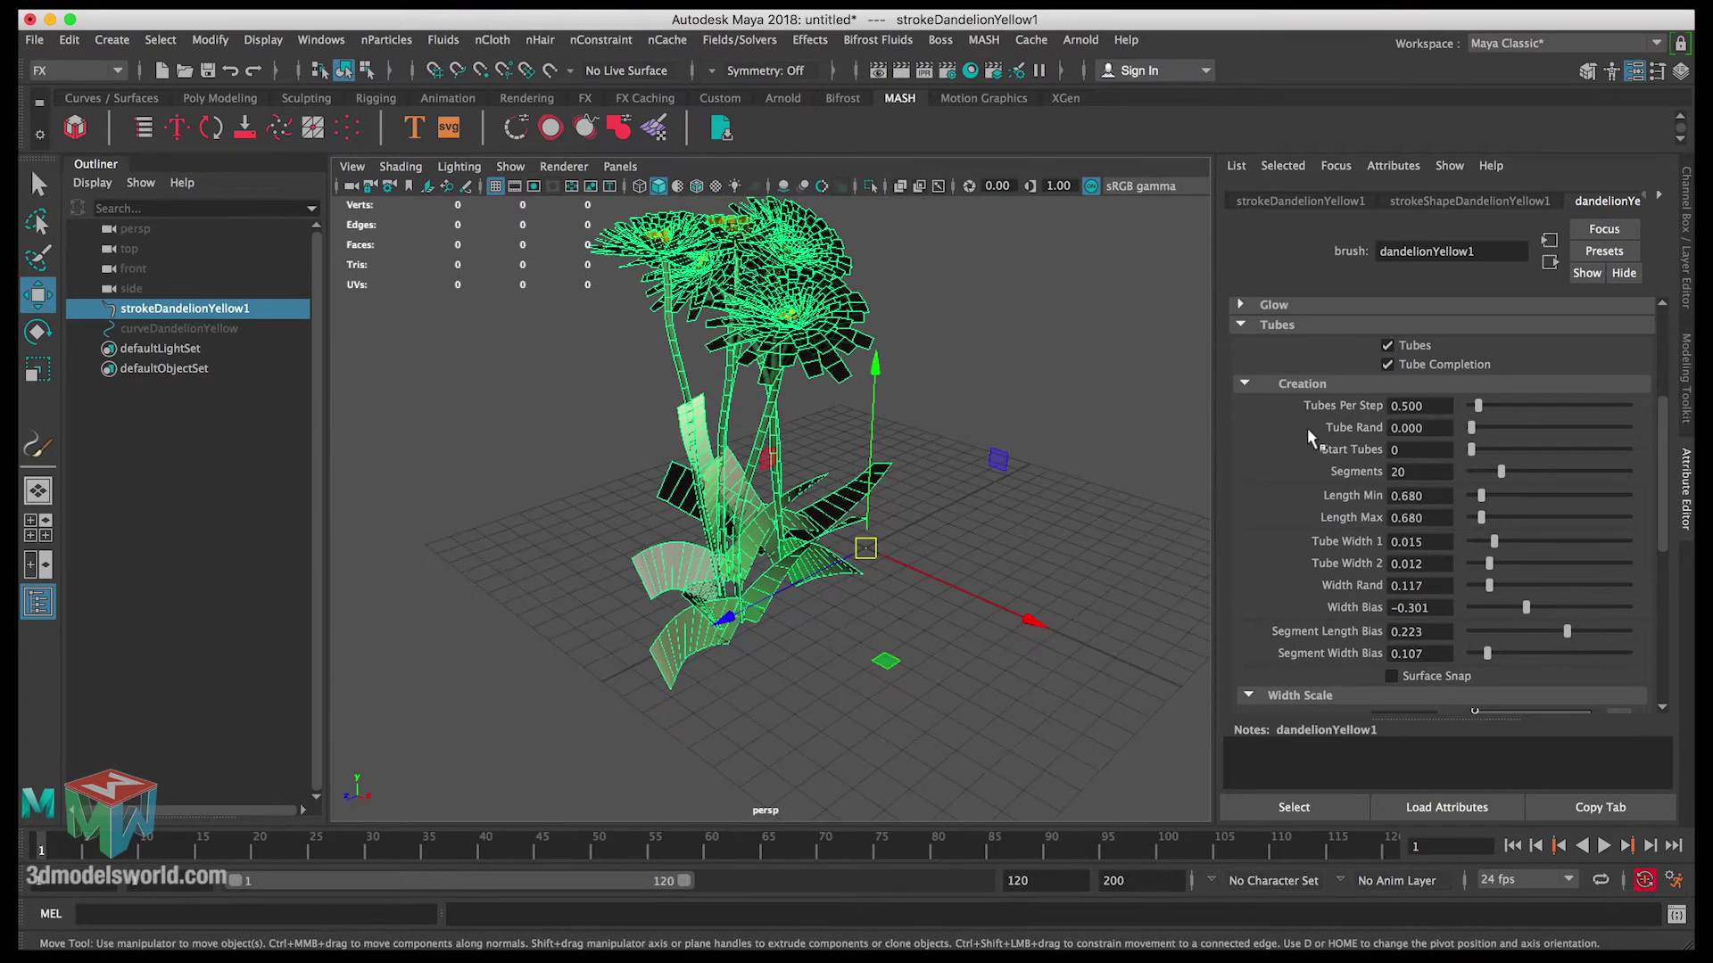
drag(1501, 479, 1501, 479)
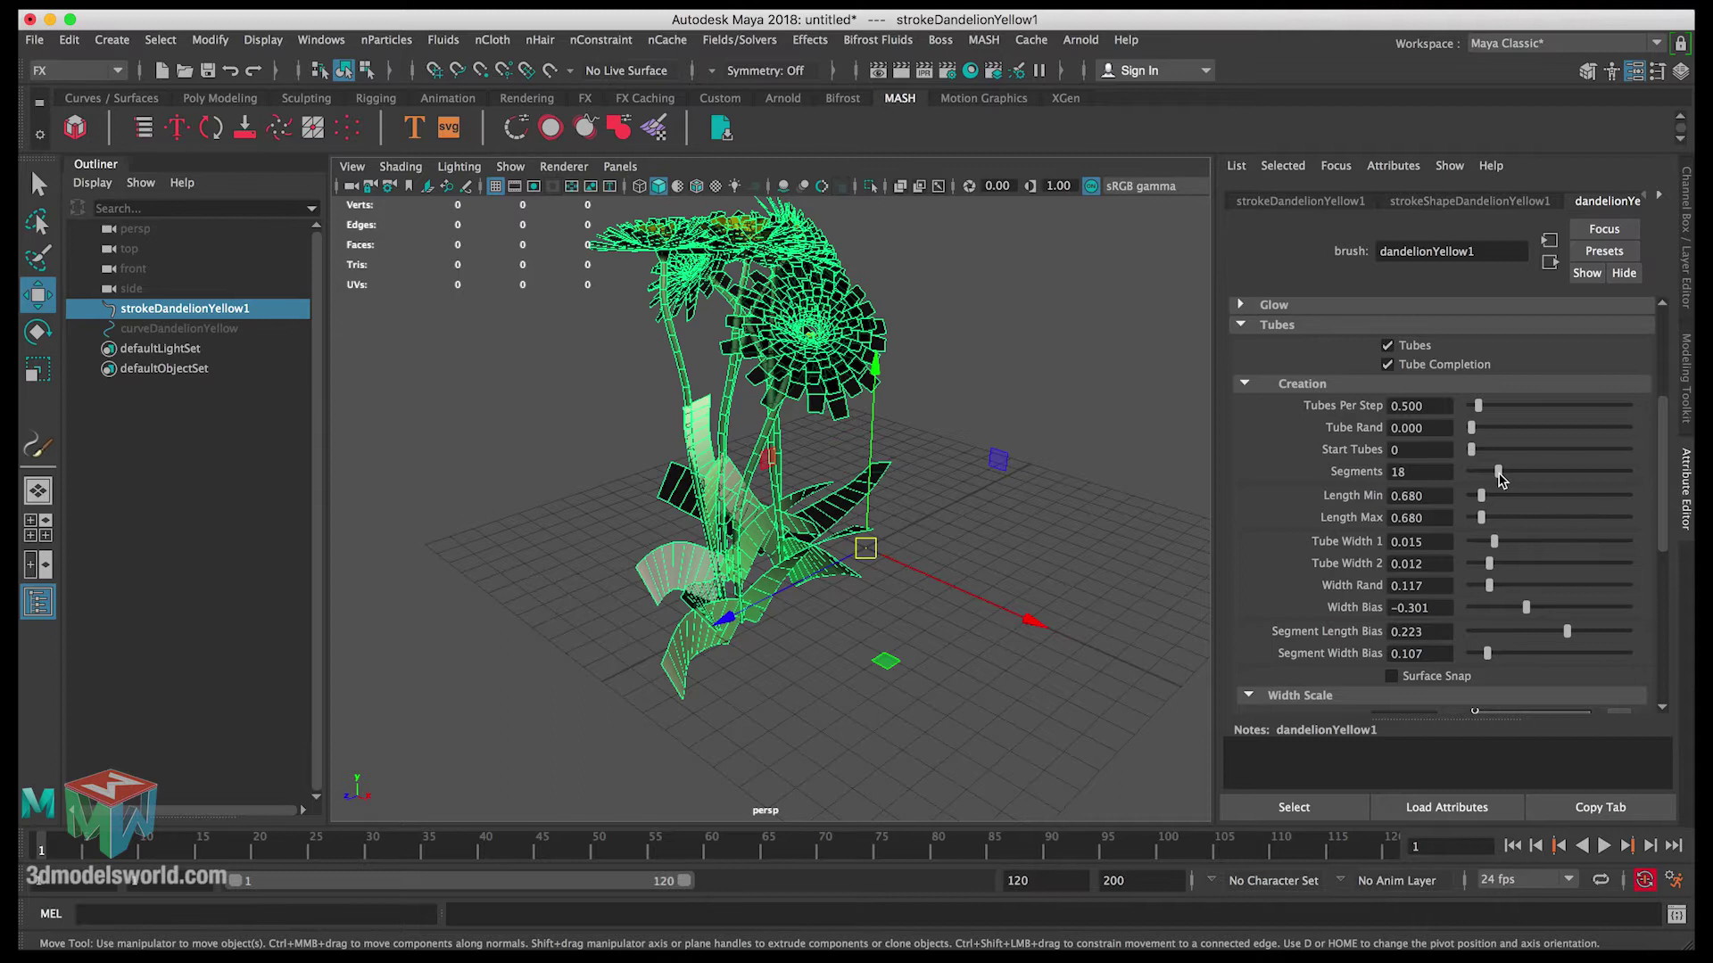
alt+drag(1002, 454, 925, 463)
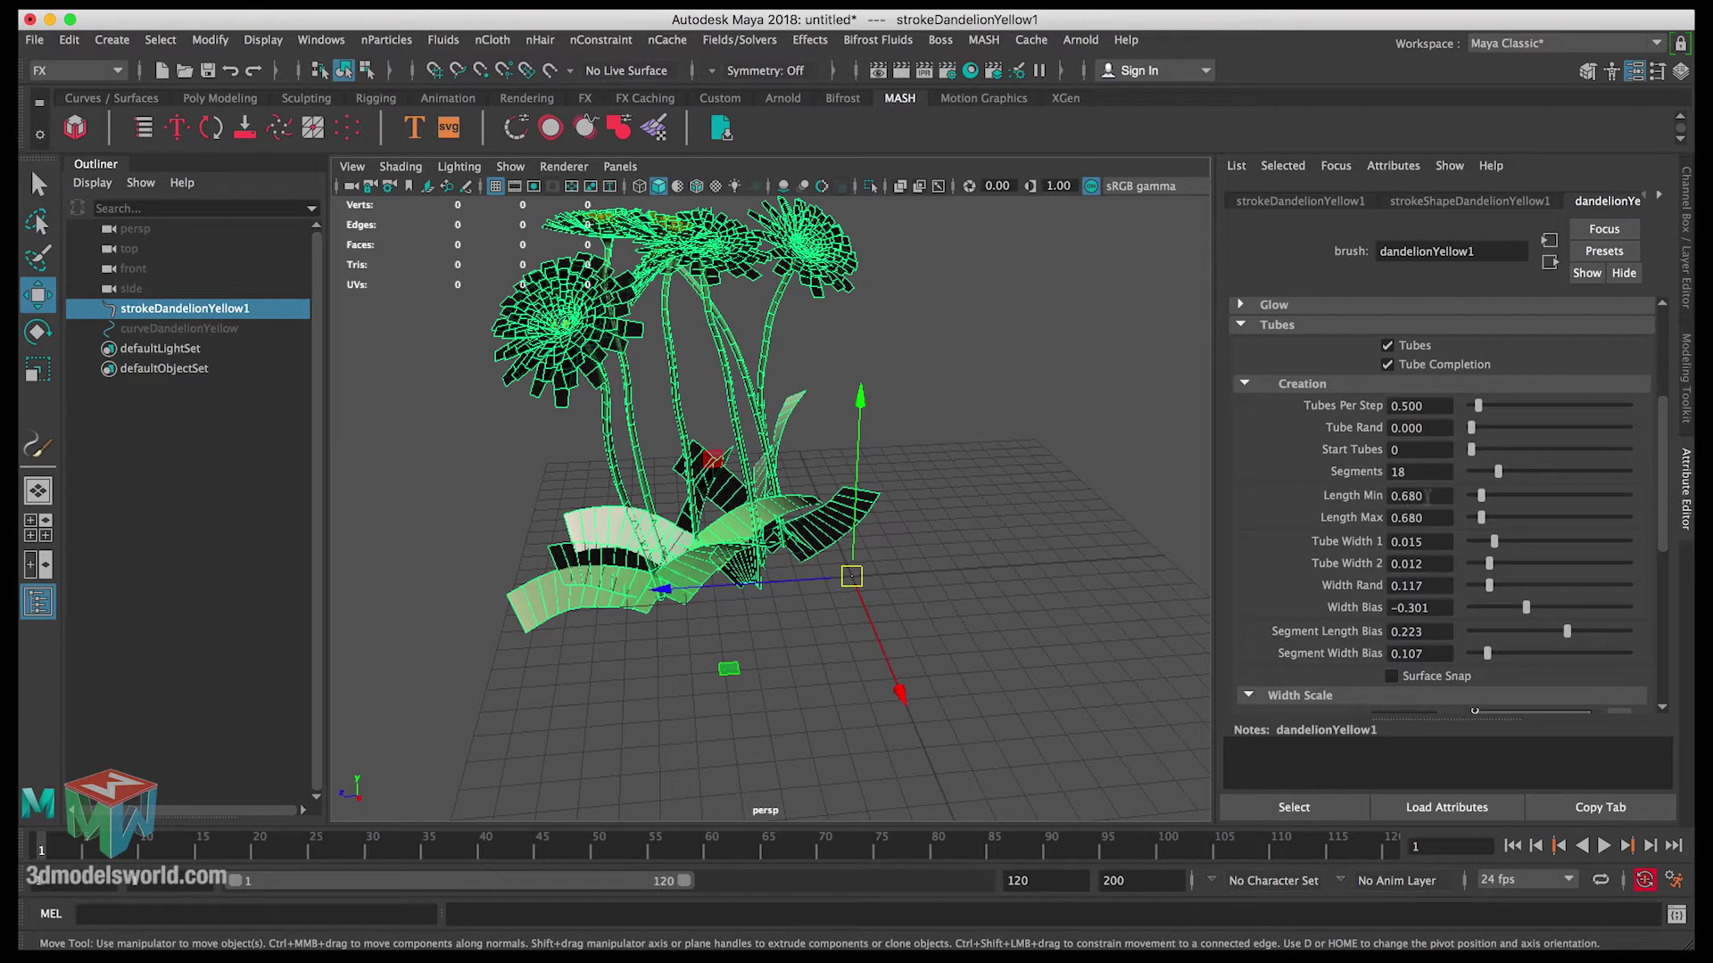
right_drag(962, 449, 986, 486)
click(308, 952)
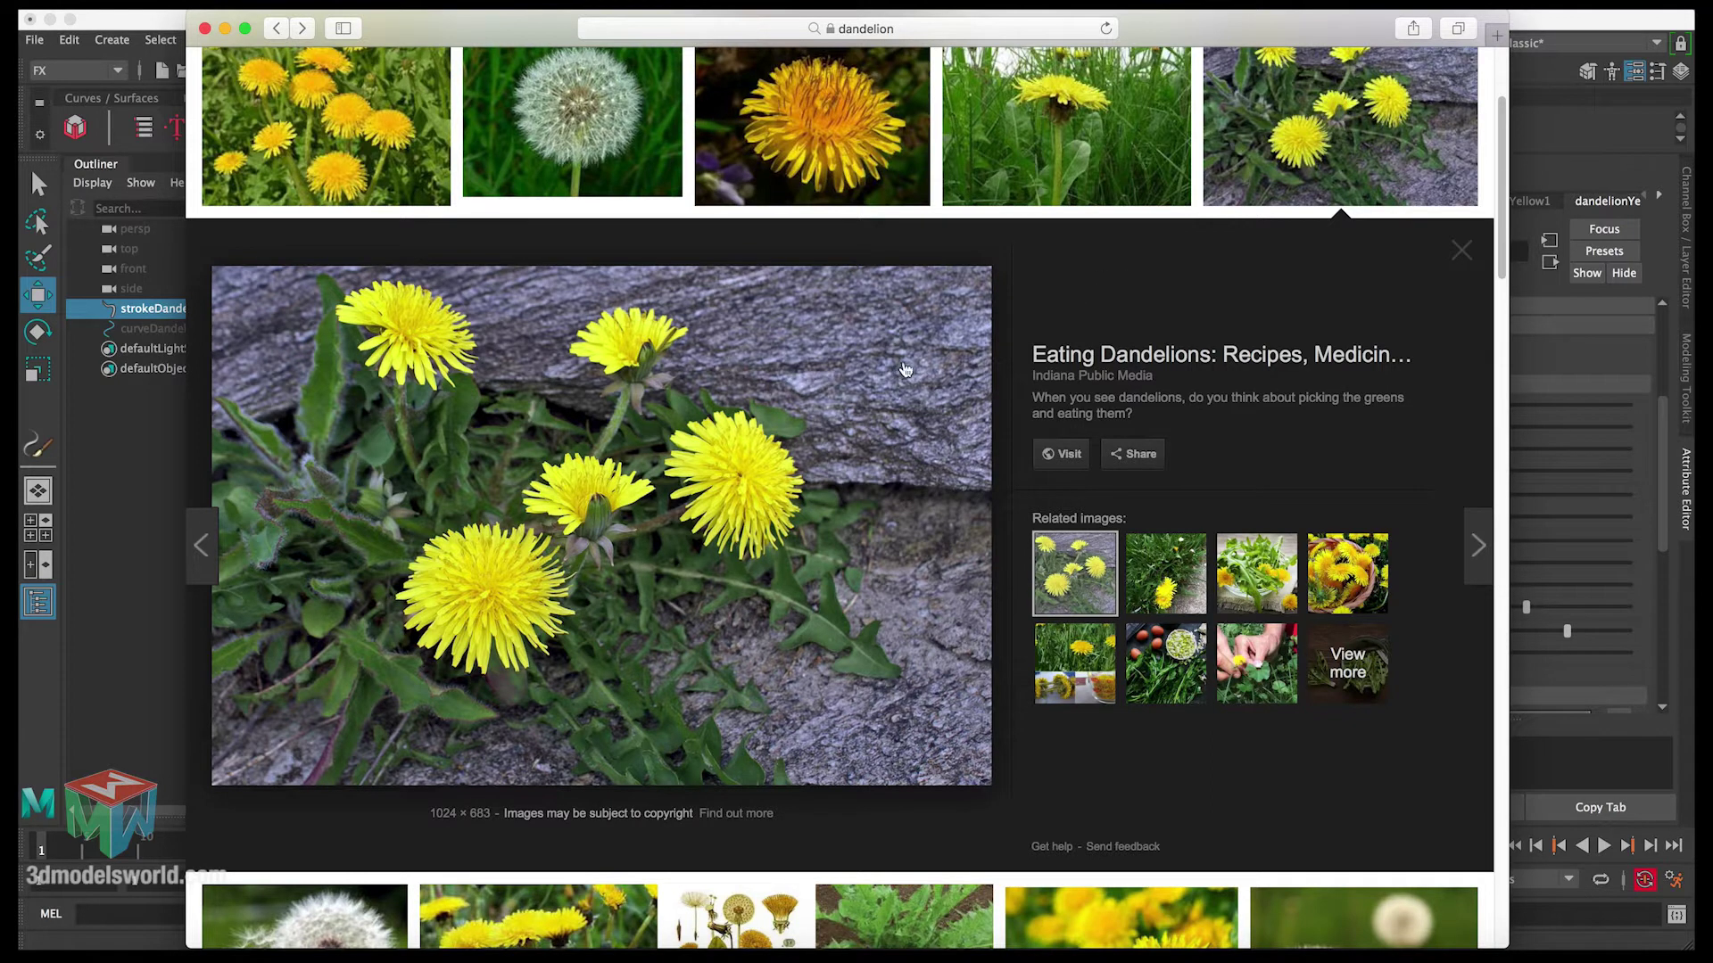
click(1517, 131)
alt+drag(740, 397, 723, 393)
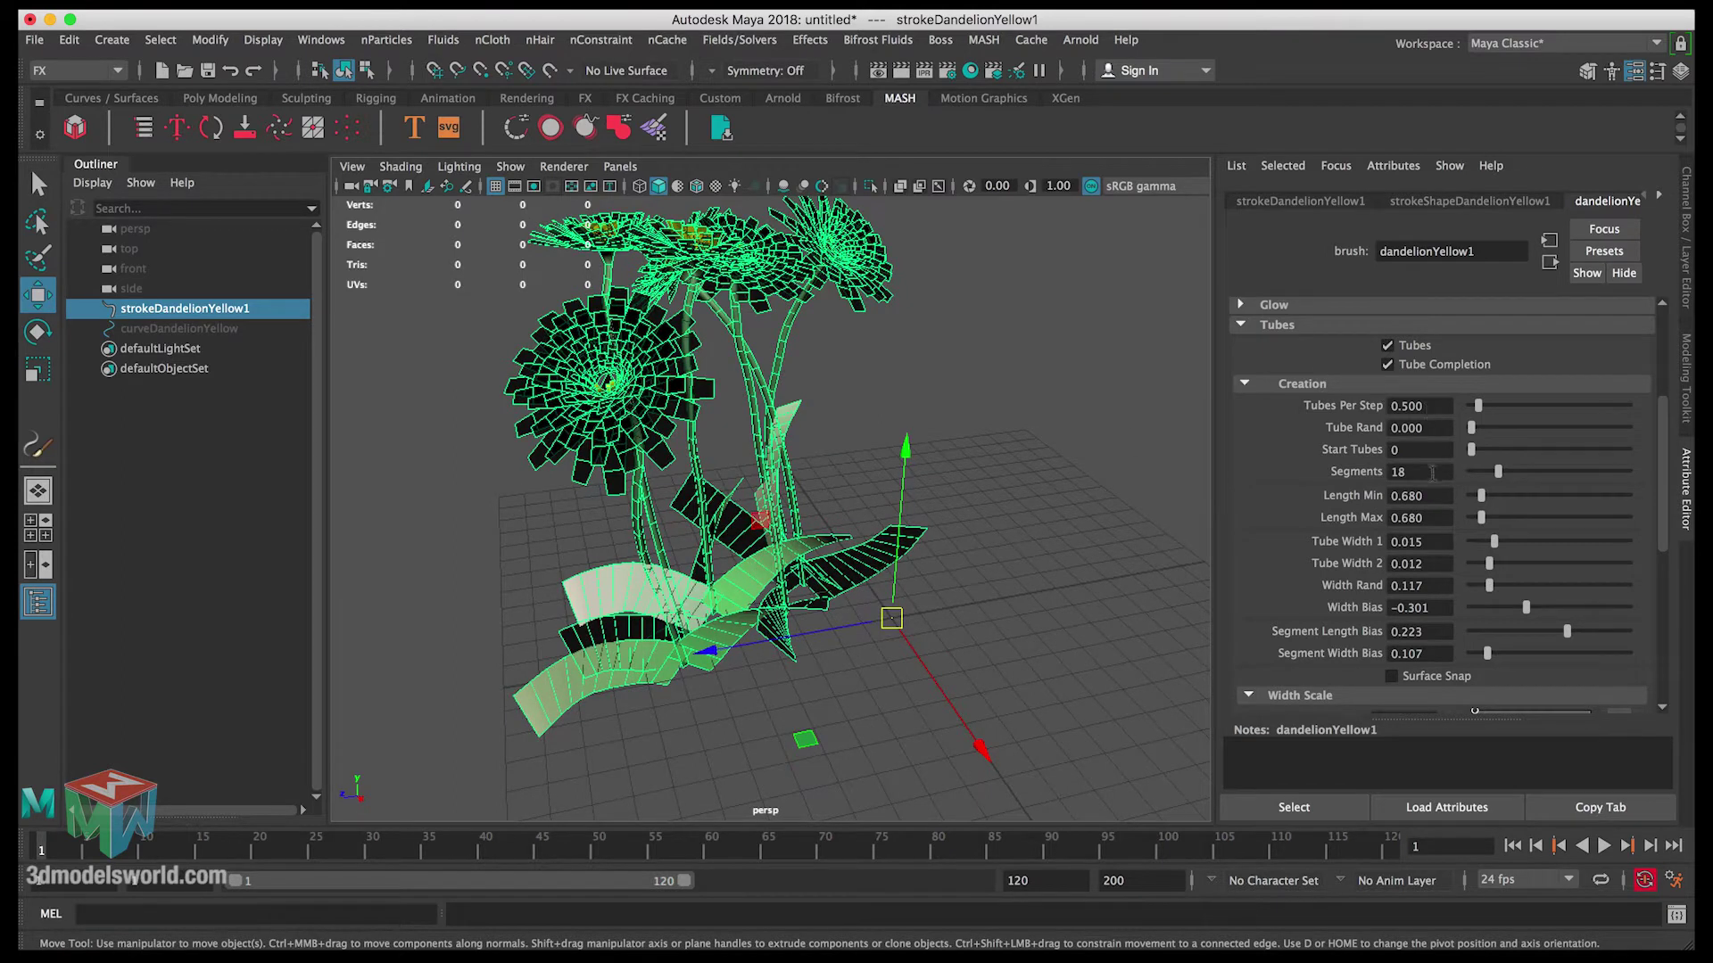
Set Length Min to 0.19 and Length Max to 0.833 to vary the flower stem heights.
drag(1481, 496, 1473, 496)
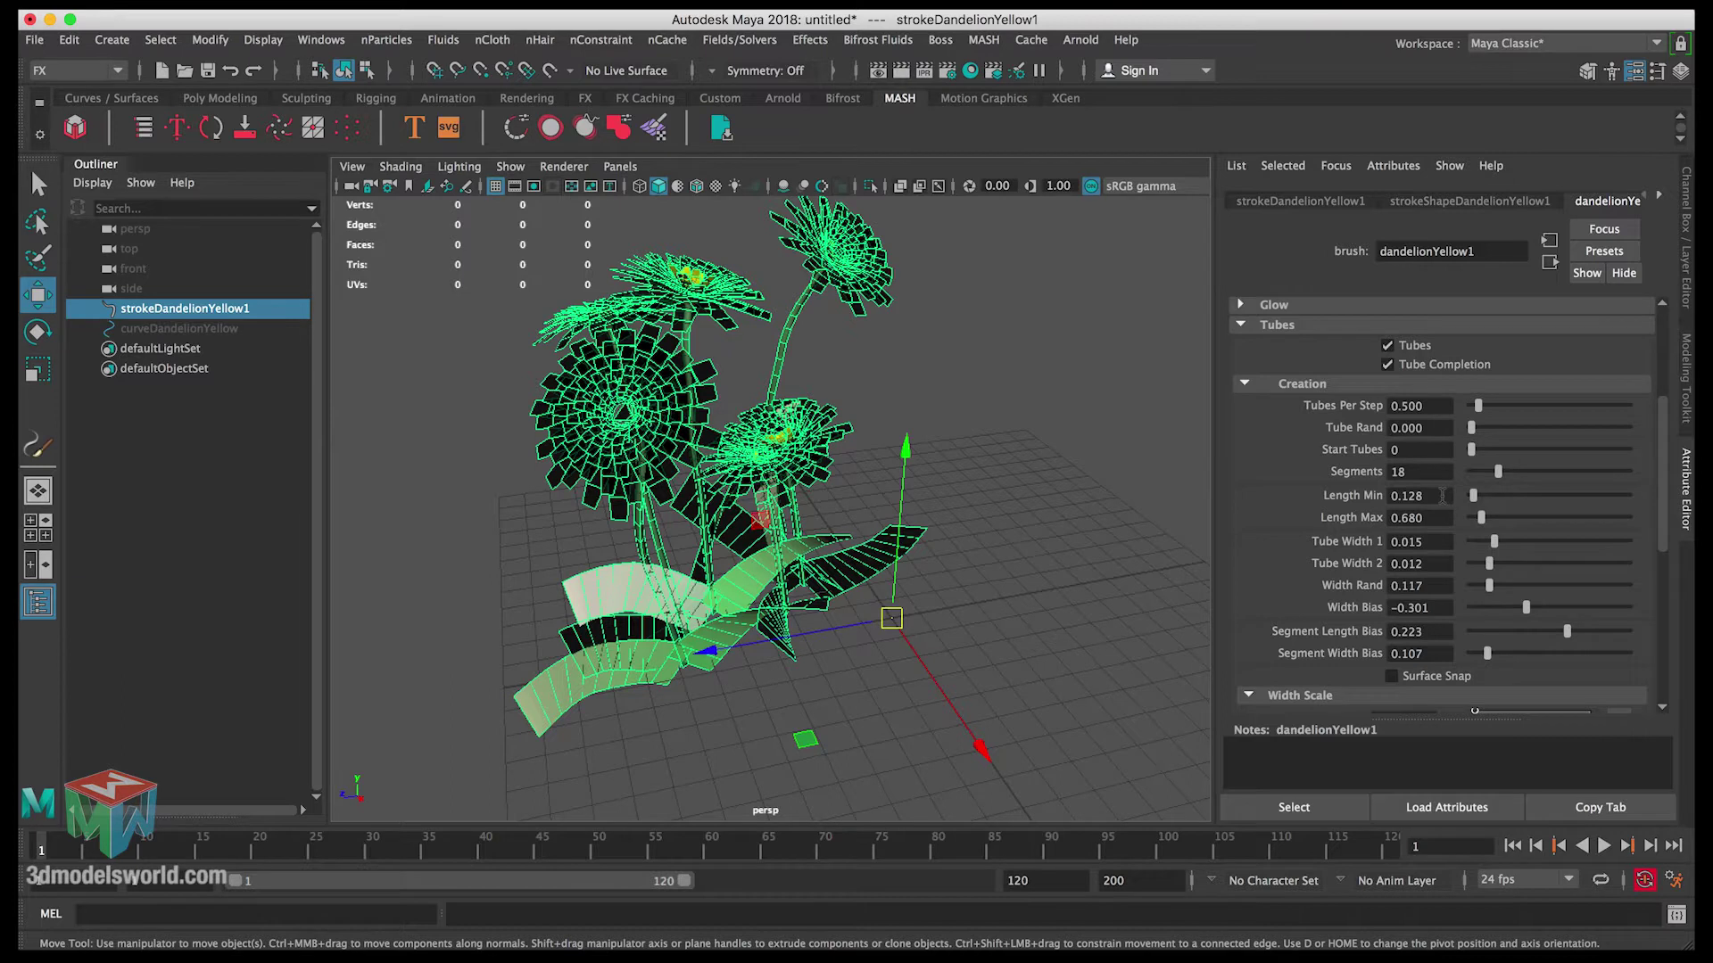
drag(1410, 496, 1433, 499)
text(9)
key(Return)
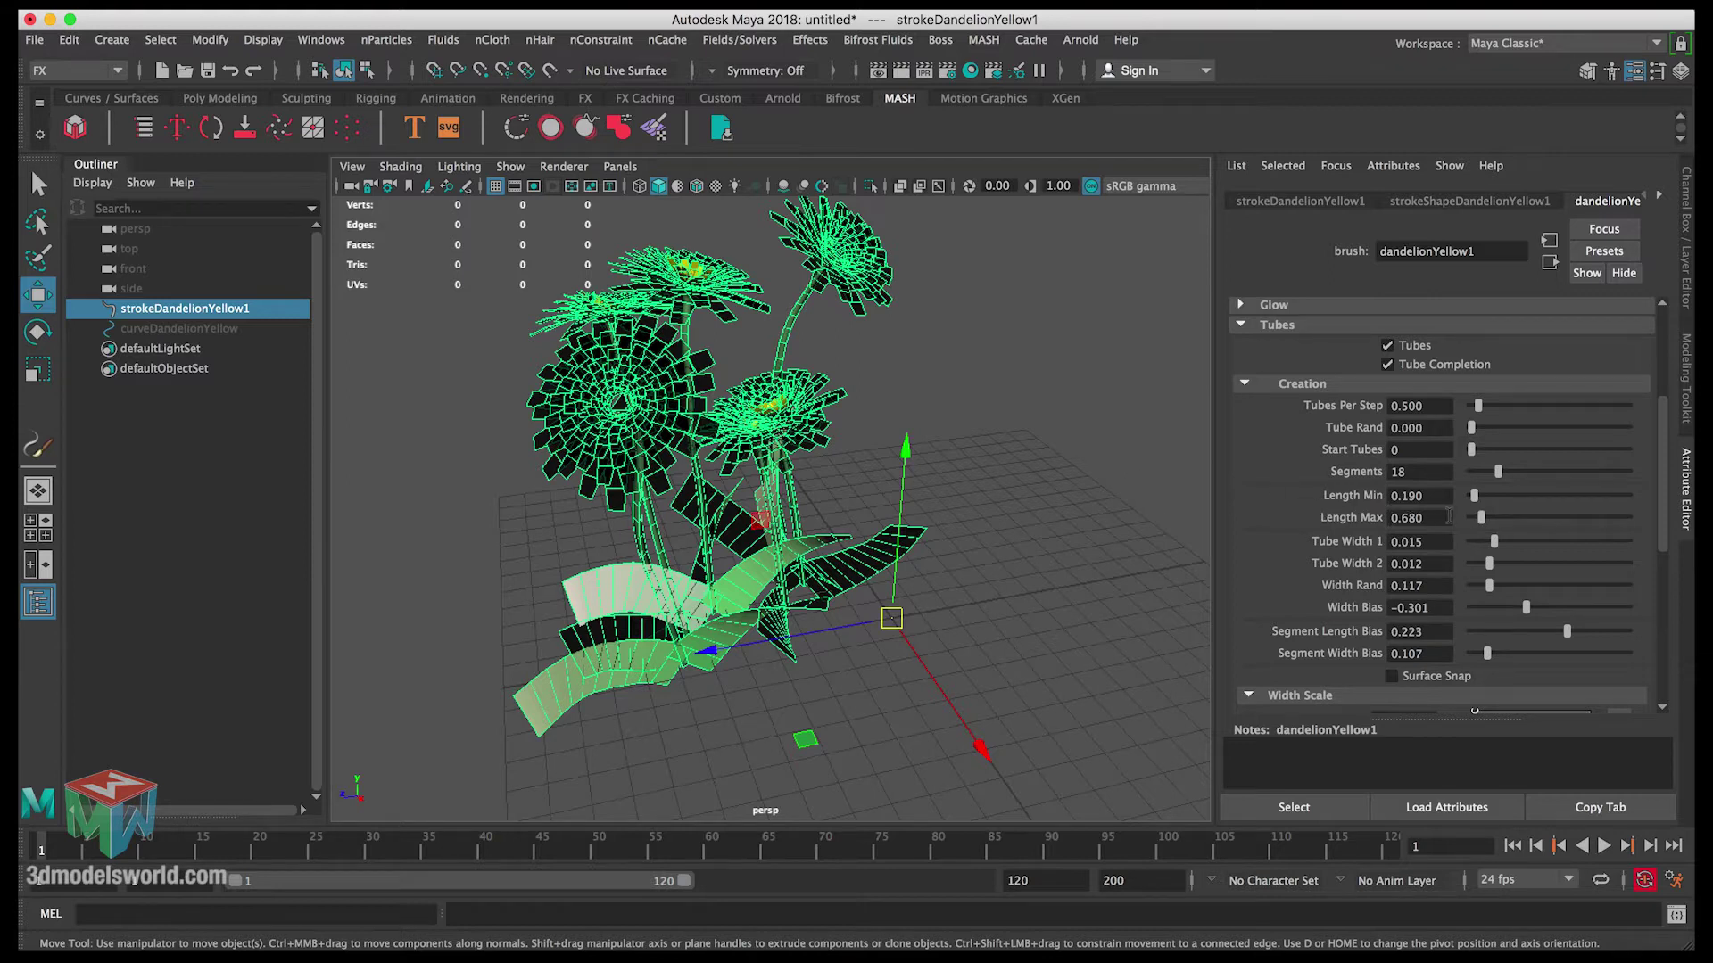
drag(1481, 517, 1485, 522)
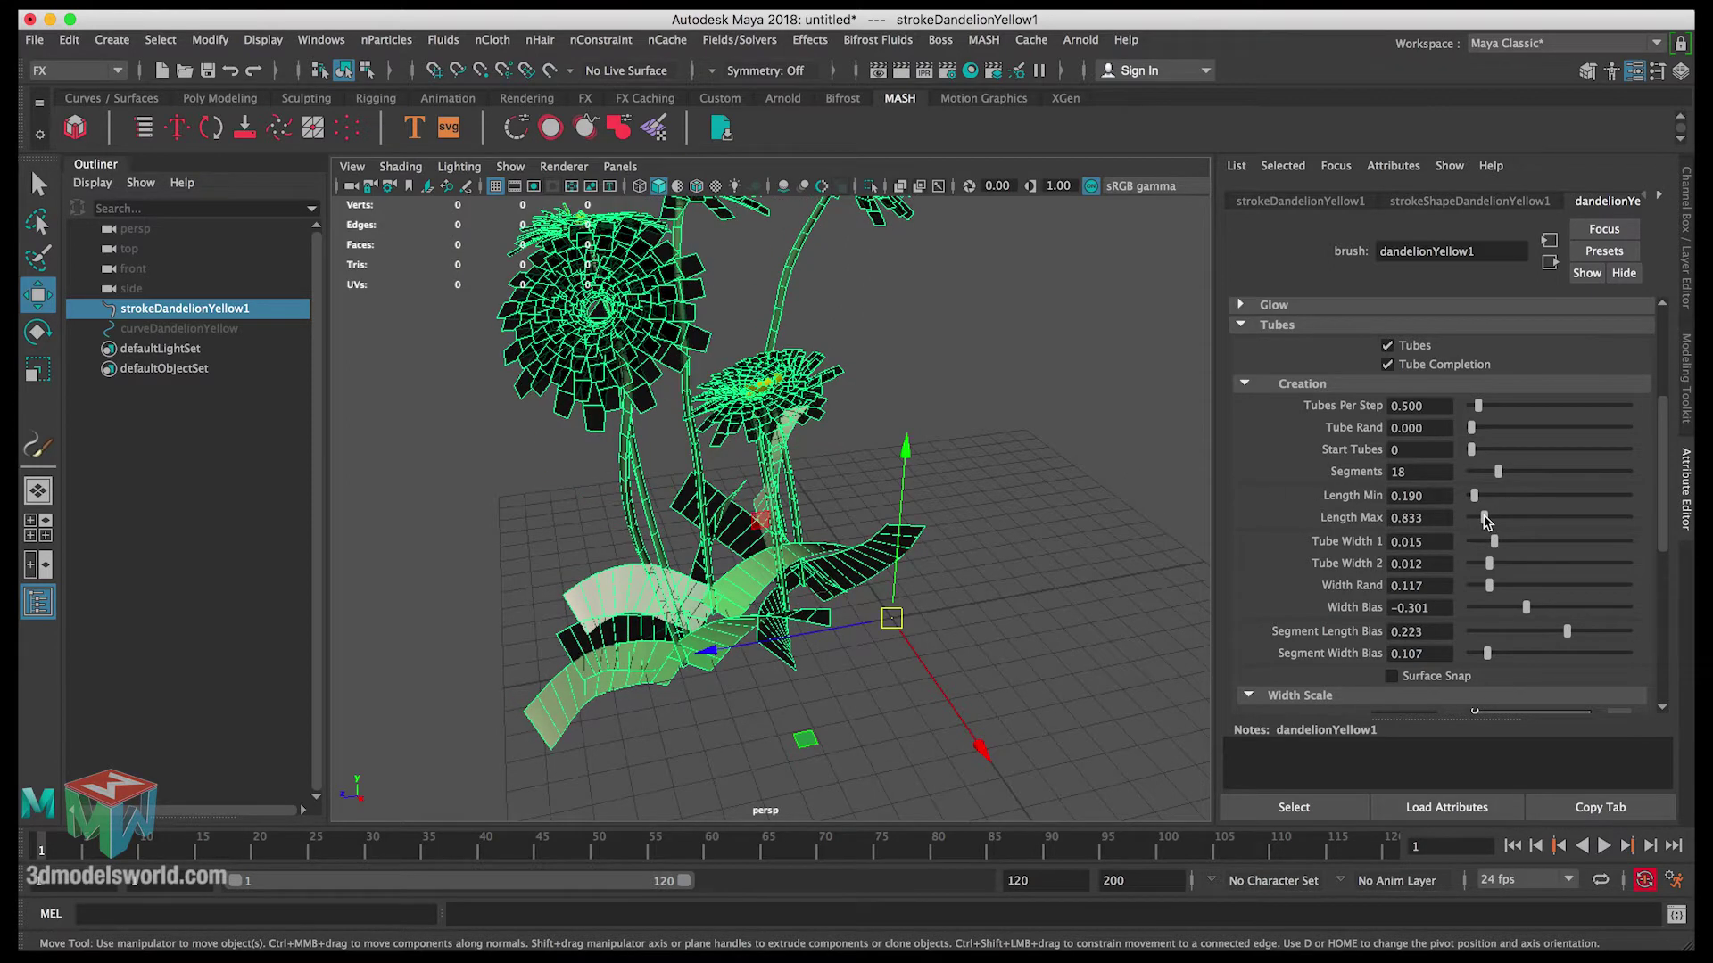
alt+drag(1155, 518, 892, 425)
scroll(929, 489, up, 5)
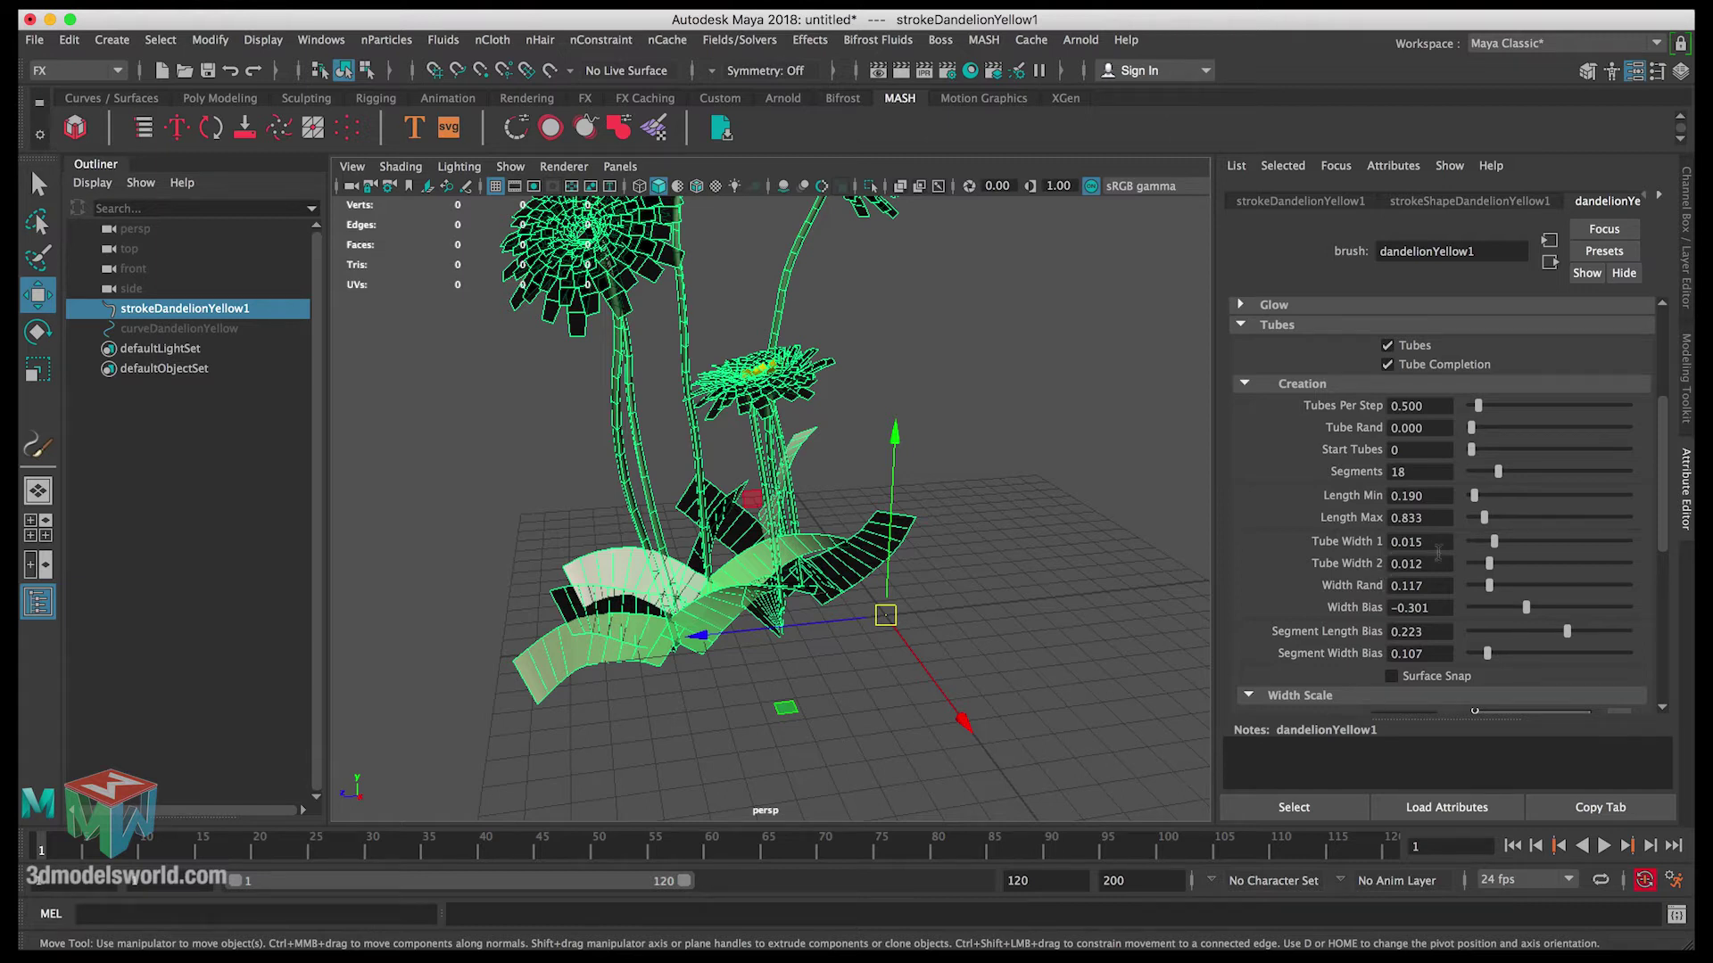
Expand the brush's Growth settings and turn off Buds, comparing the flowers with and without them.
scroll(1655, 493, down, 3)
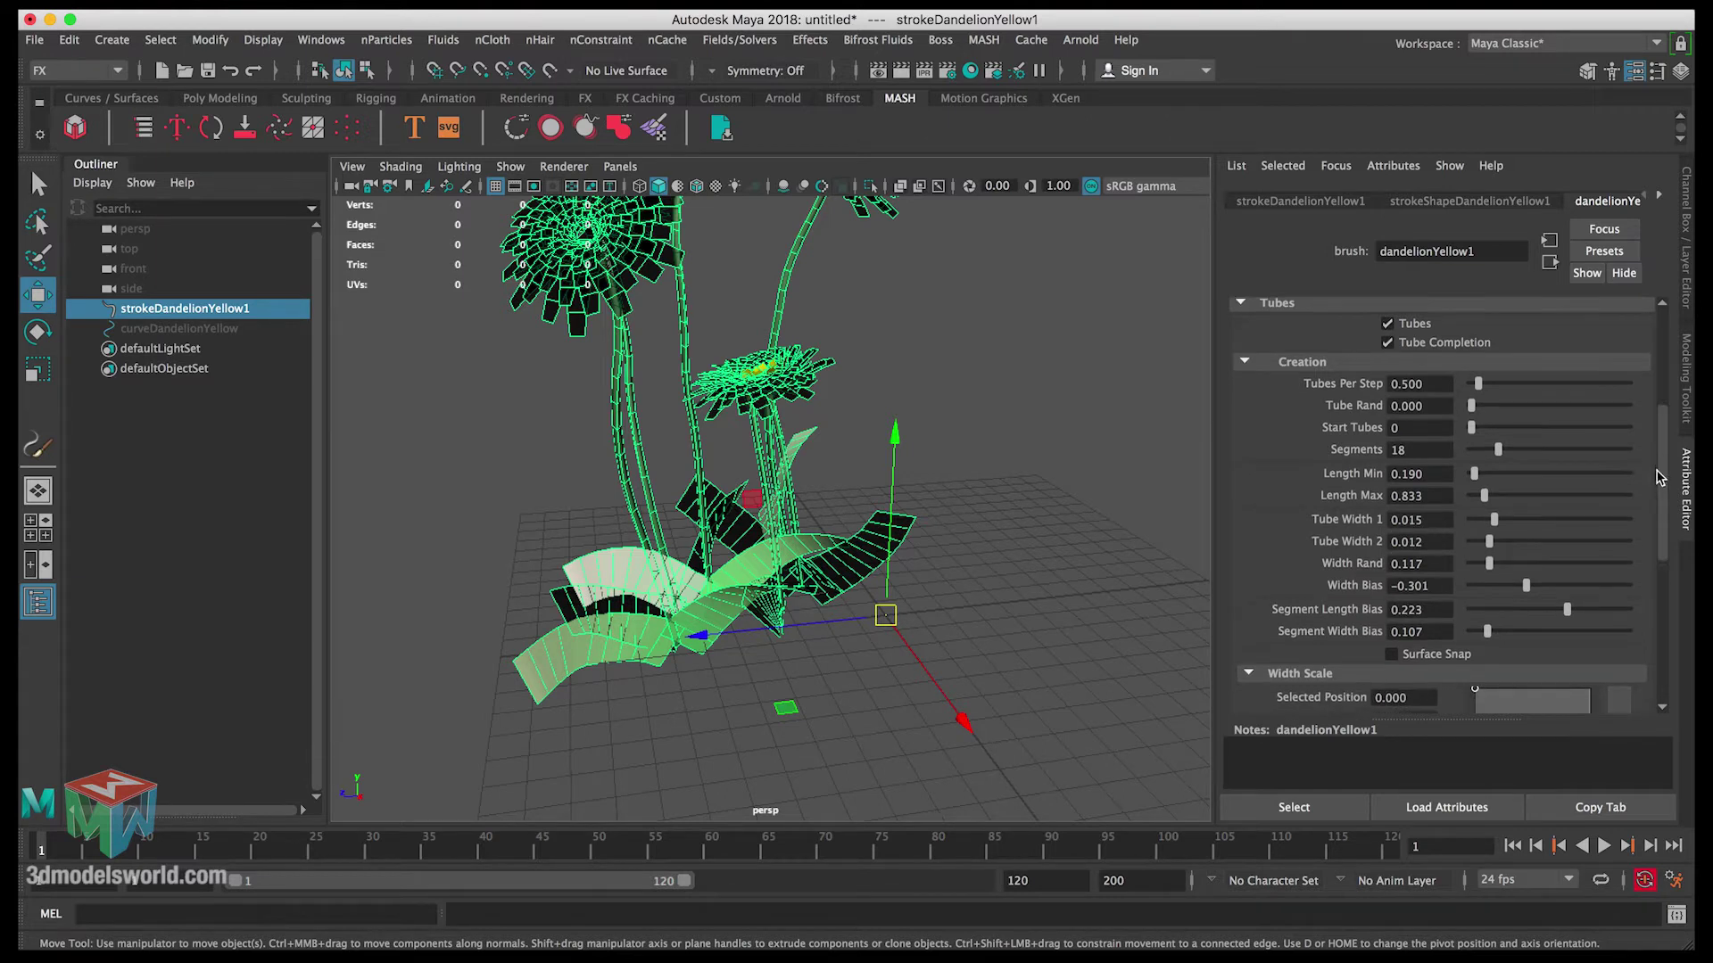
scroll(1655, 493, down, 2)
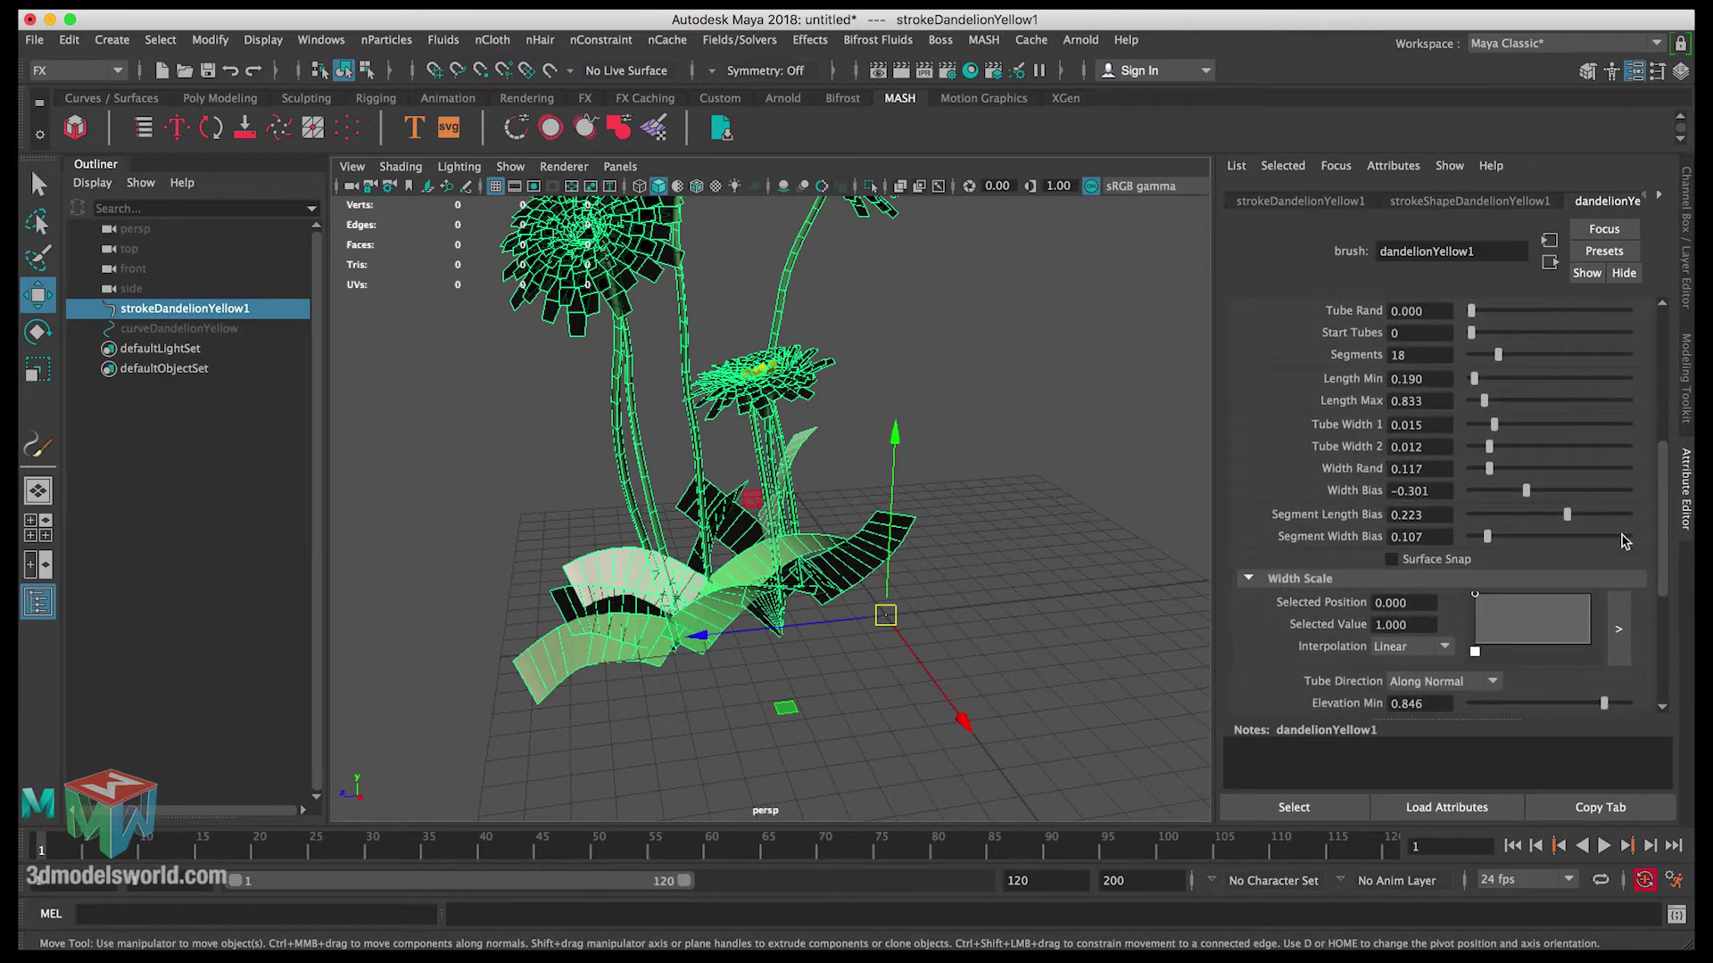
scroll(1665, 511, down, 1)
scroll(1651, 513, down, 5)
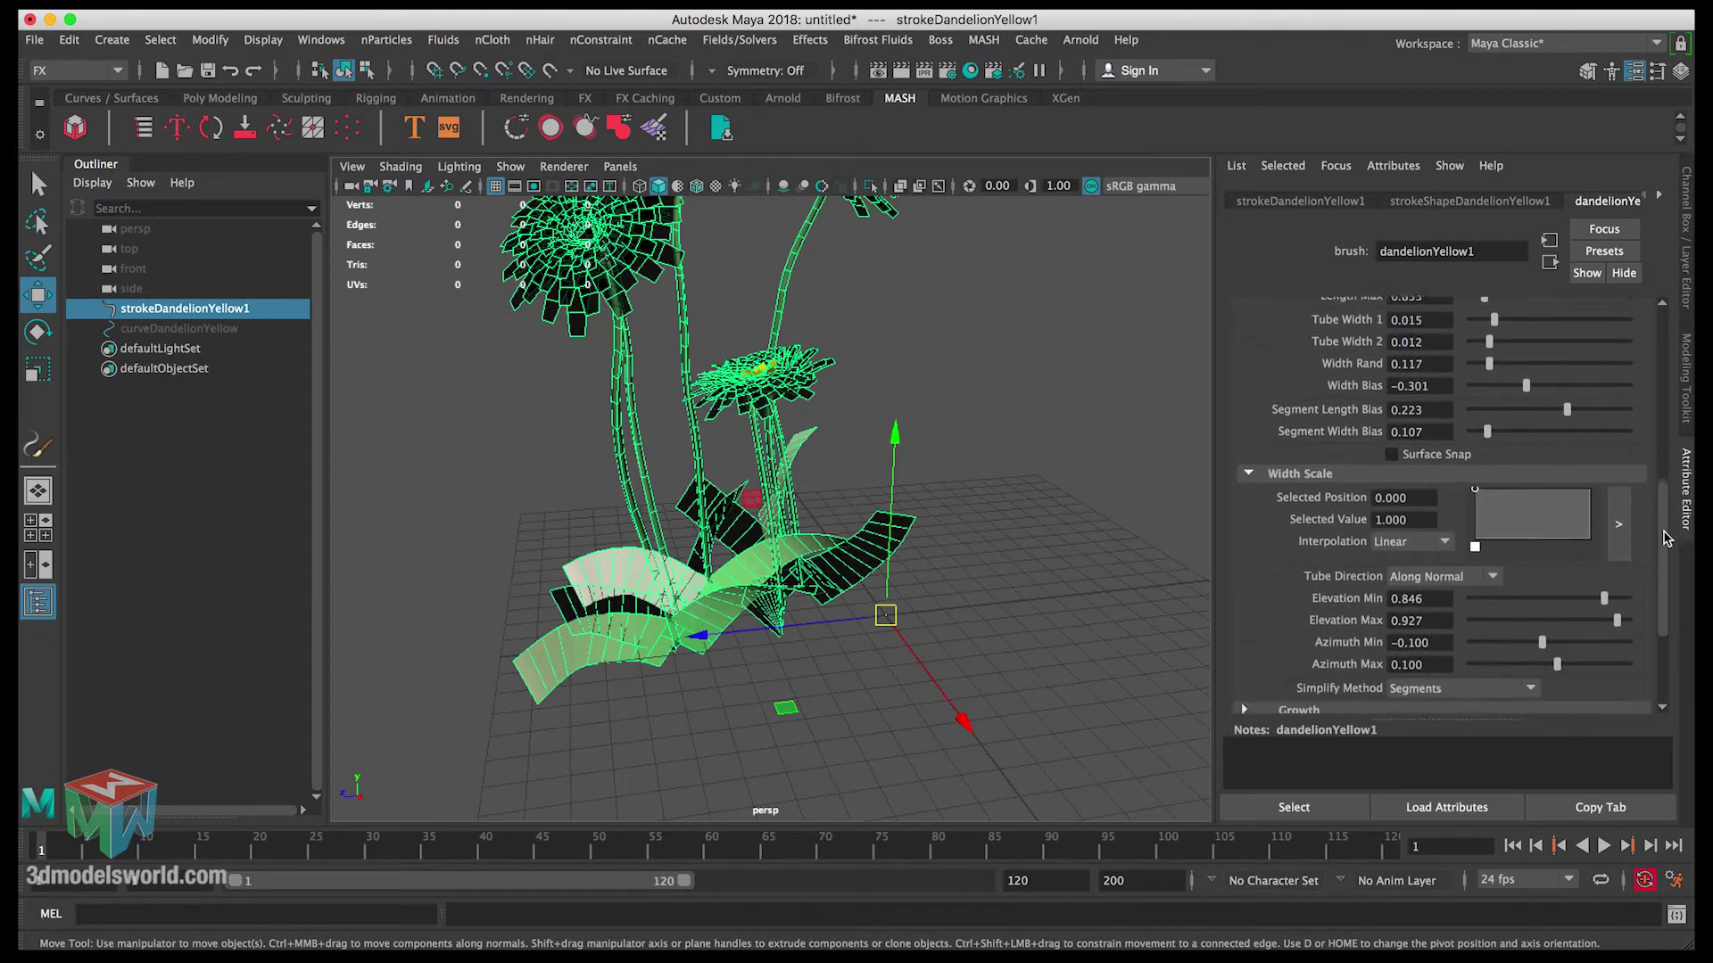
scroll(1650, 539, down, 5)
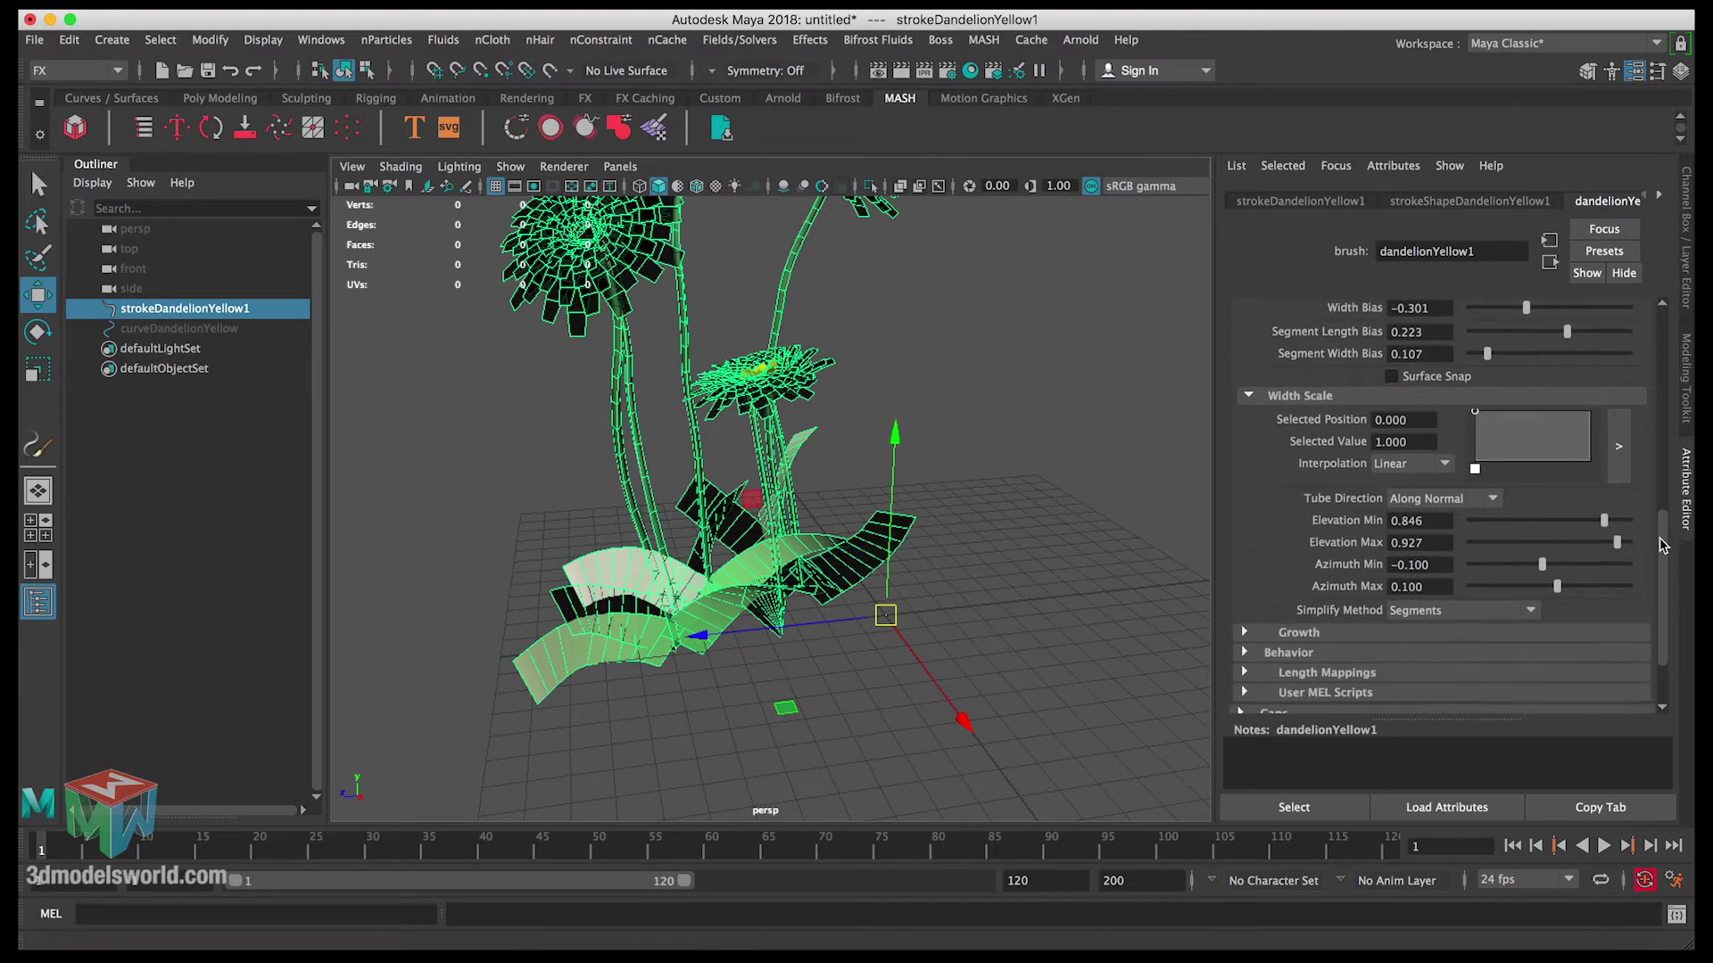
click(1299, 541)
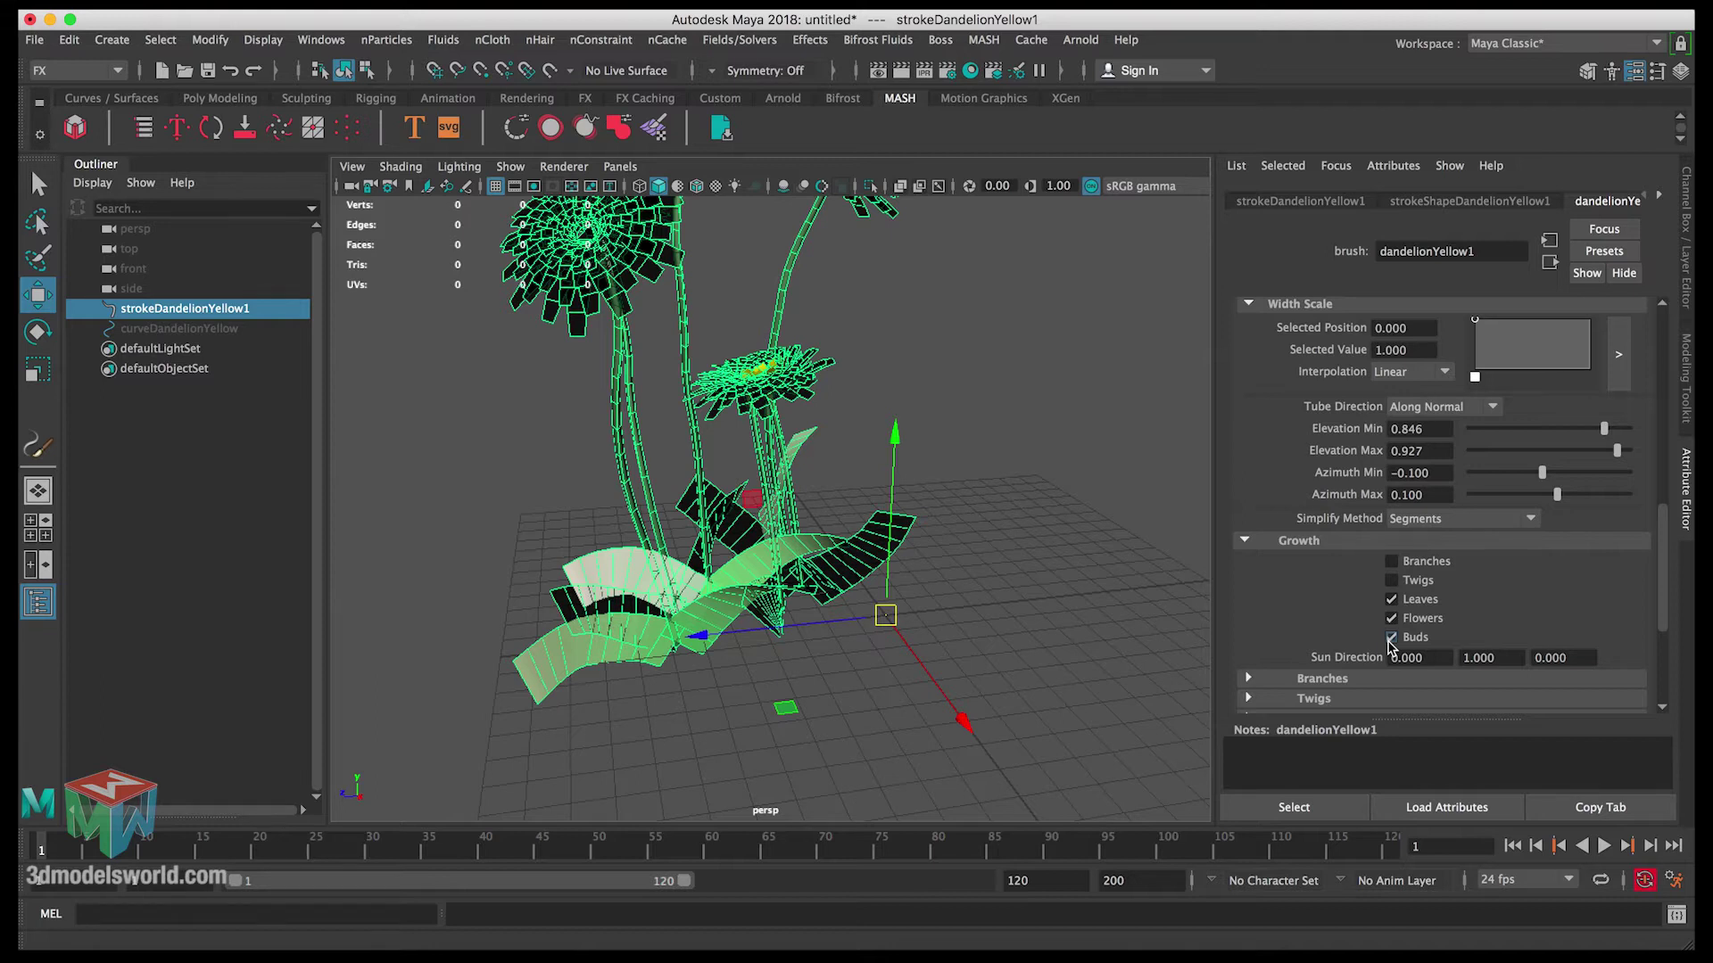
alt+drag(805, 448, 1300, 605)
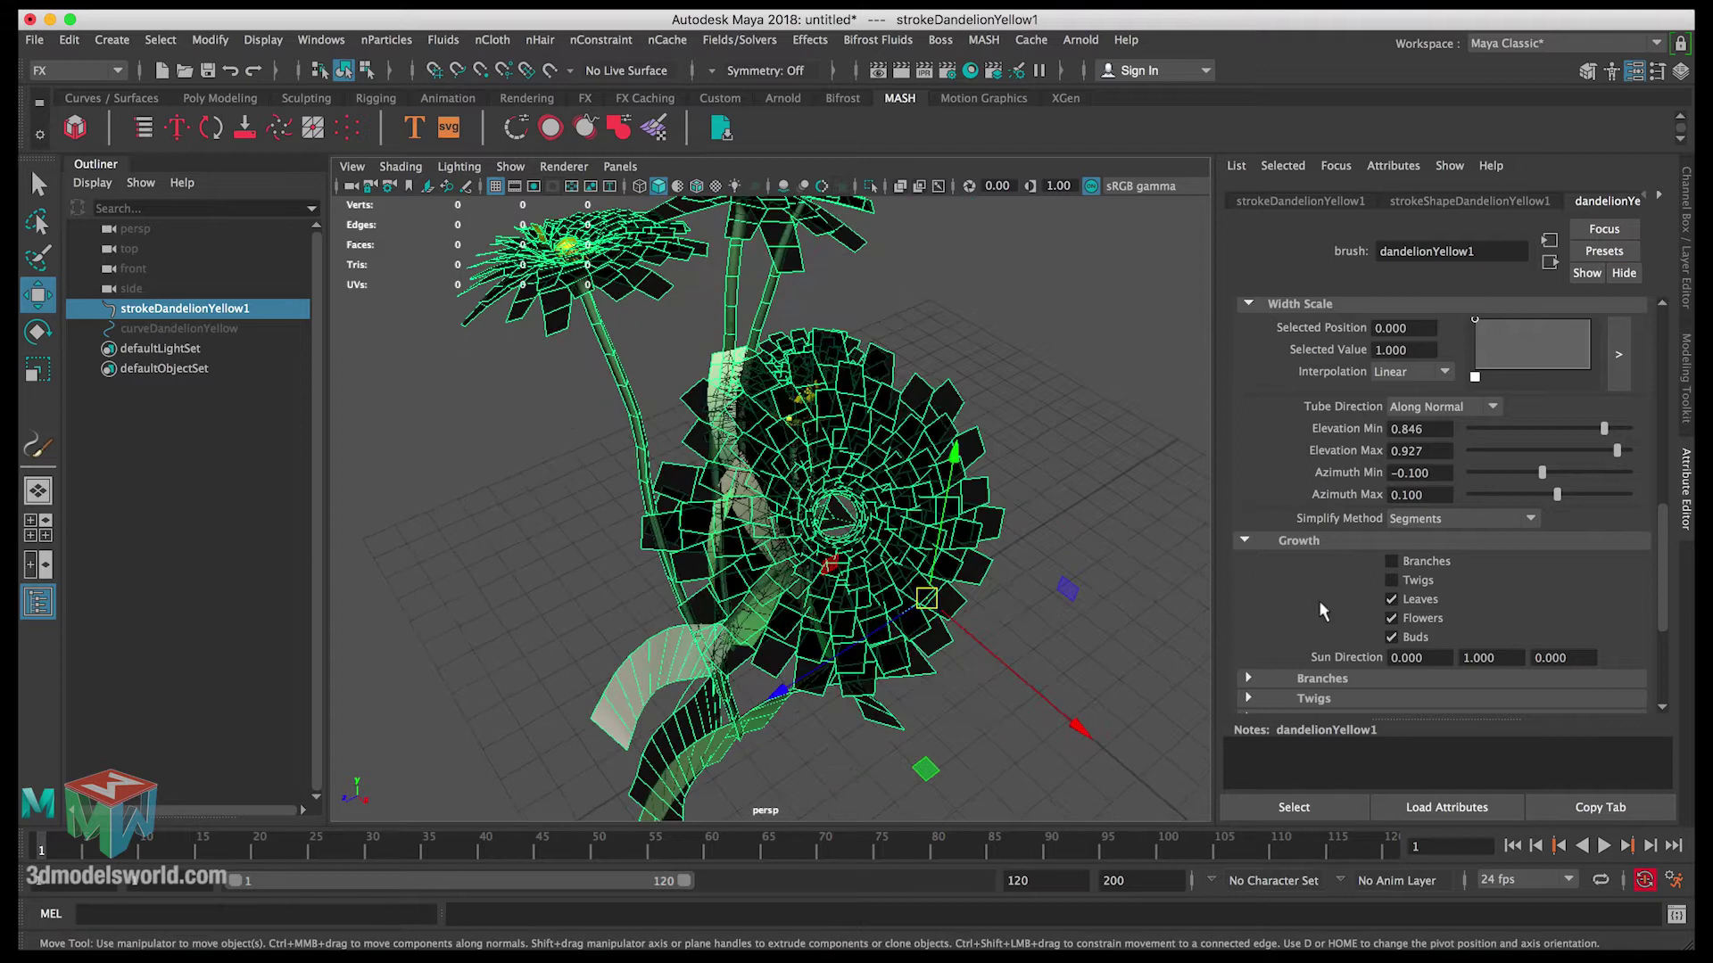
click(1391, 637)
alt+drag(810, 519, 824, 518)
click(1391, 637)
click(1391, 638)
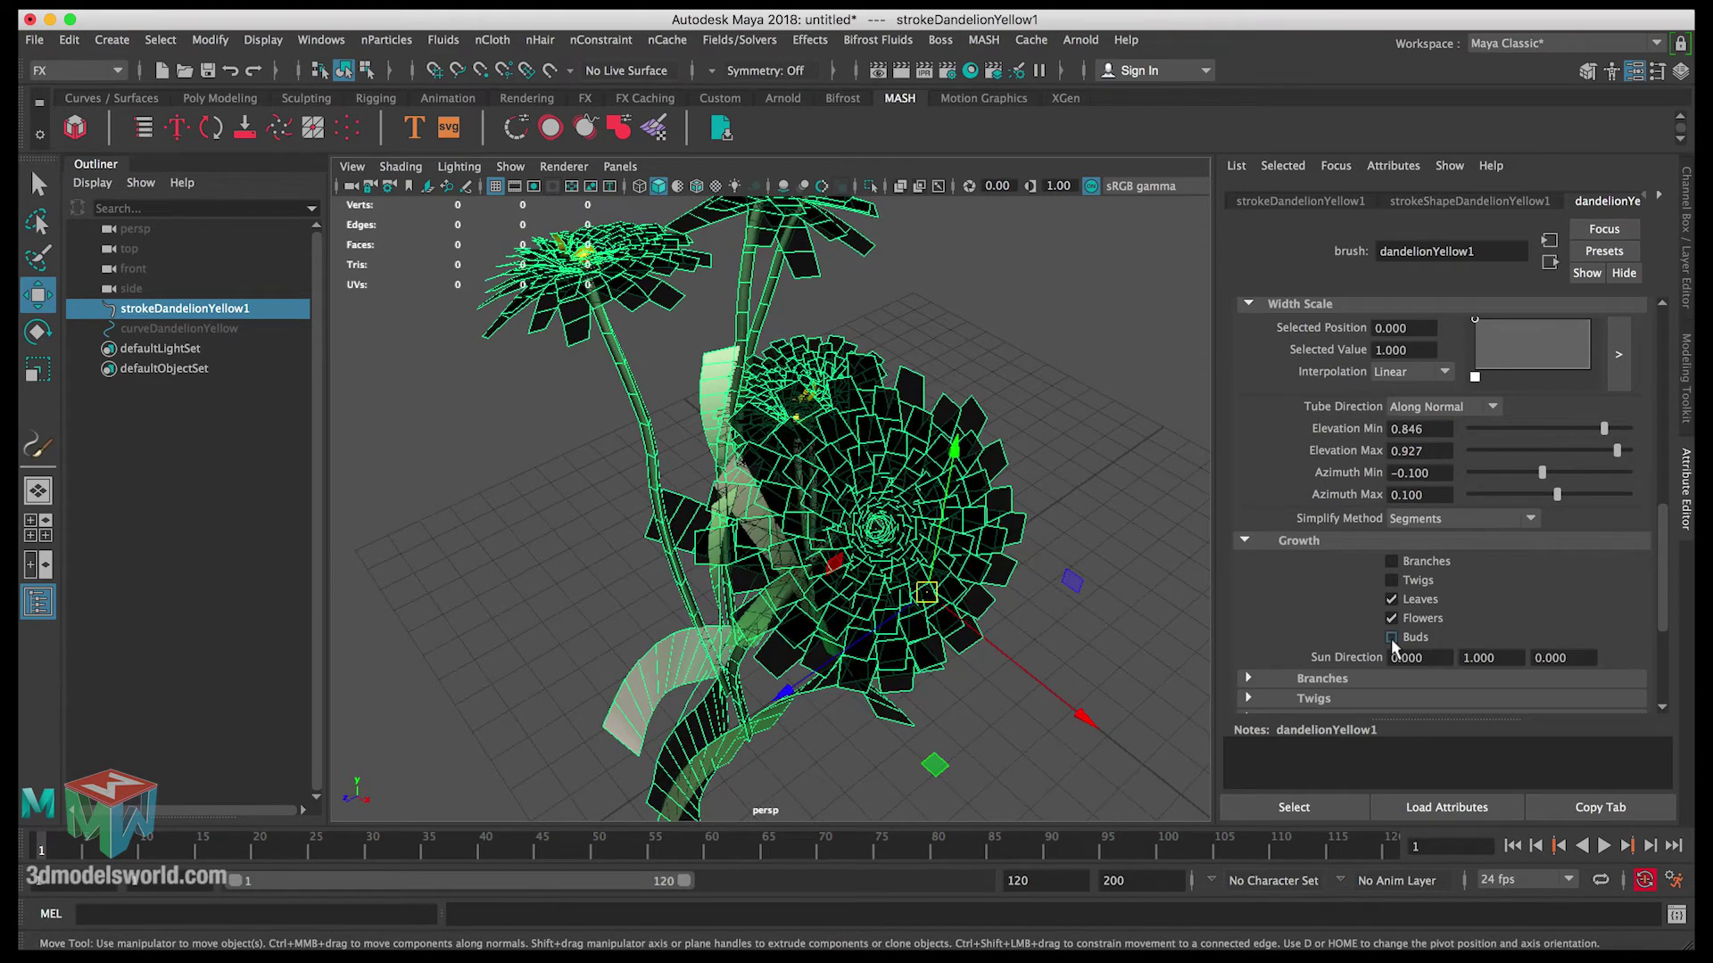
alt+drag(765, 441, 707, 428)
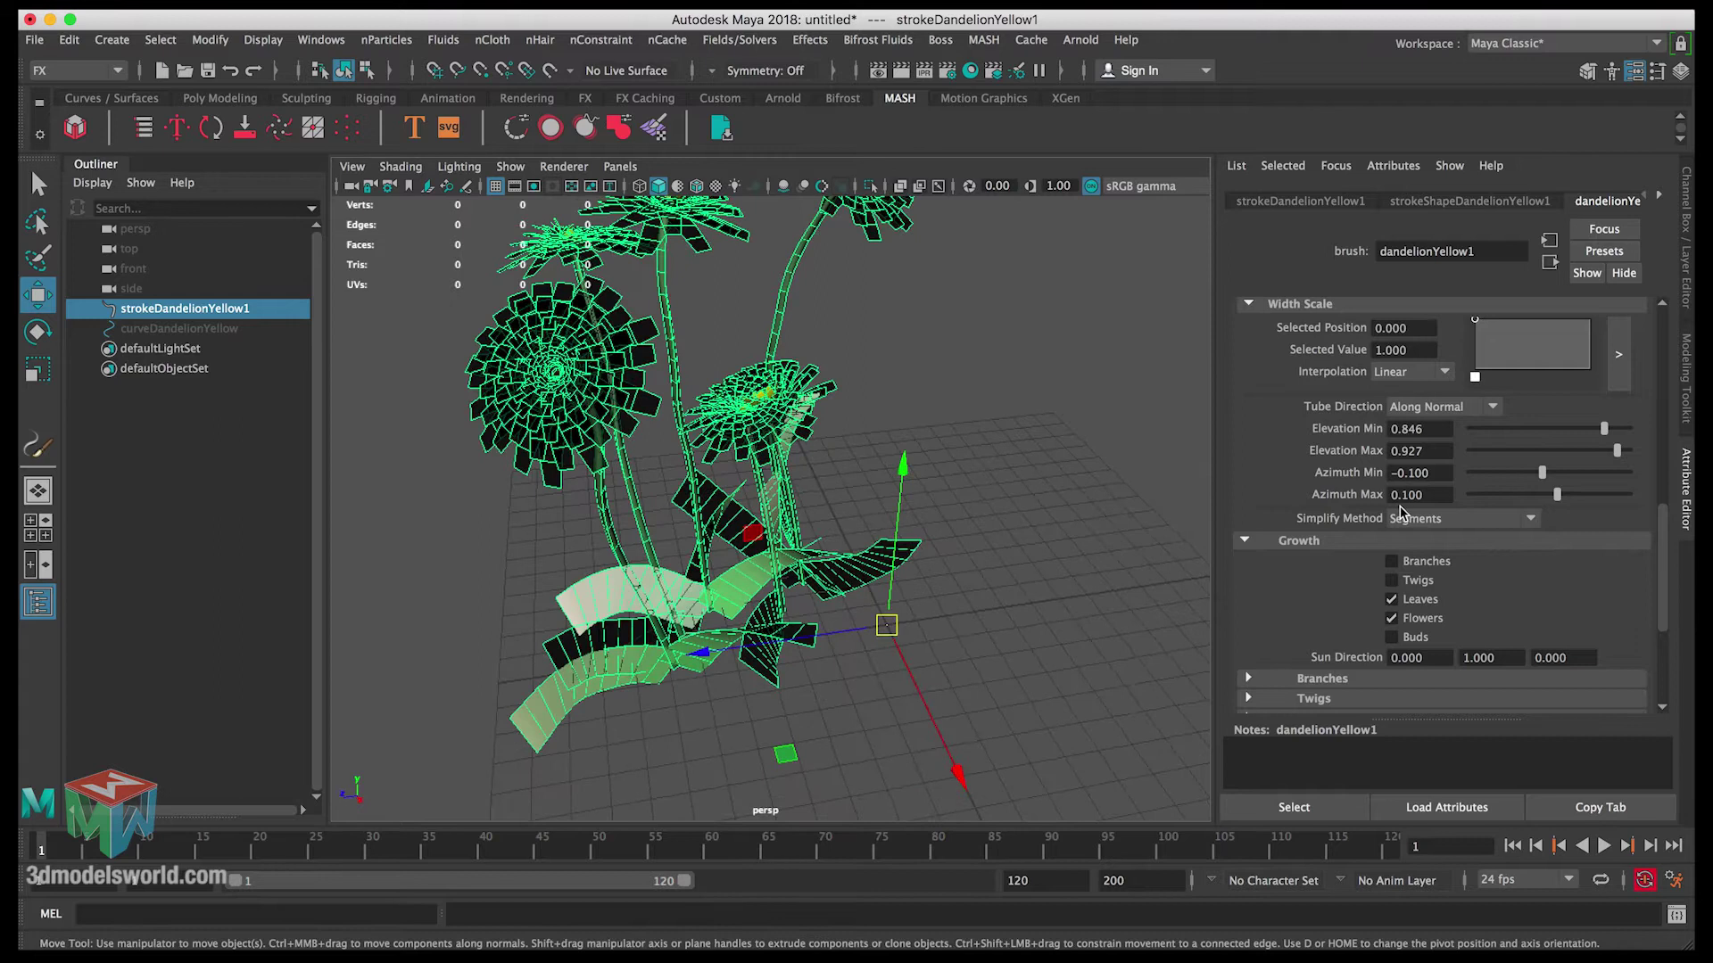
Look through the Branches and Twigs growth settings and expand the Leaves settings.
drag(1666, 535, 1667, 598)
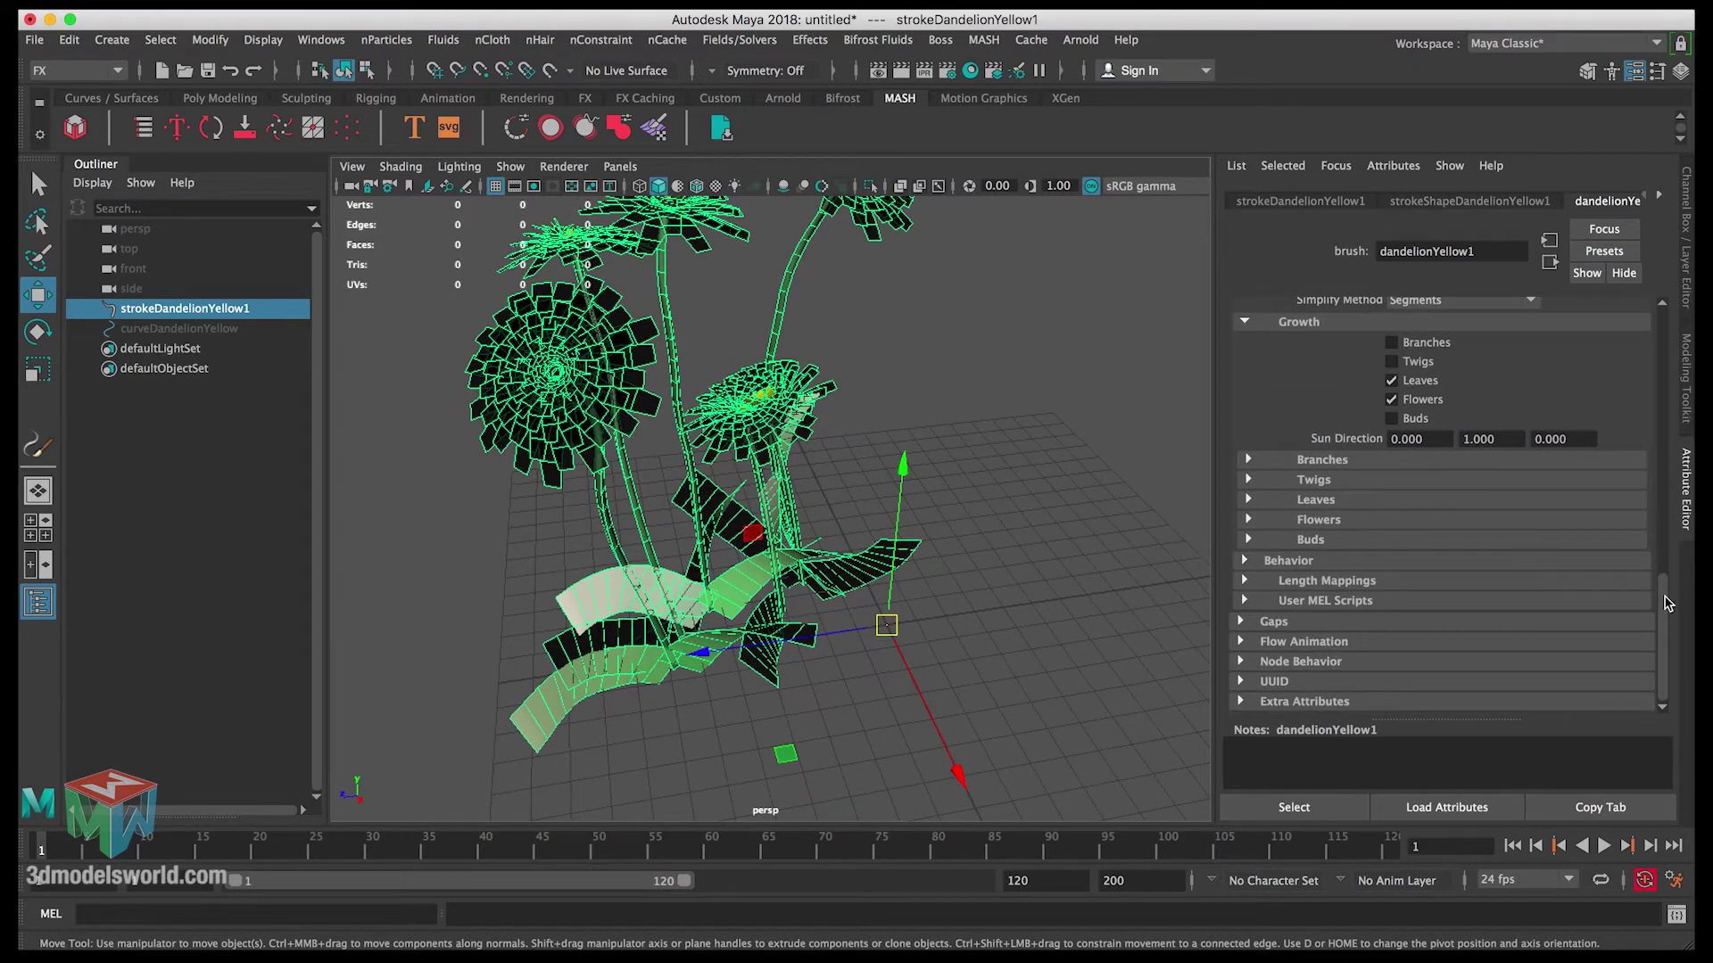
click(1322, 459)
click(1322, 460)
click(1321, 481)
click(1321, 482)
click(1321, 502)
scroll(1428, 509, down, 3)
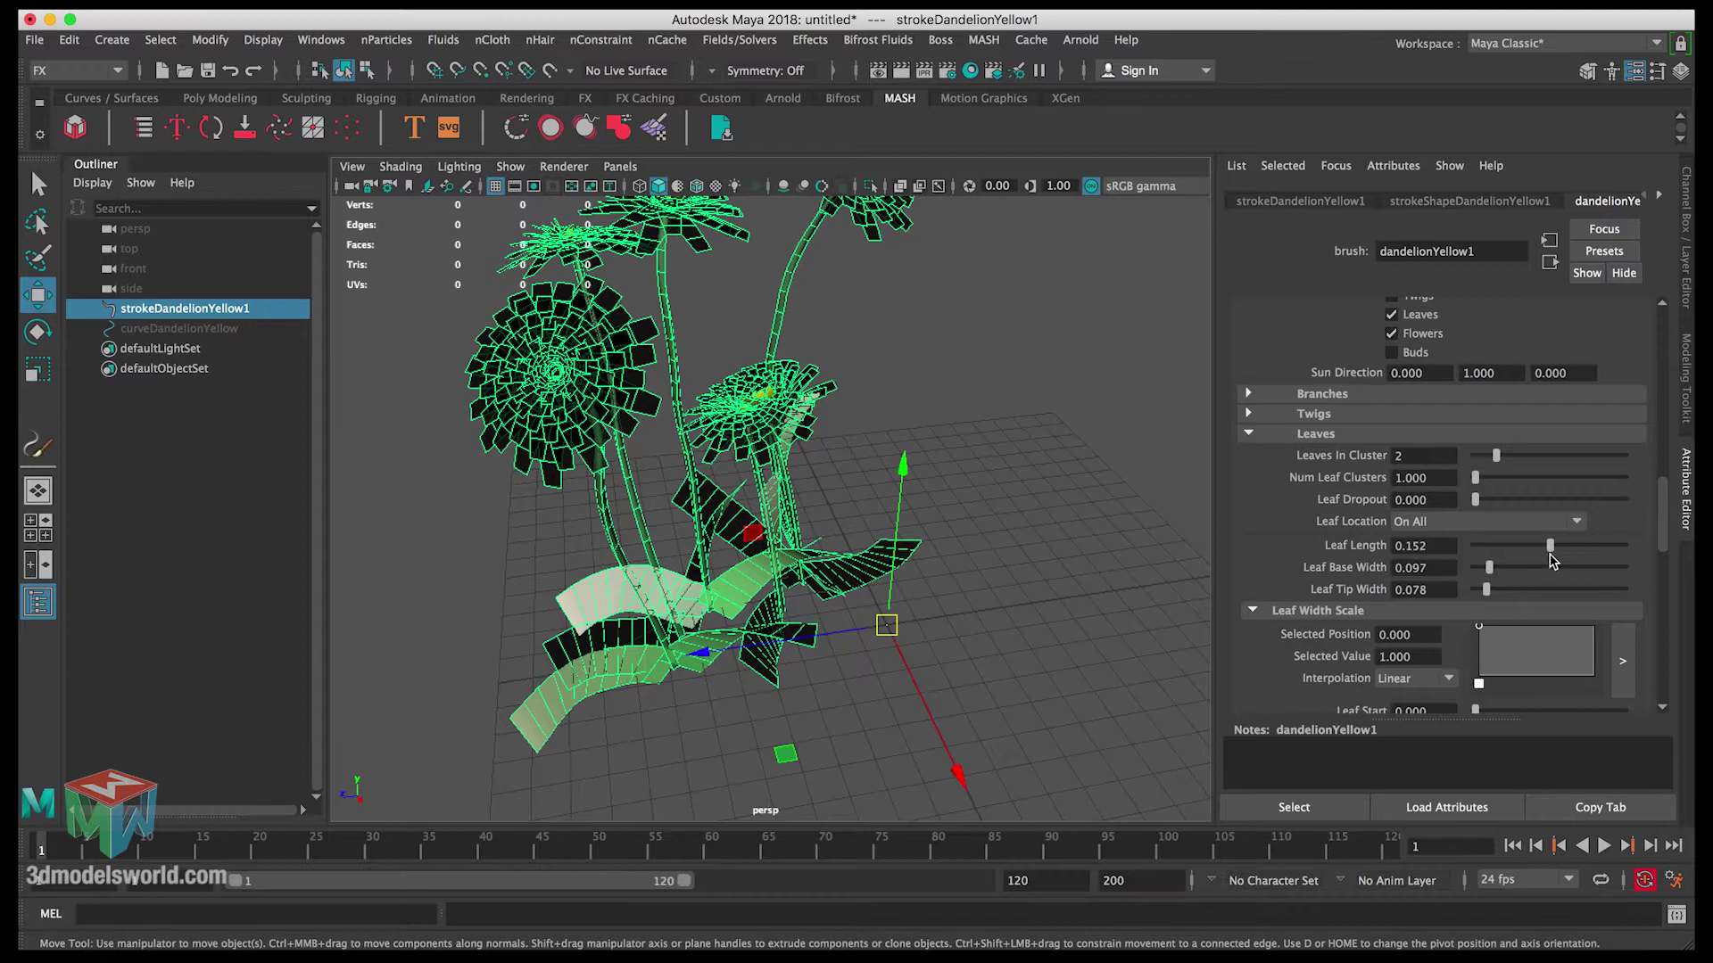
Enlarge the leaves with Leaf Length 0.244, Leaf Base Width 0.176 and Leaf Tip Width 0.128.
drag(1553, 555, 1597, 557)
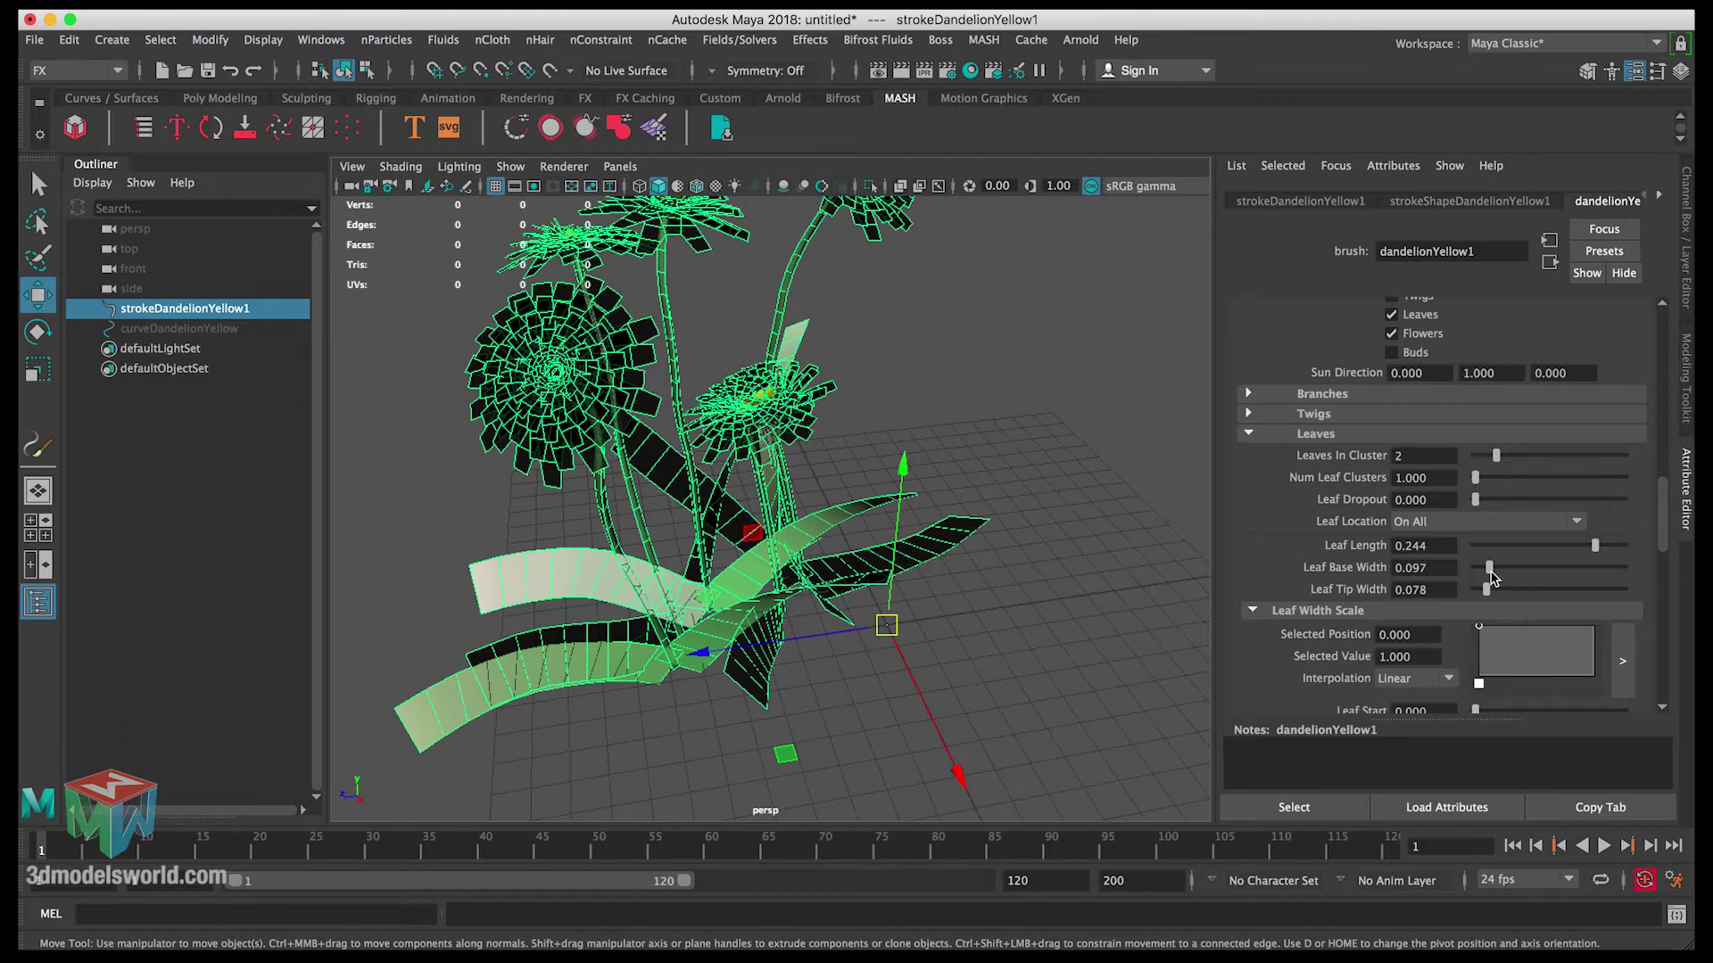
drag(1492, 578, 1504, 579)
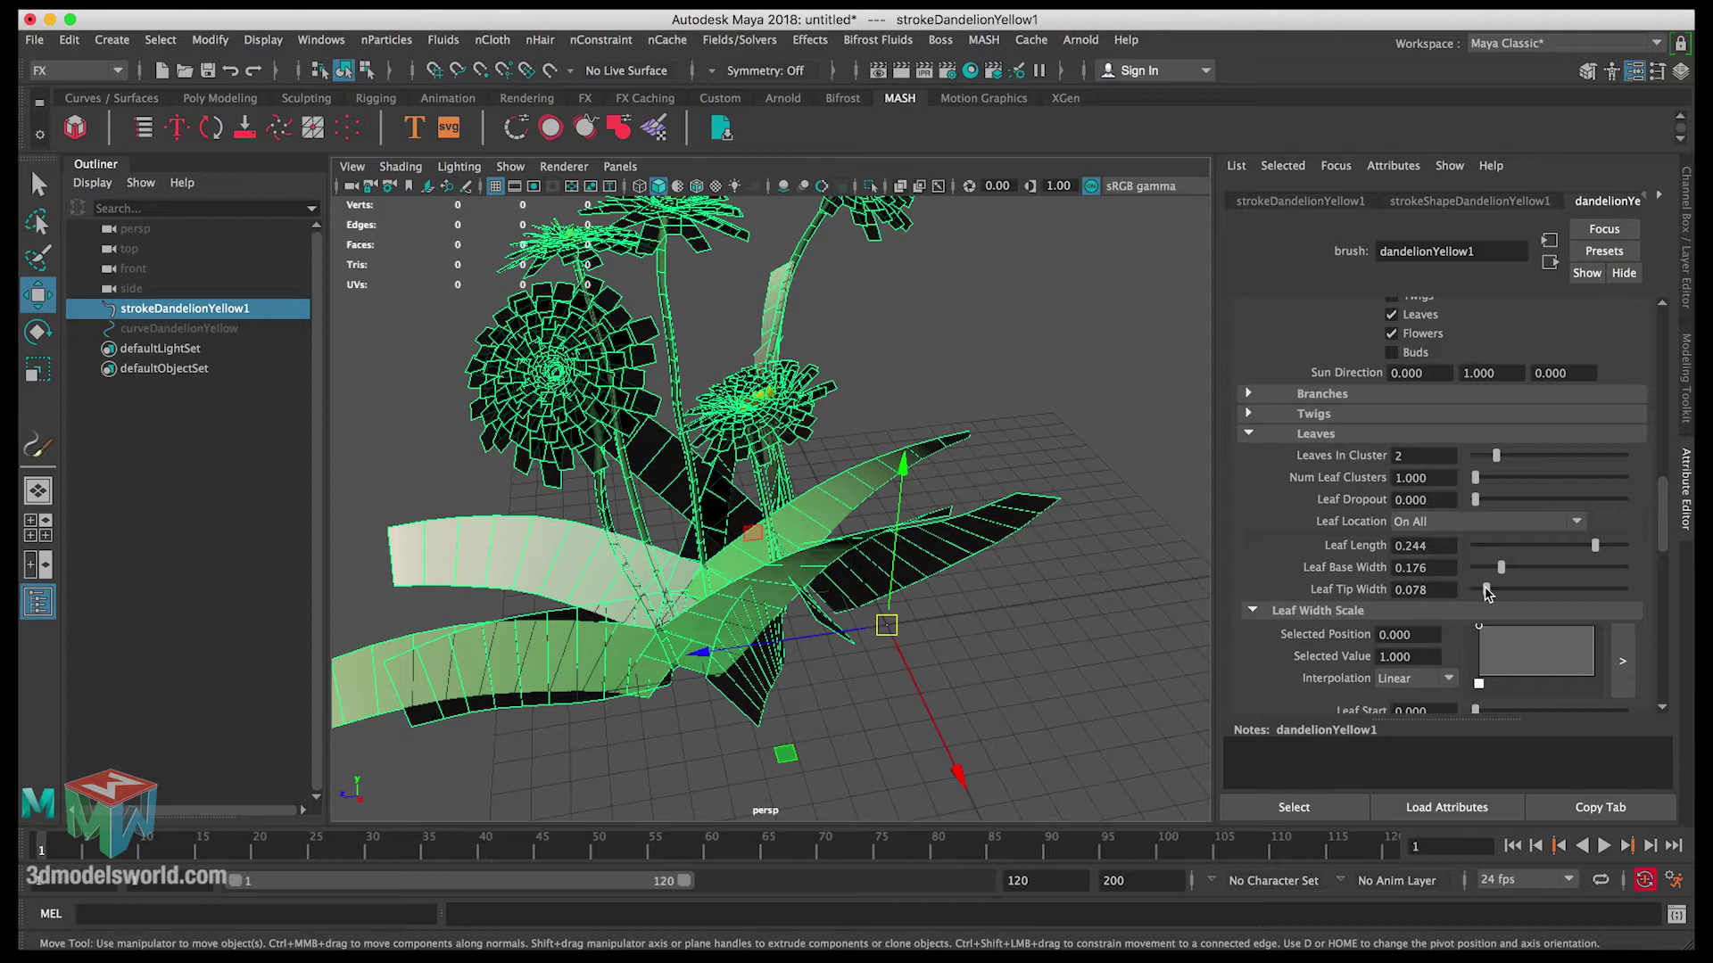
drag(1486, 590, 1498, 595)
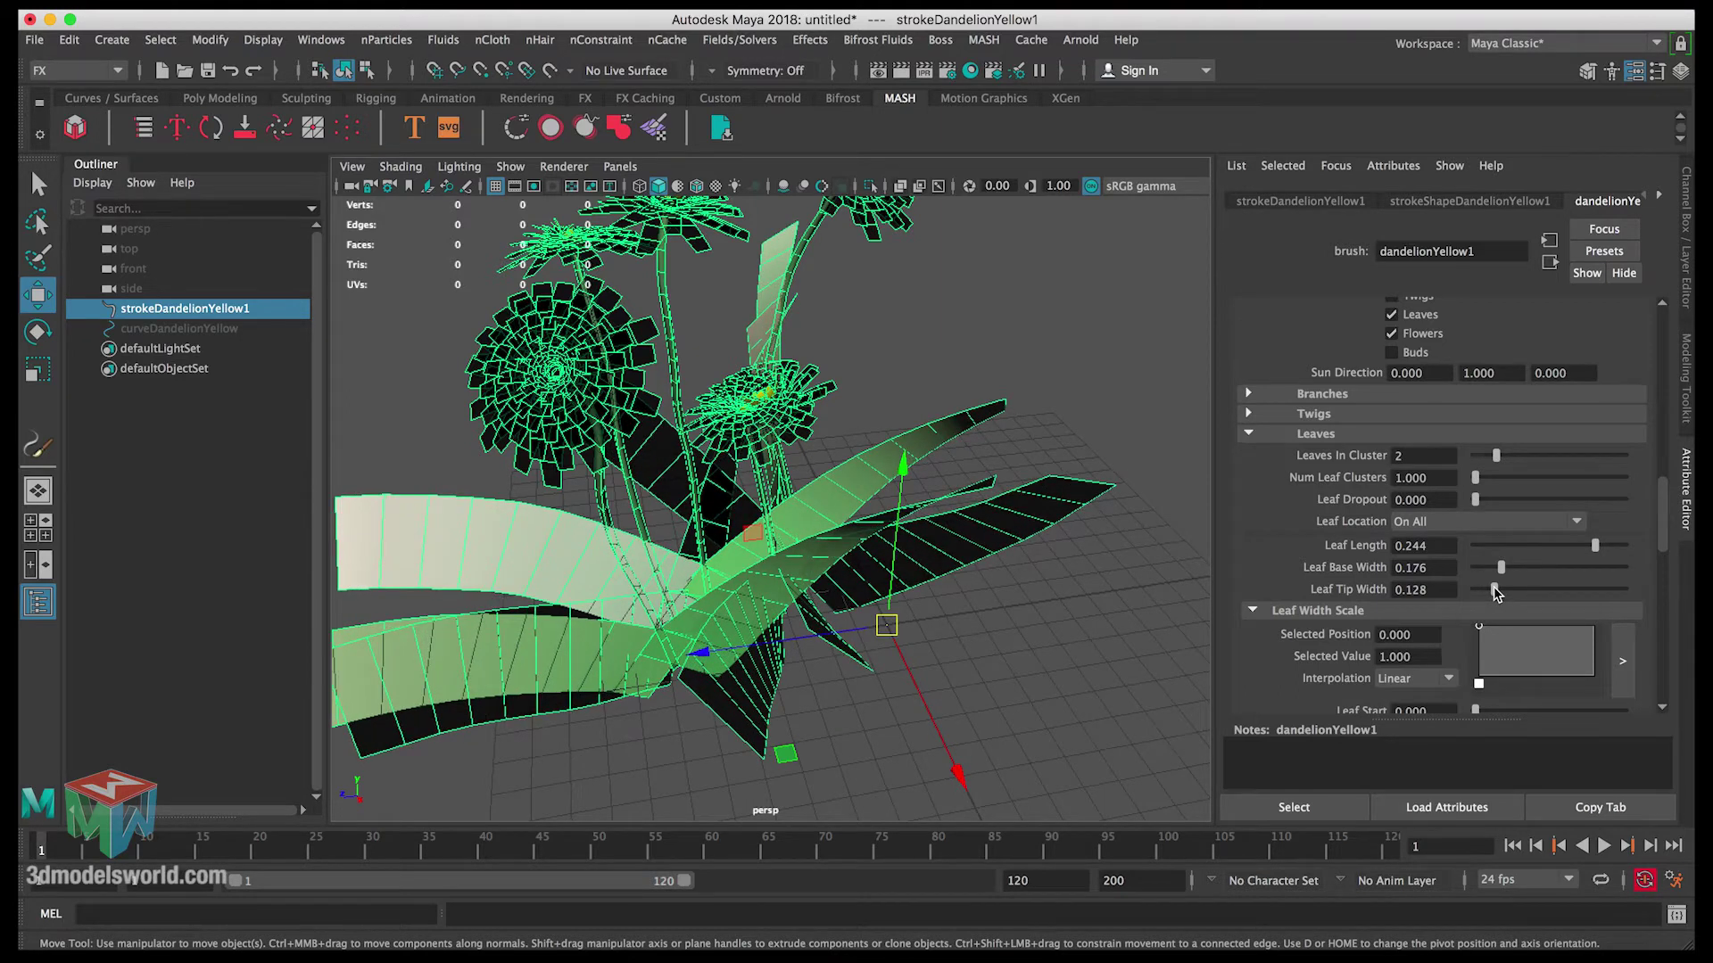
alt+drag(1037, 526, 1017, 491)
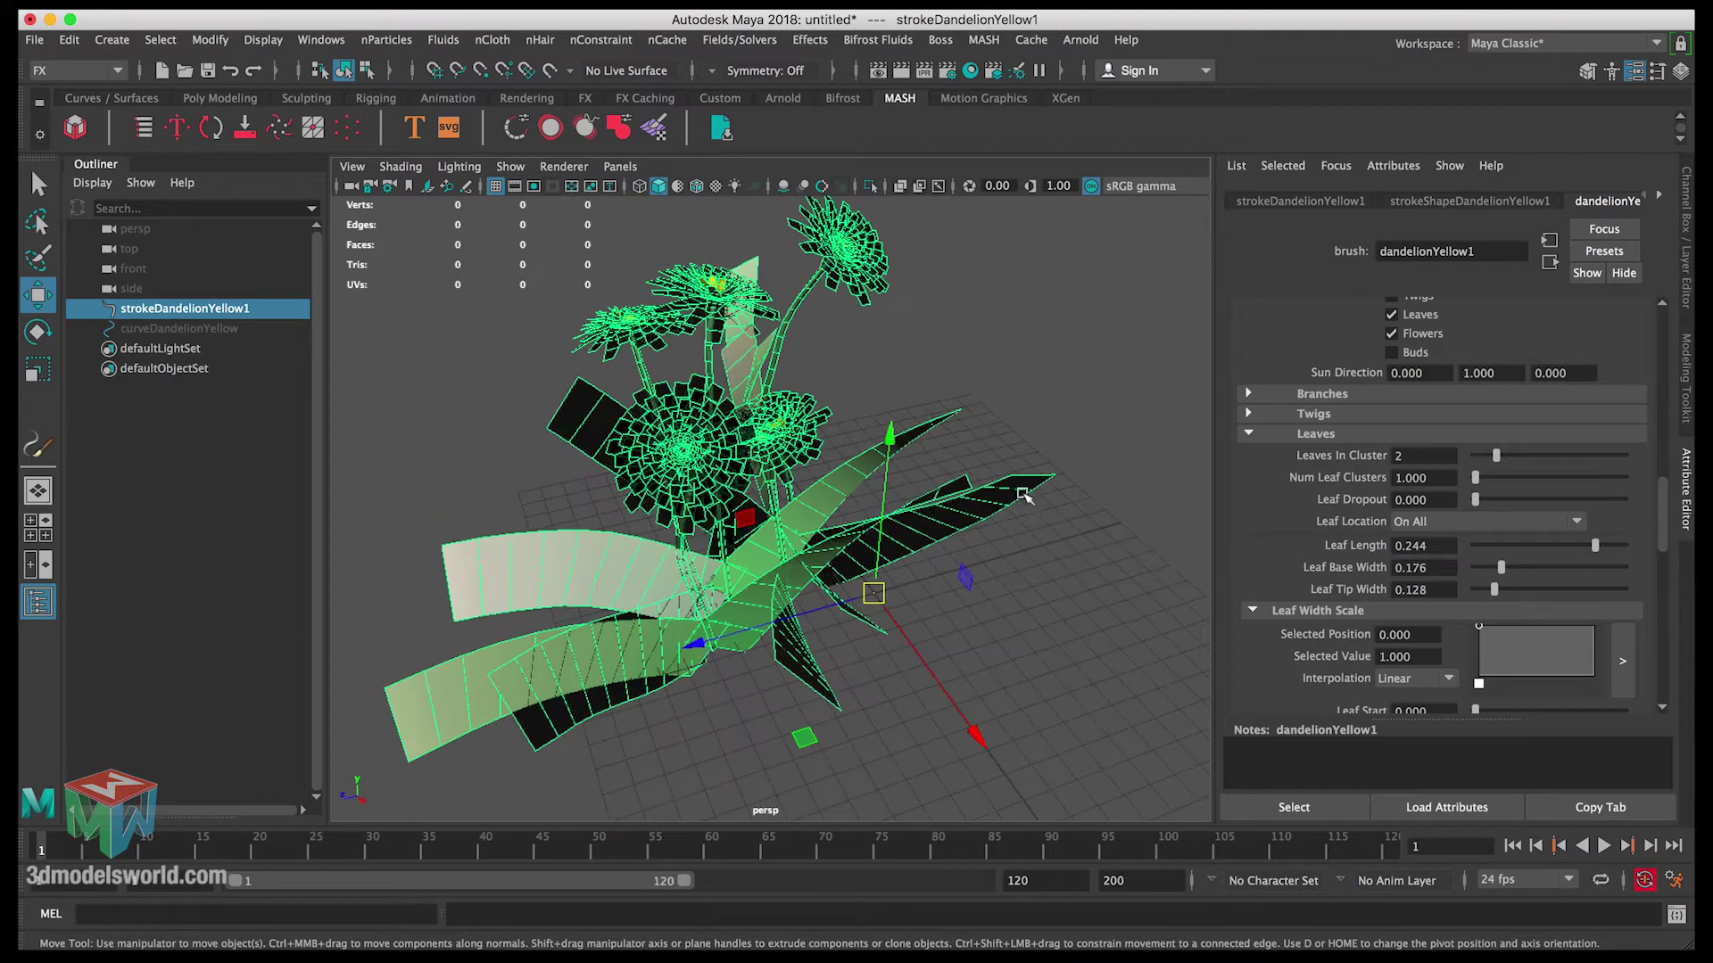
Switch to the open image windows to examine the Dandelion_color.jpg and Dandelion_mask.jpg leaf textures, and return to Maya to compare the leaf shapes.
click(1534, 947)
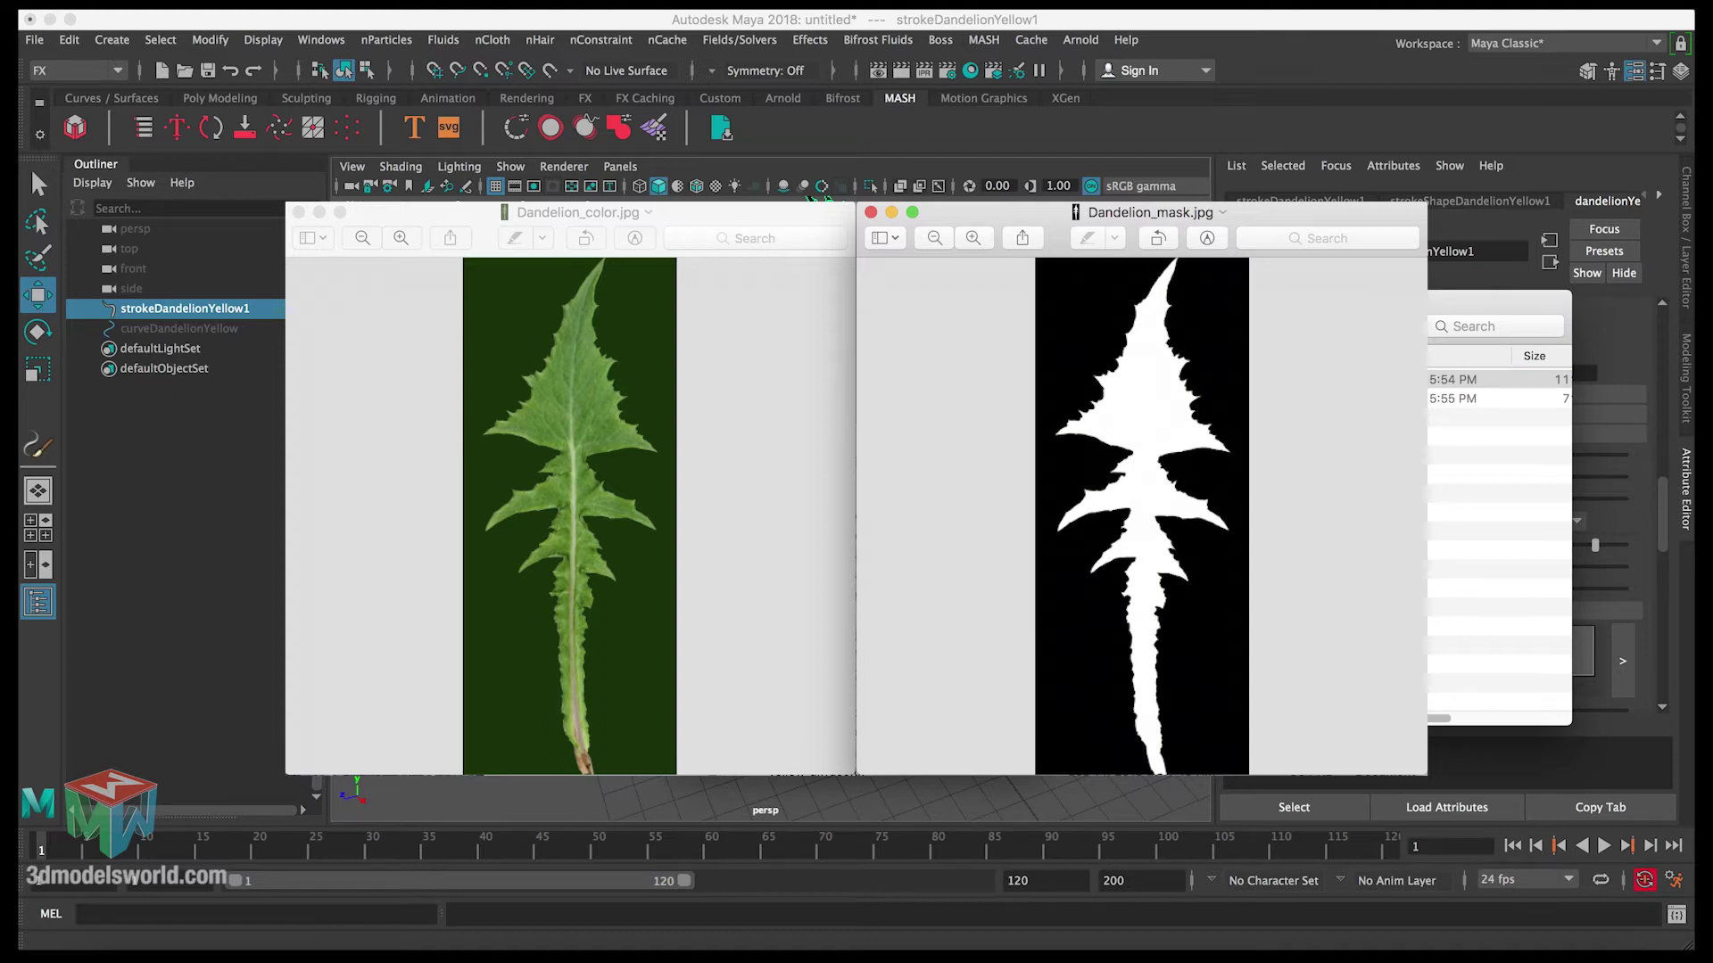
click(1498, 397)
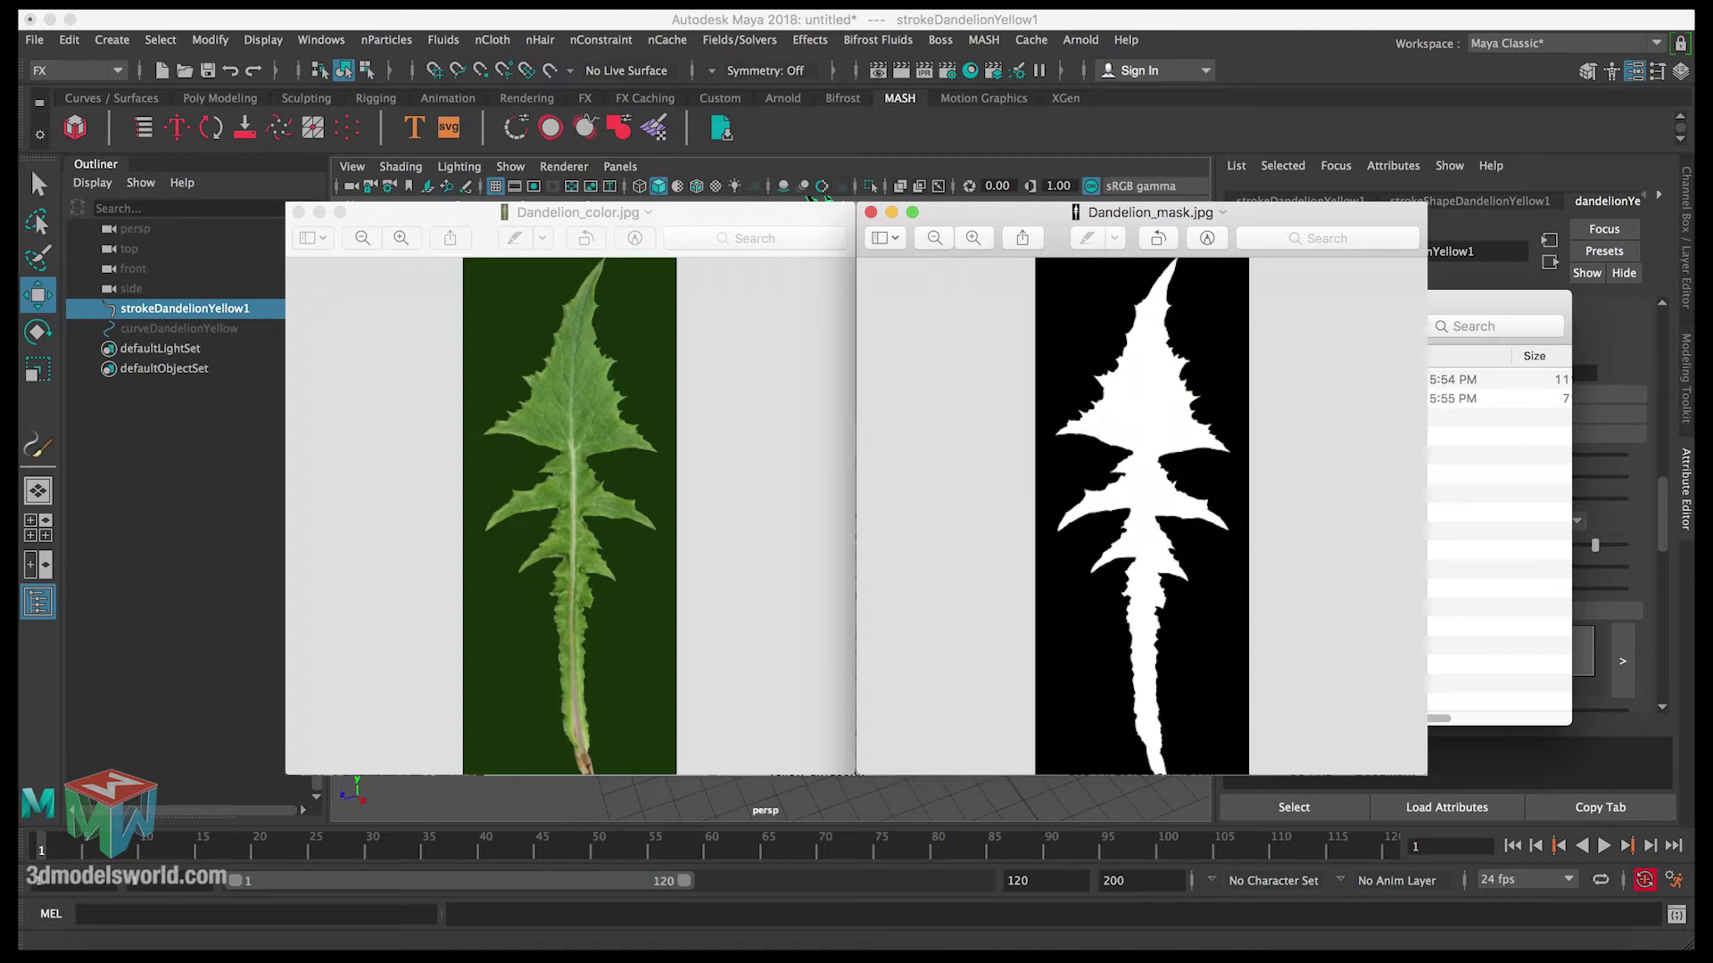
key(super+Tab)
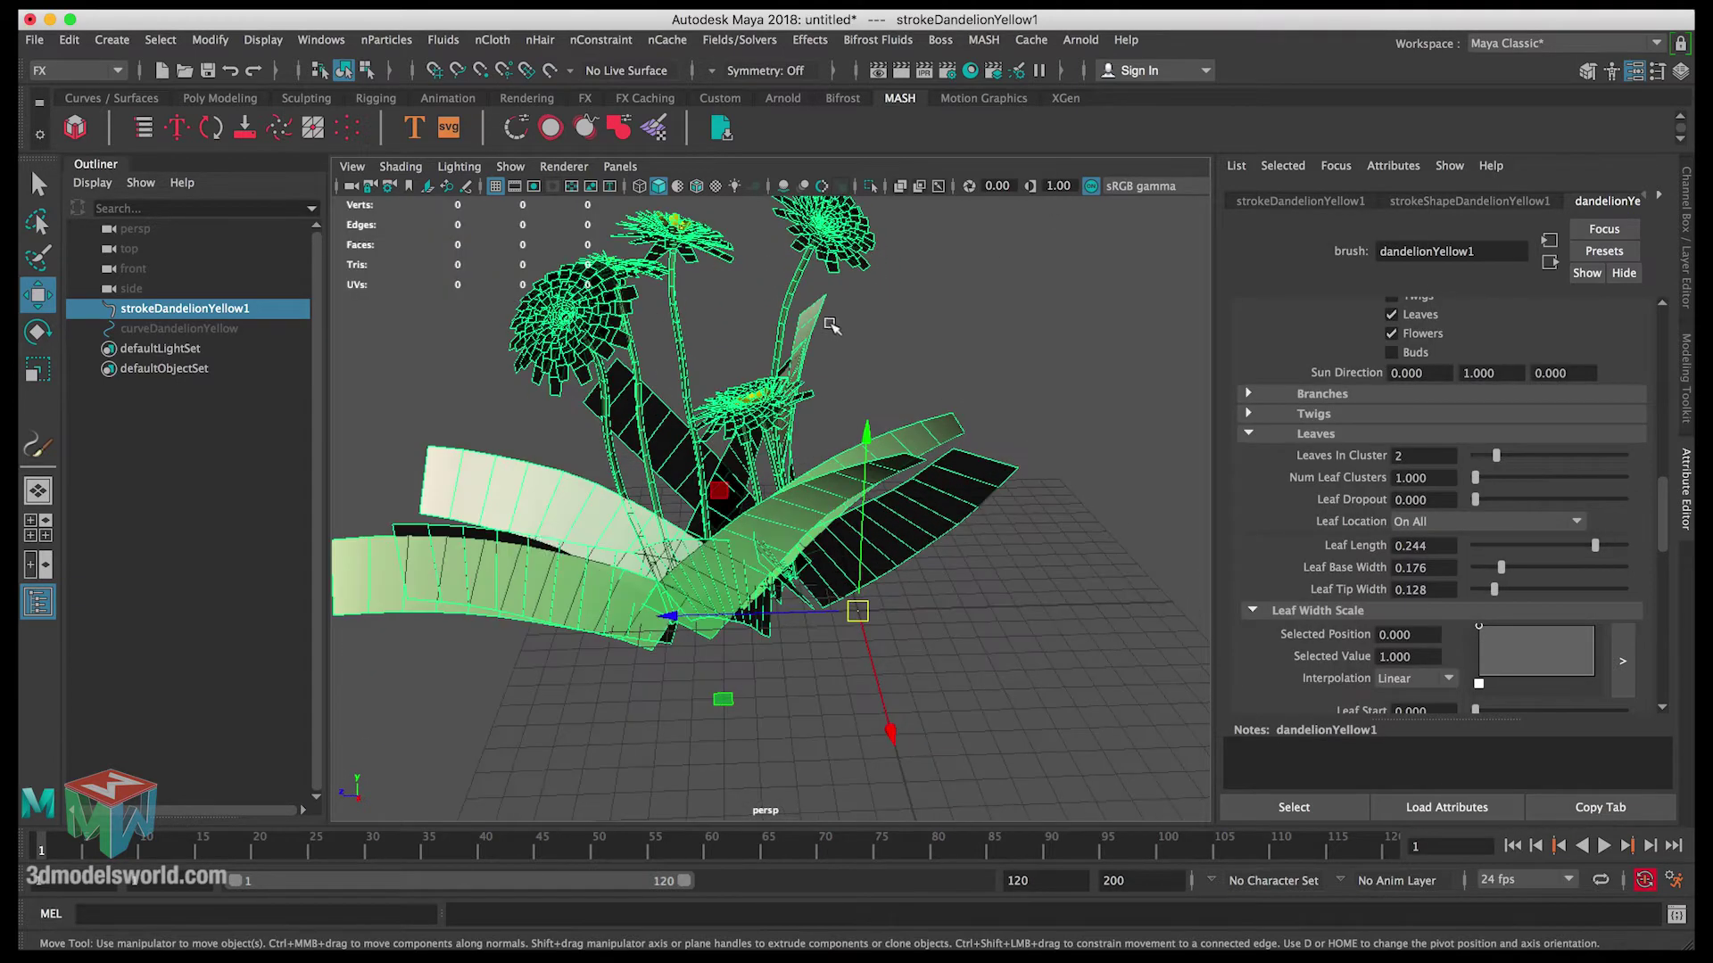
alt+drag(811, 533, 879, 535)
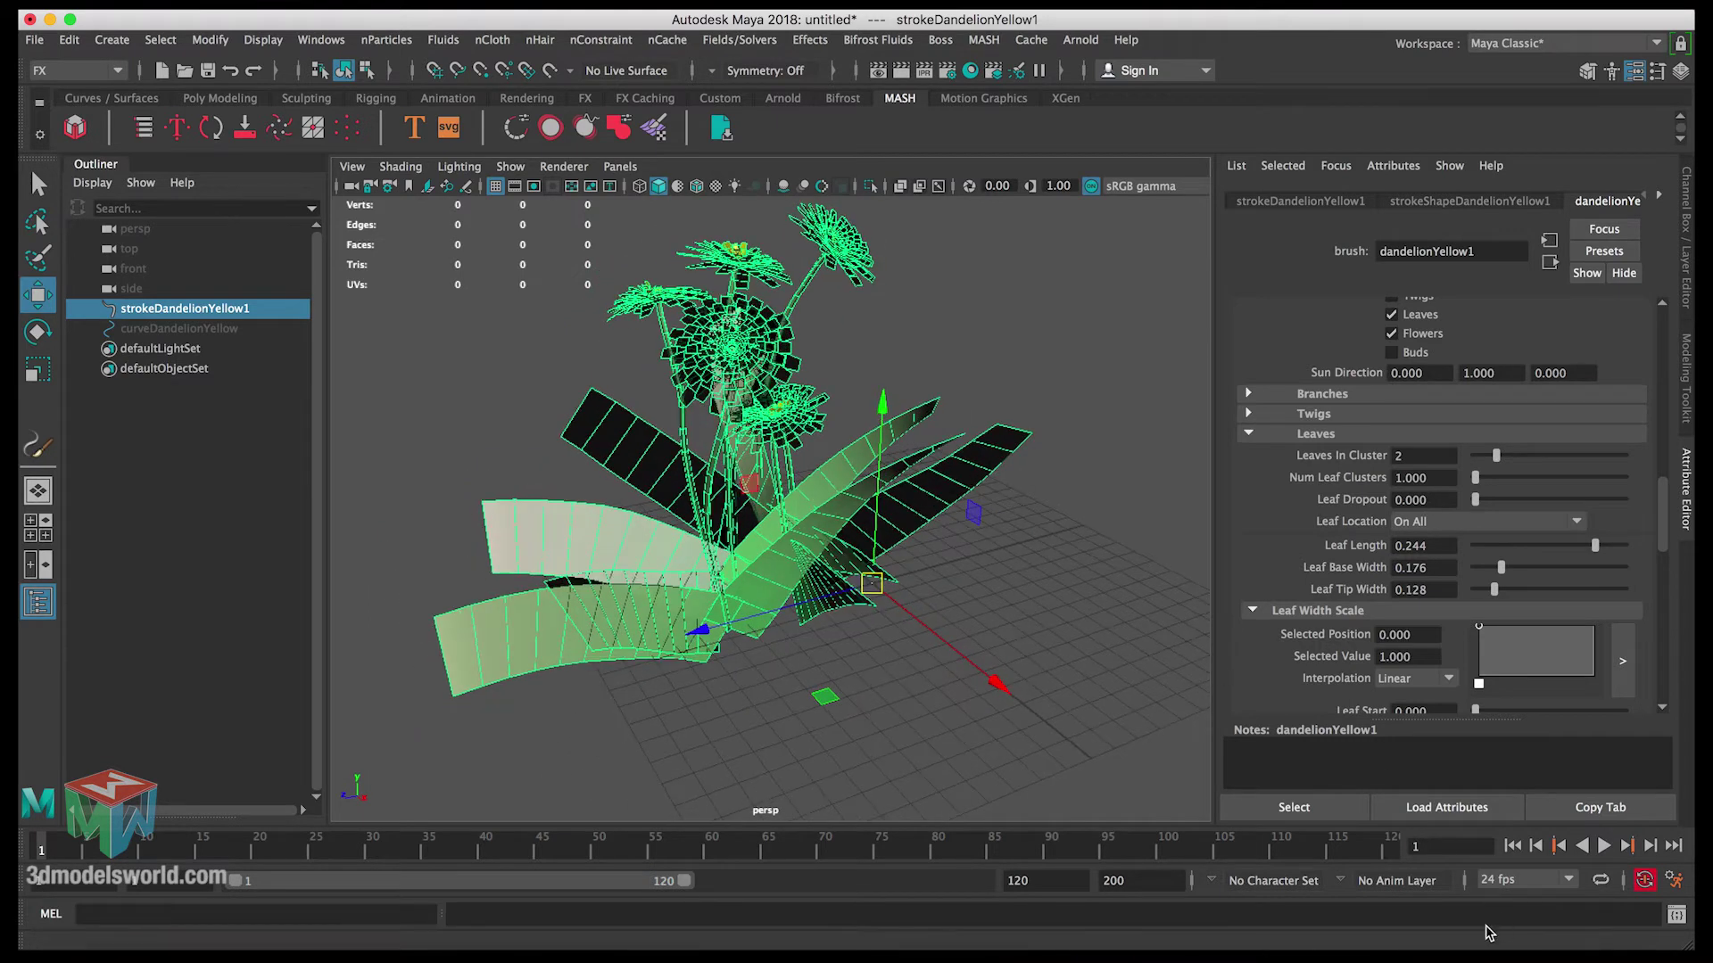
Set Leaf Bend to 0.5, comparing the curve of the leaves with the dandelion reference photo in Safari.
click(241, 948)
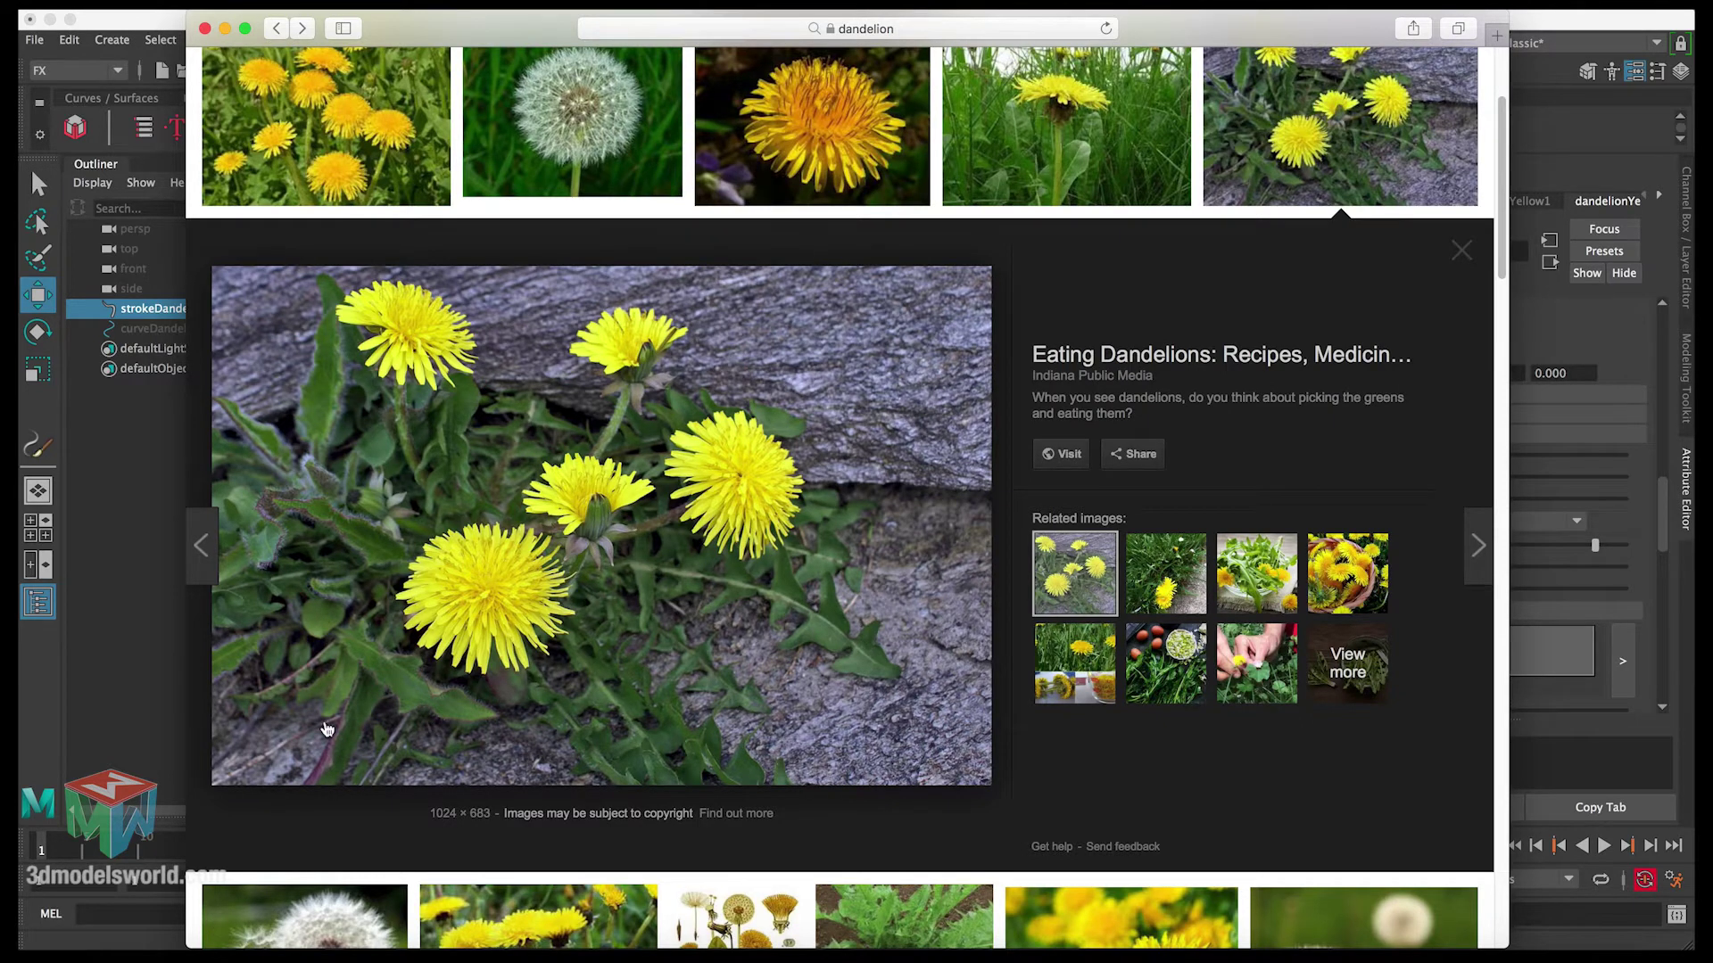
scroll(629, 524, up, 1)
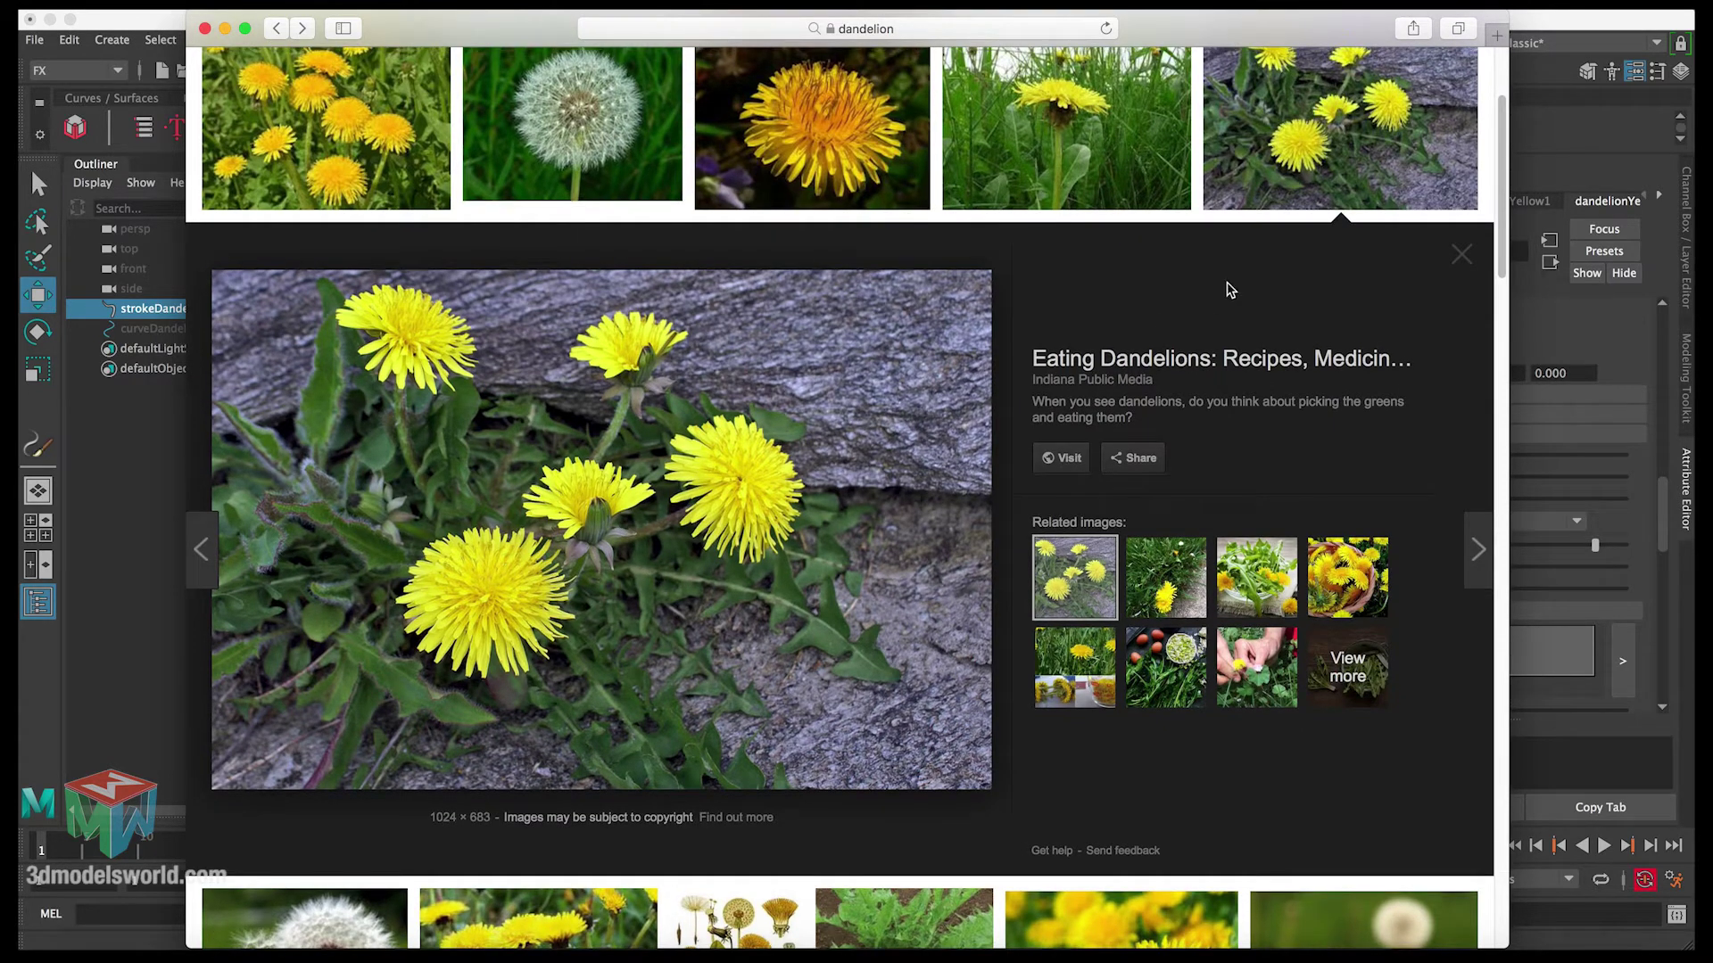
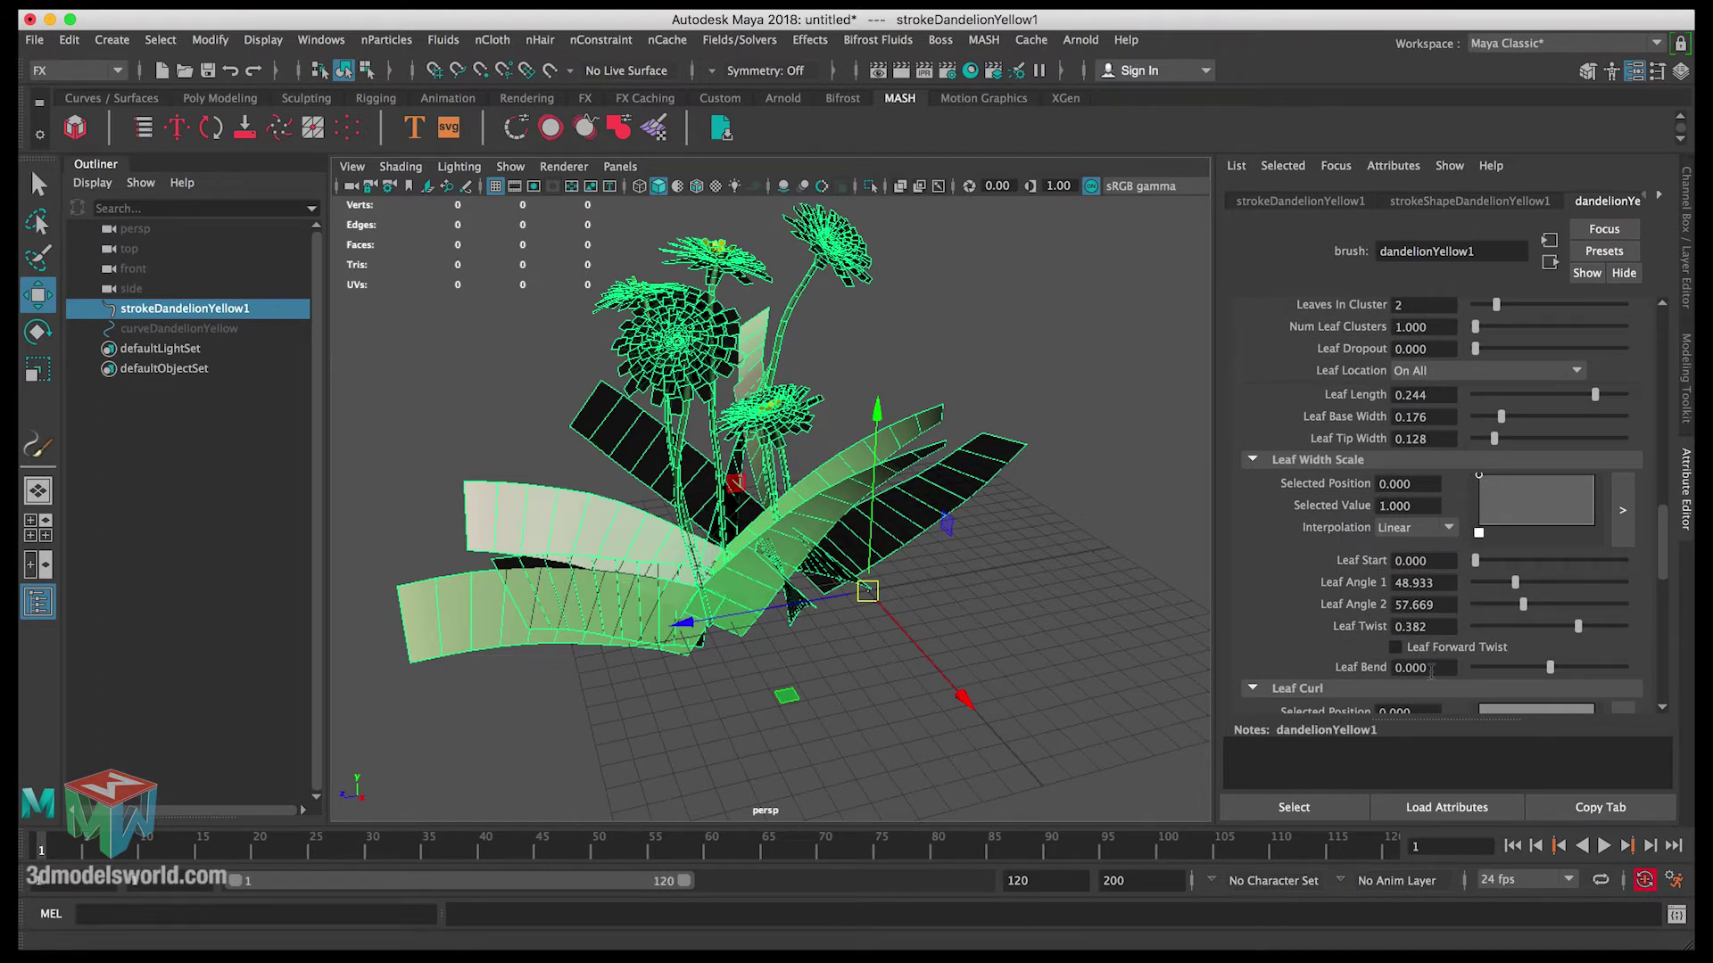
drag(1551, 667, 1555, 672)
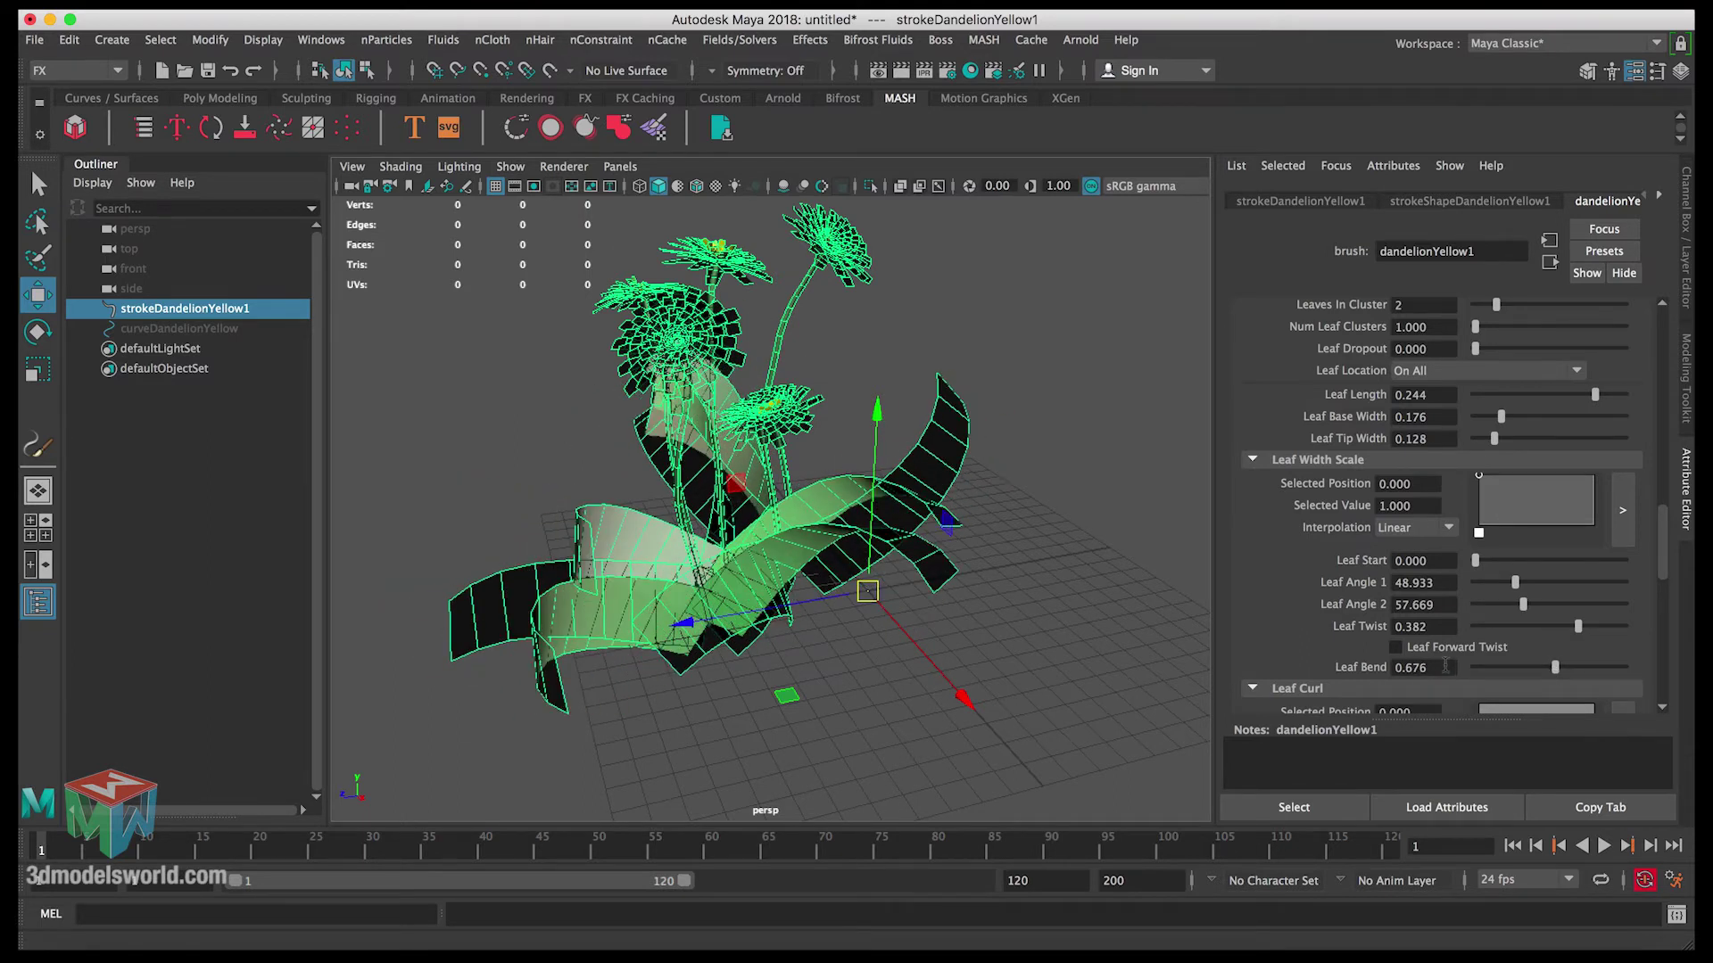
click(1452, 671)
text(0.5)
key(Return)
alt+drag(887, 535, 870, 571)
alt+drag(703, 525, 825, 531)
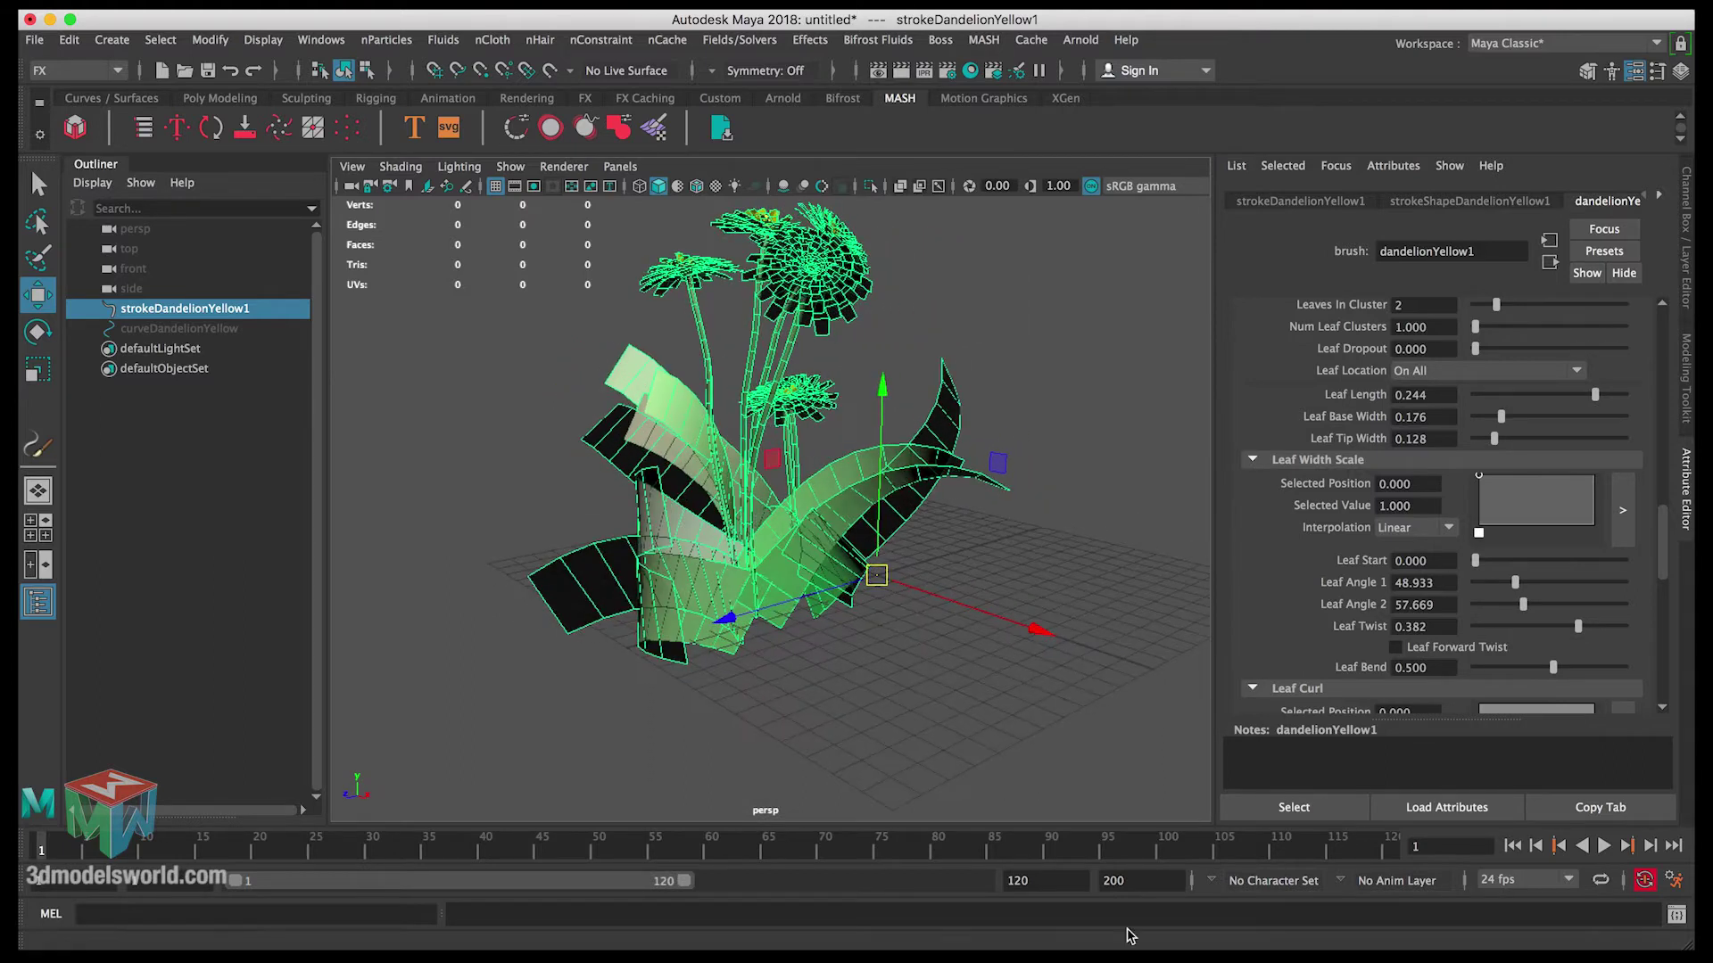
click(239, 952)
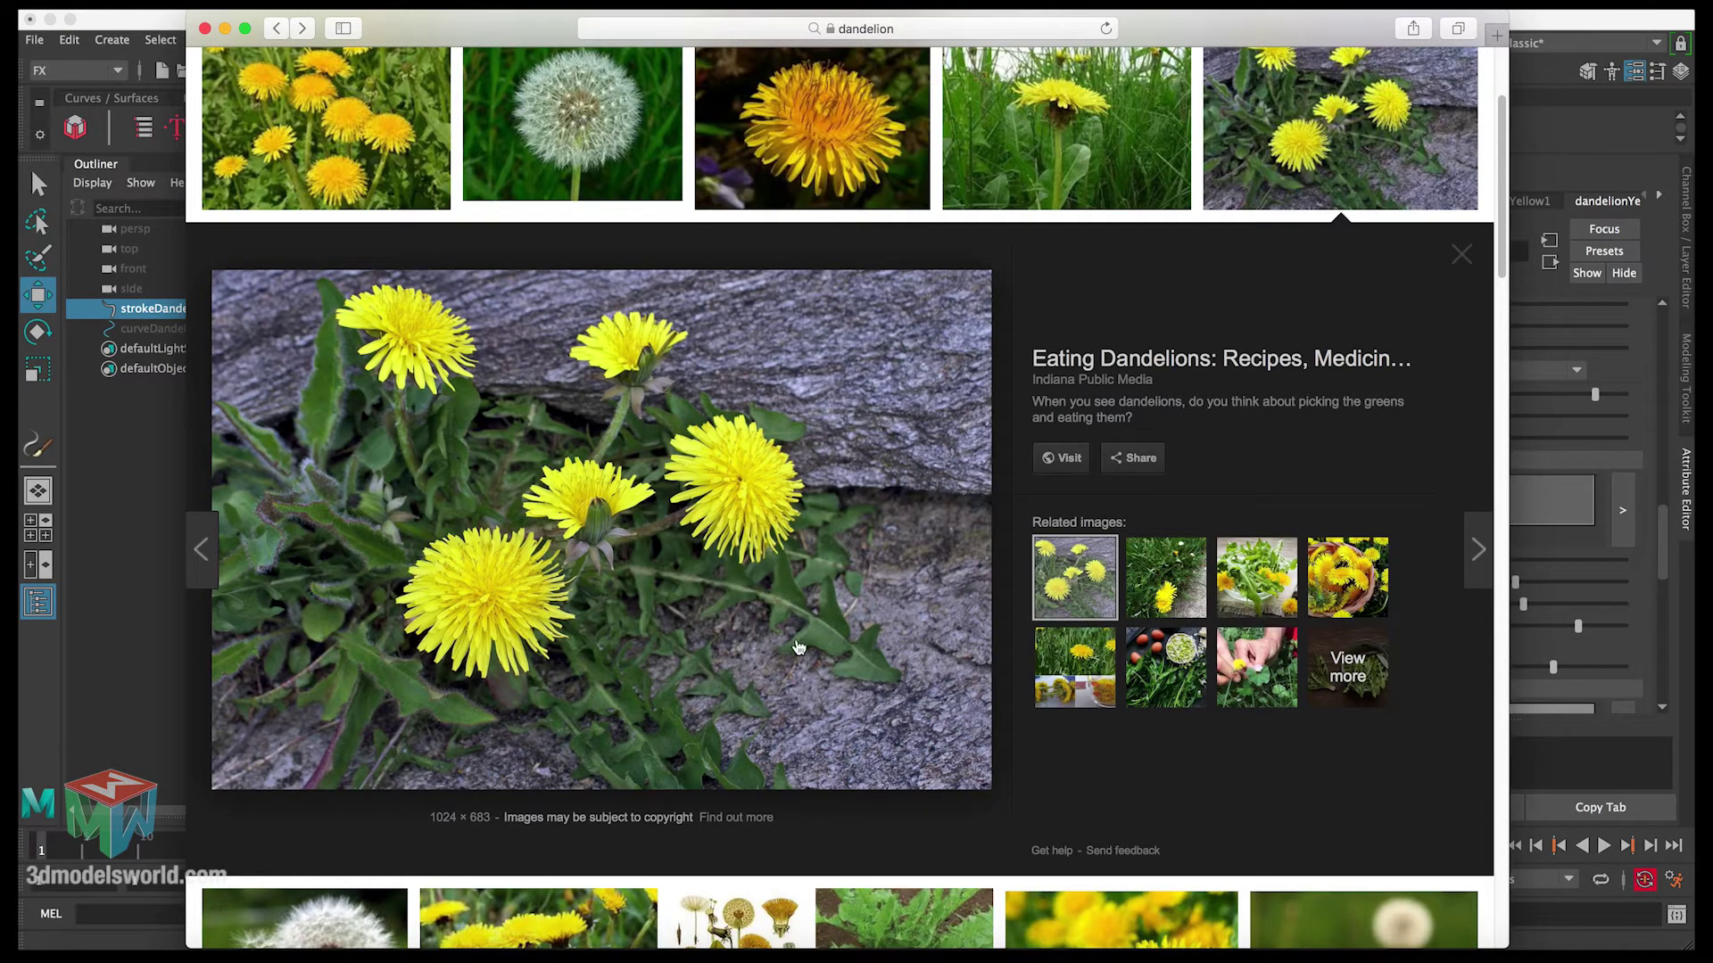
click(1557, 178)
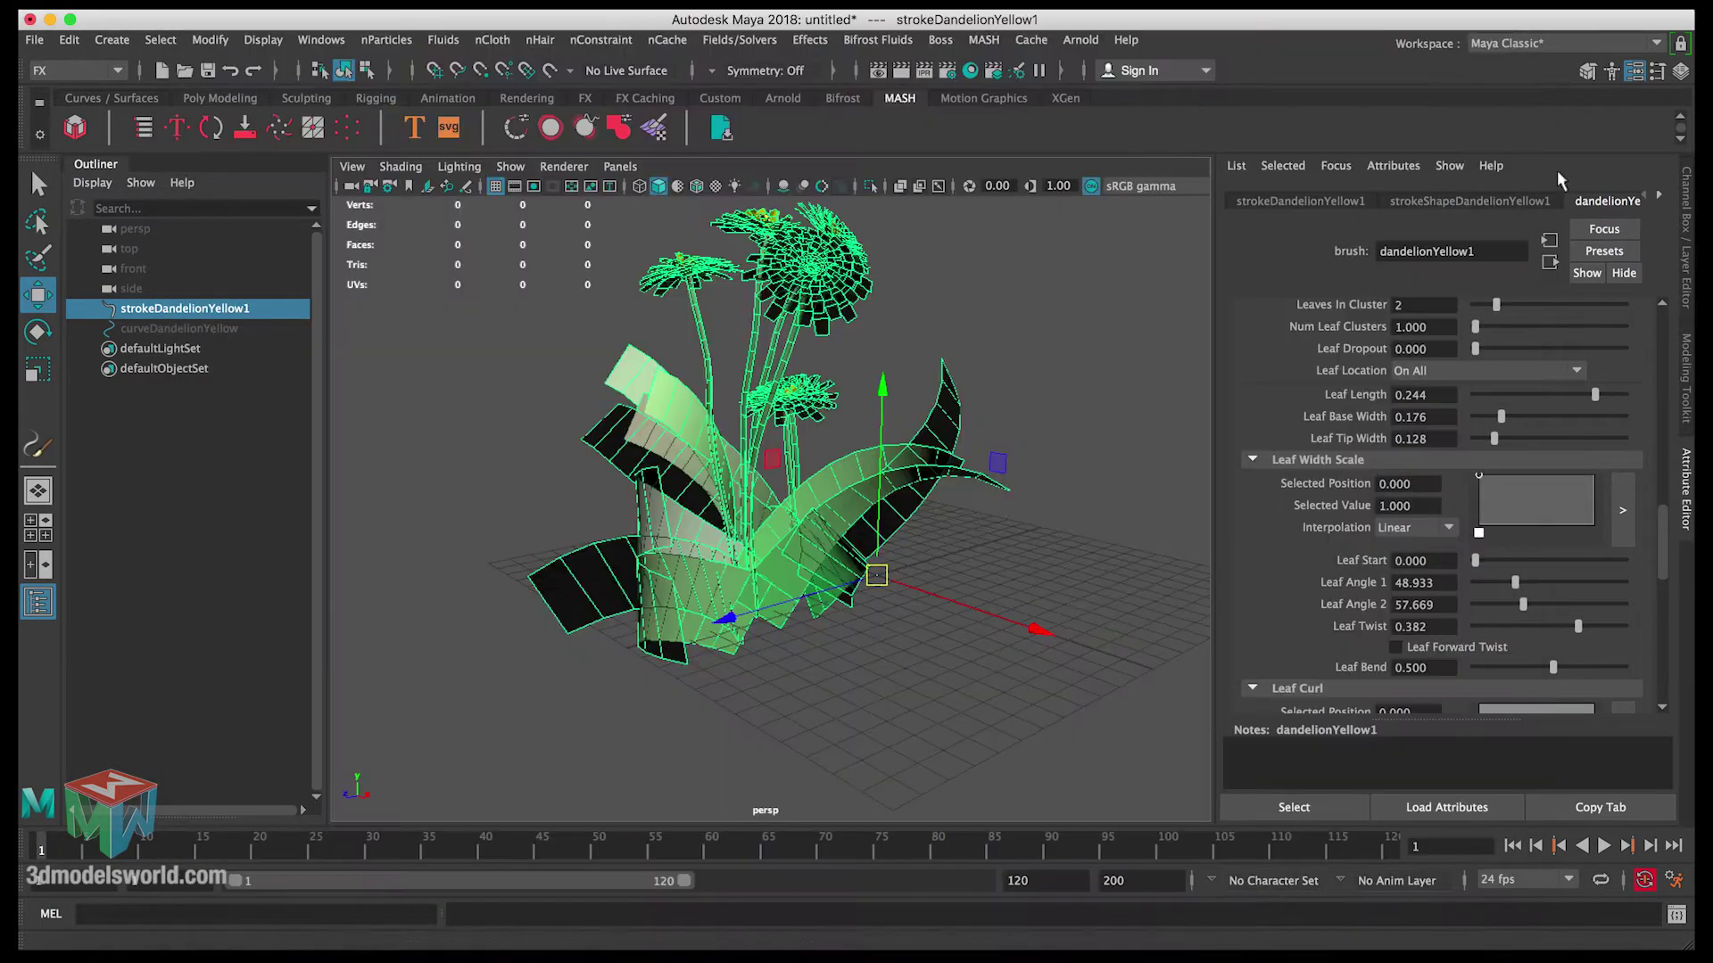
Set Leaf Face Sun to 0.757 in the Leaf Curl settings and check how the leaves spread around the plant.
mouse_move(830, 568)
alt+mouse_down()
mouse_move(752, 578)
mouse_move(821, 581)
alt+mouse_up()
drag(1661, 533, 1664, 583)
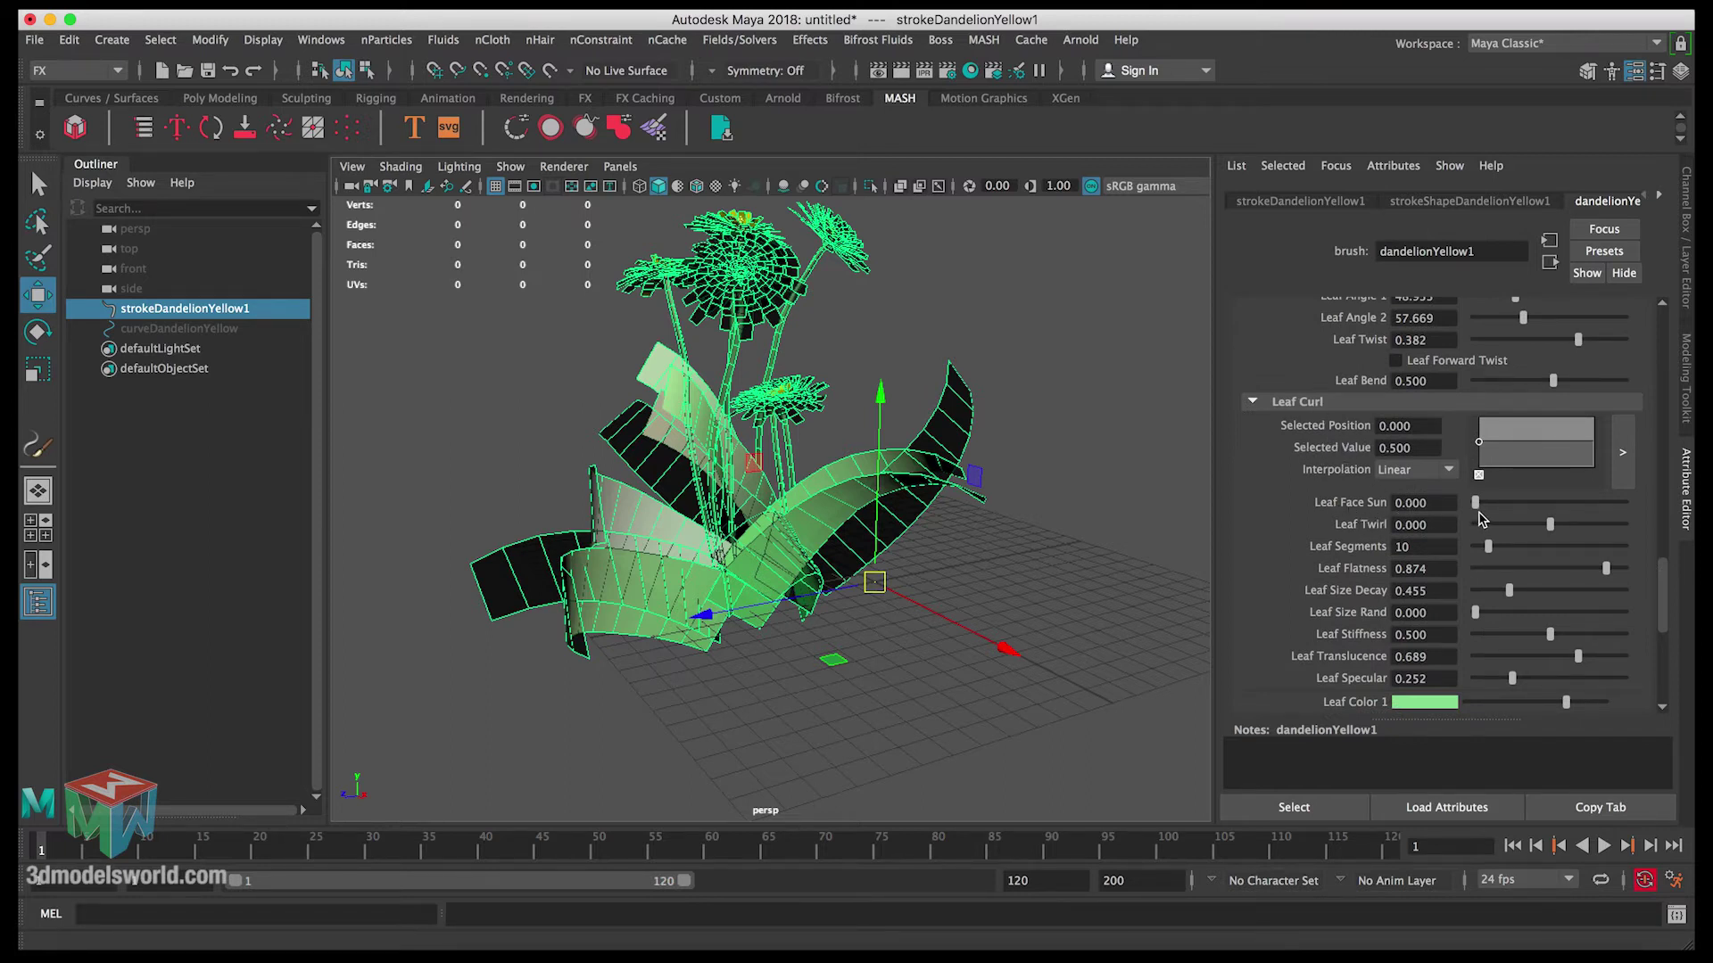
drag(1478, 510, 1589, 525)
alt+drag(937, 500, 902, 509)
alt+drag(745, 596, 675, 456)
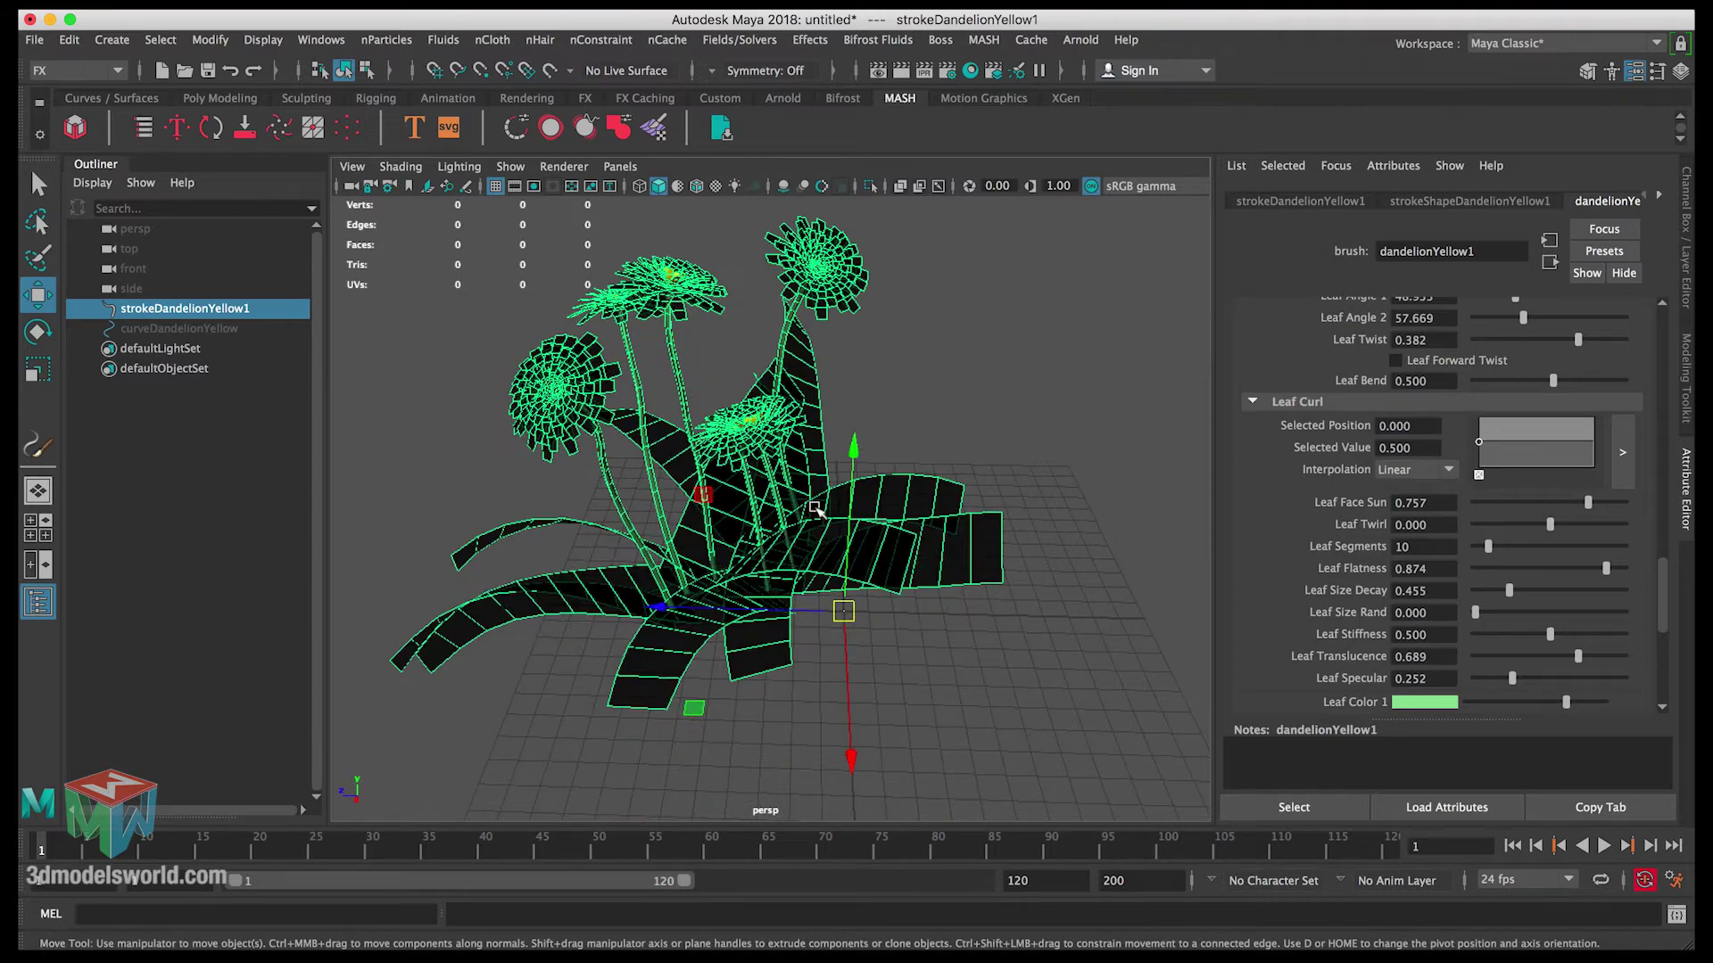
alt+drag(840, 509, 915, 491)
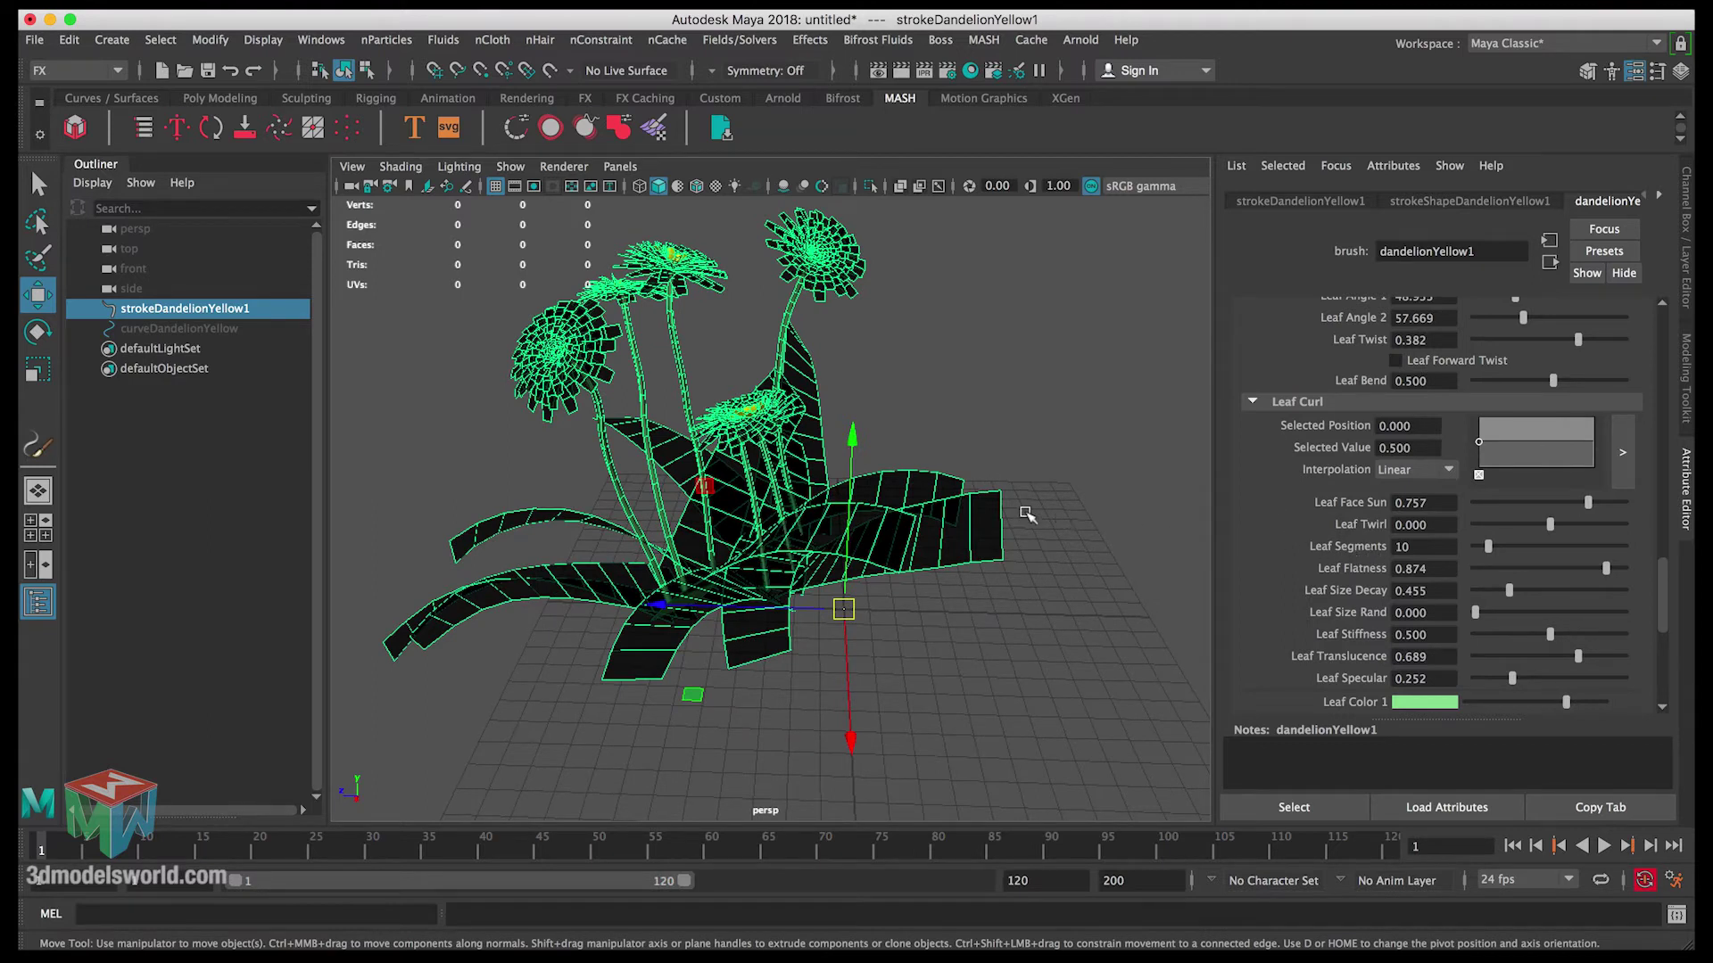
Set Leaf Segments to 4 and inspect the simplified leaves from several sides.
scroll(1026, 514, up, 5)
alt+drag(1026, 515, 837, 512)
scroll(836, 512, up, 3)
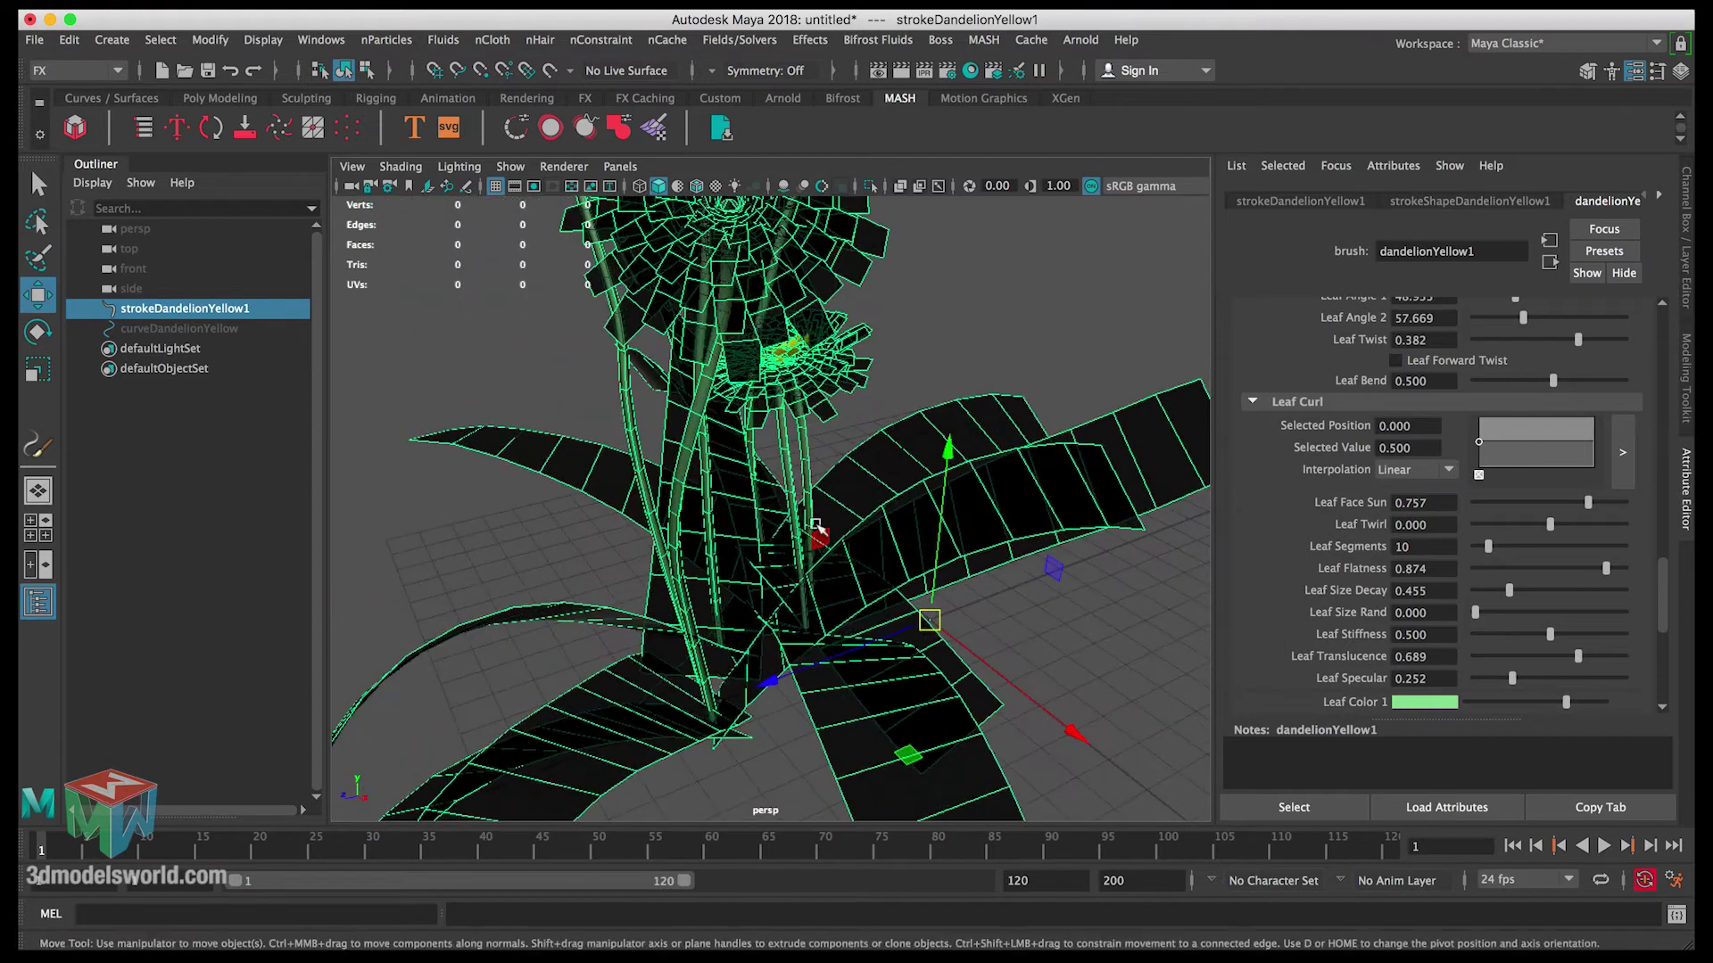
alt+right_drag(1057, 503, 935, 437)
alt+drag(935, 436, 944, 447)
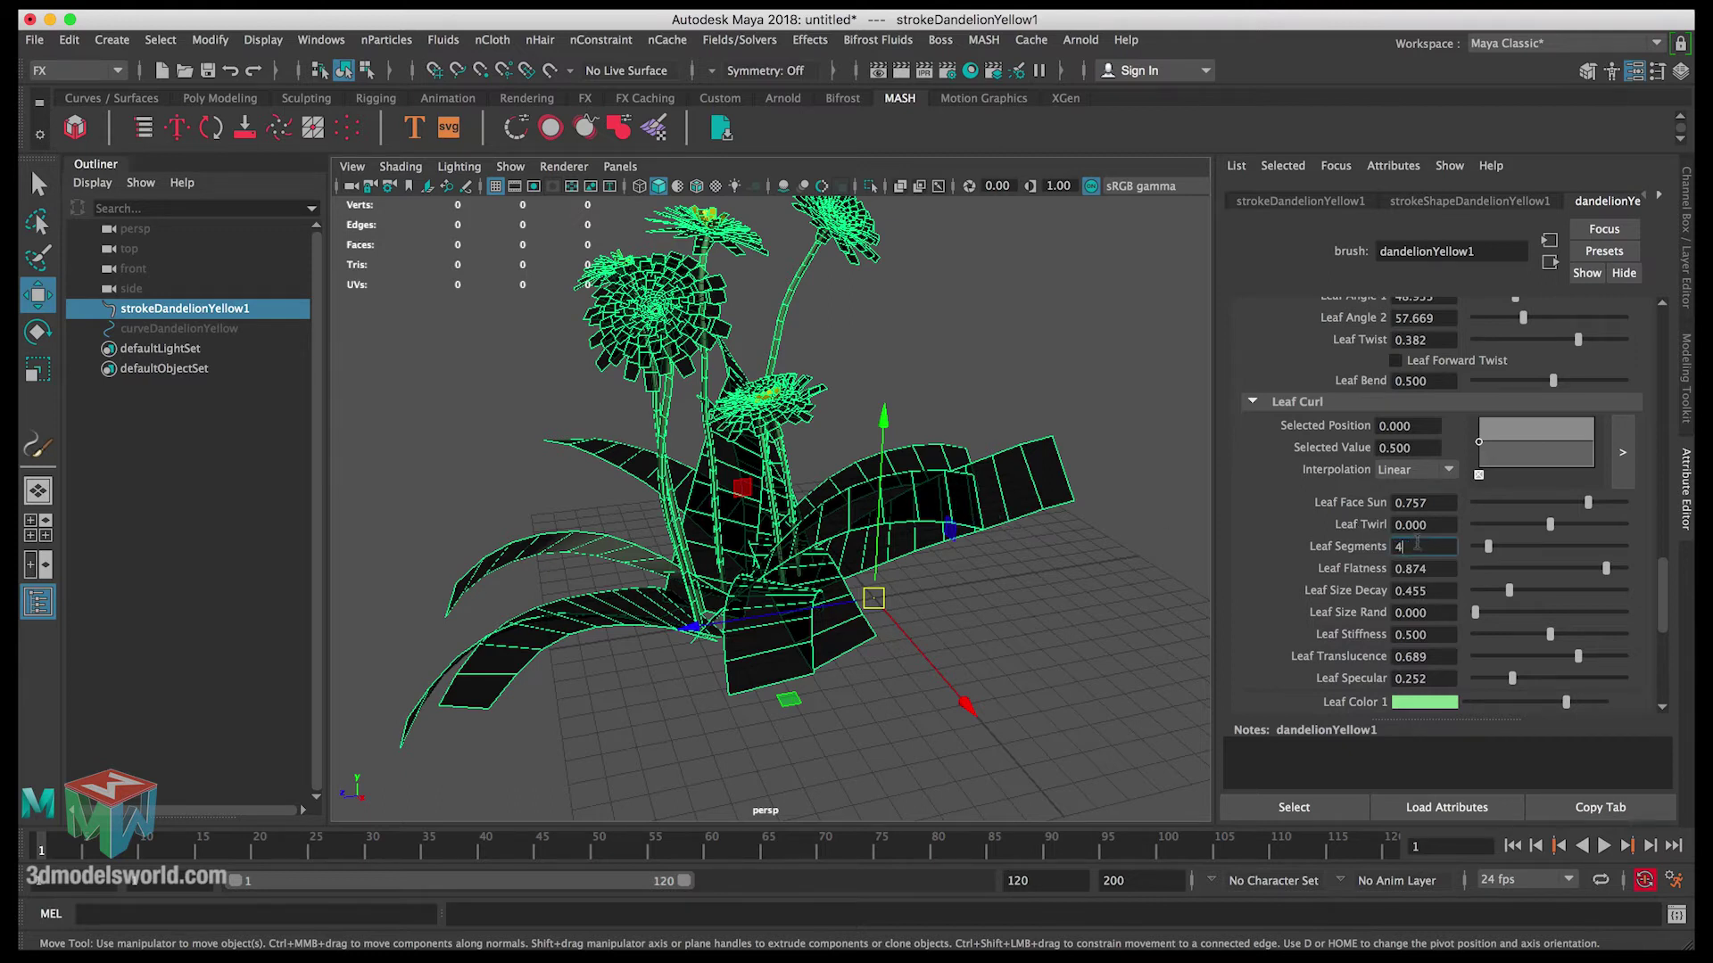
key(Return)
alt+drag(888, 514, 701, 596)
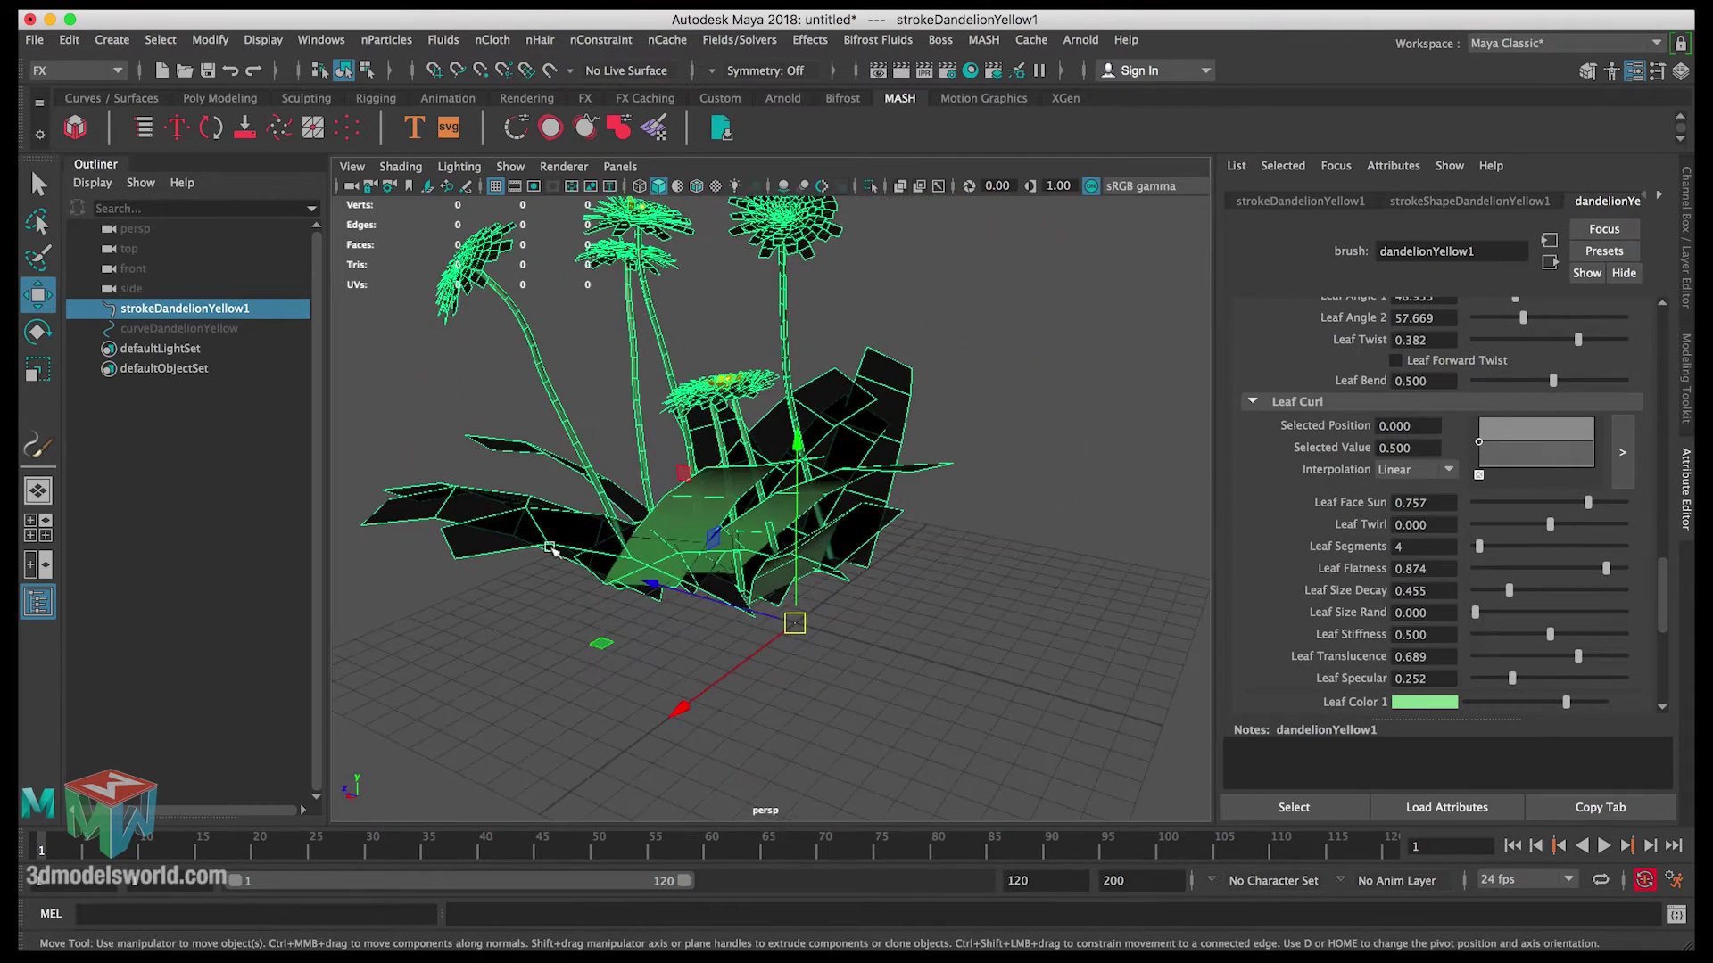
alt+drag(487, 559, 946, 519)
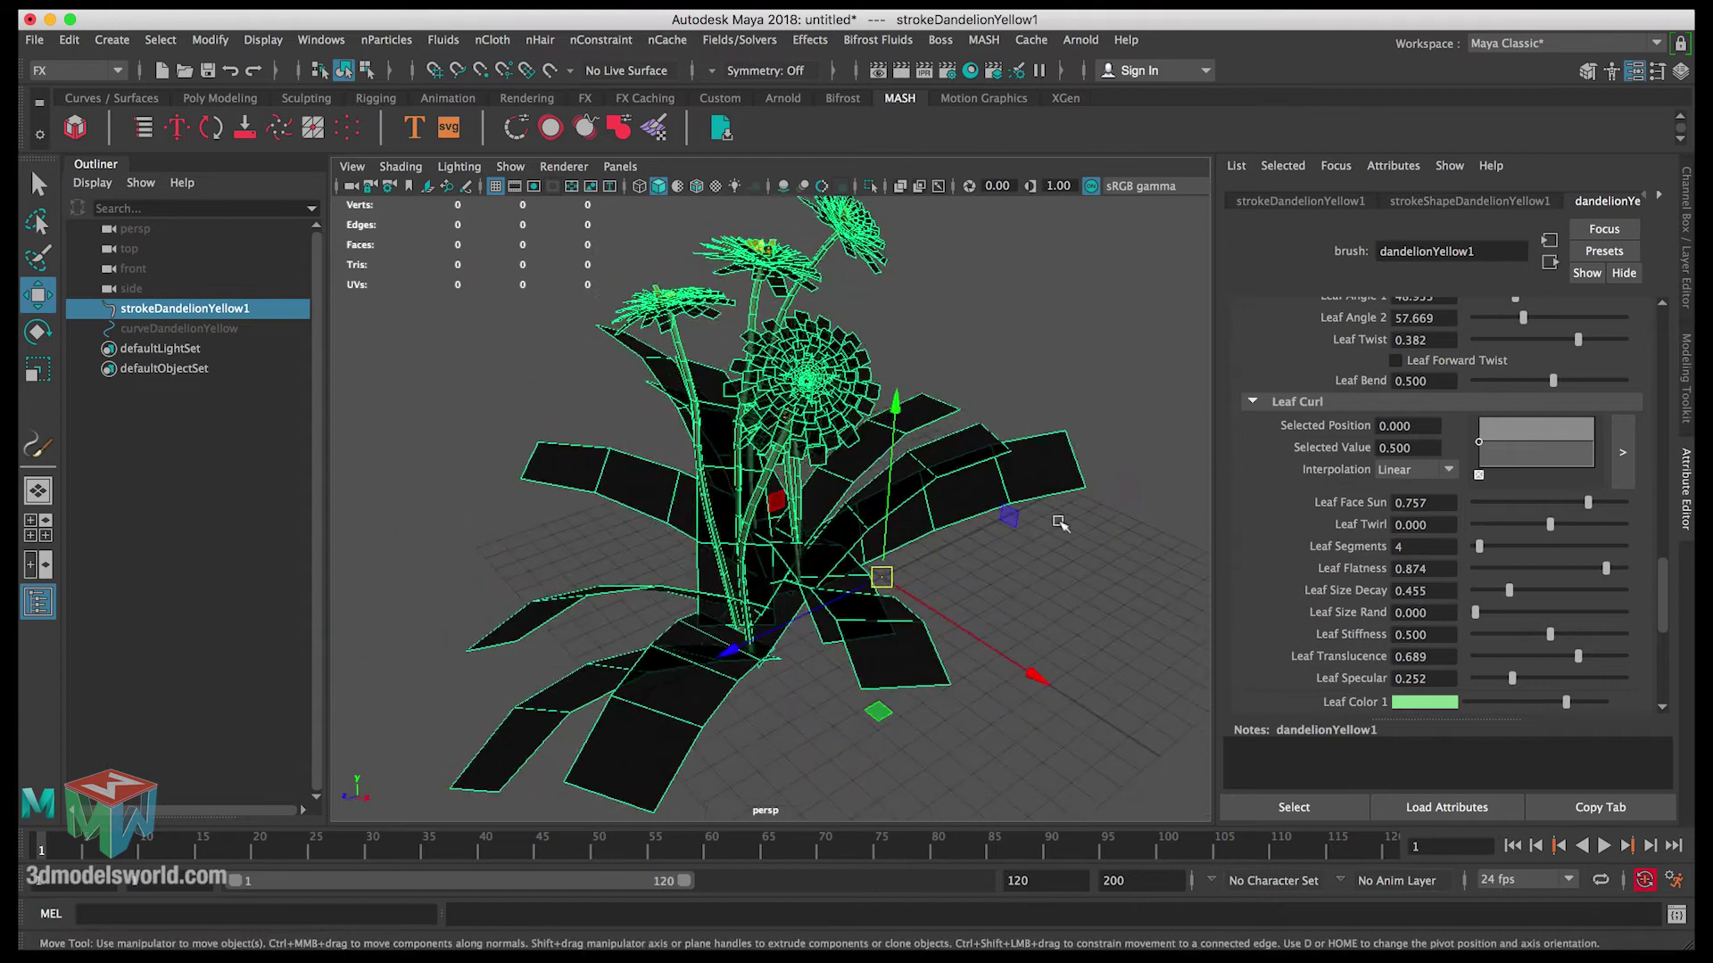
Try a higher Leaf Segments count for comparison, and return it to 4.
alt+drag(1341, 554, 1510, 556)
double_click(1444, 547)
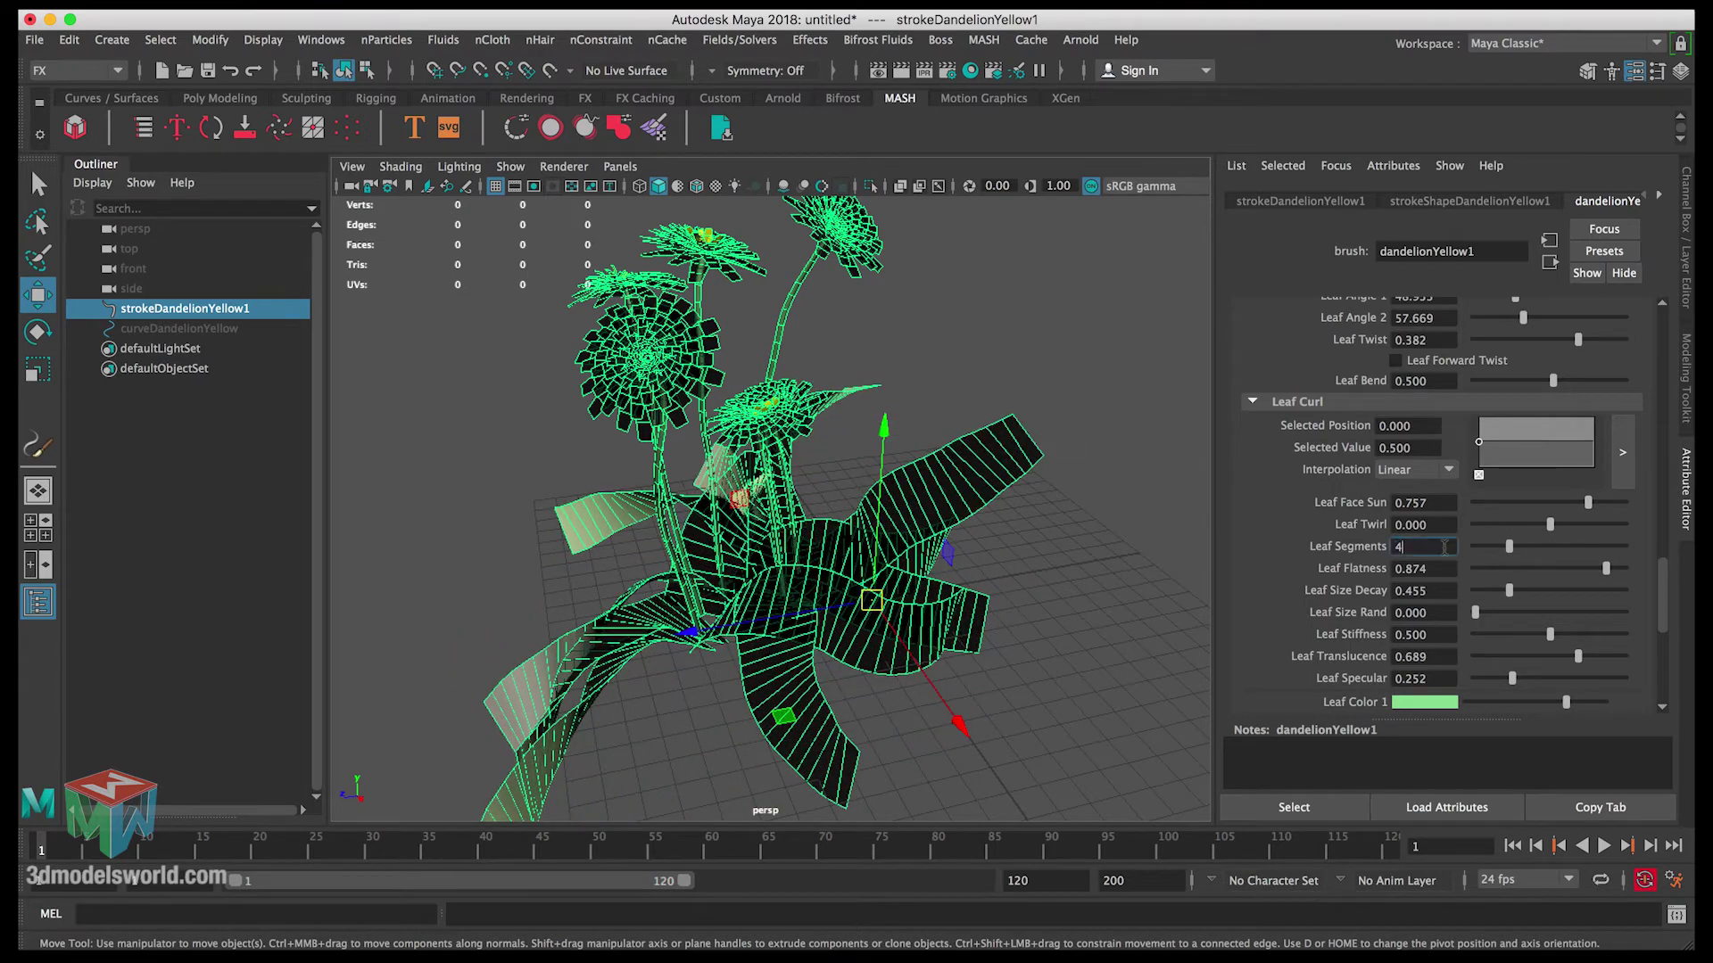
text(4)
key(Return)
alt+drag(1140, 526, 1135, 483)
alt+drag(792, 489, 765, 520)
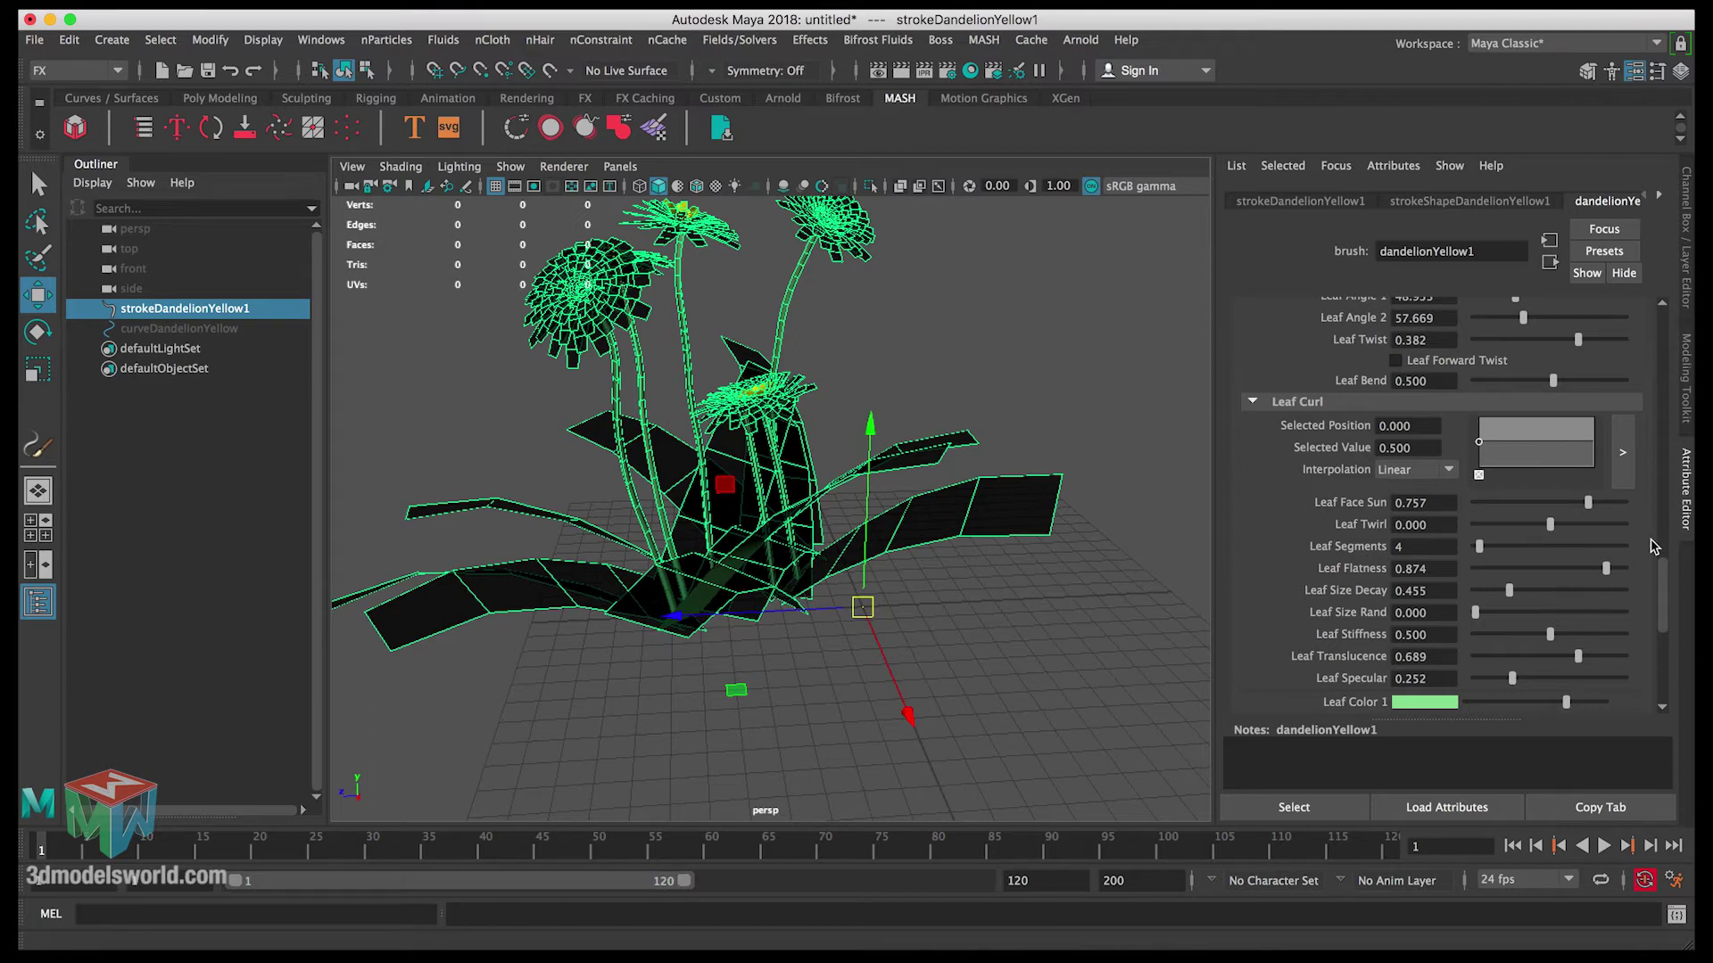
Expand the Flowers settings and set Num Flowers to 65.216, comparing the blooms with the dandelion reference photo in Safari.
drag(1665, 557, 1657, 624)
click(1319, 519)
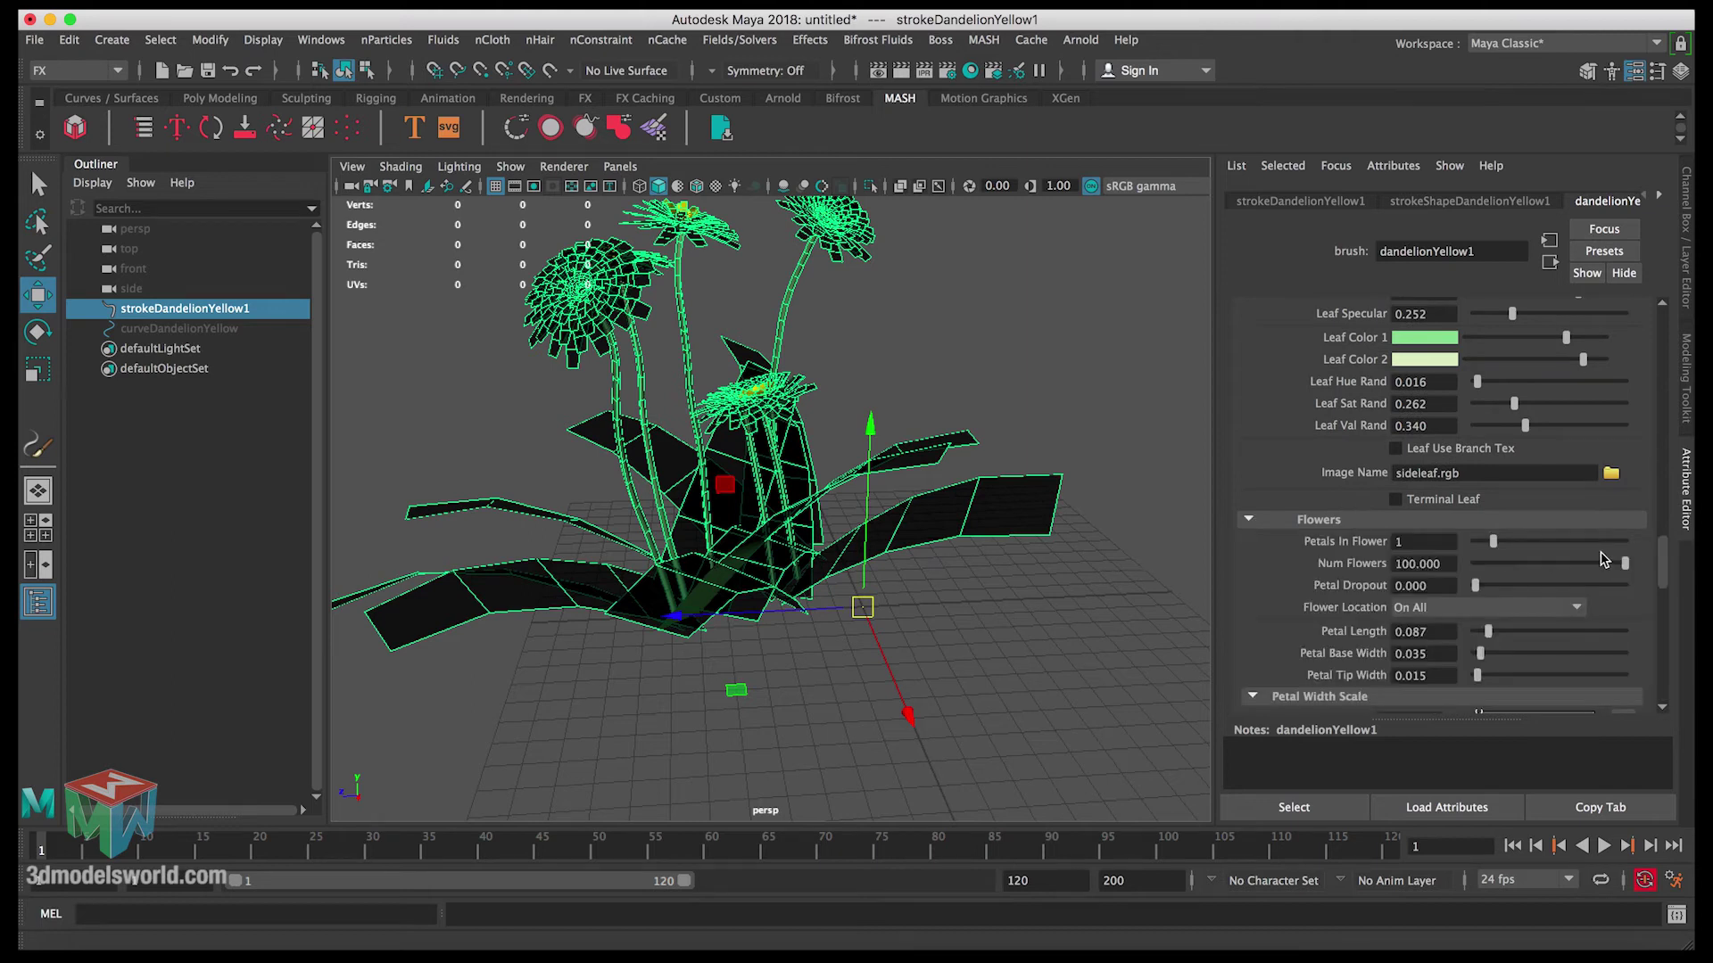
drag(1661, 559, 1662, 564)
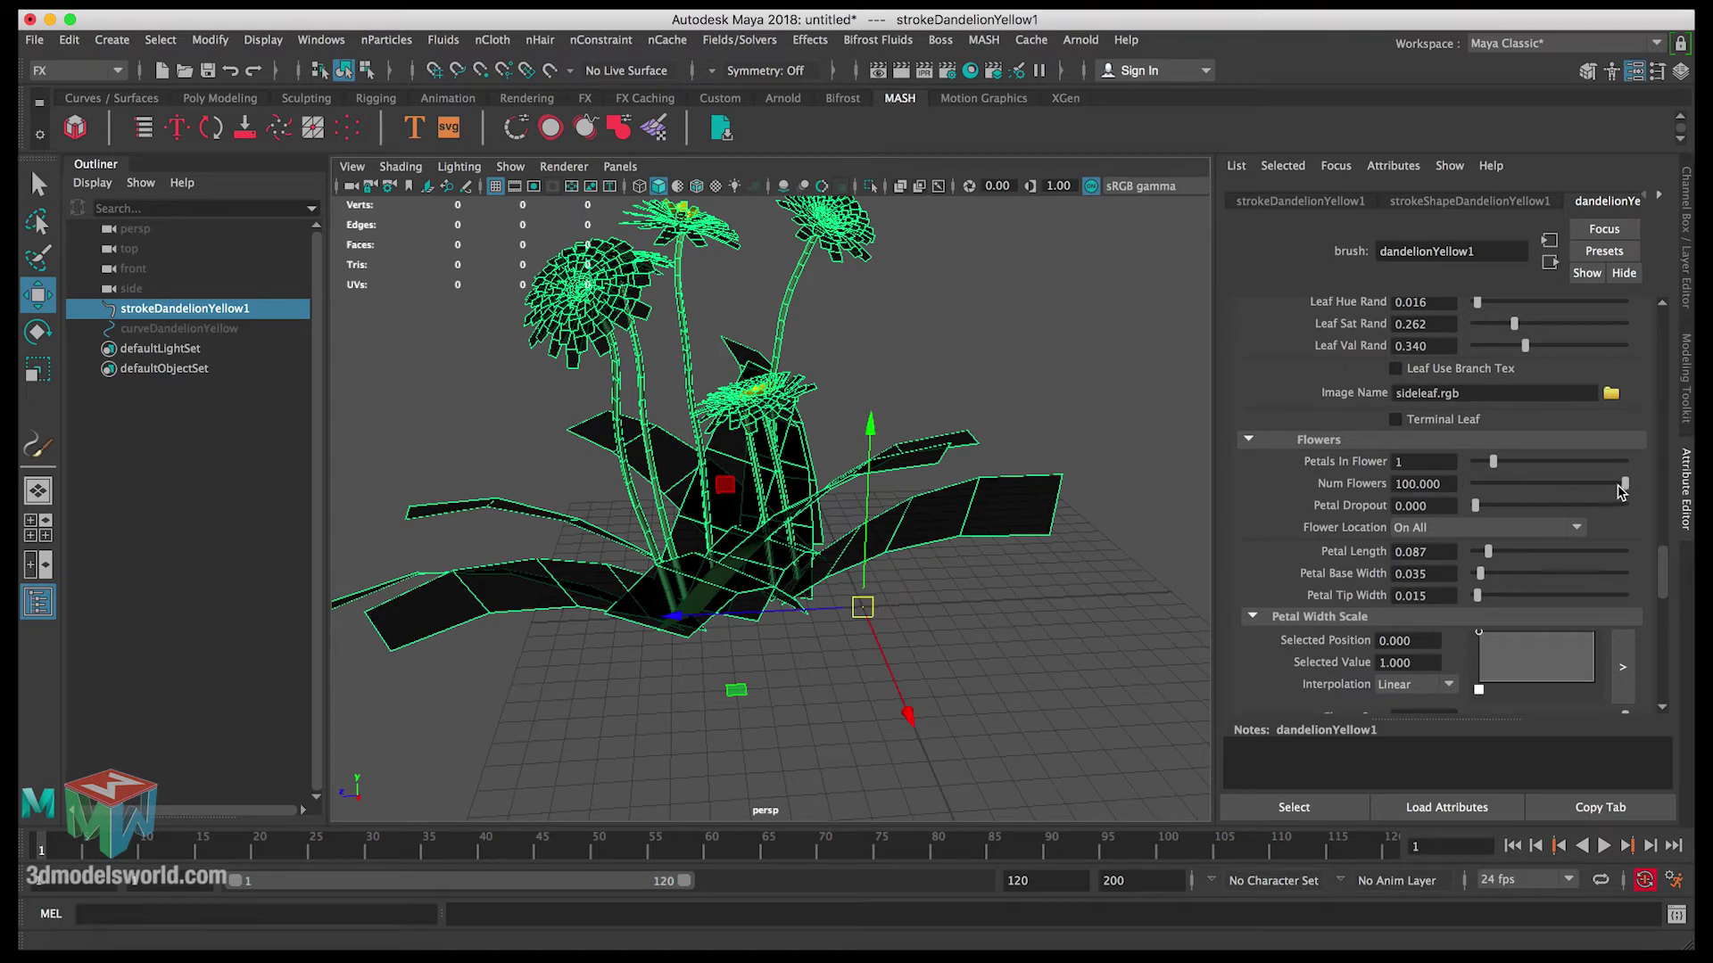
drag(1625, 491, 1555, 491)
alt+drag(1146, 466, 704, 466)
drag(1552, 489, 1603, 485)
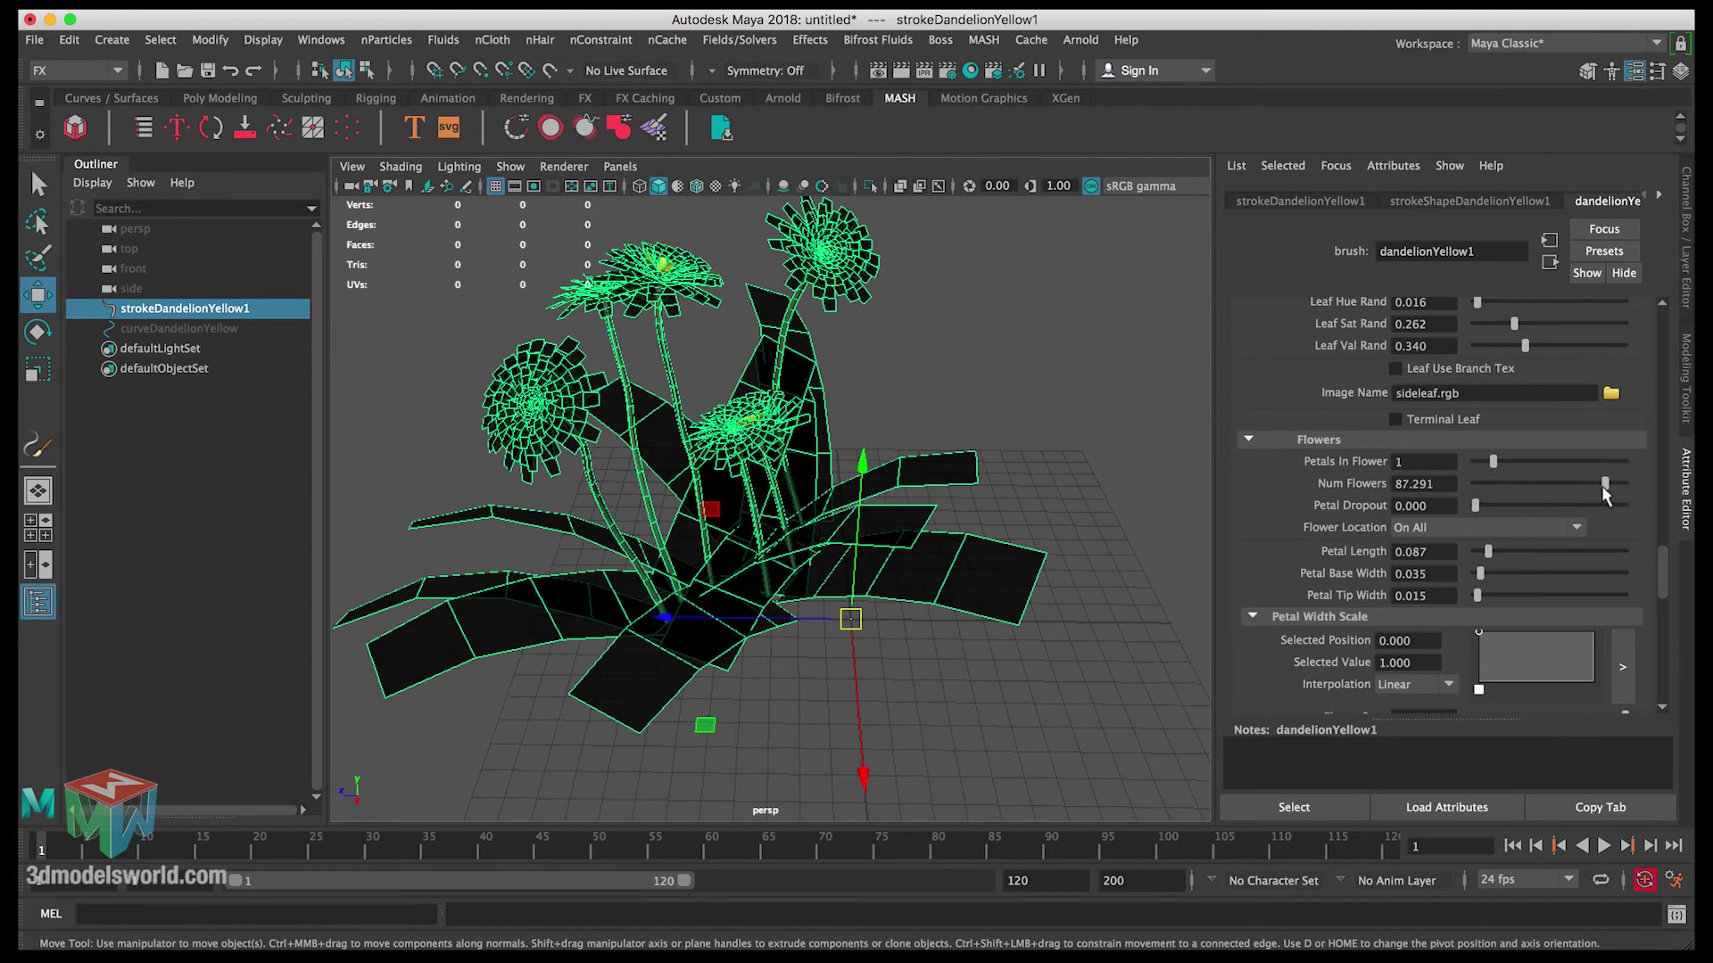
click(326, 935)
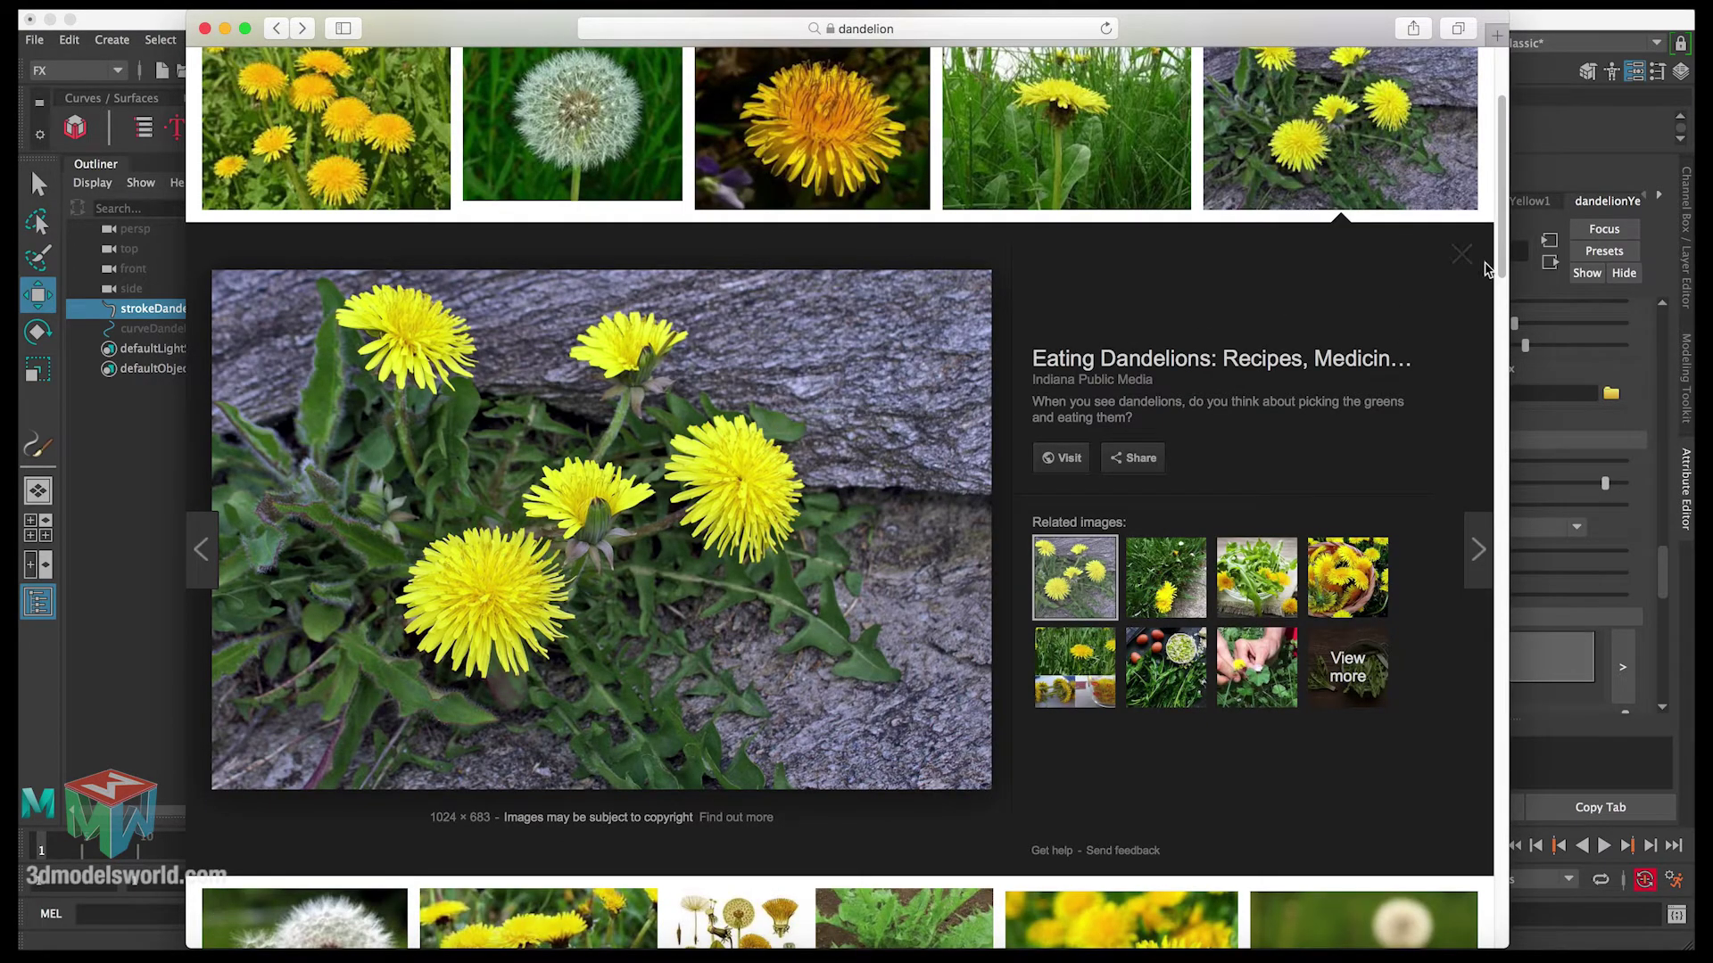
click(1511, 212)
drag(1606, 485, 1572, 487)
alt+drag(740, 465, 856, 353)
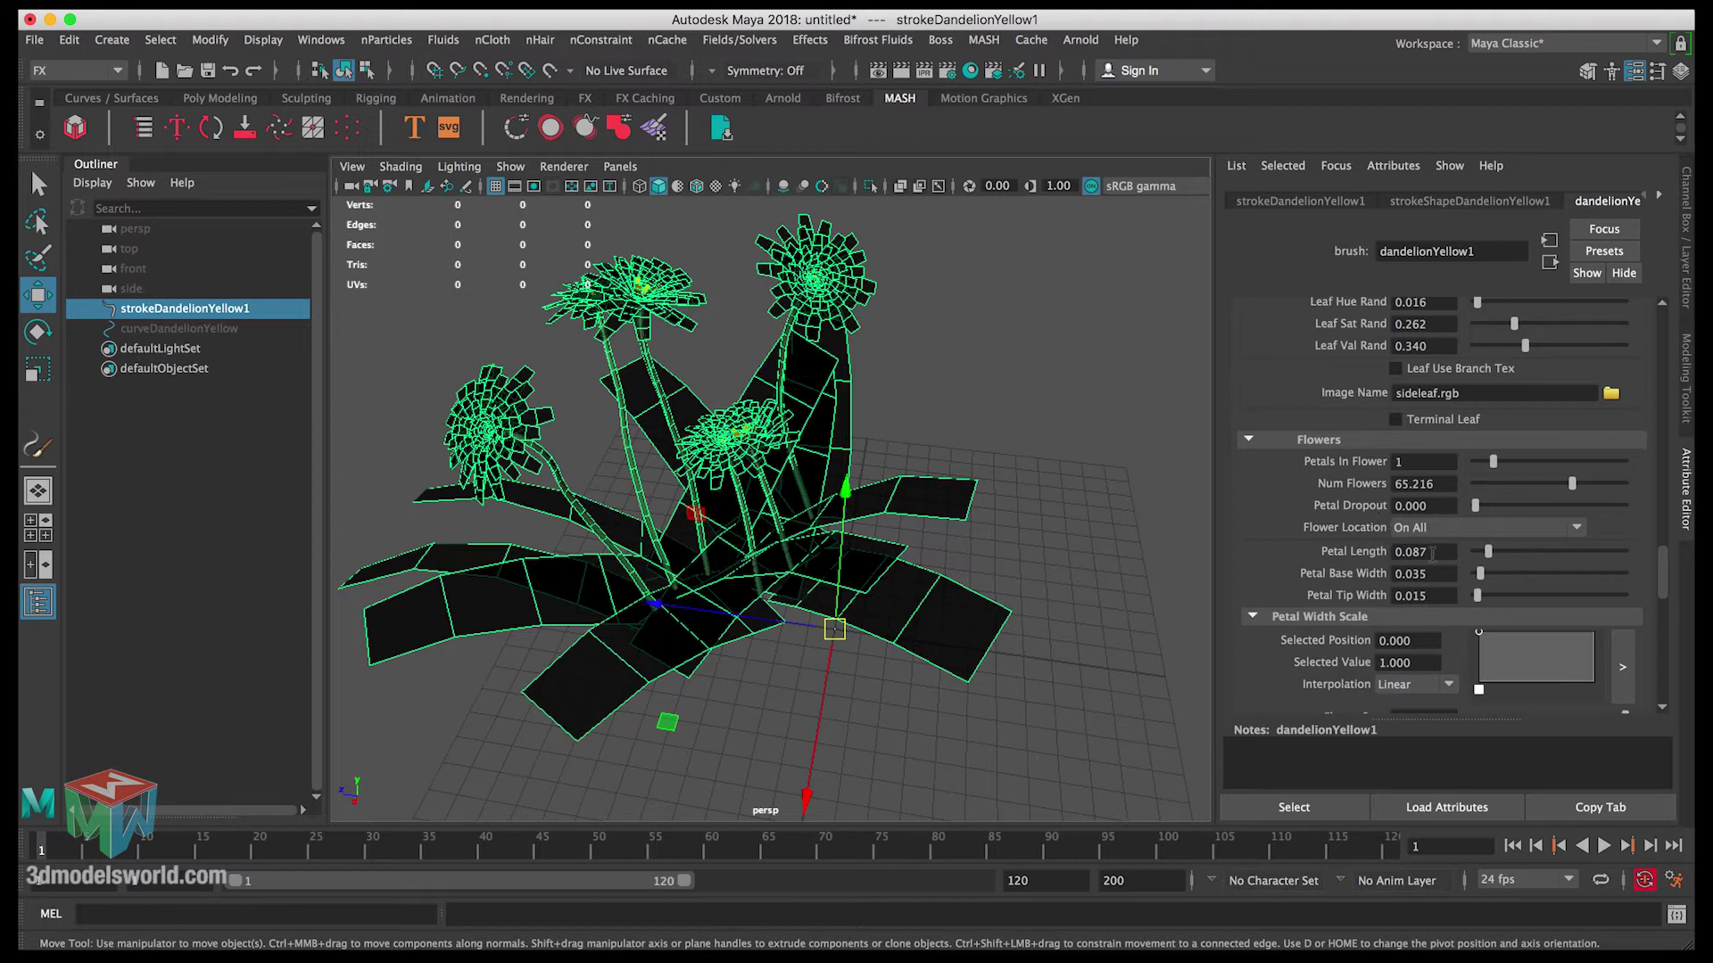
Set Petal Length to 0.070, checking the flower size against the dandelion reference photo in Safari.
drag(1488, 559, 1487, 562)
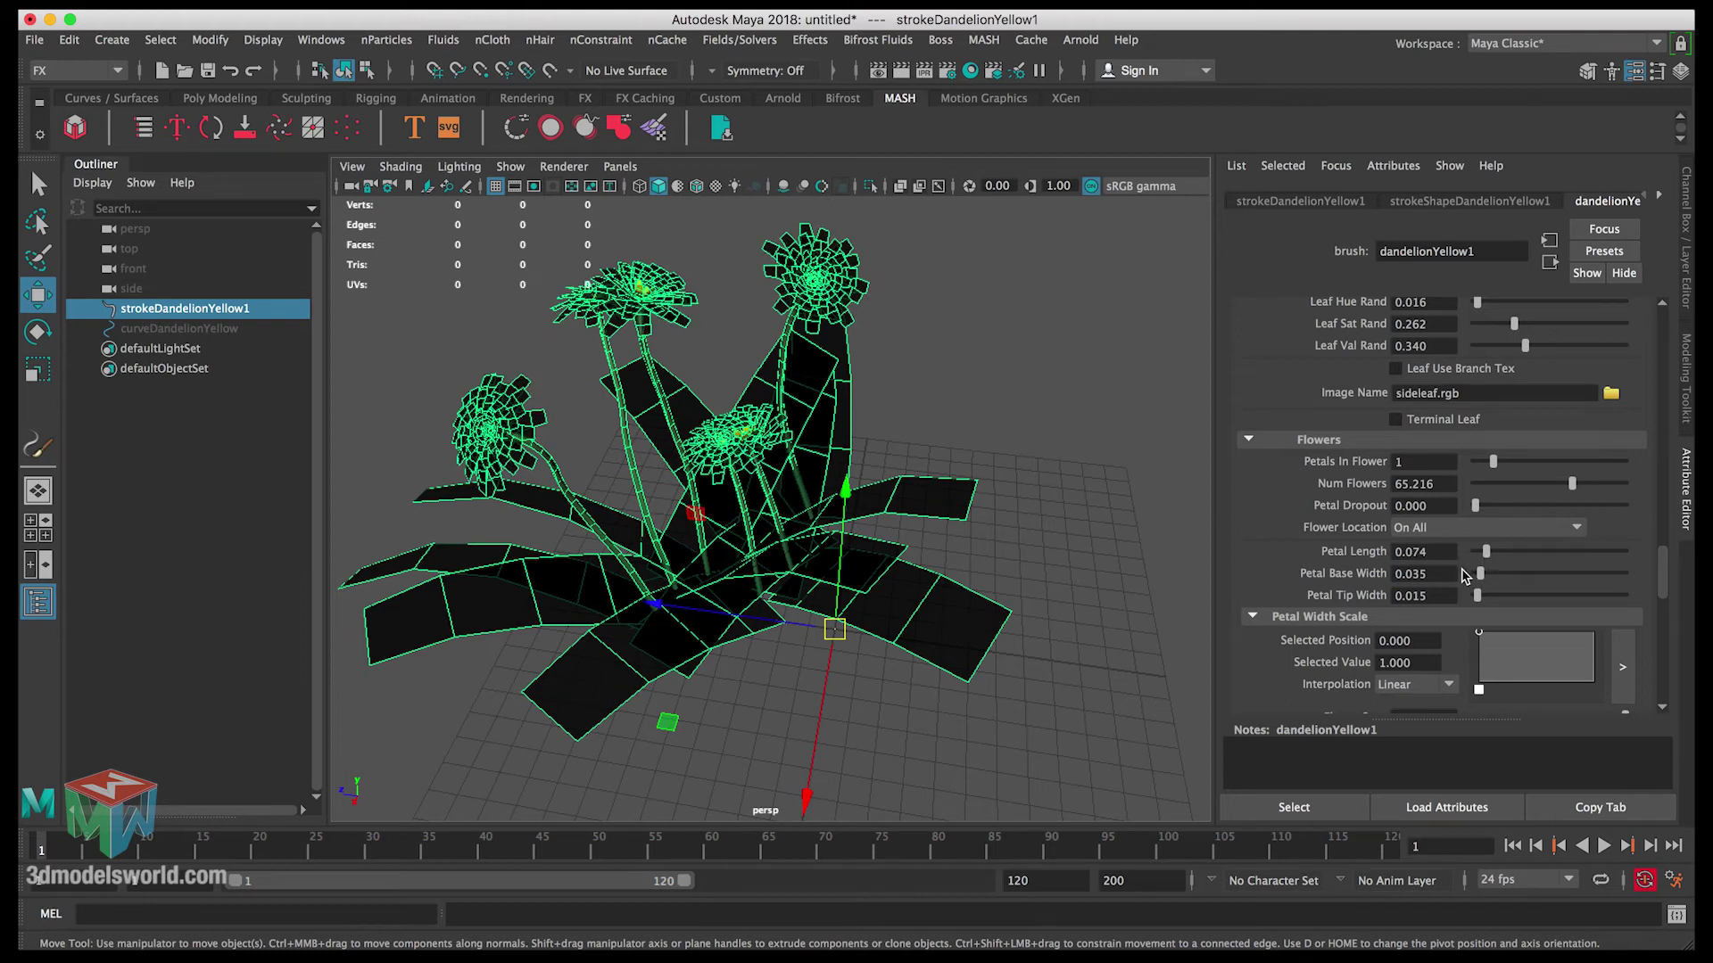
click(240, 947)
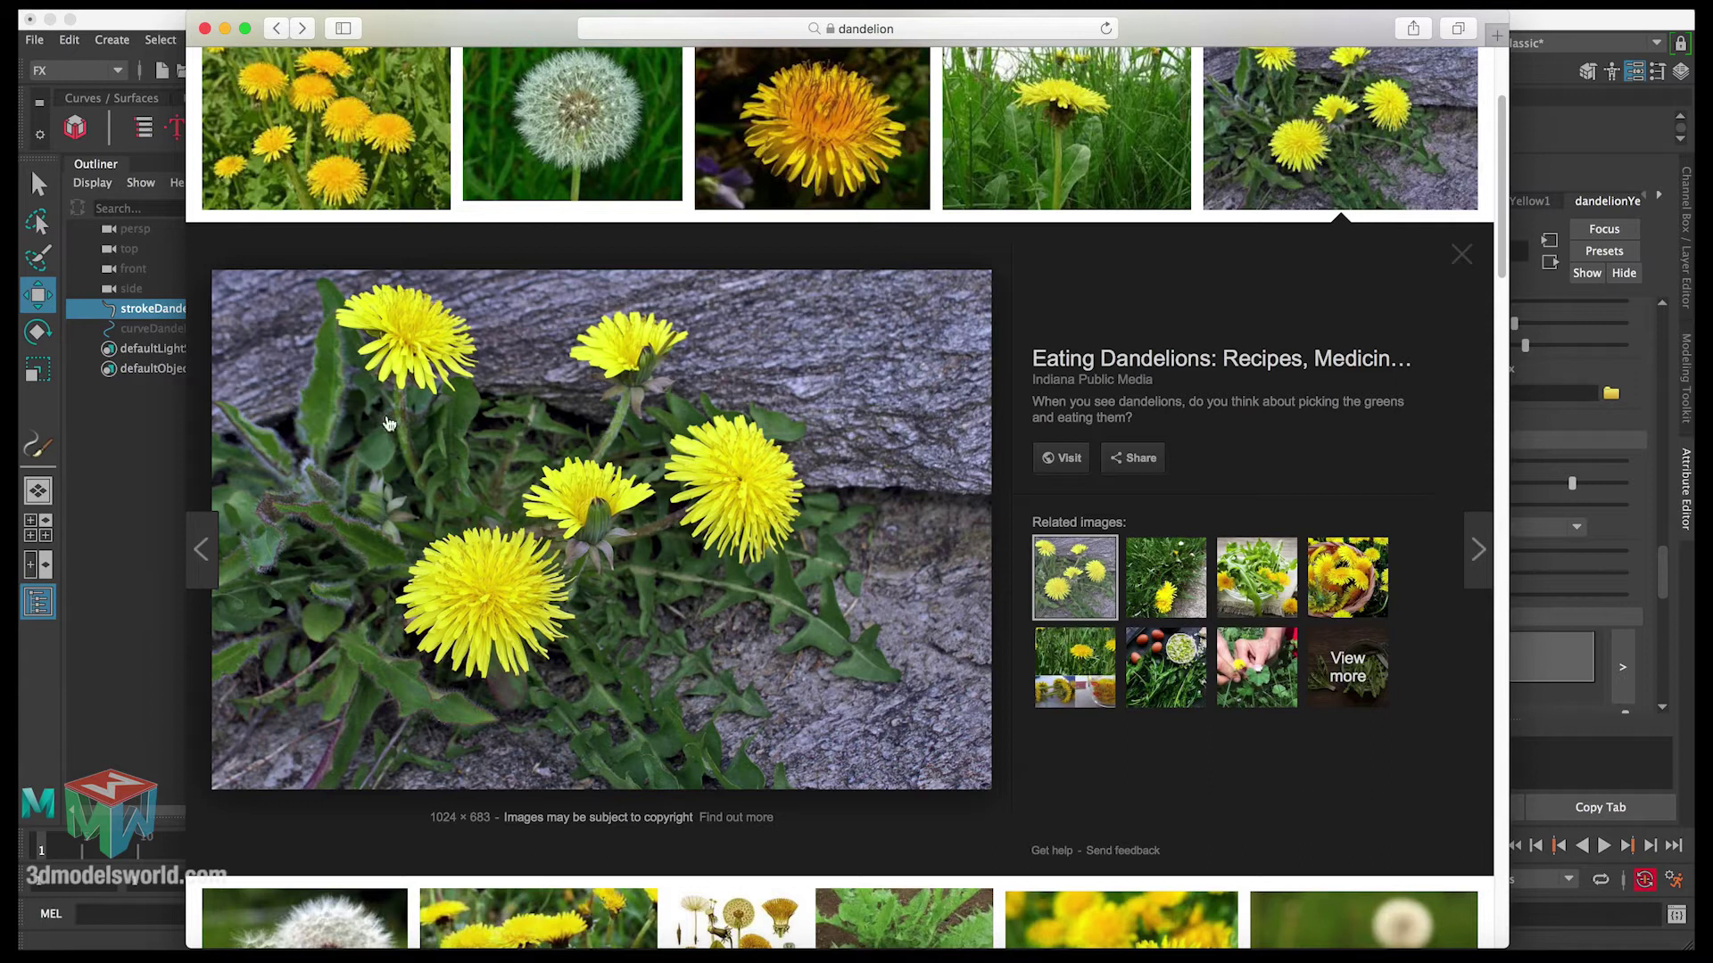
click(1556, 178)
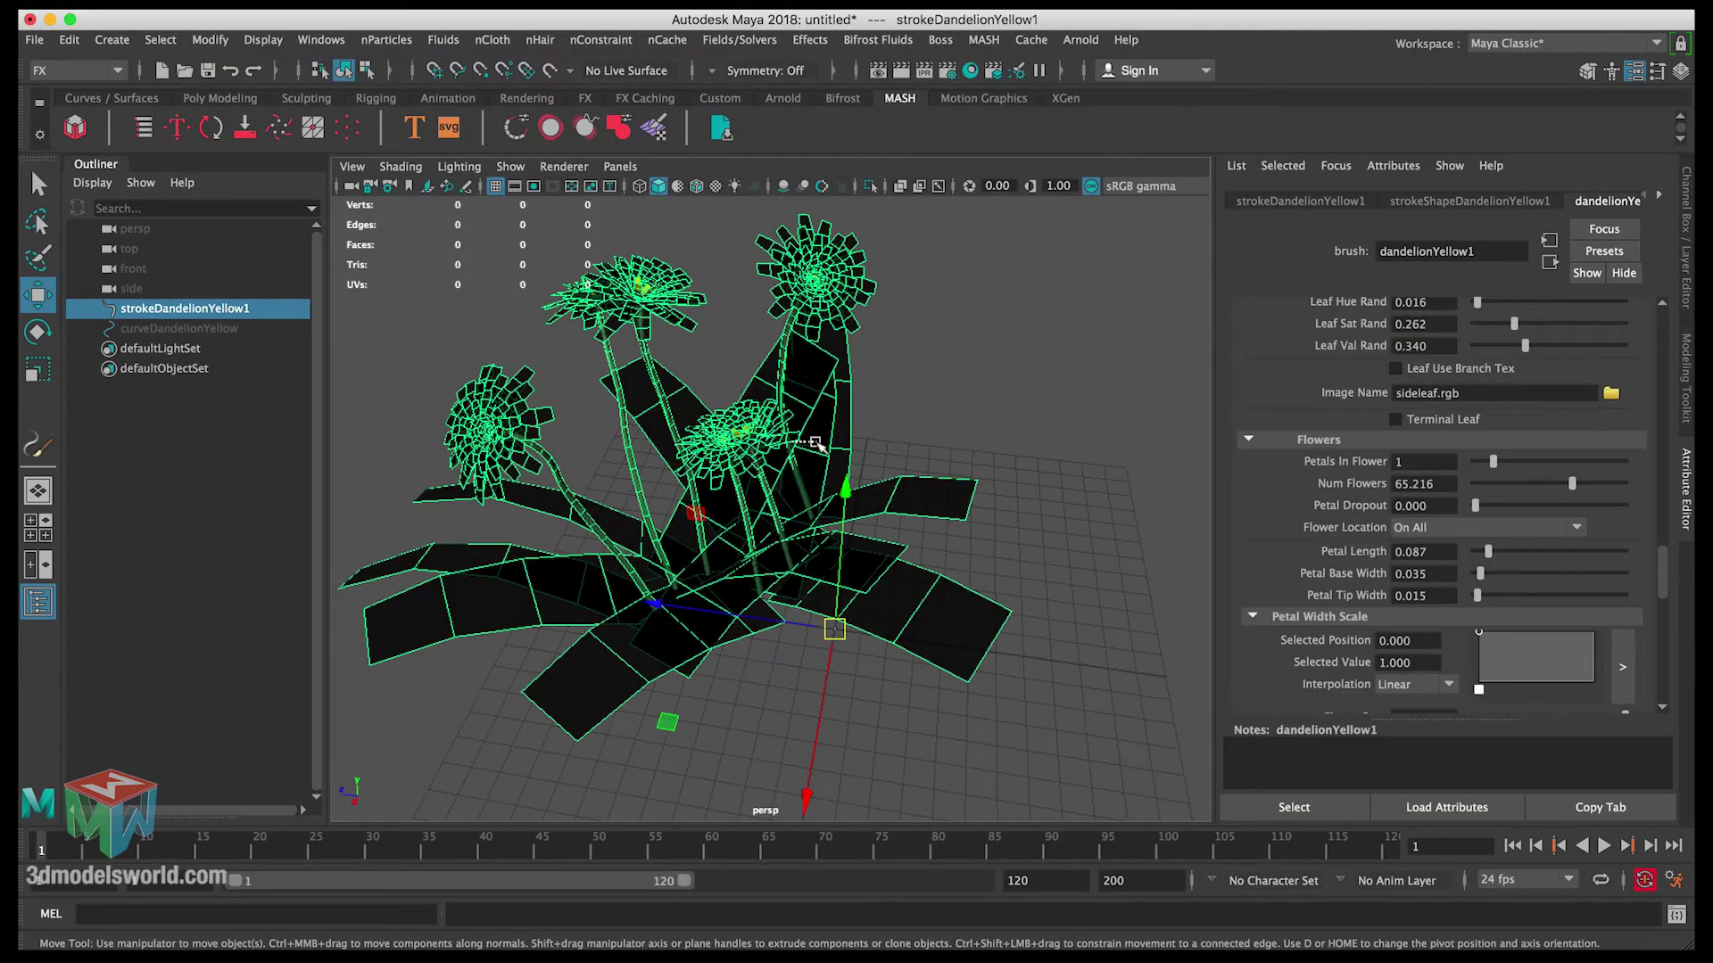
alt+drag(768, 460, 839, 429)
scroll(840, 429, up, 3)
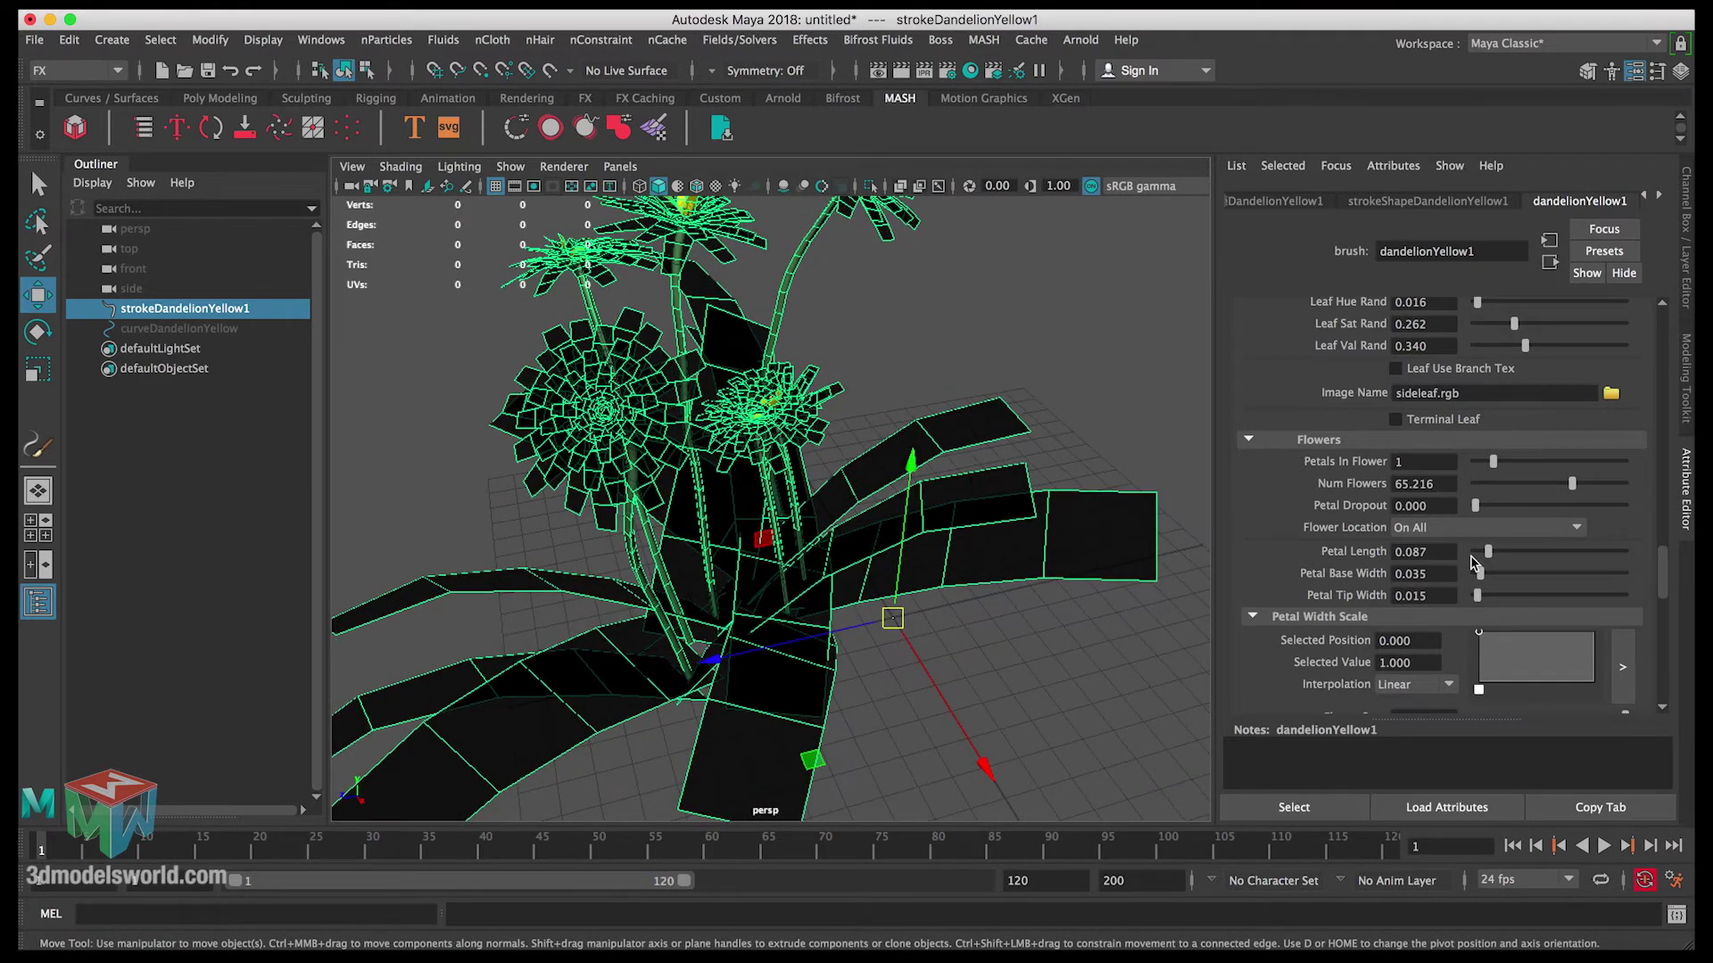
click(1414, 552)
key(Return)
scroll(942, 490, down, 5)
alt+drag(943, 490, 774, 696)
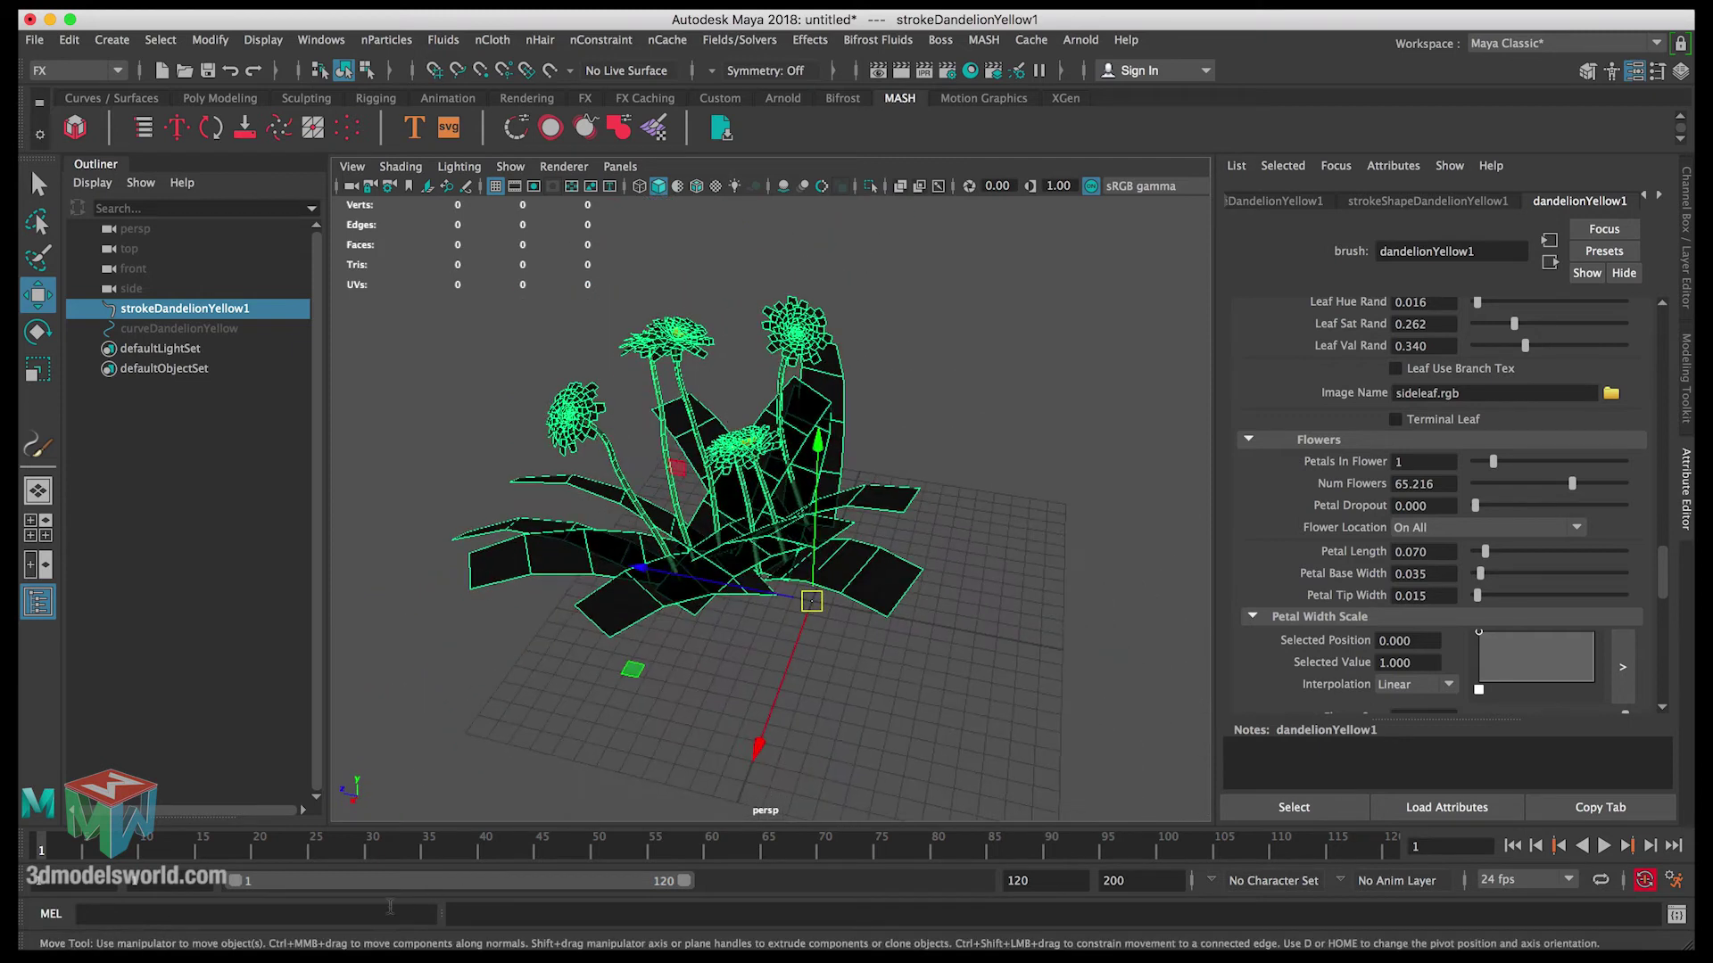
Switch to Safari to examine the flower proportions in the dandelion photos, and return to Maya to set Petal Length to 0.075.
click(238, 936)
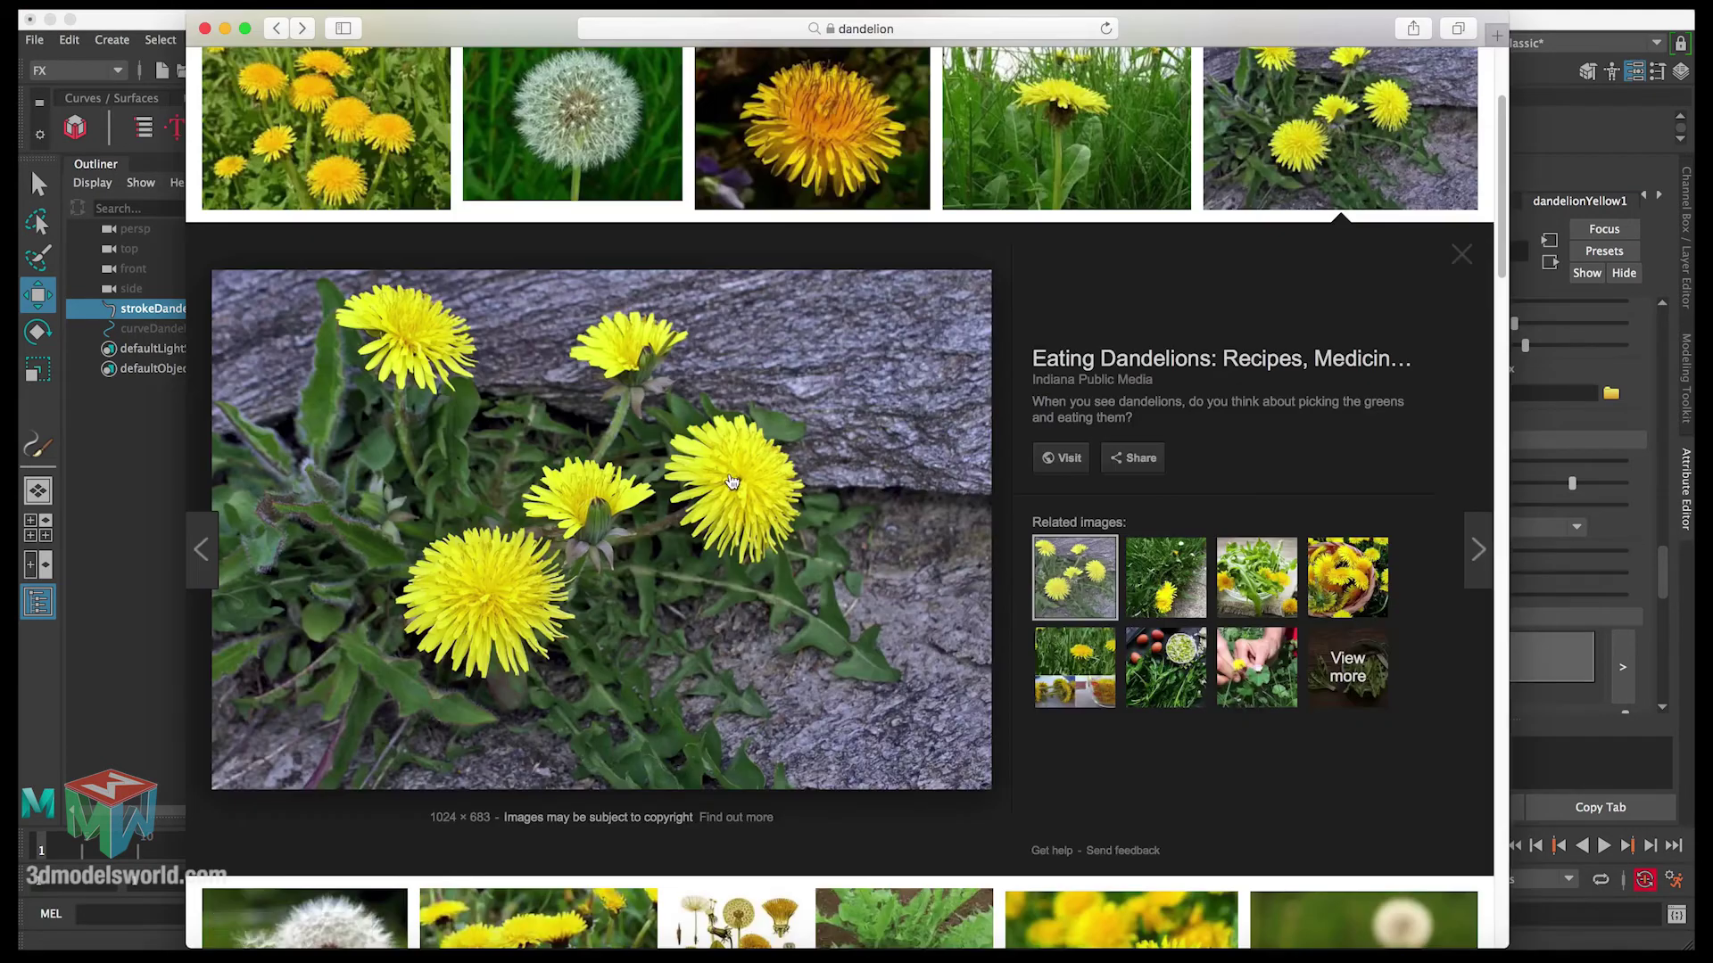
scroll(732, 481, up, 3)
scroll(934, 406, down, 1)
scroll(935, 406, down, 3)
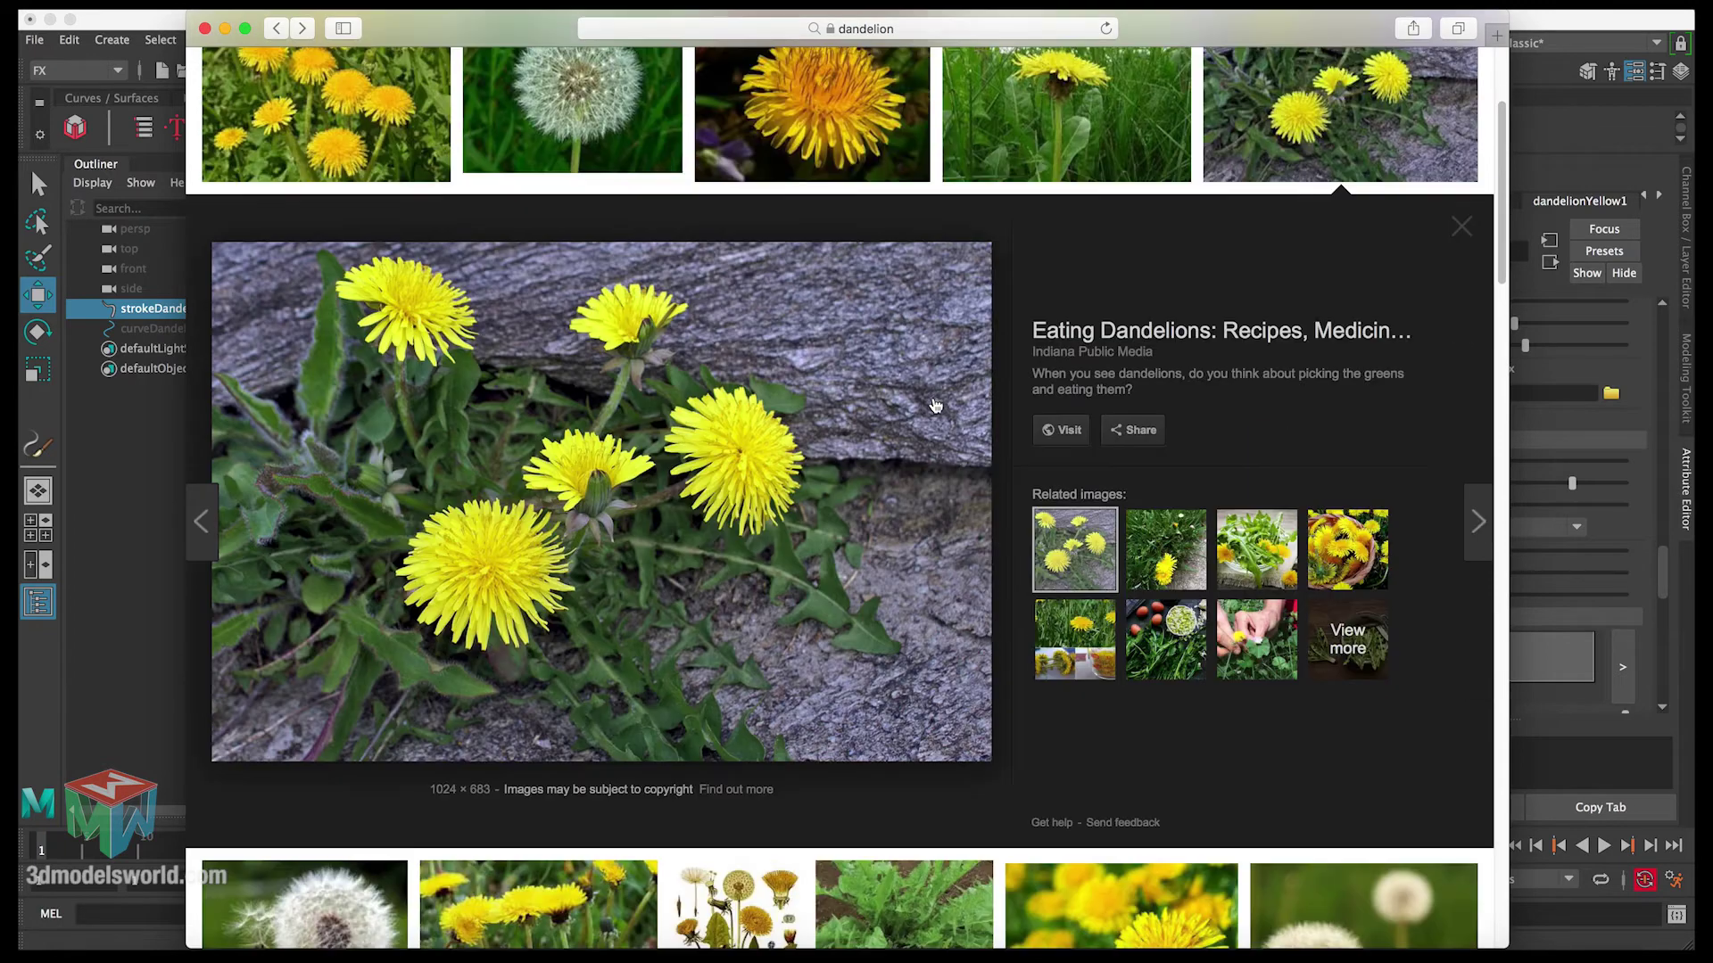
scroll(904, 379, down, 3)
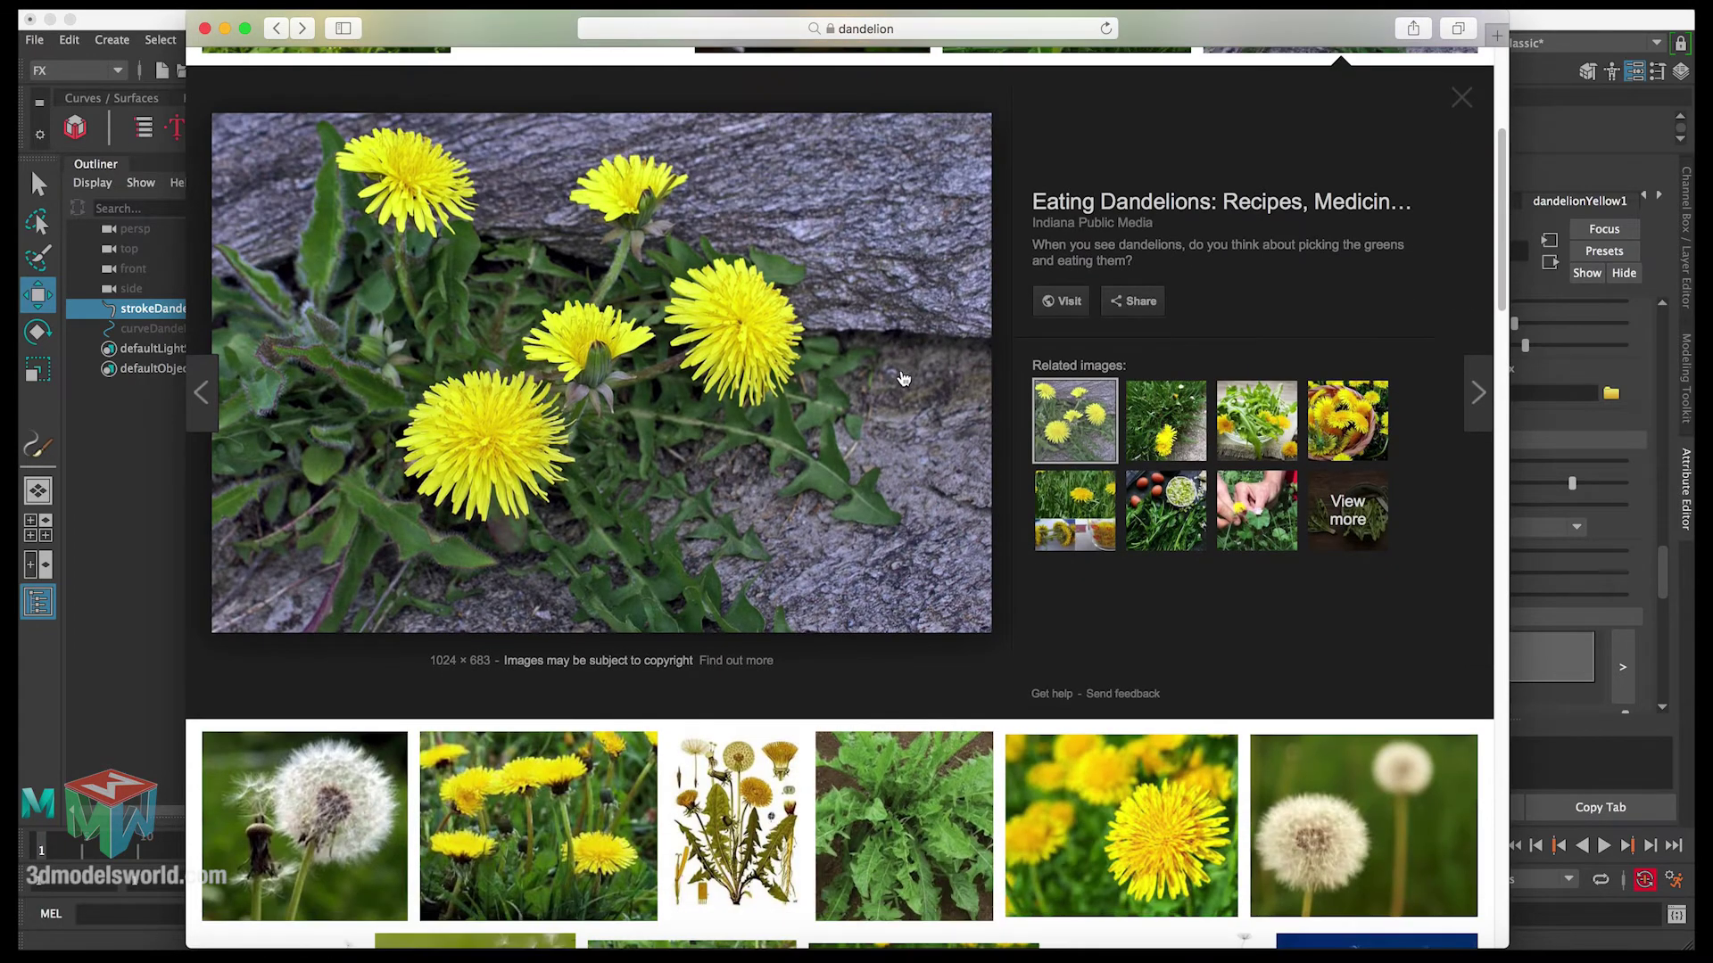
scroll(904, 379, up, 8)
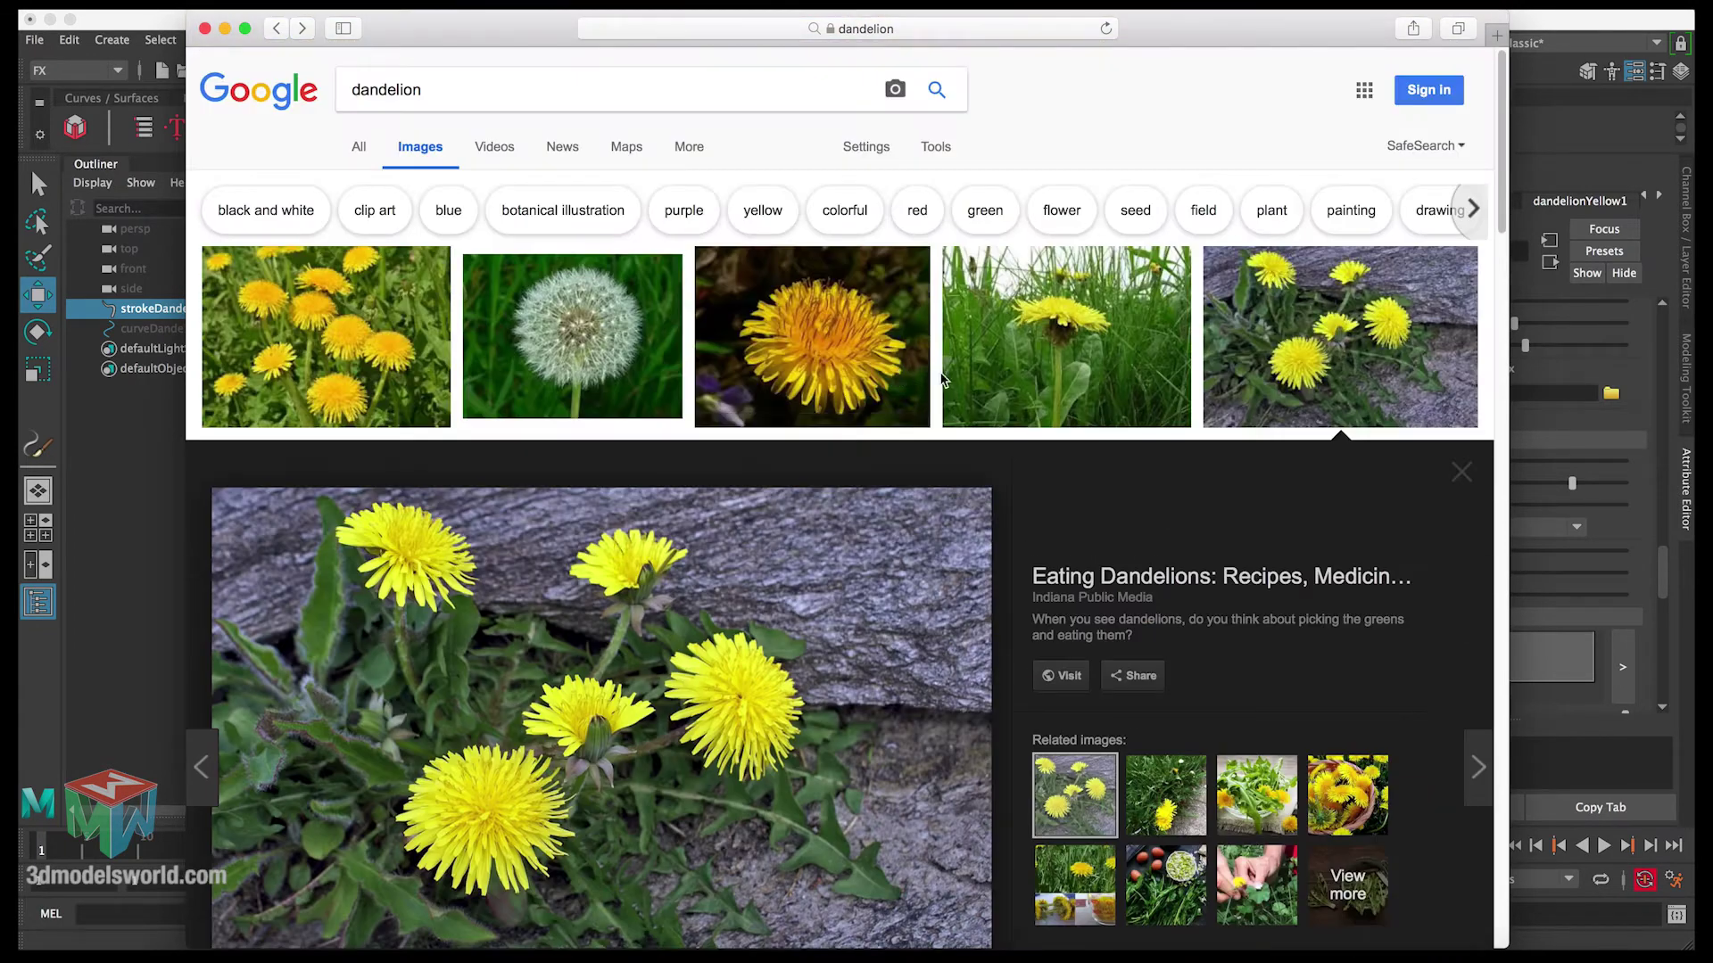
click(1525, 165)
mouse_move(939, 511)
alt+mouse_down()
mouse_move(895, 505)
mouse_move(929, 474)
alt+mouse_up()
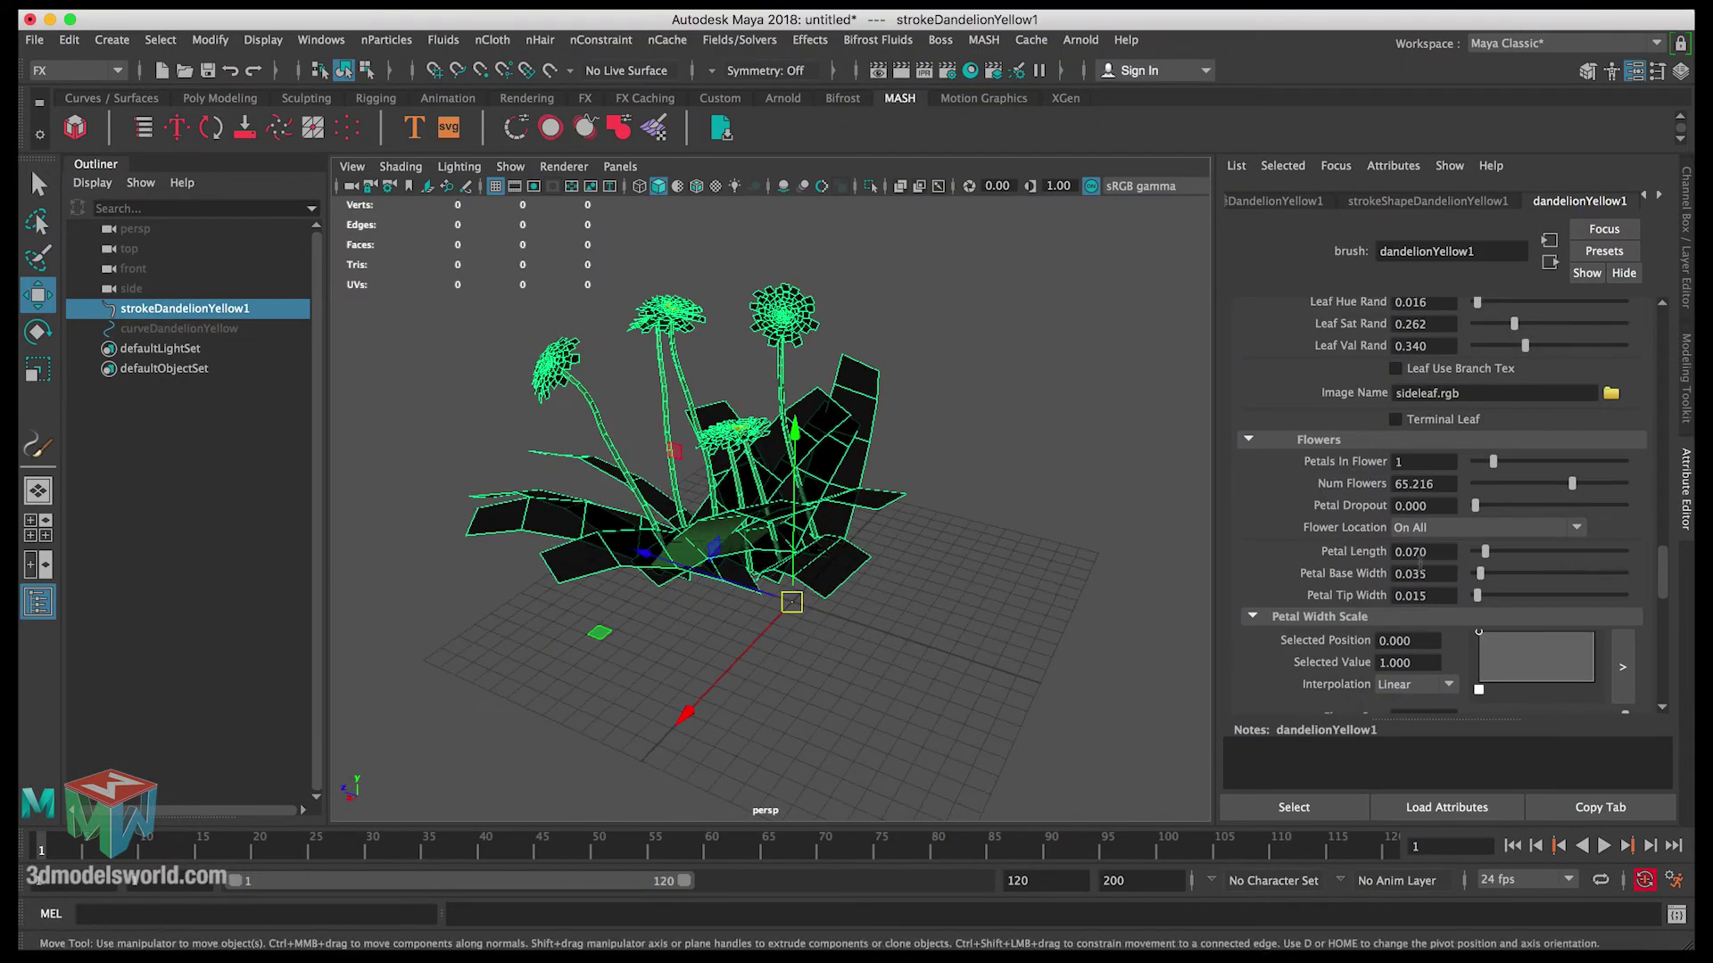
drag(1421, 553, 1428, 553)
key(Return)
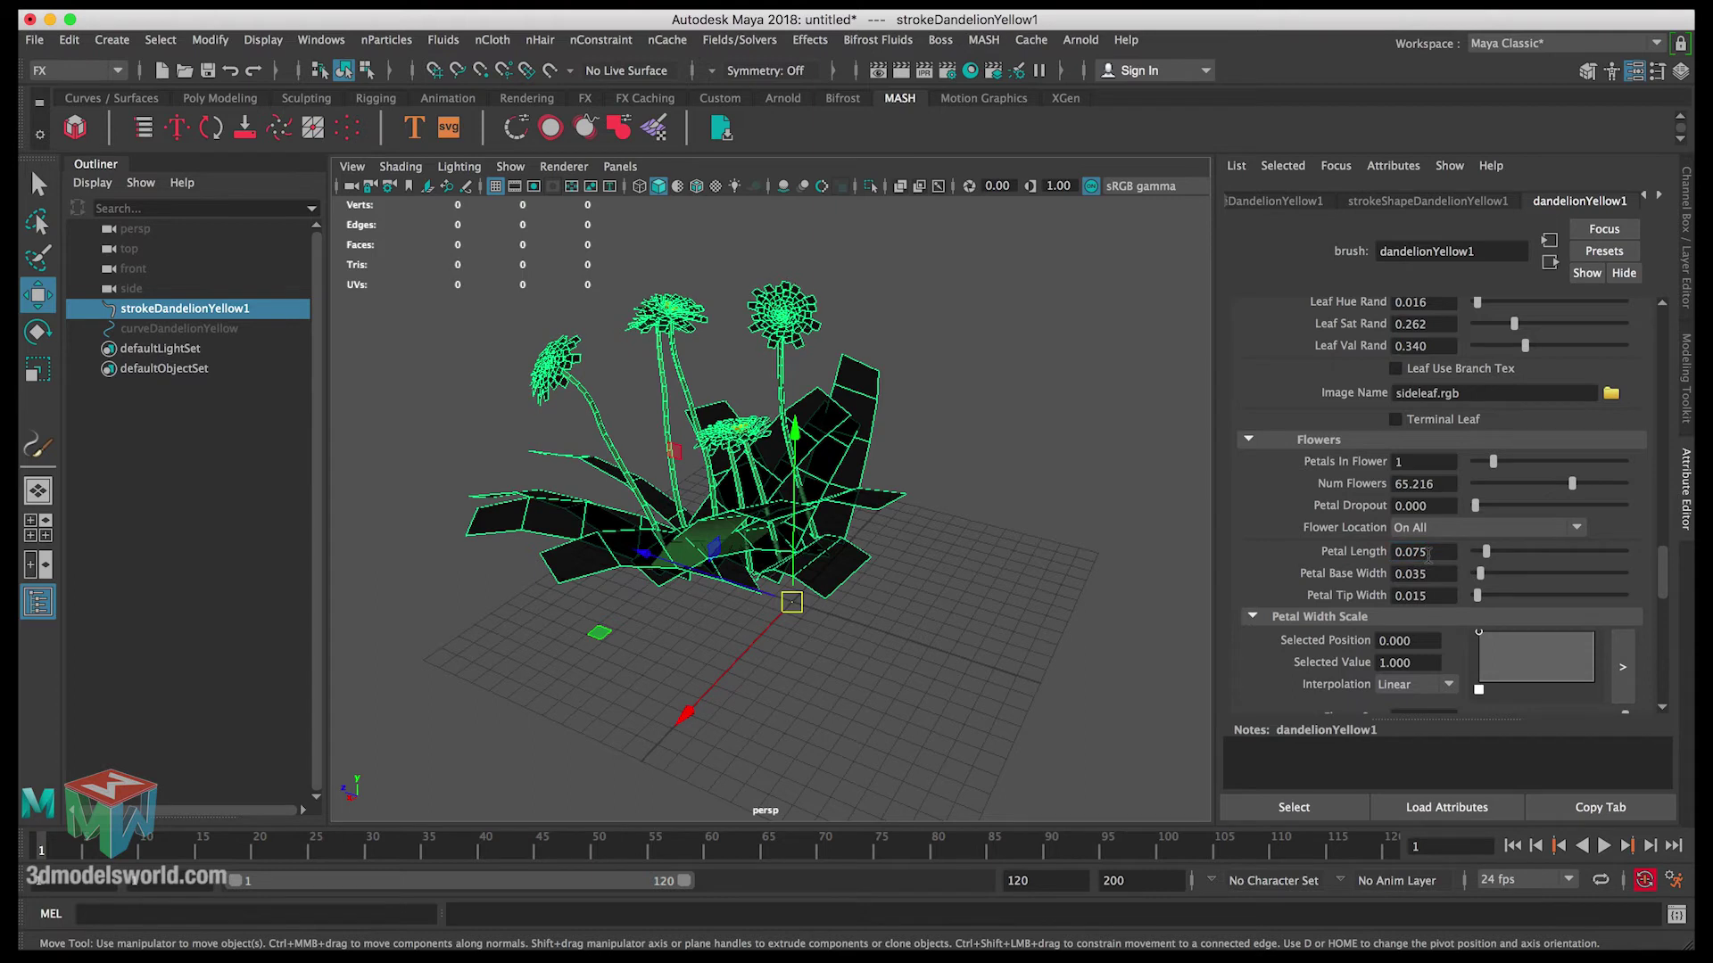
scroll(1017, 544, up, 3)
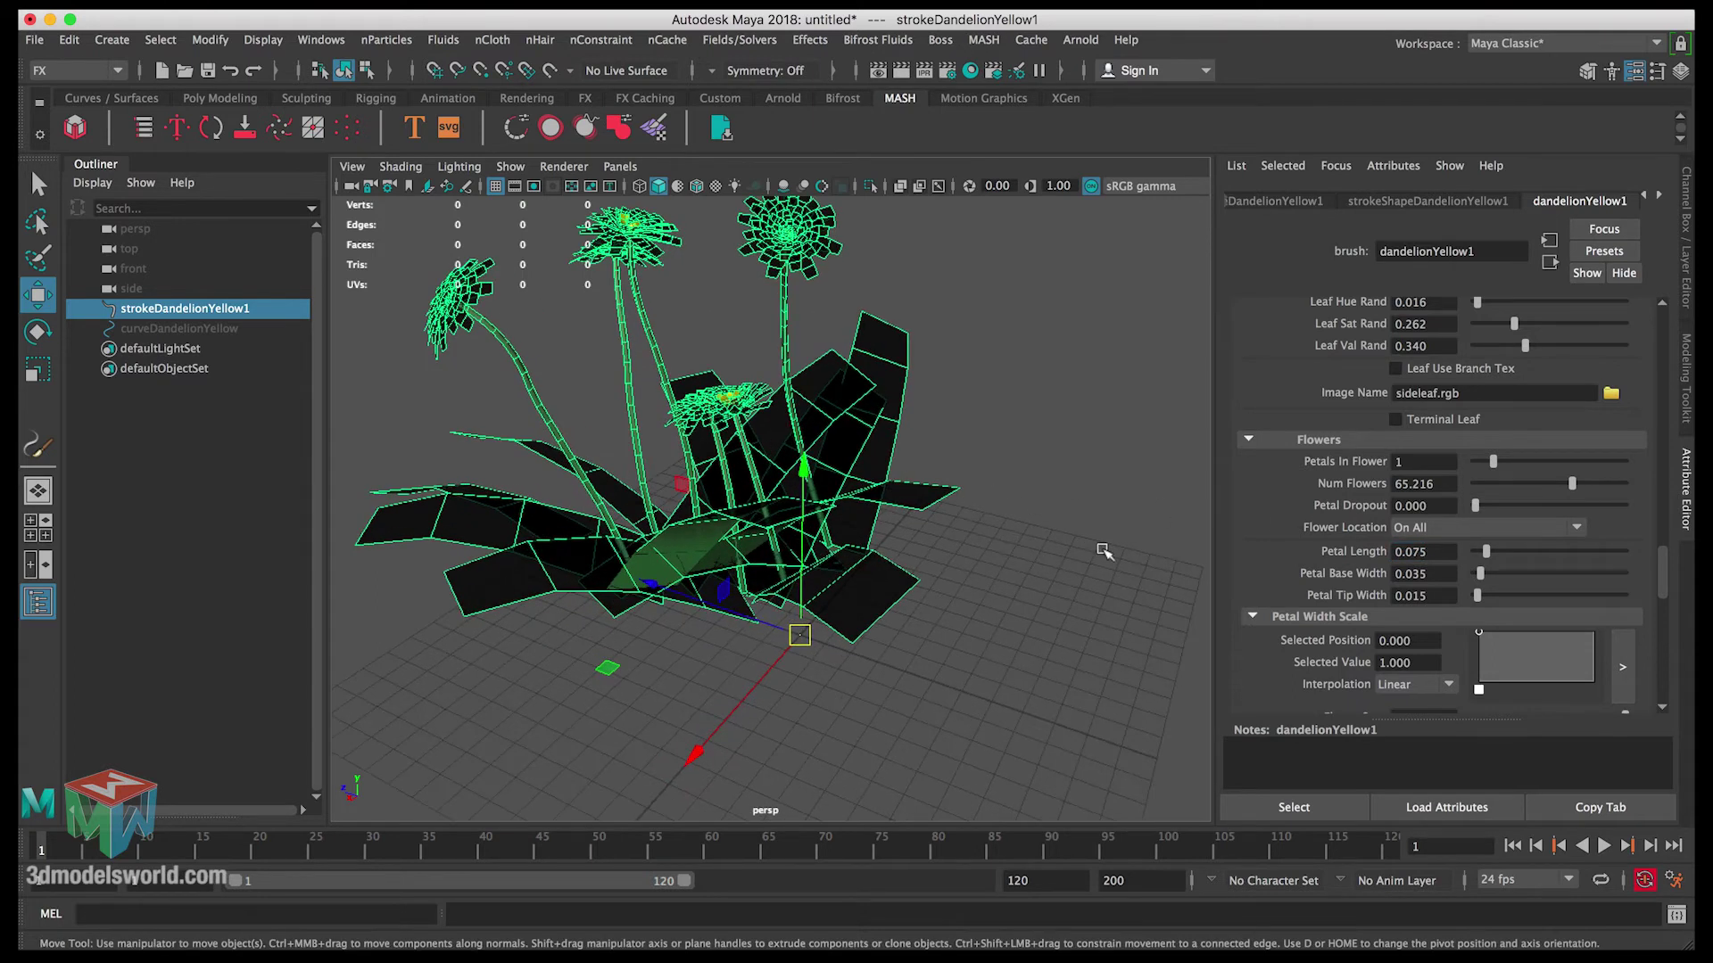
Try Petal Segments at 12 in the Petal Curl settings, and undo the change.
drag(1665, 559, 1673, 611)
drag(1482, 532, 1493, 534)
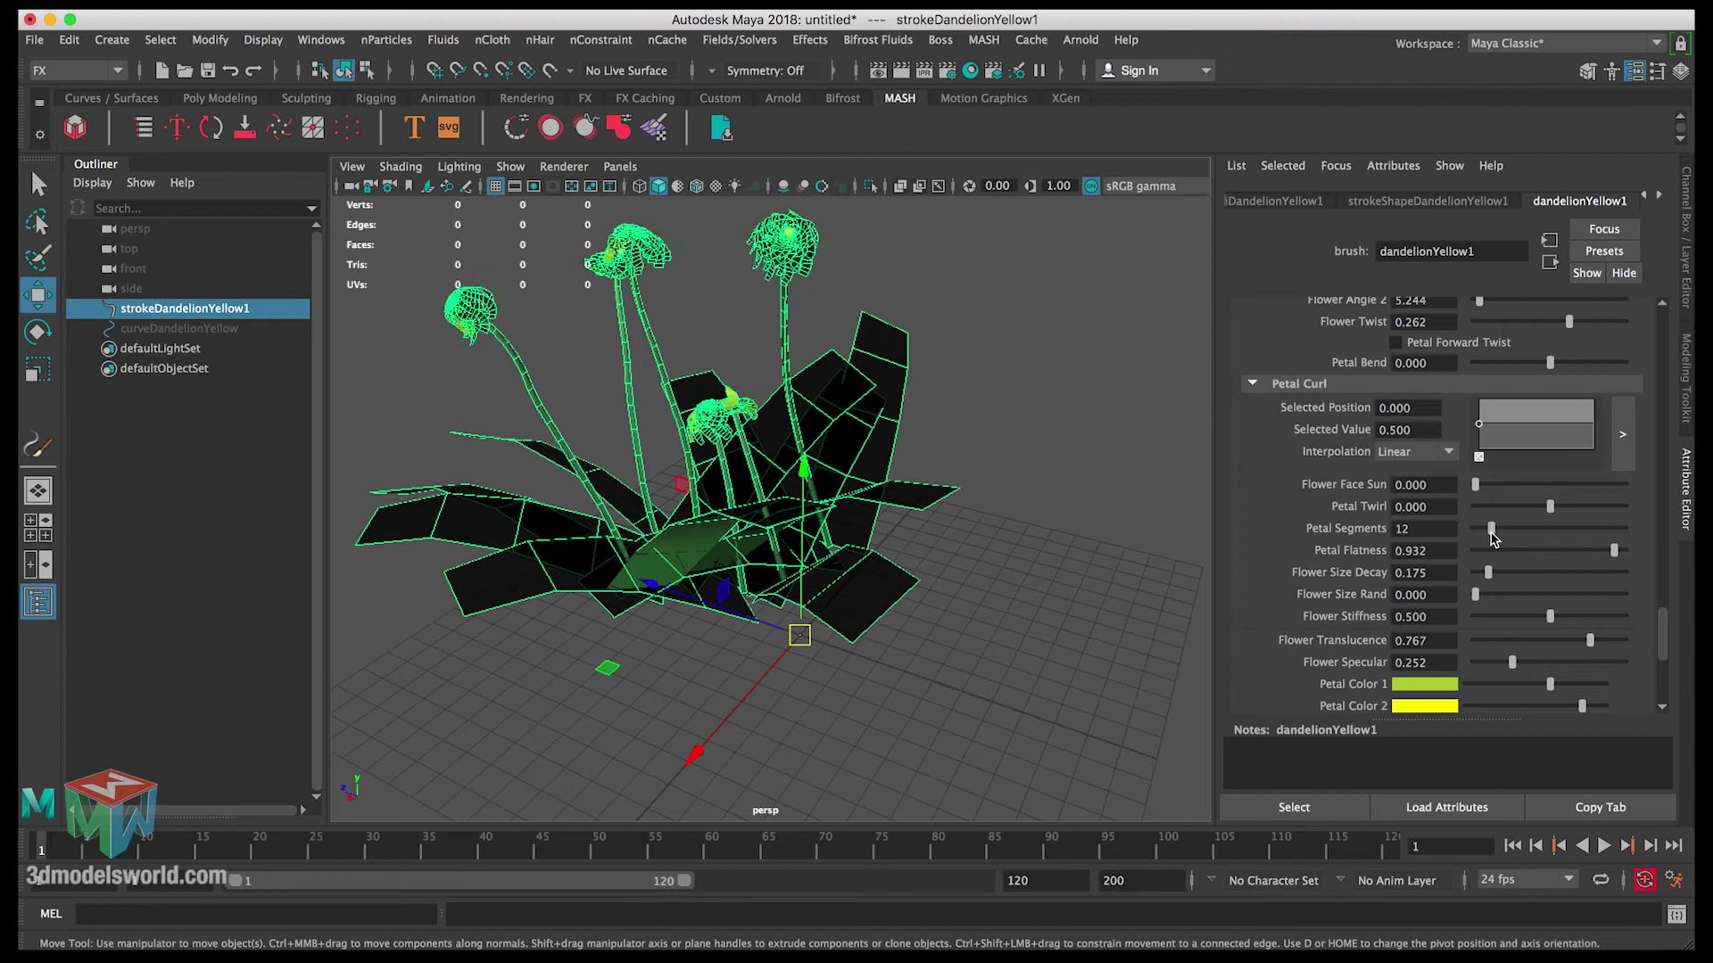
scroll(855, 340, up, 6)
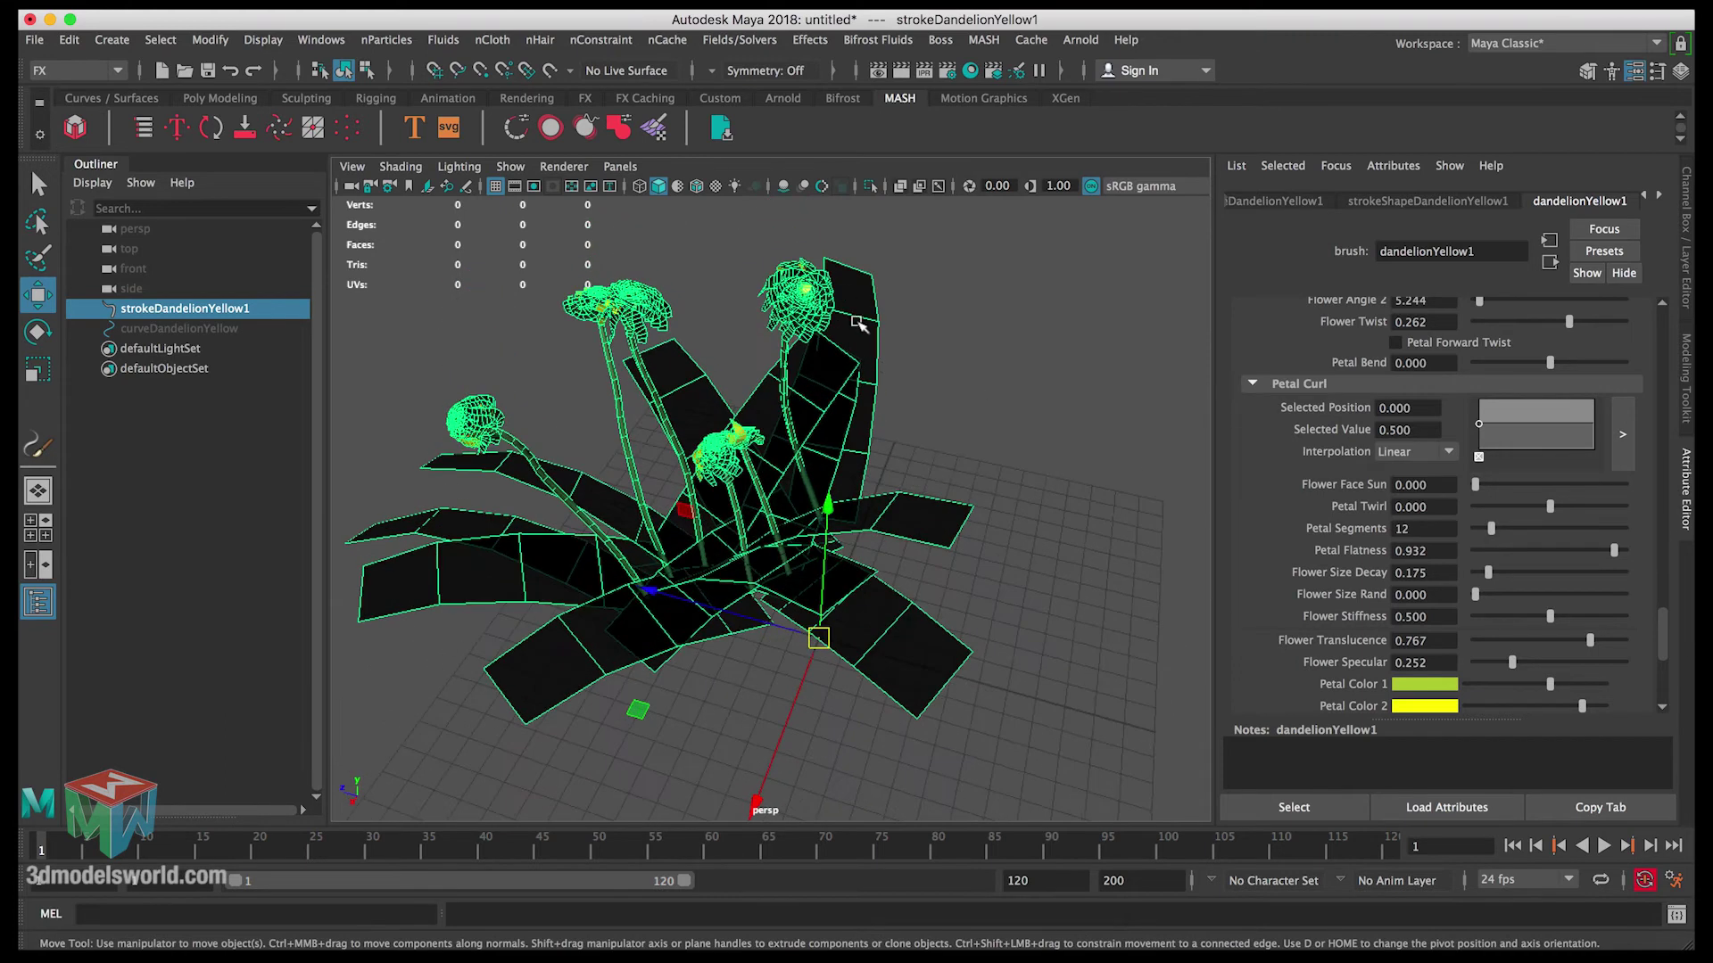
key(ctrl+z)
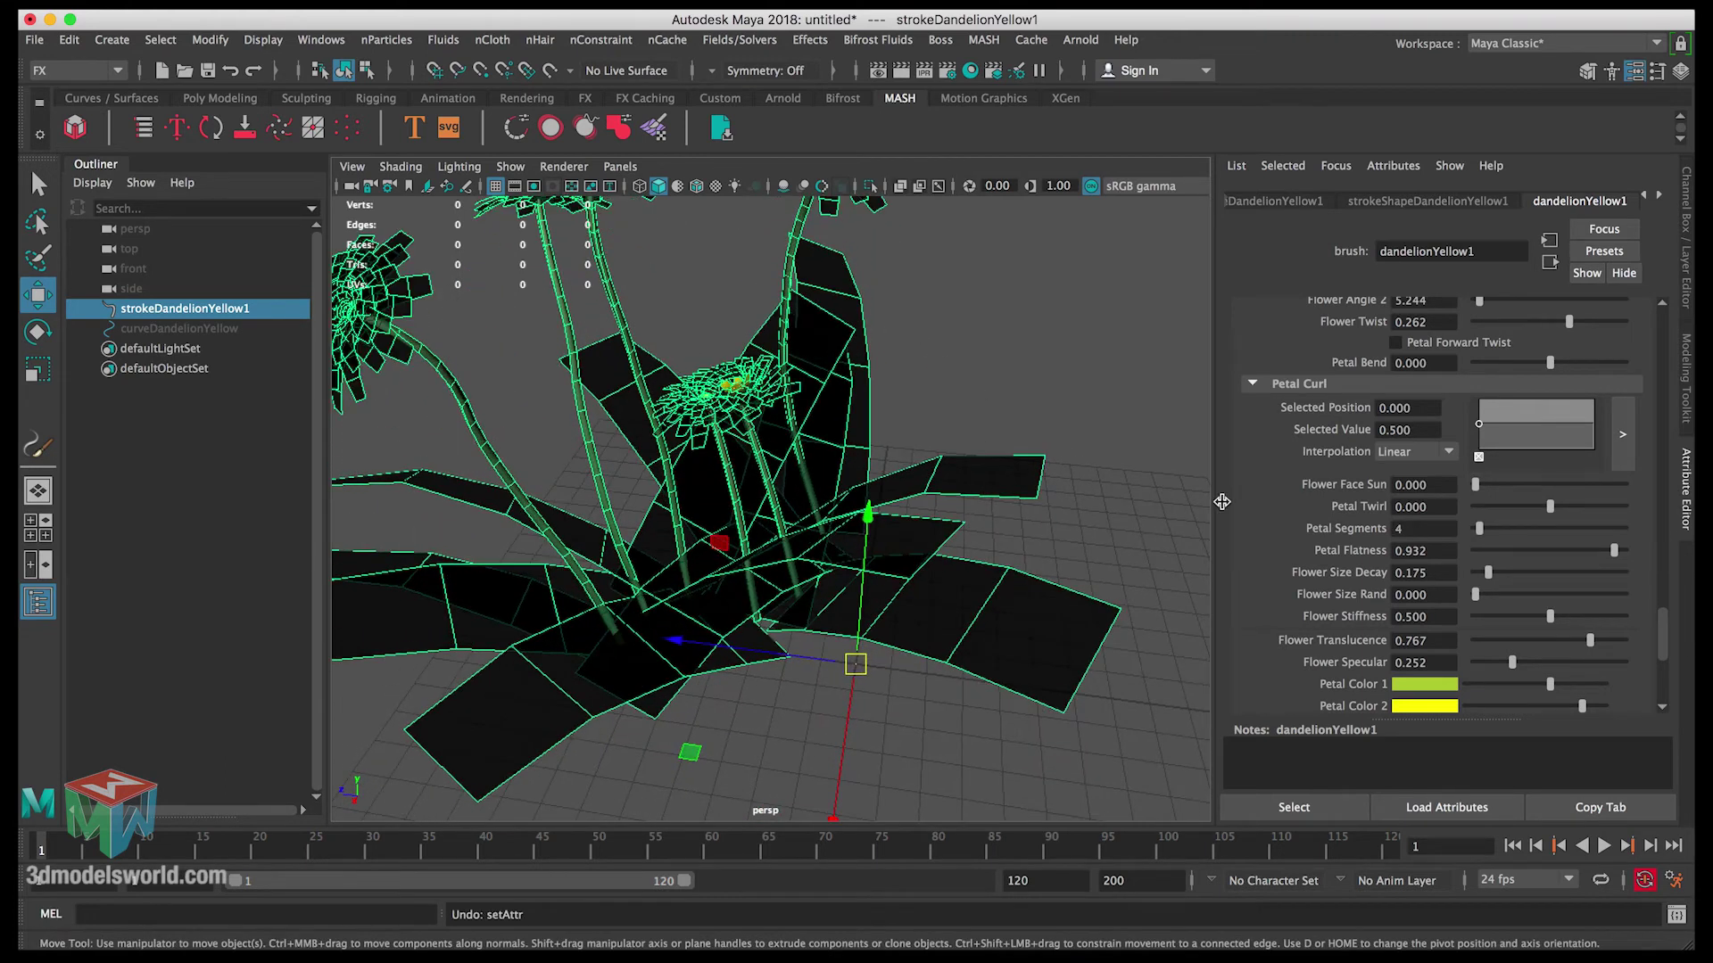
Compare the shape of the flower heads with Petal Segments at 1 and at 4.
click(1410, 528)
text(1)
key(Return)
alt+drag(994, 478, 902, 423)
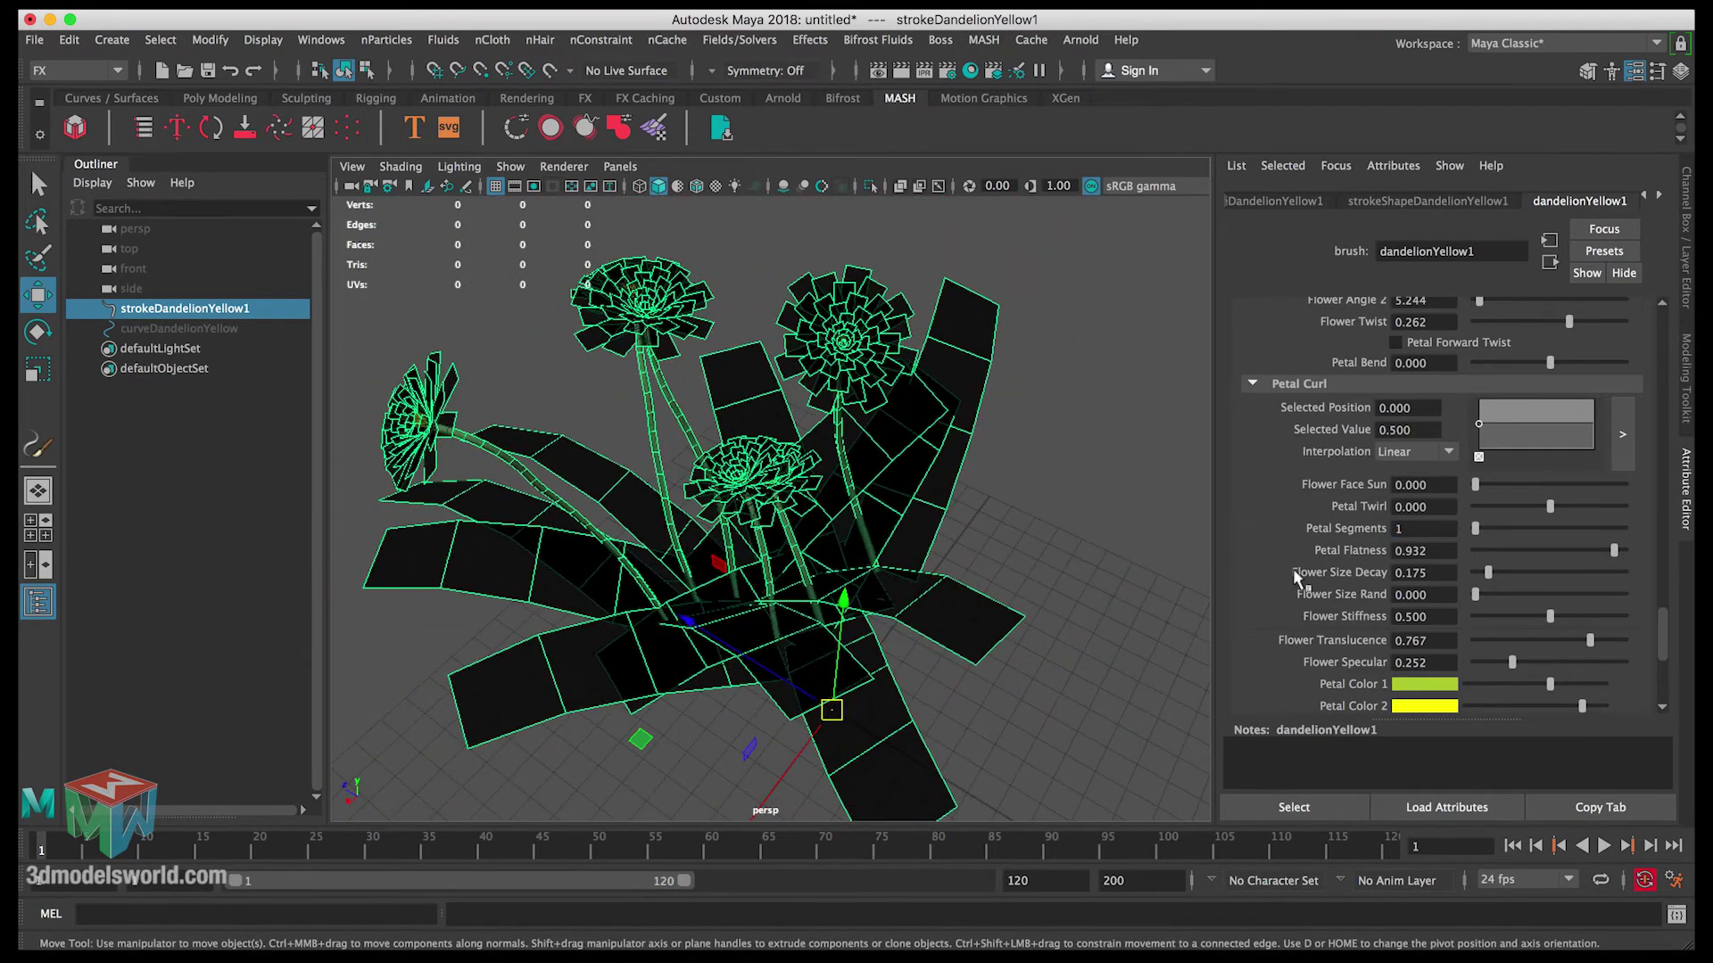
click(1439, 527)
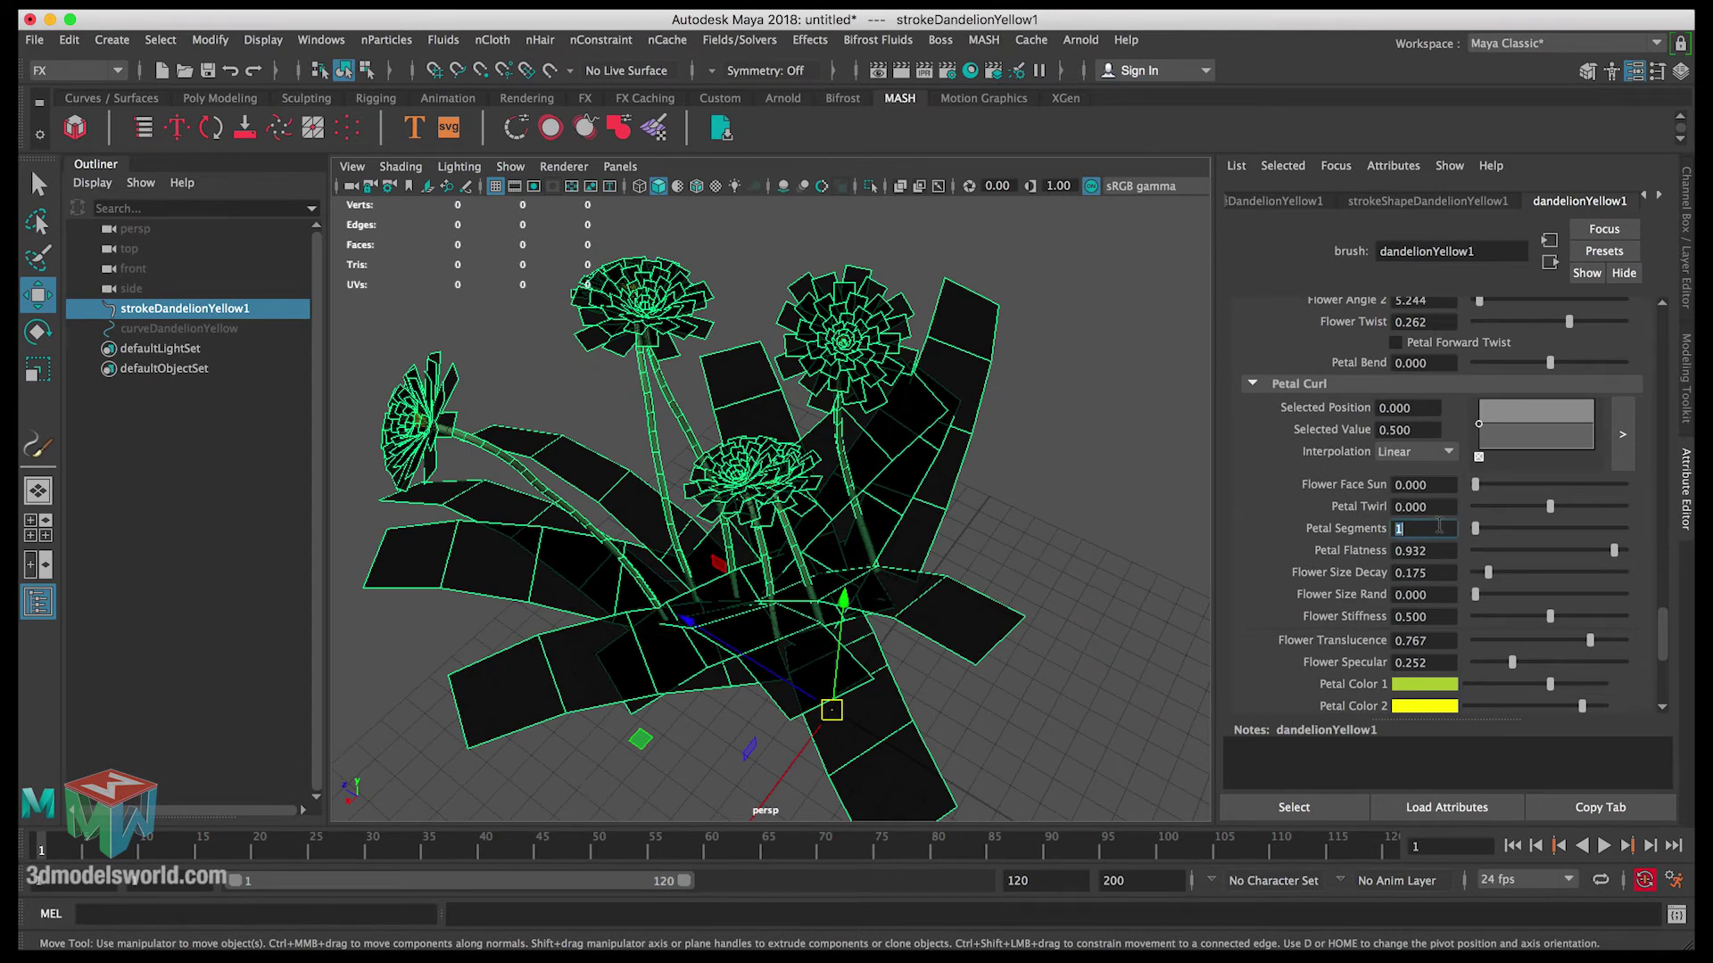
text(4)
key(Return)
alt+drag(1033, 500, 909, 412)
alt+drag(637, 388, 673, 391)
Set Petal Segments to 1 and inspect the flower heads from several angles.
click(1414, 527)
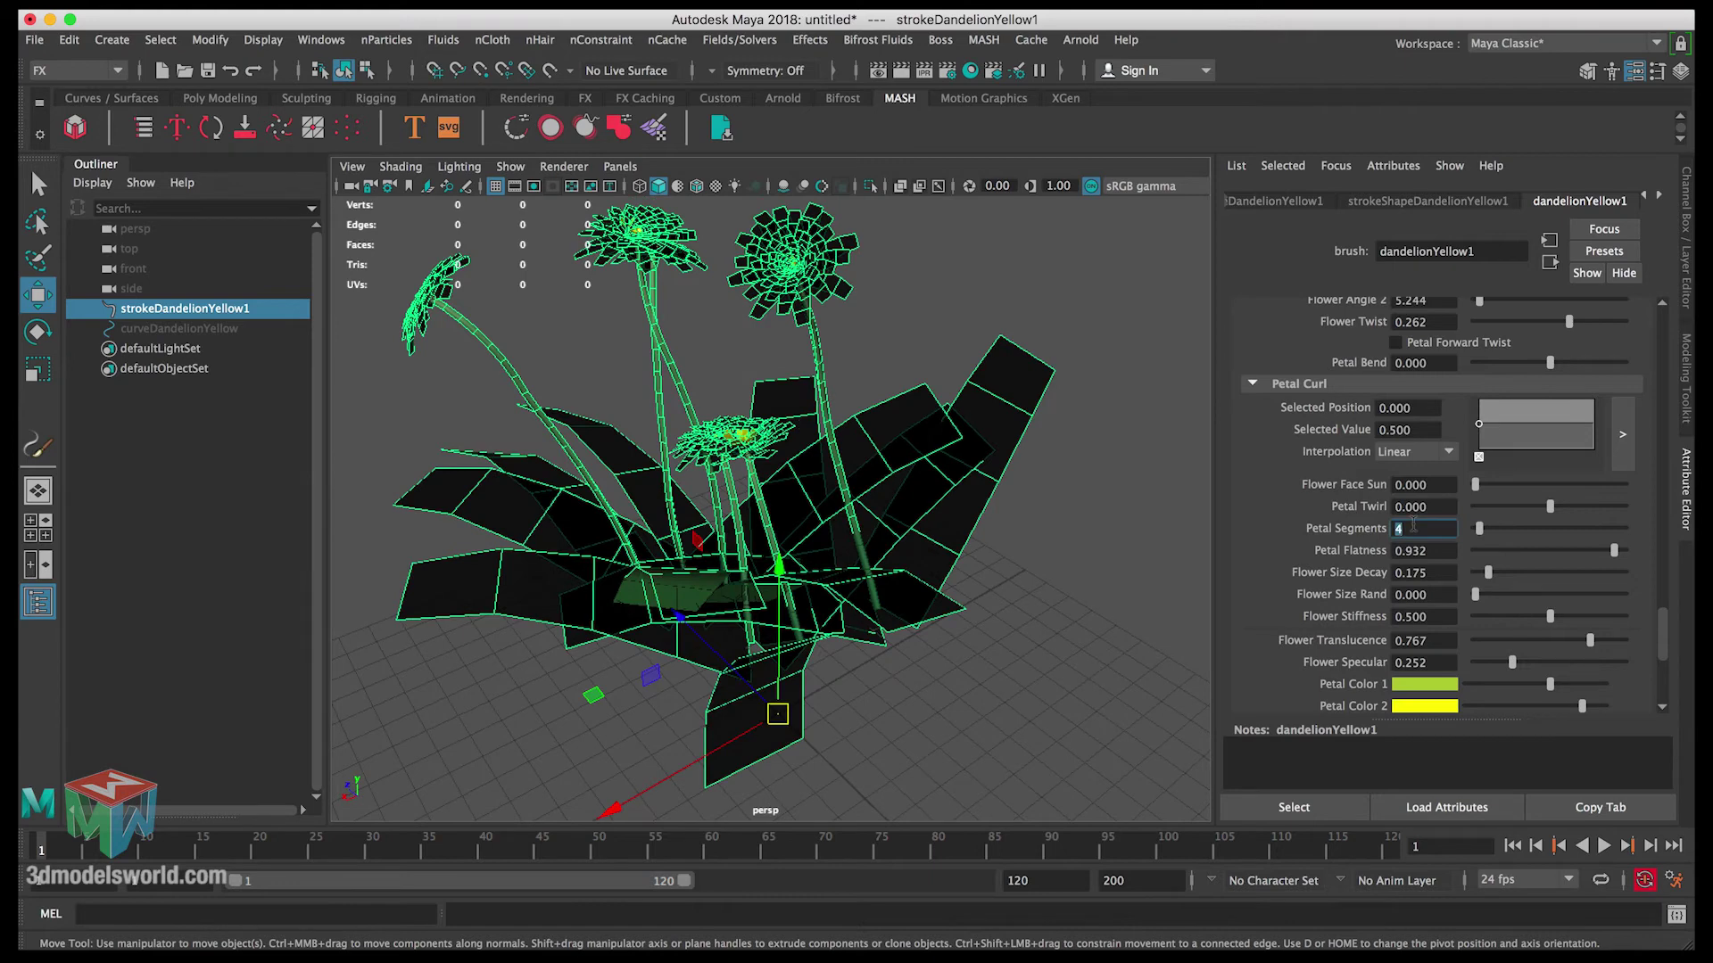
text(1)
key(Return)
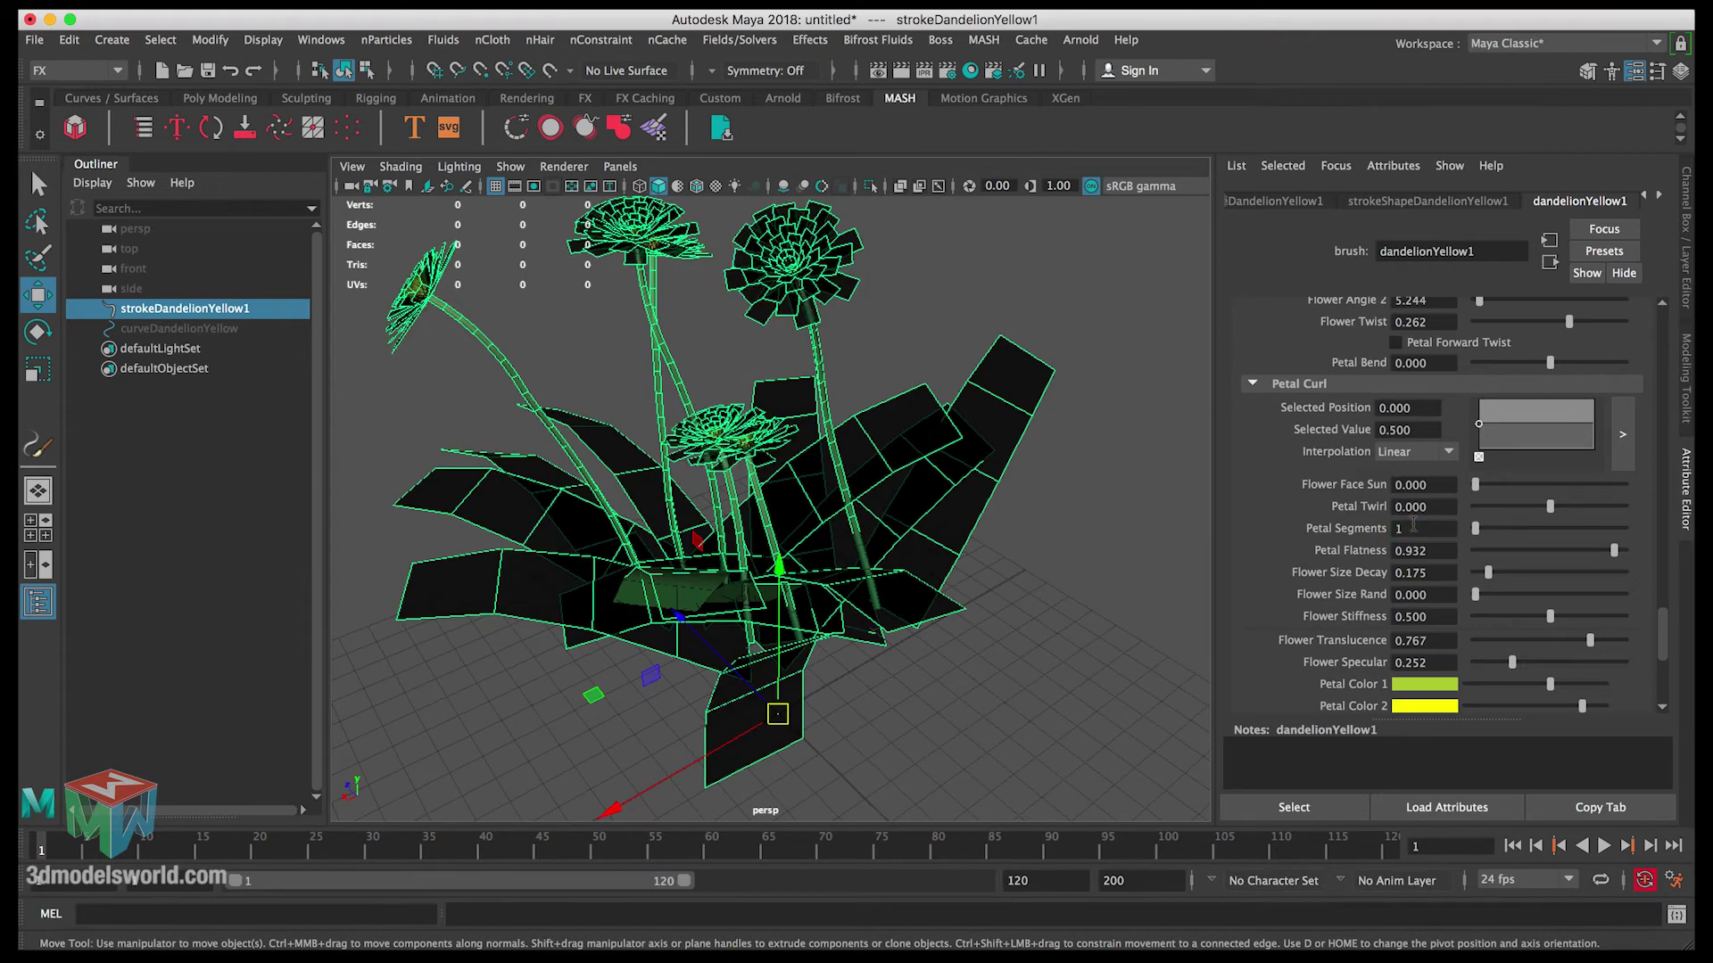
alt+drag(1049, 546, 870, 456)
mouse_move(823, 375)
alt+mouse_down()
mouse_move(808, 373)
mouse_move(854, 367)
alt+mouse_up()
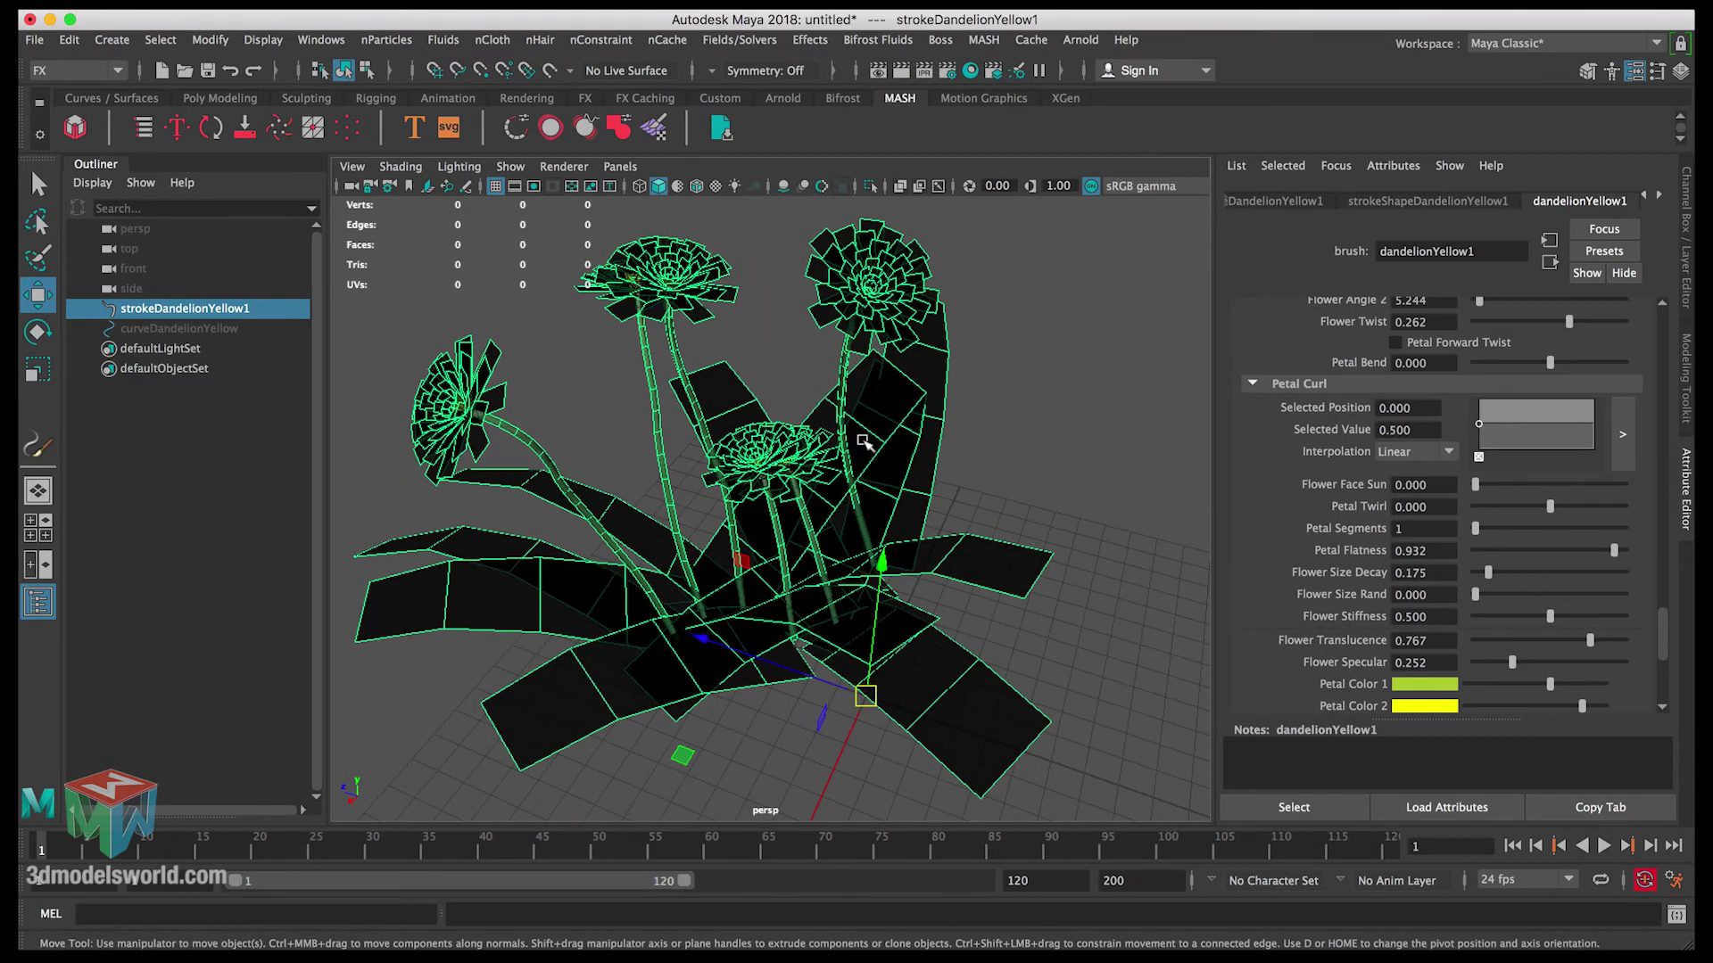
alt+drag(812, 505, 756, 475)
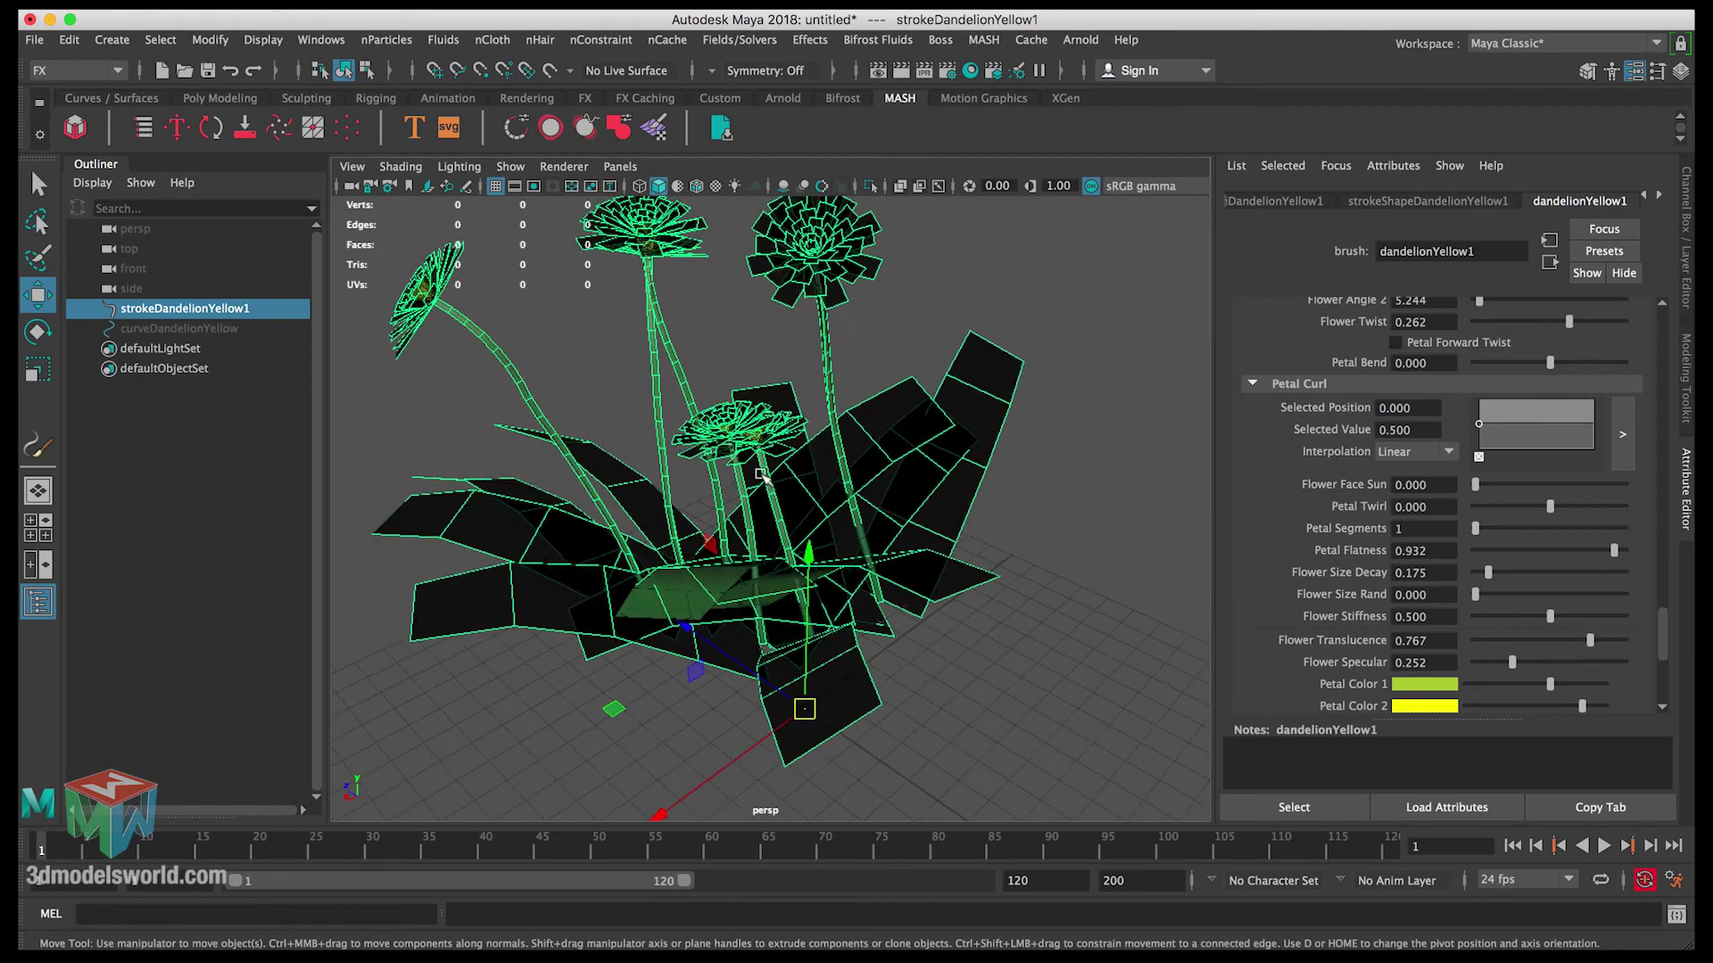
Try Petal Segments at 2 on the flower heads and set it back to 1.
alt+right_drag(756, 475, 726, 413)
alt+drag(726, 413, 769, 437)
alt+right_drag(769, 437, 776, 459)
alt+drag(776, 459, 749, 482)
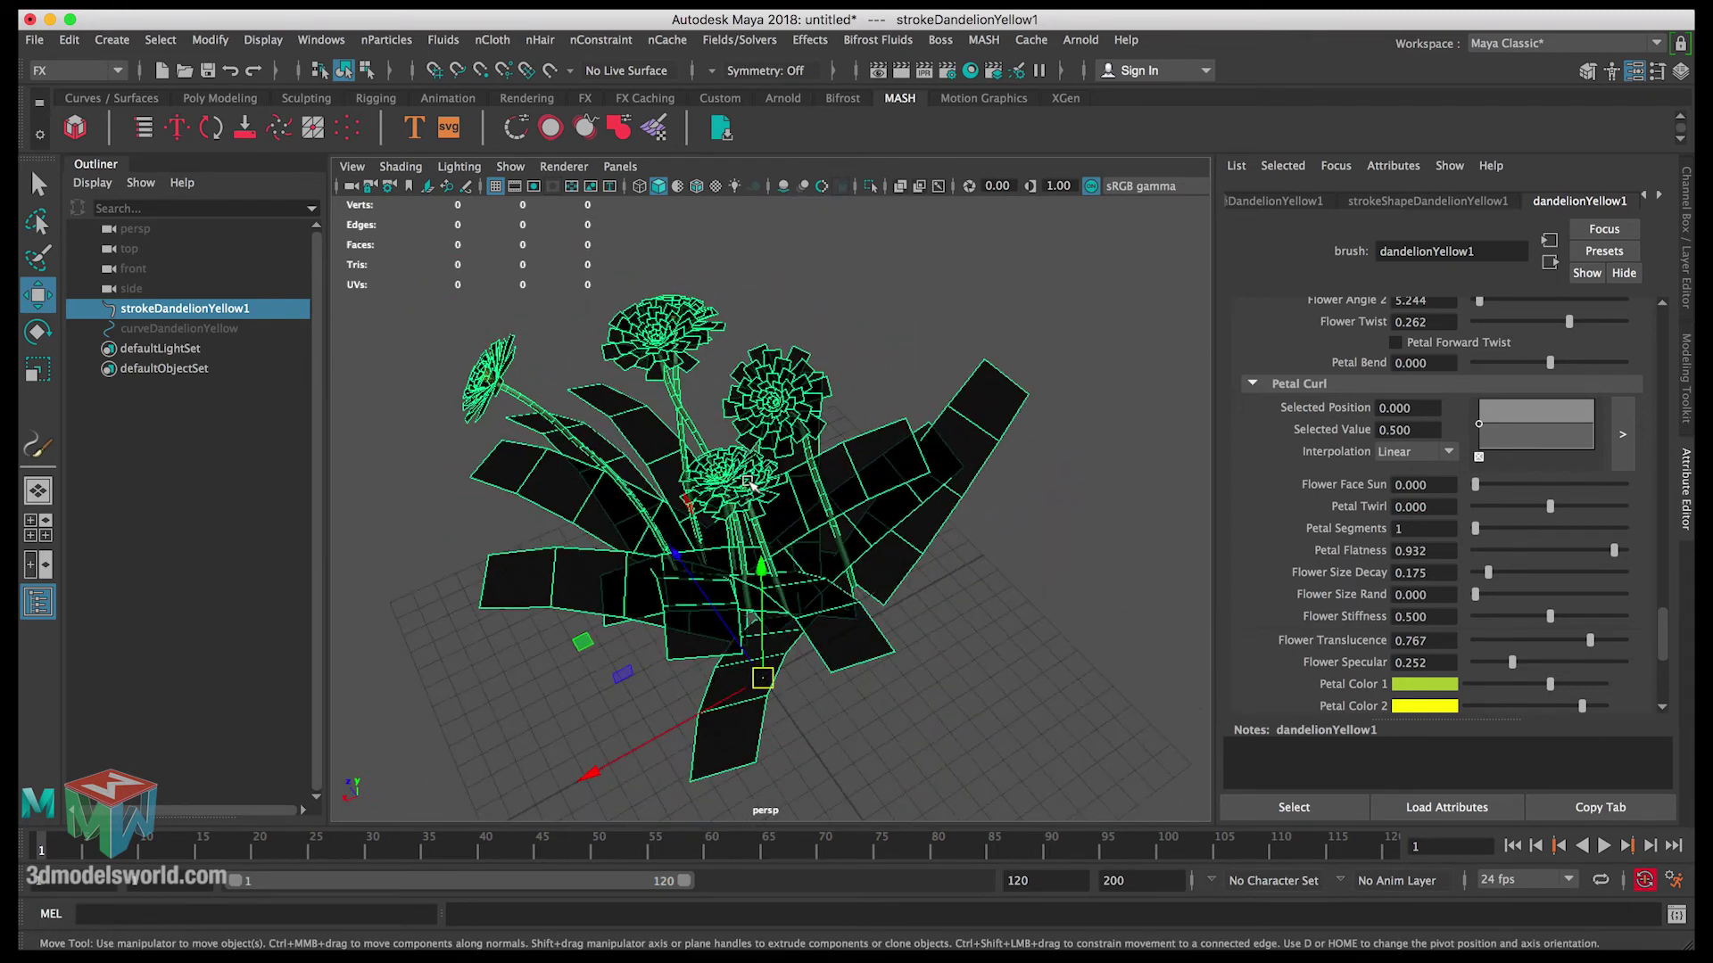
click(1408, 528)
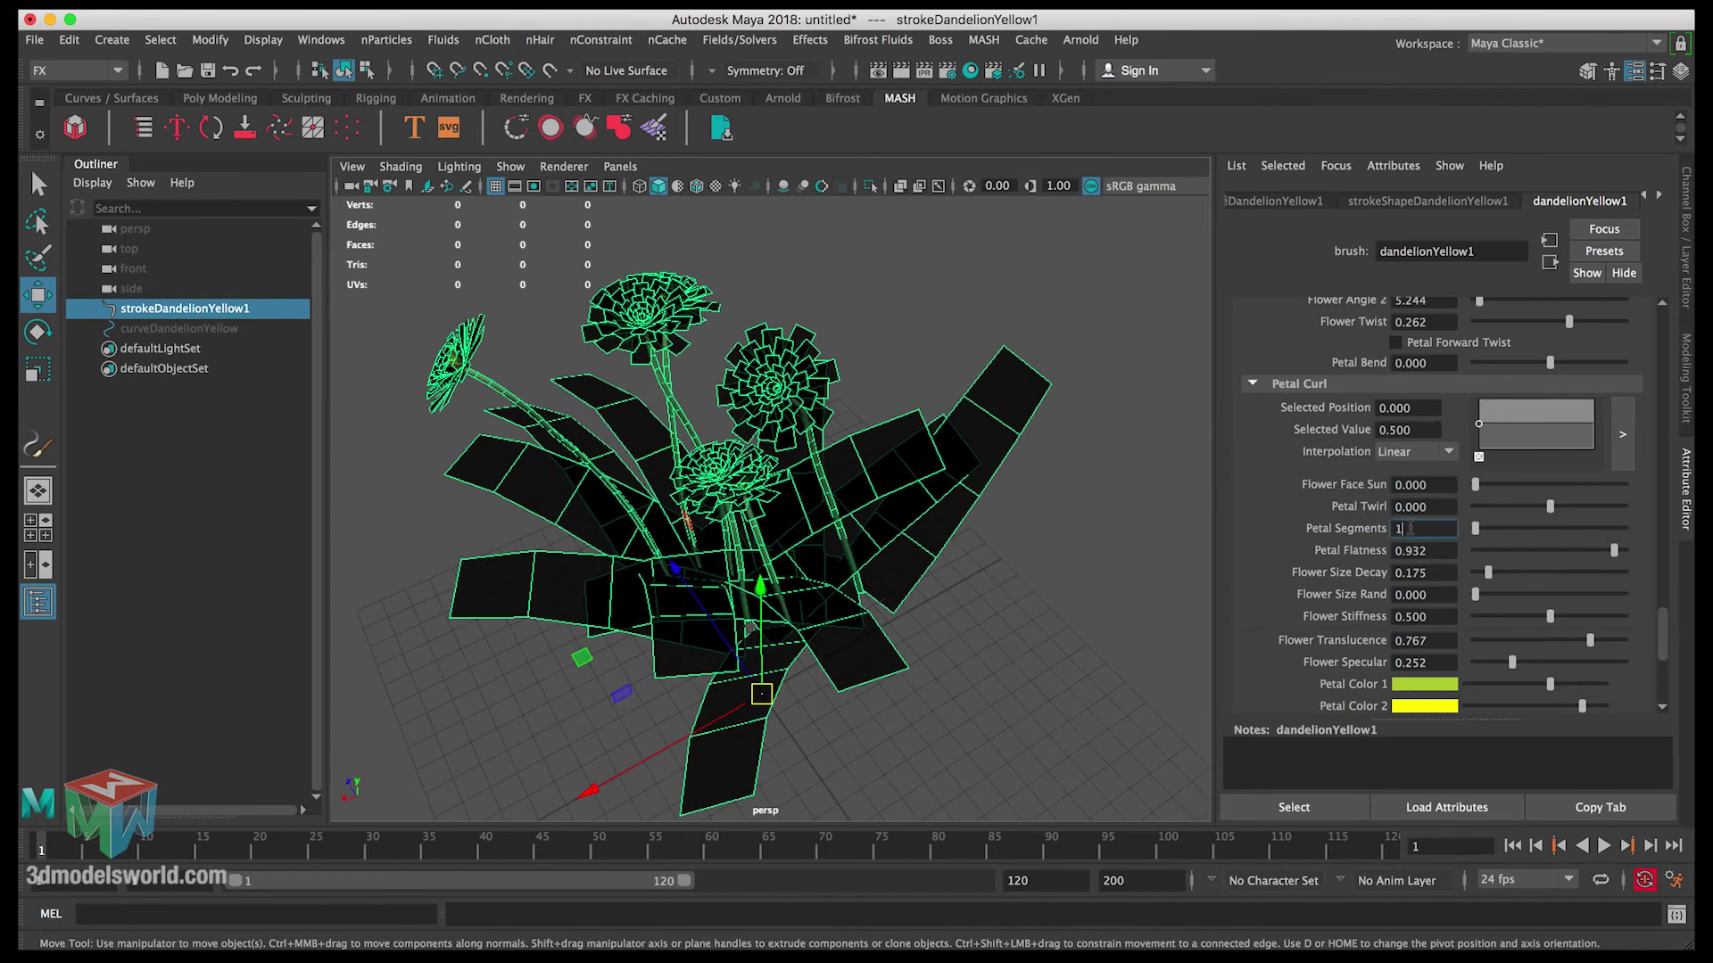
text(2)
key(Return)
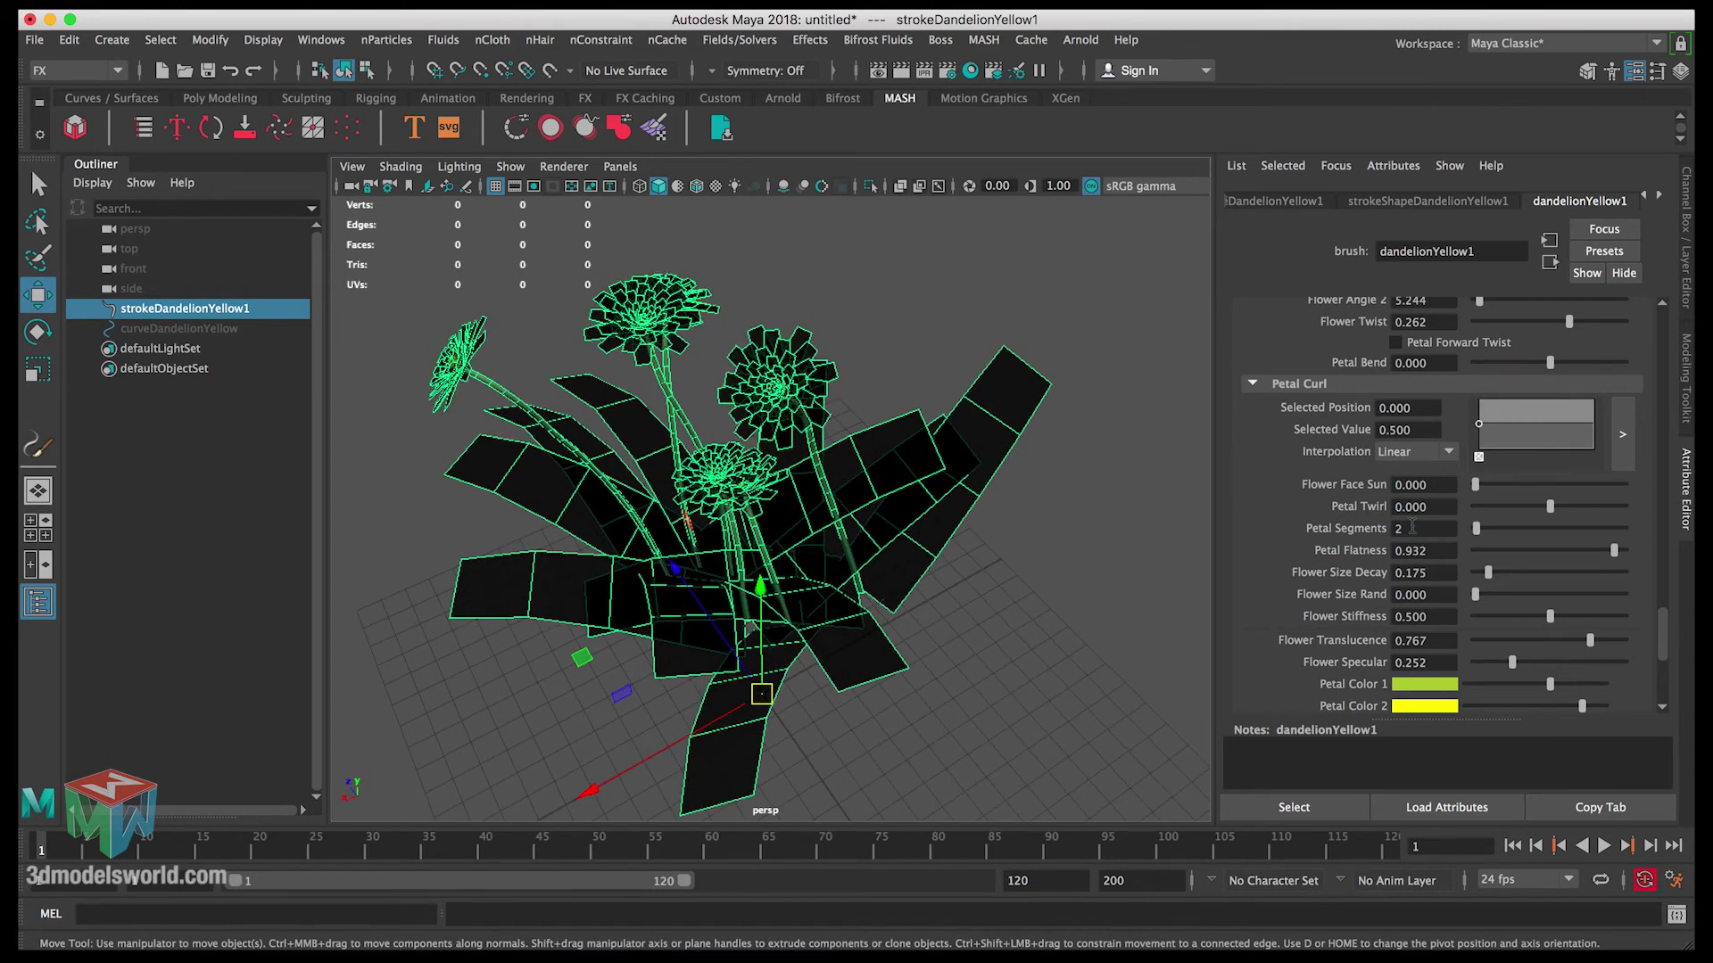
double_click(1412, 527)
text(1)
key(Return)
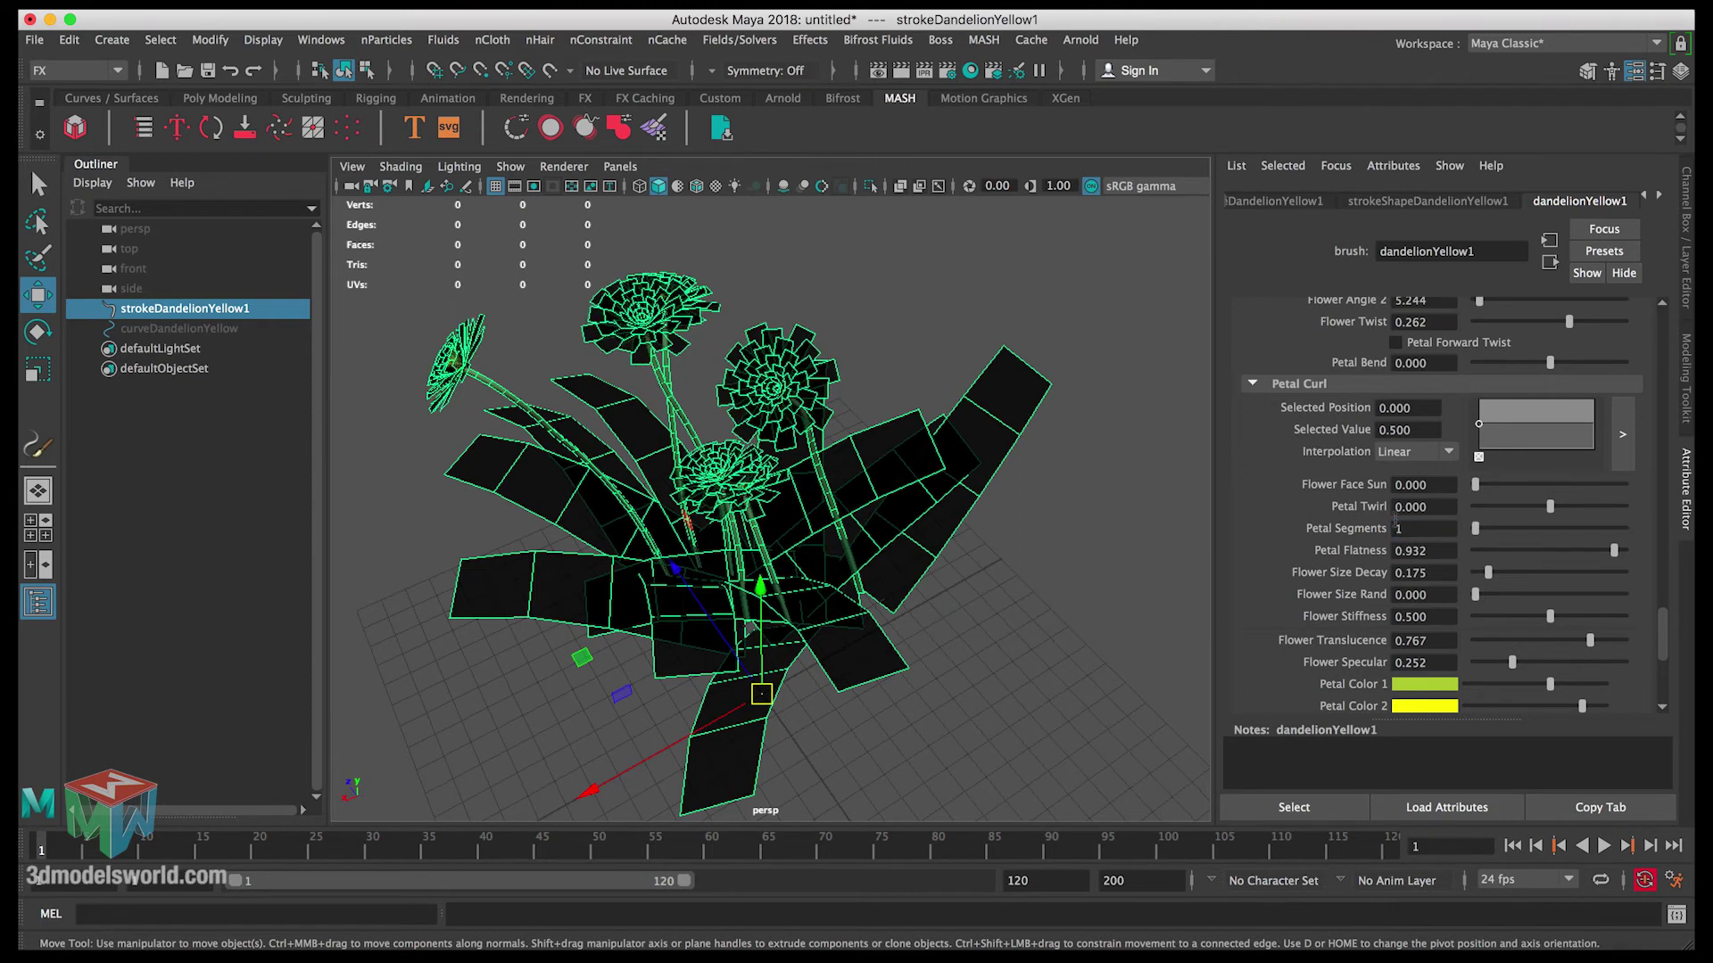
Expand the Forces settings in the brush's Behavior section.
scroll(970, 526, down, 6)
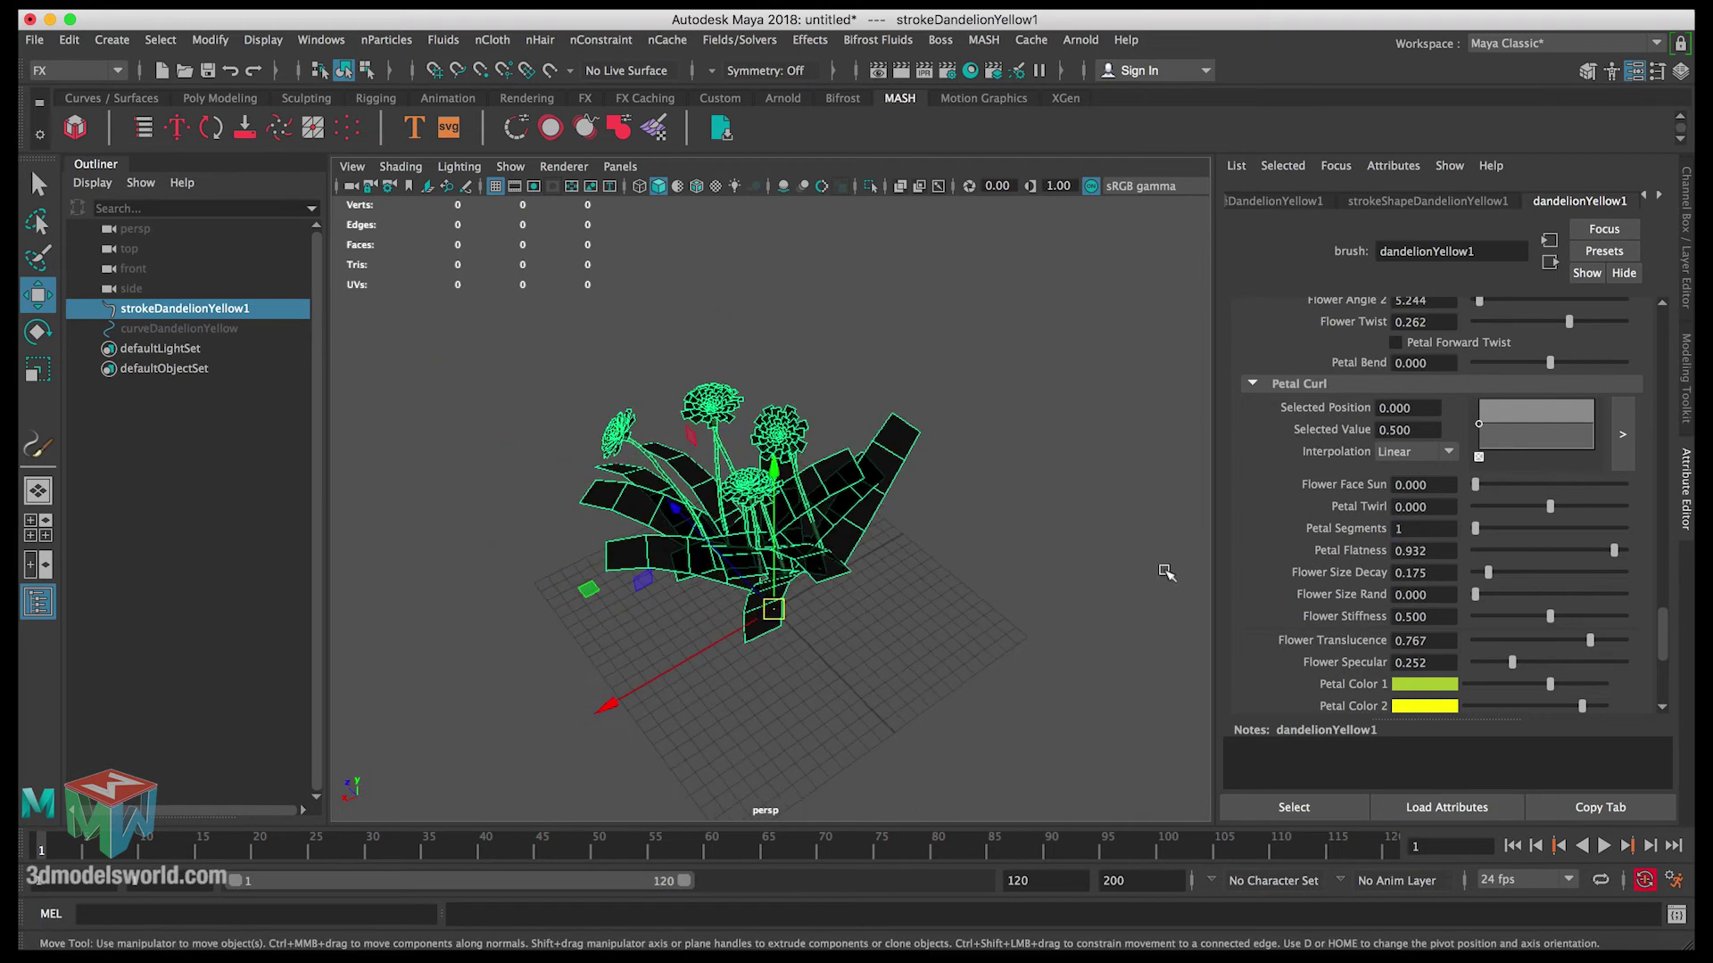
drag(1659, 608, 1662, 640)
click(1284, 561)
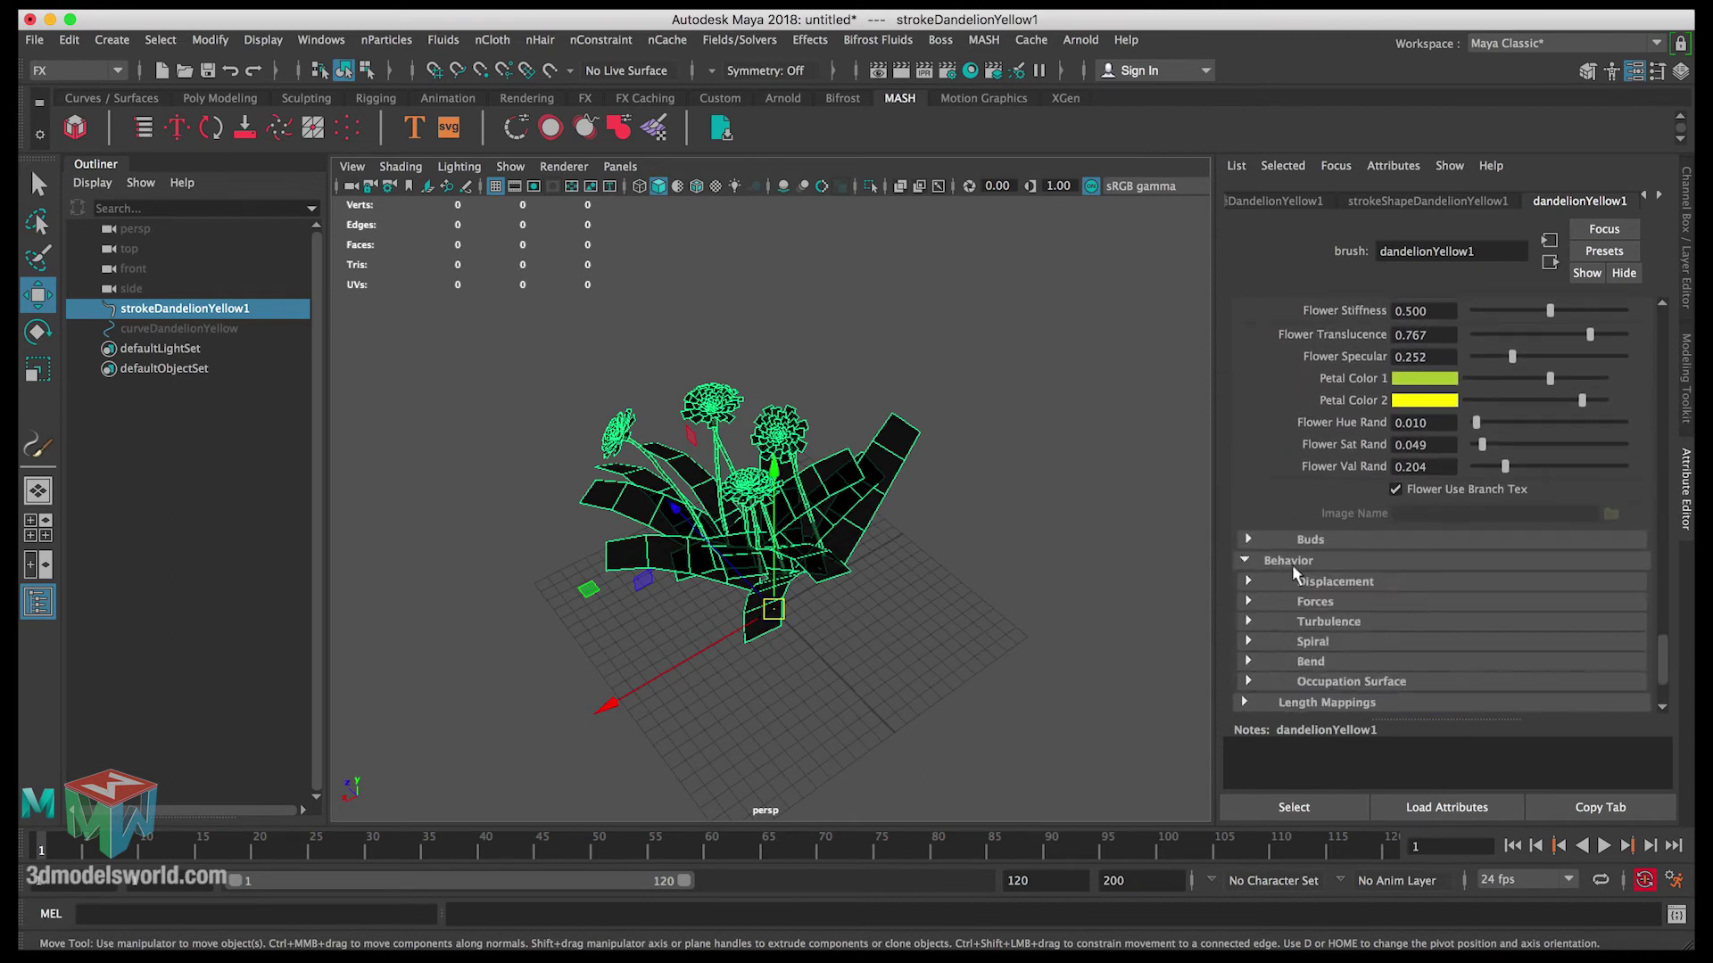
click(1347, 603)
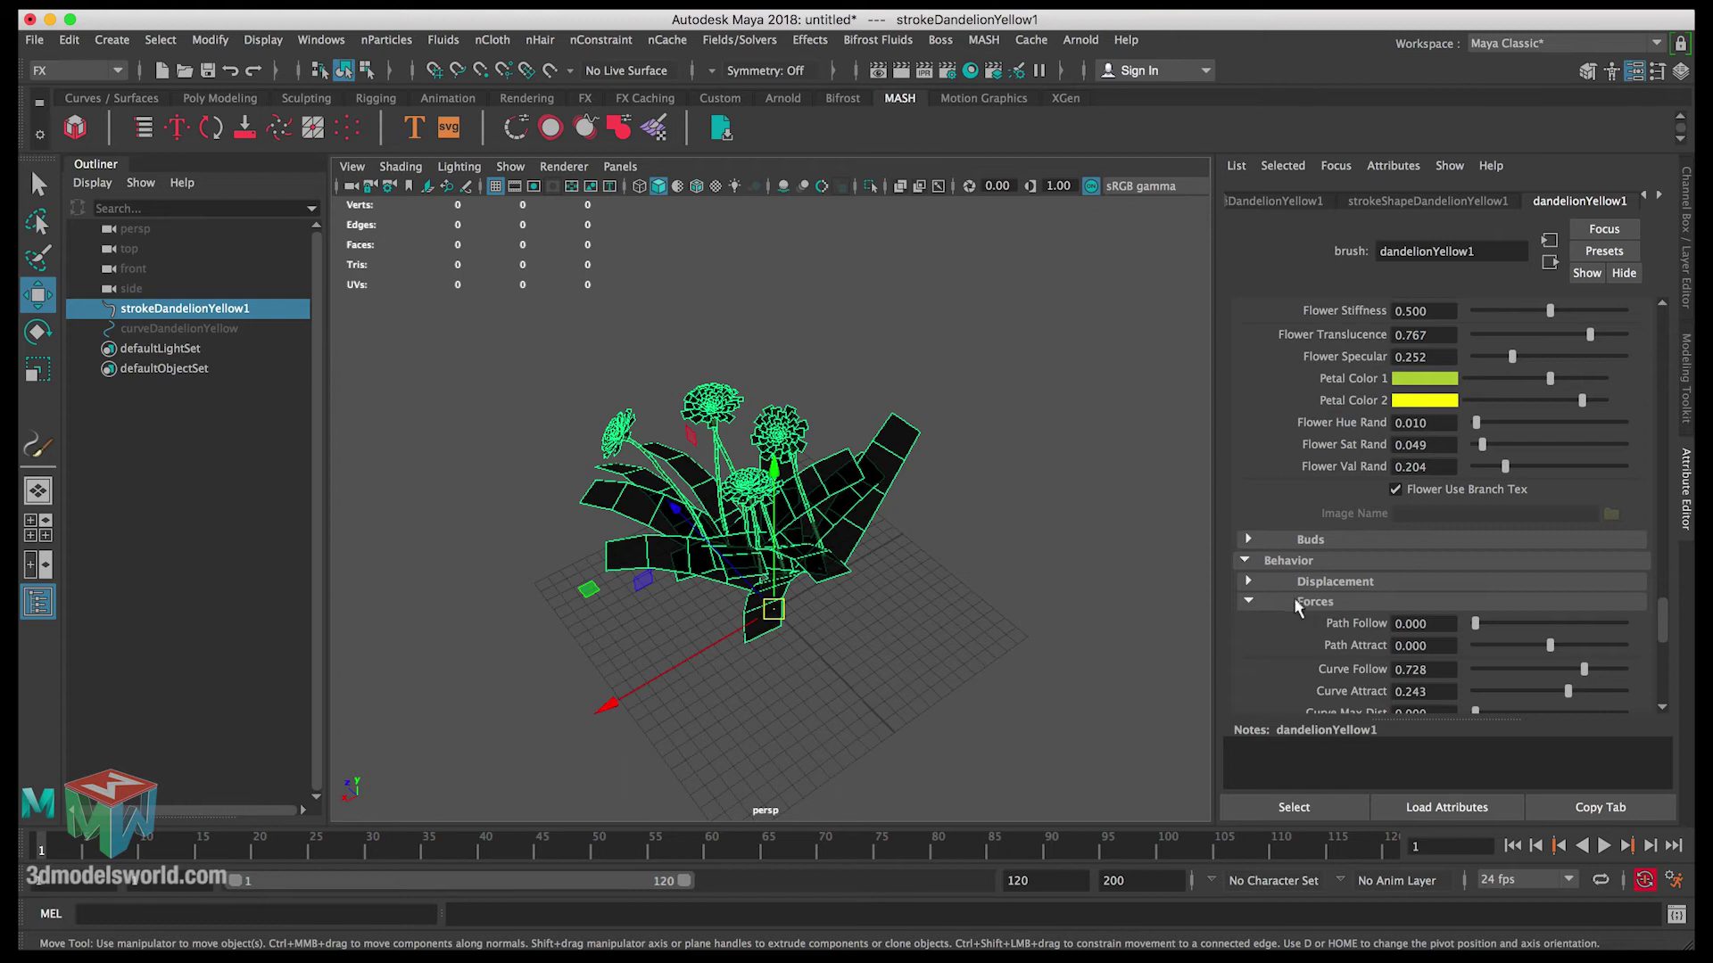
Try Path Follow at 0.372 and a slightly higher Path Attract, undoing each change.
drag(1475, 623, 1531, 634)
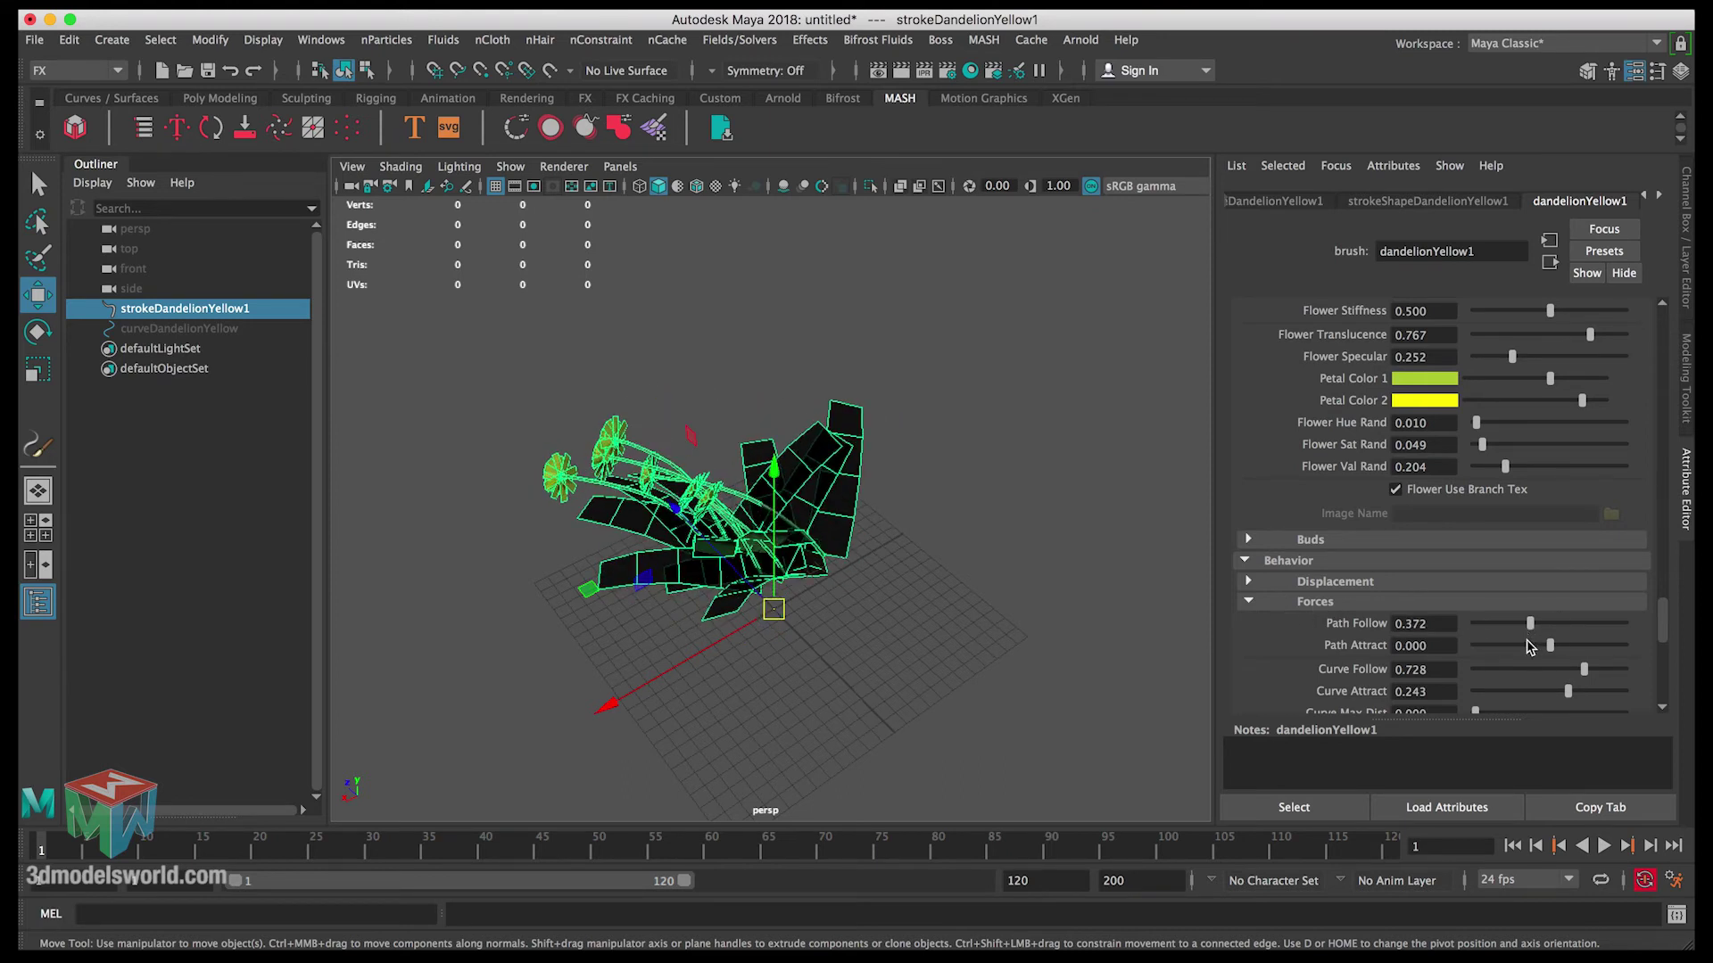
key(z)
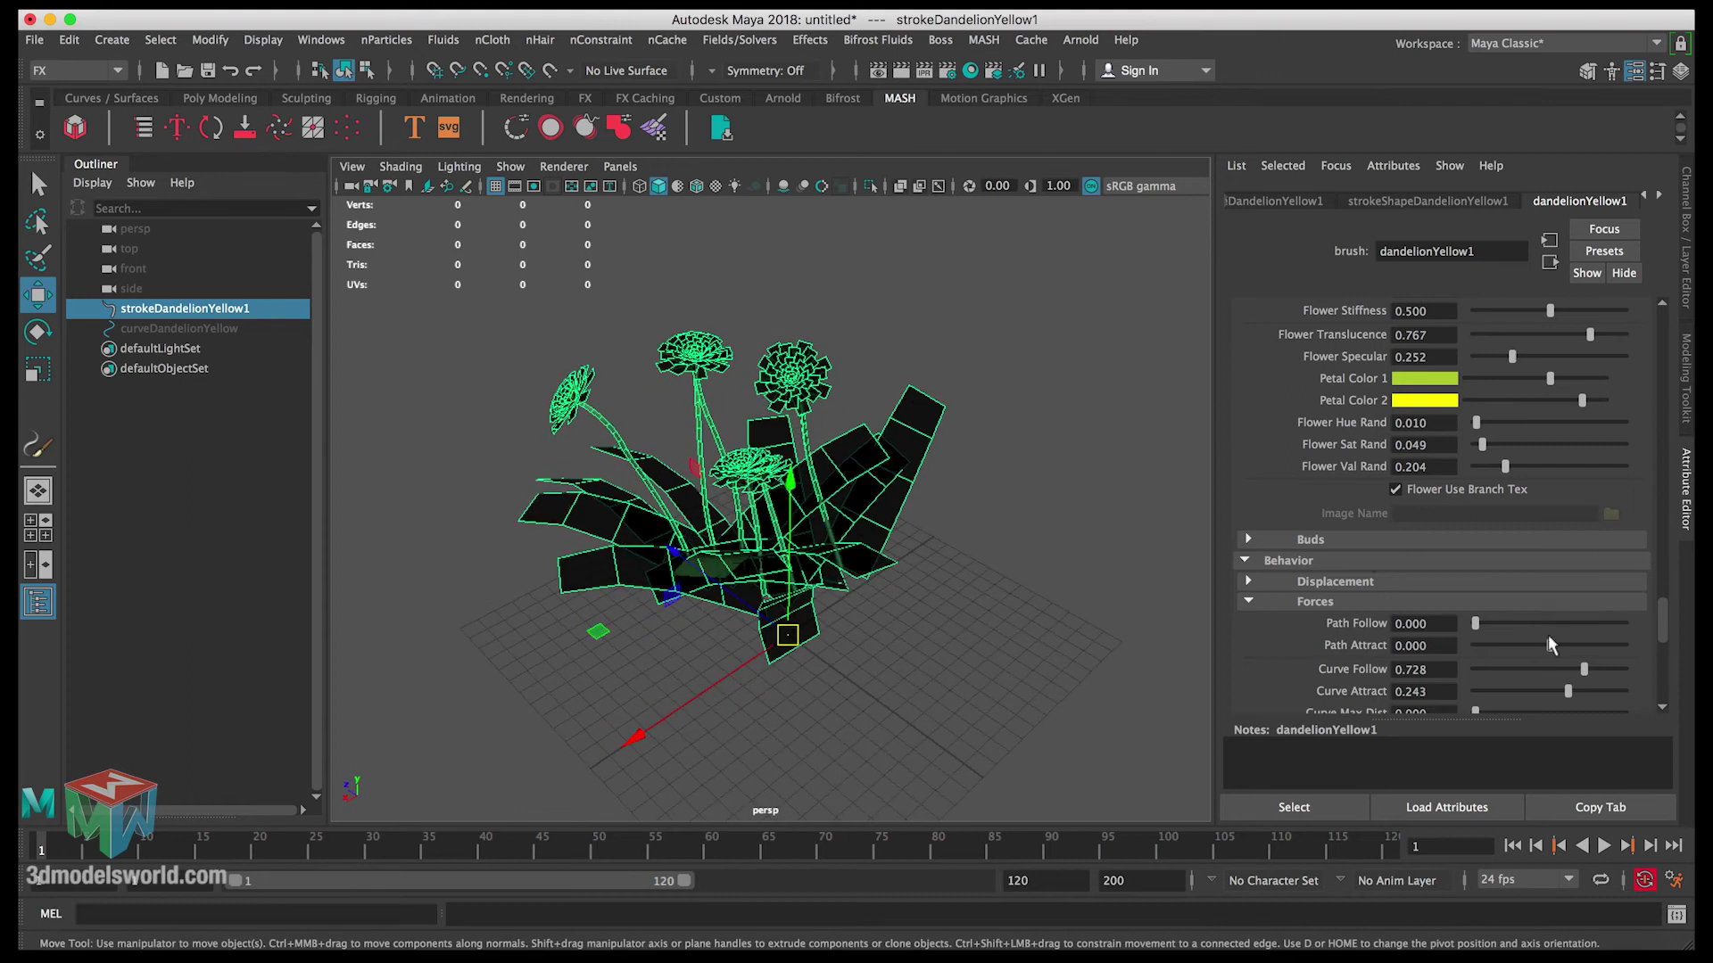
mouse_move(1551, 646)
mouse_down()
mouse_move(1570, 650)
mouse_move(1559, 662)
mouse_up()
key(z)
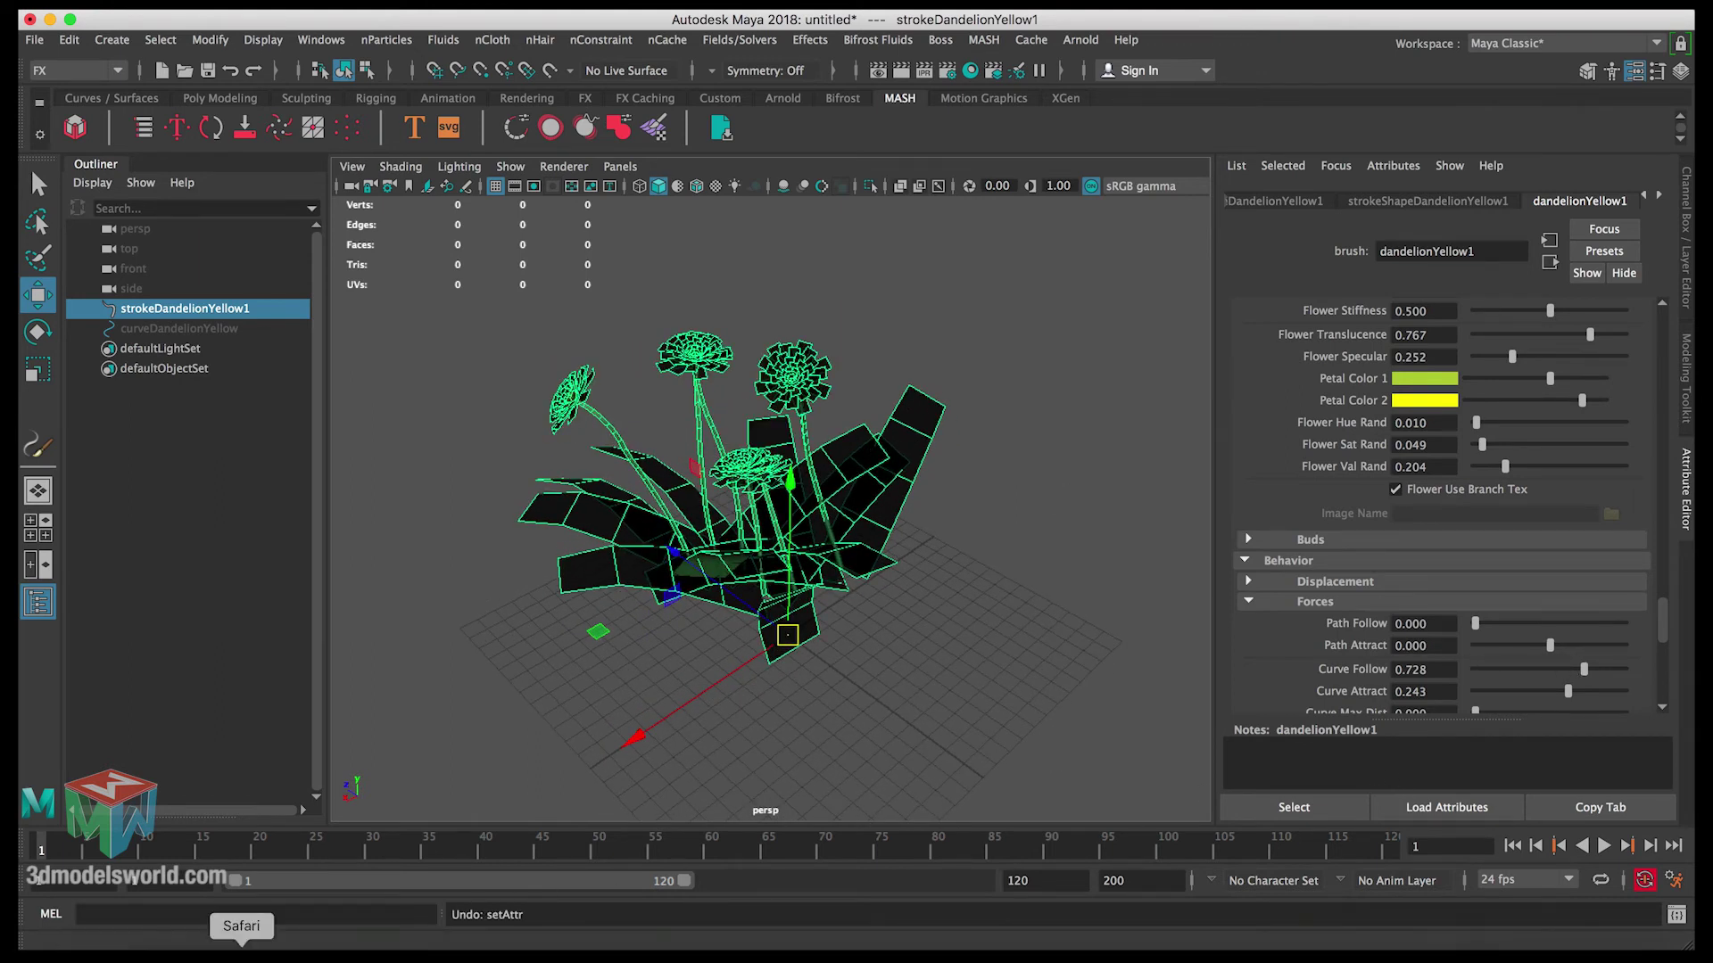
Check the dandelion photo in Safari, return to Maya, and try Path Attract at -1.000 before resetting it to 0.
click(248, 943)
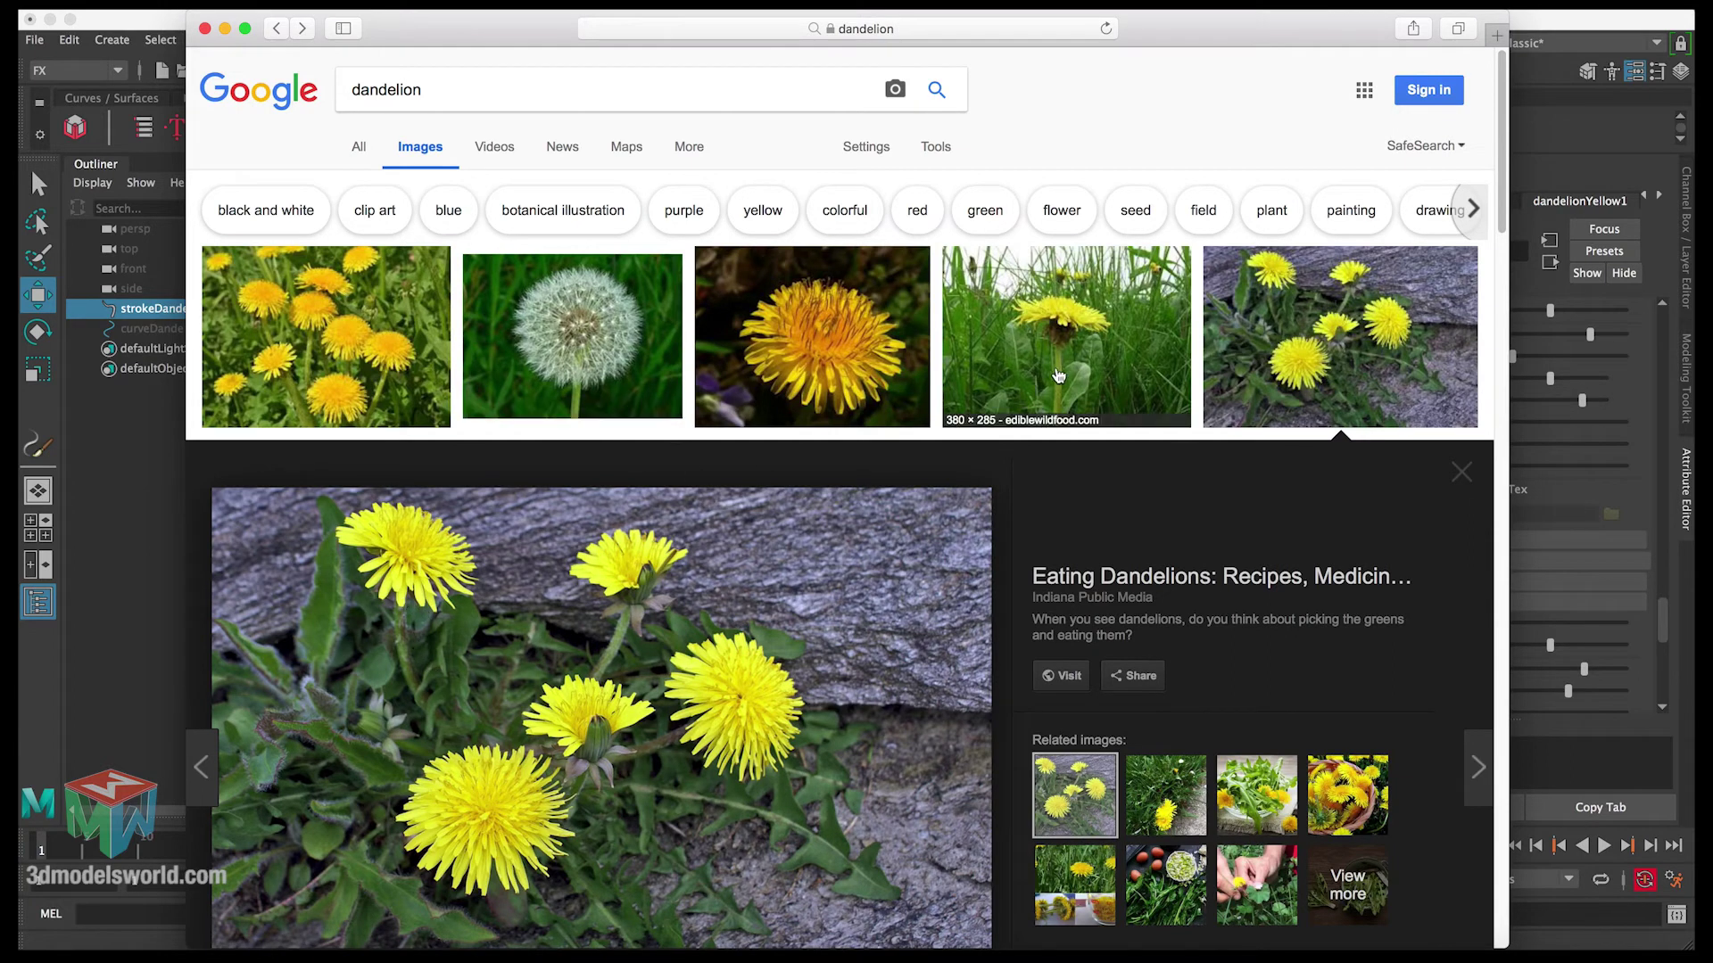
key(super+Tab)
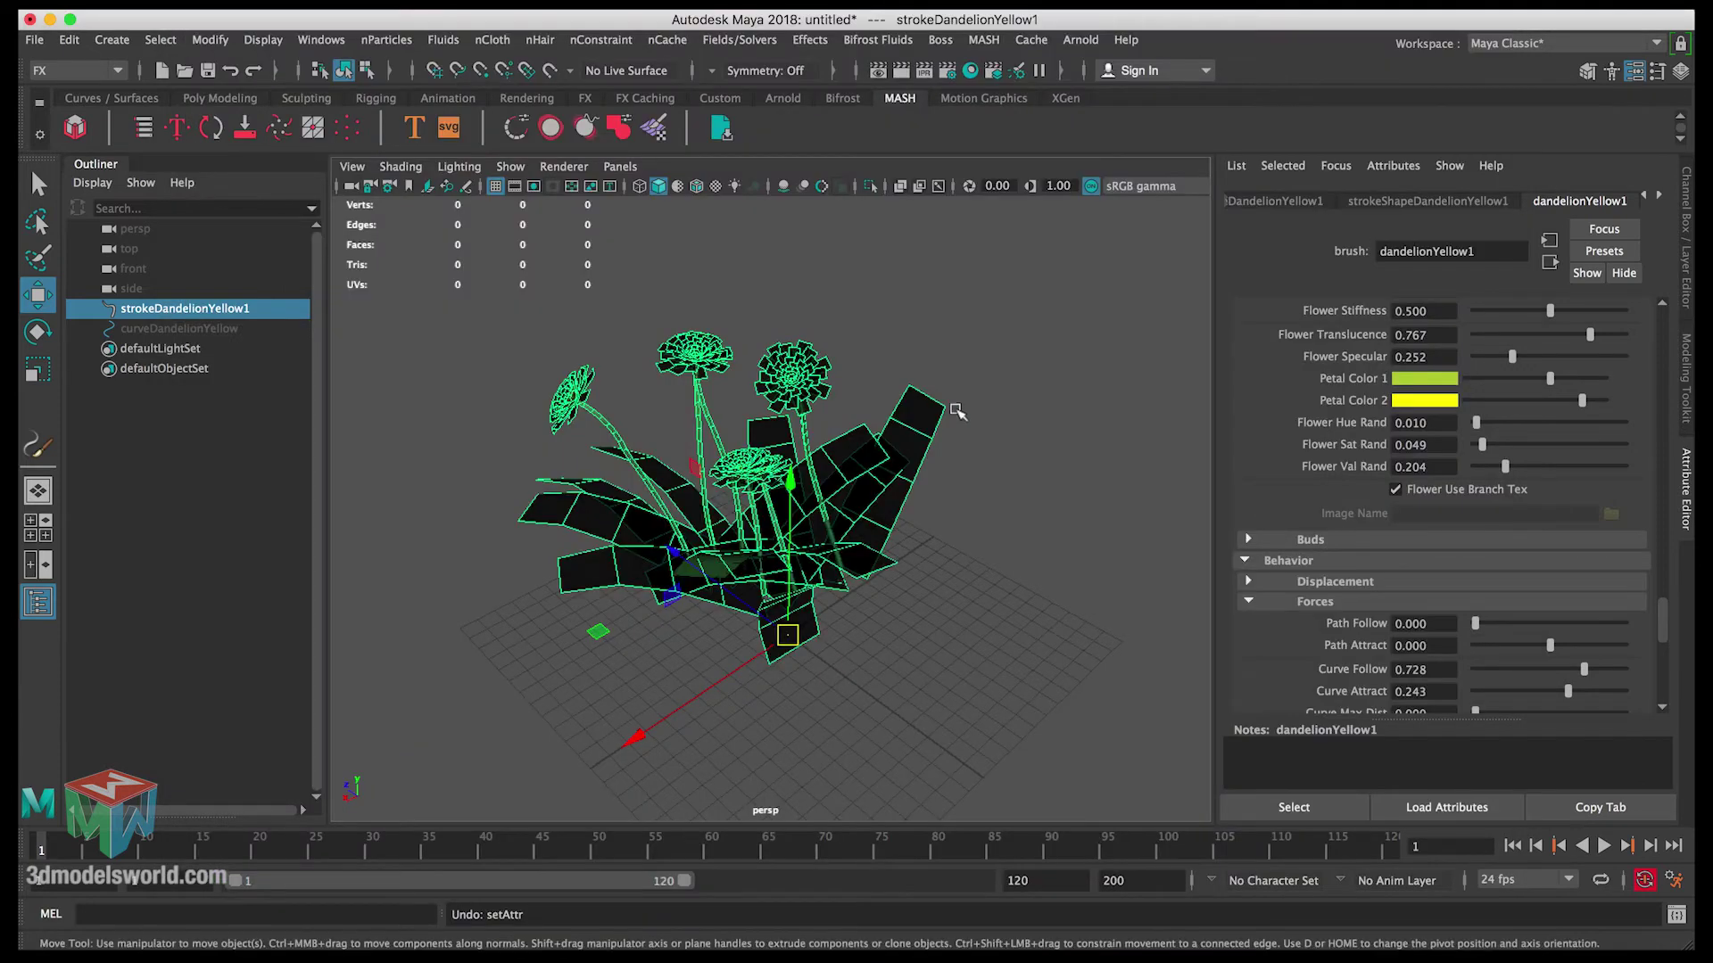
alt+drag(944, 422, 1071, 482)
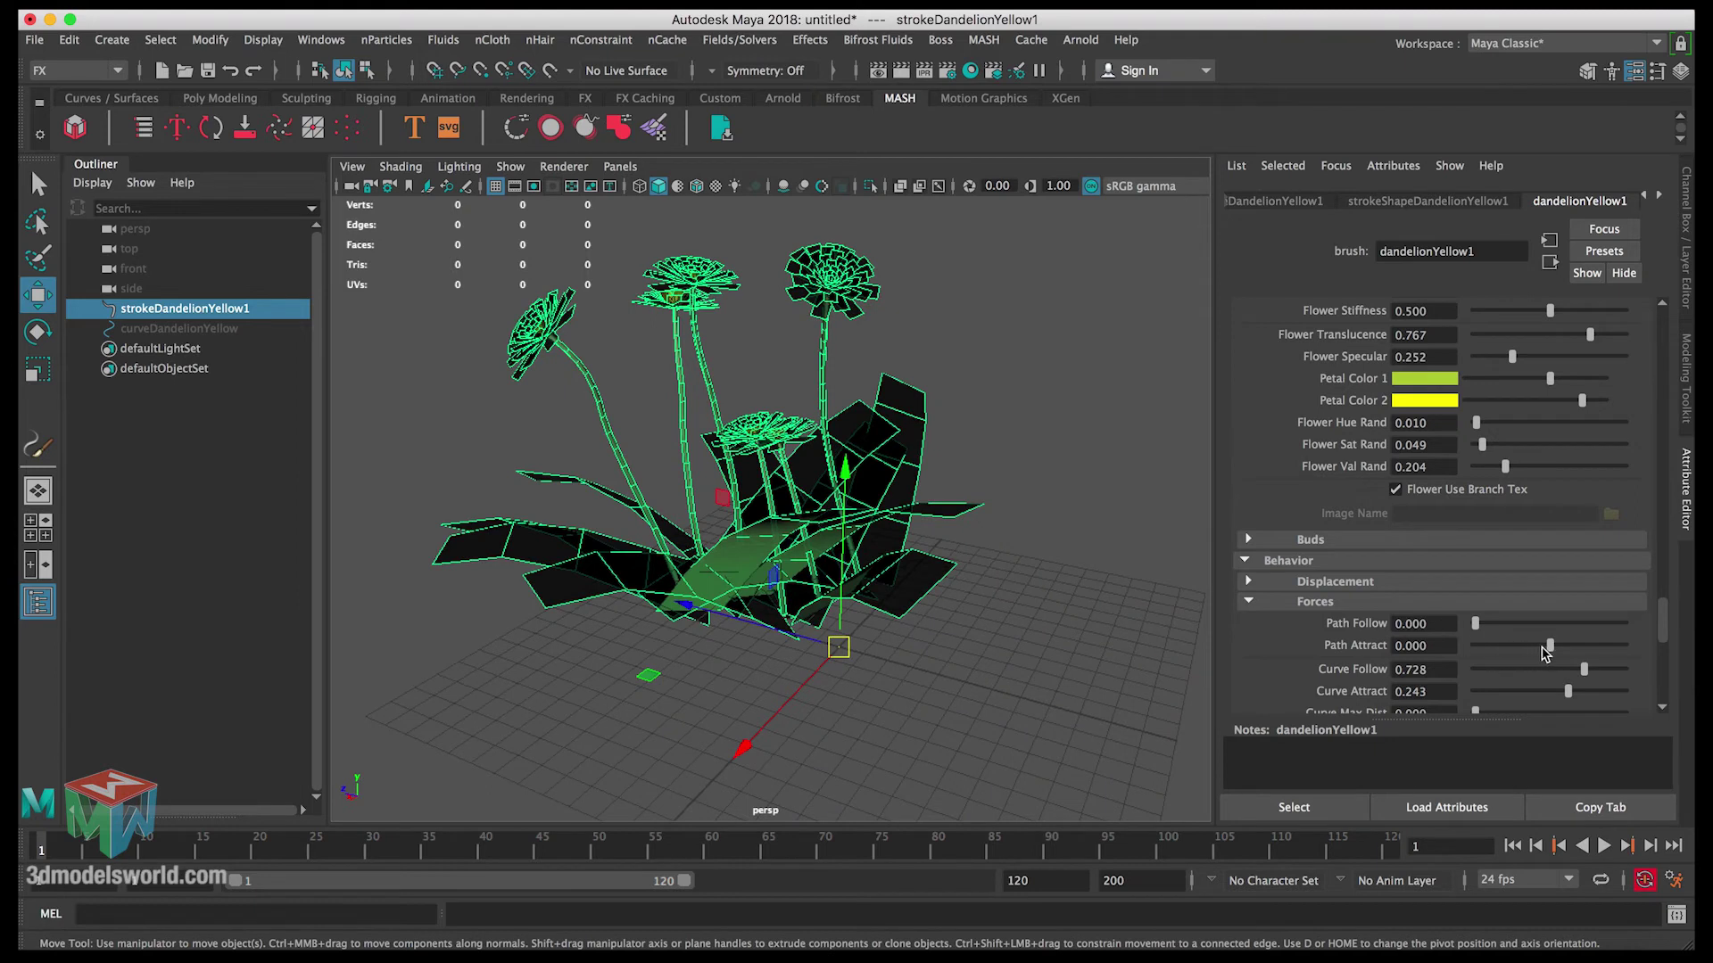
drag(1546, 652, 1472, 652)
alt+drag(899, 492, 772, 492)
drag(1476, 640, 1438, 652)
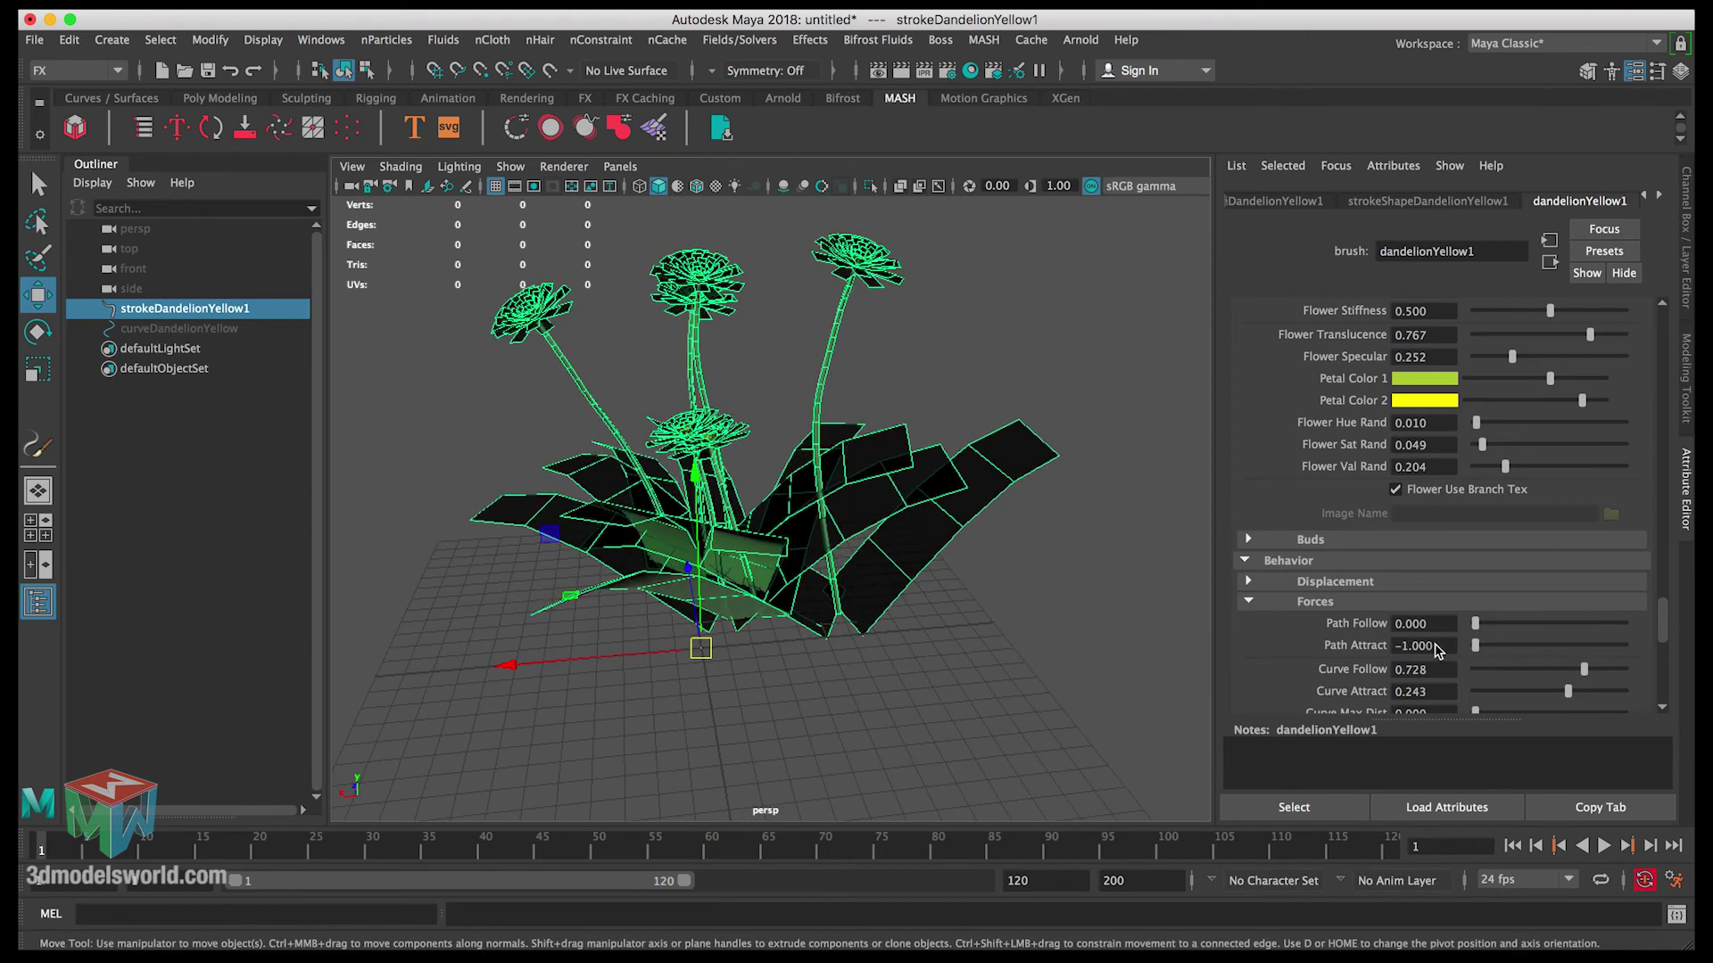
click(1440, 644)
text(0)
key(Return)
mouse_move(1026, 464)
alt+mouse_down()
mouse_move(991, 446)
mouse_move(1023, 488)
alt+mouse_up()
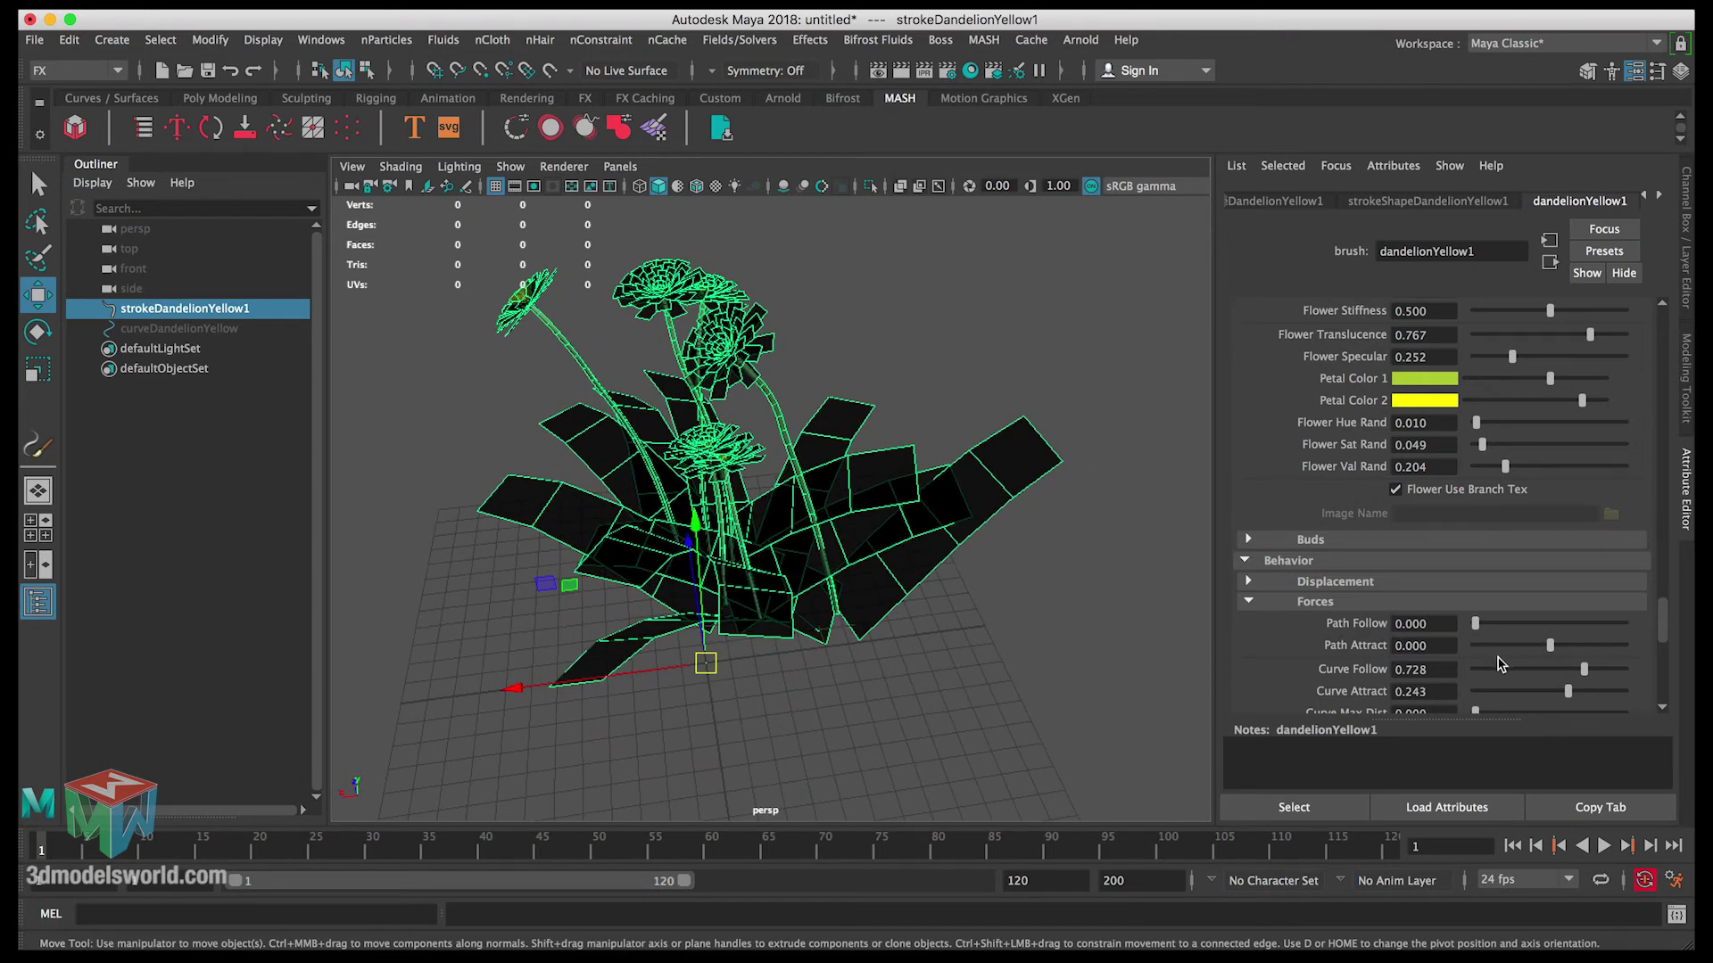
Set Path Attract to -1.000 and check the spread of stems and leaves from above and from the side.
drag(1549, 654, 1459, 653)
alt+drag(1049, 557, 1001, 606)
drag(1476, 646, 1427, 644)
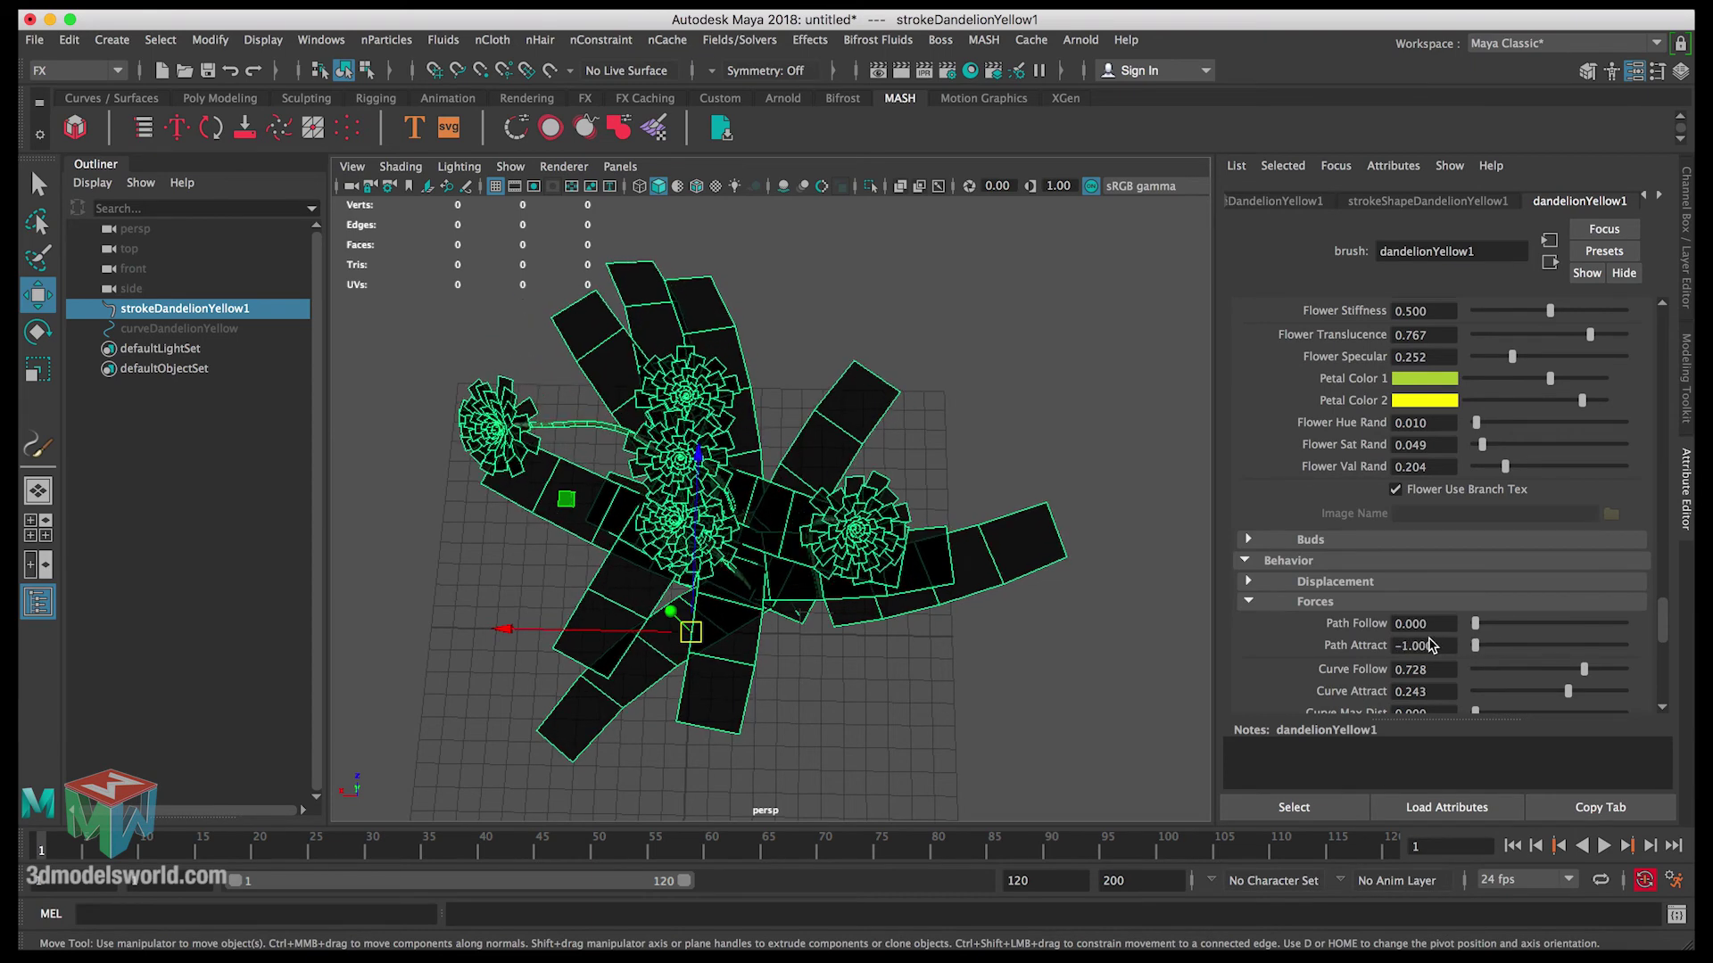
alt+drag(994, 607, 1099, 536)
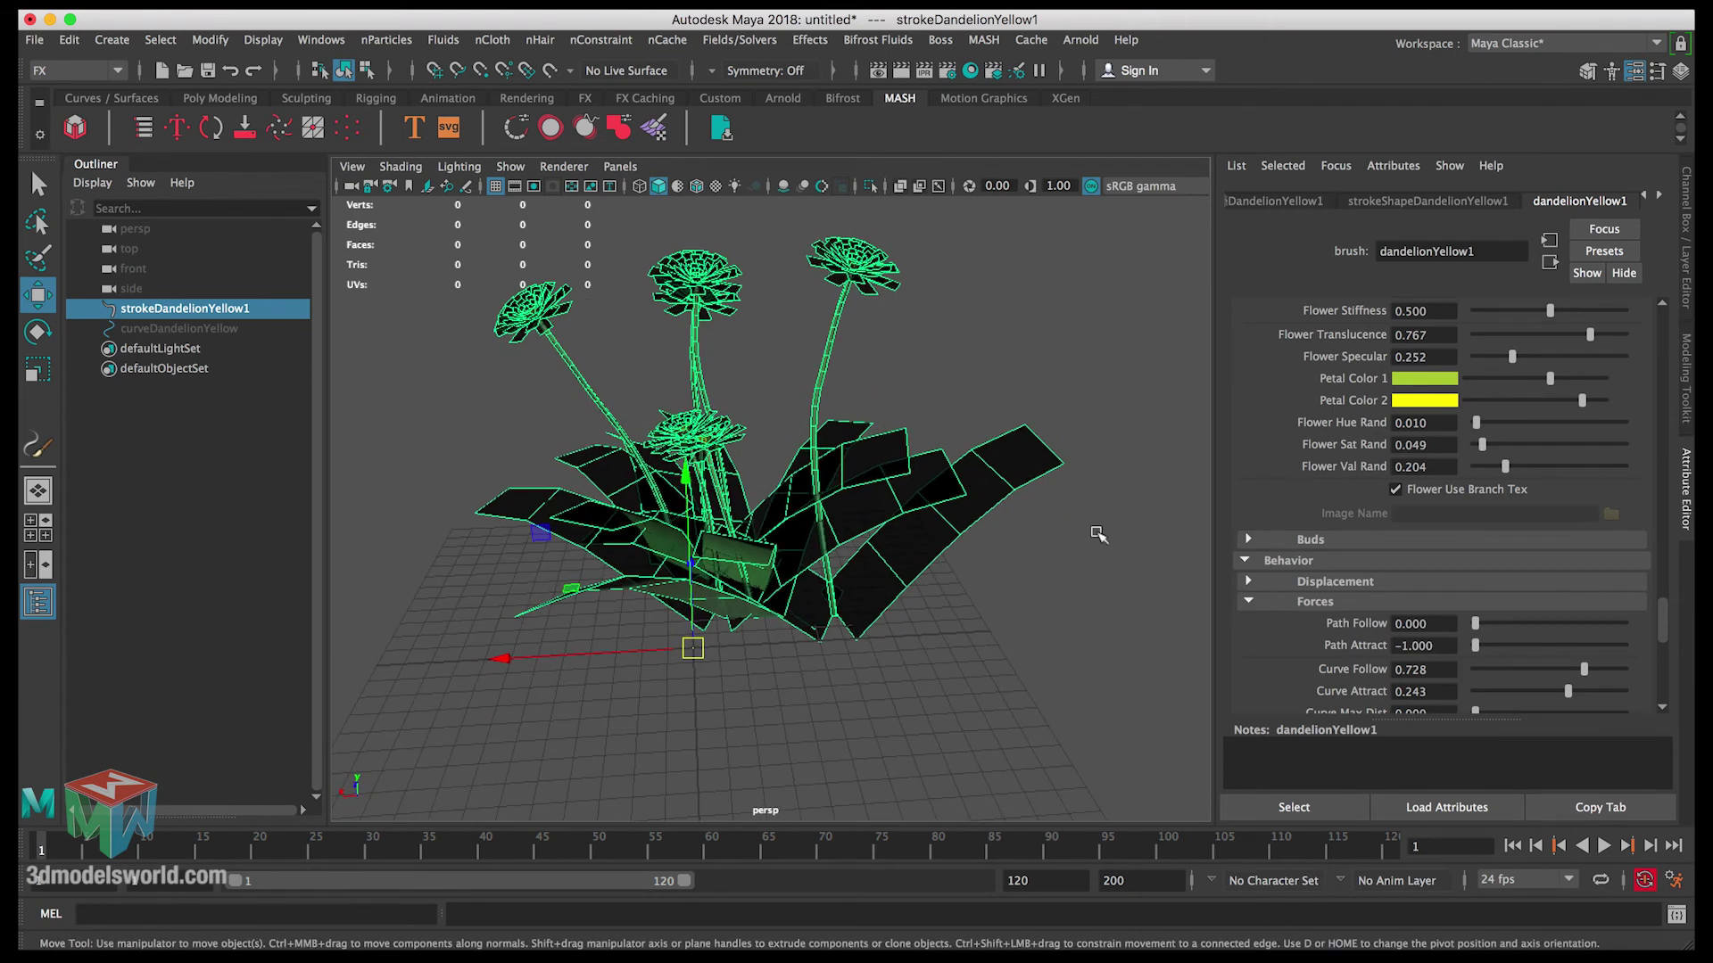
Inspect the dandelion's flowers, stems and leaves from several angles, with the stroke deselected and selected.
click(1170, 606)
alt+drag(929, 604, 635, 480)
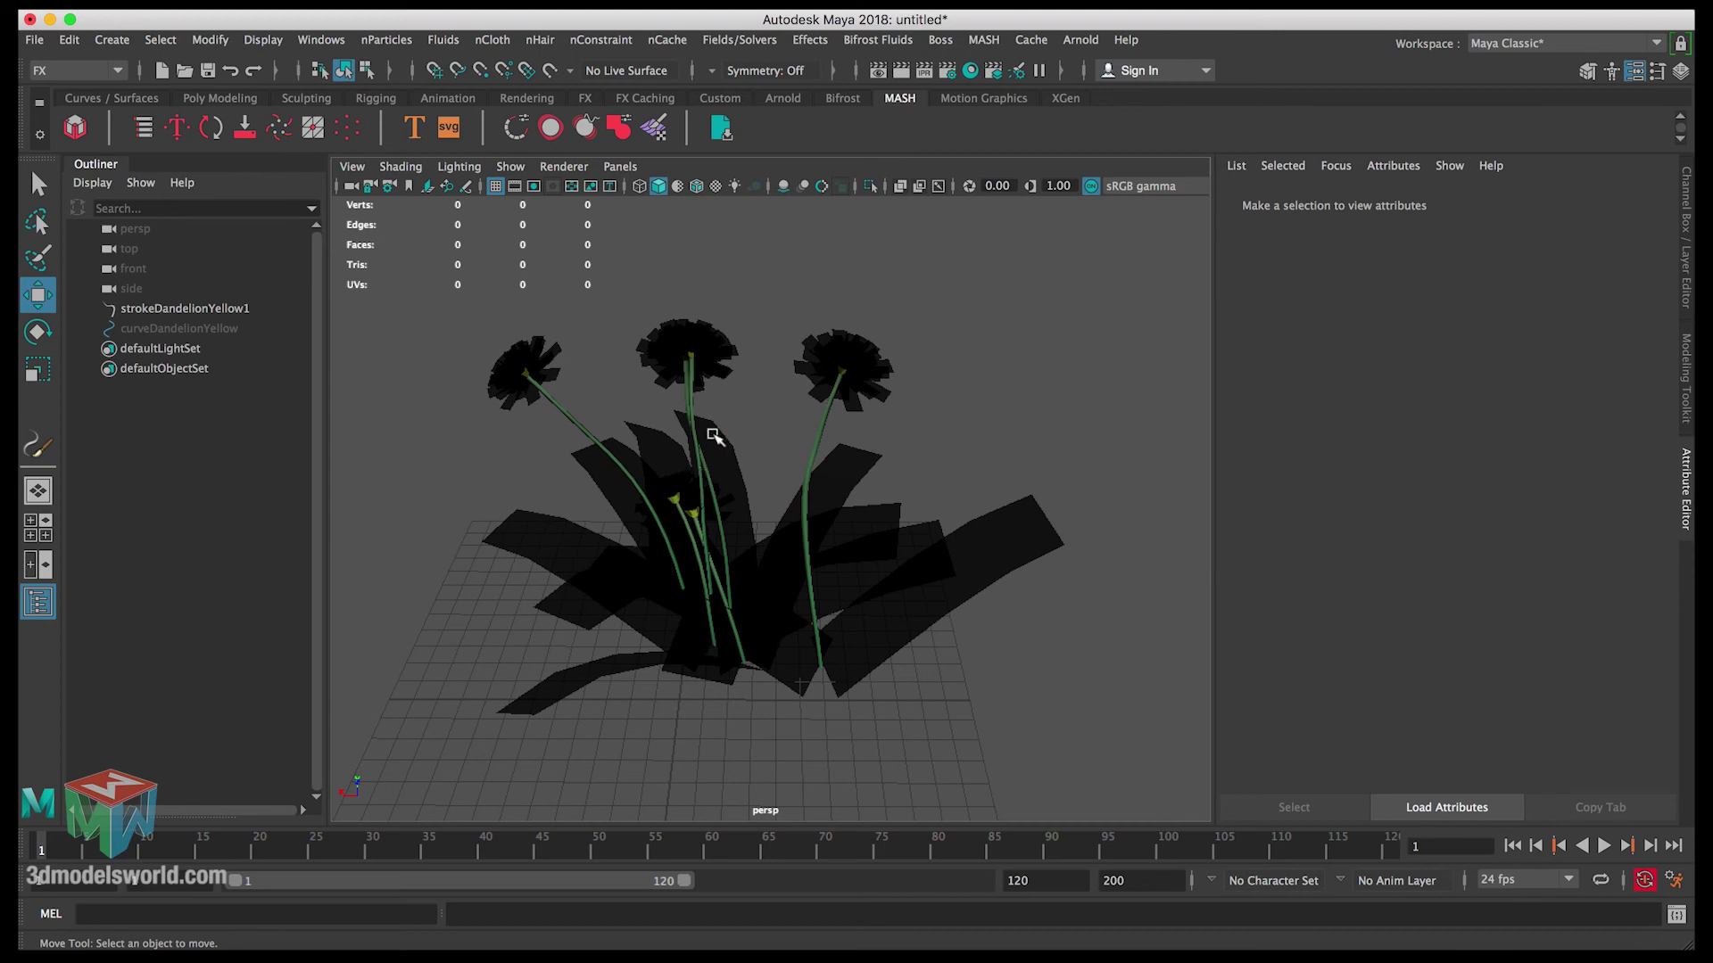
alt+right_drag(746, 485, 658, 437)
click(740, 519)
alt+drag(749, 678, 745, 733)
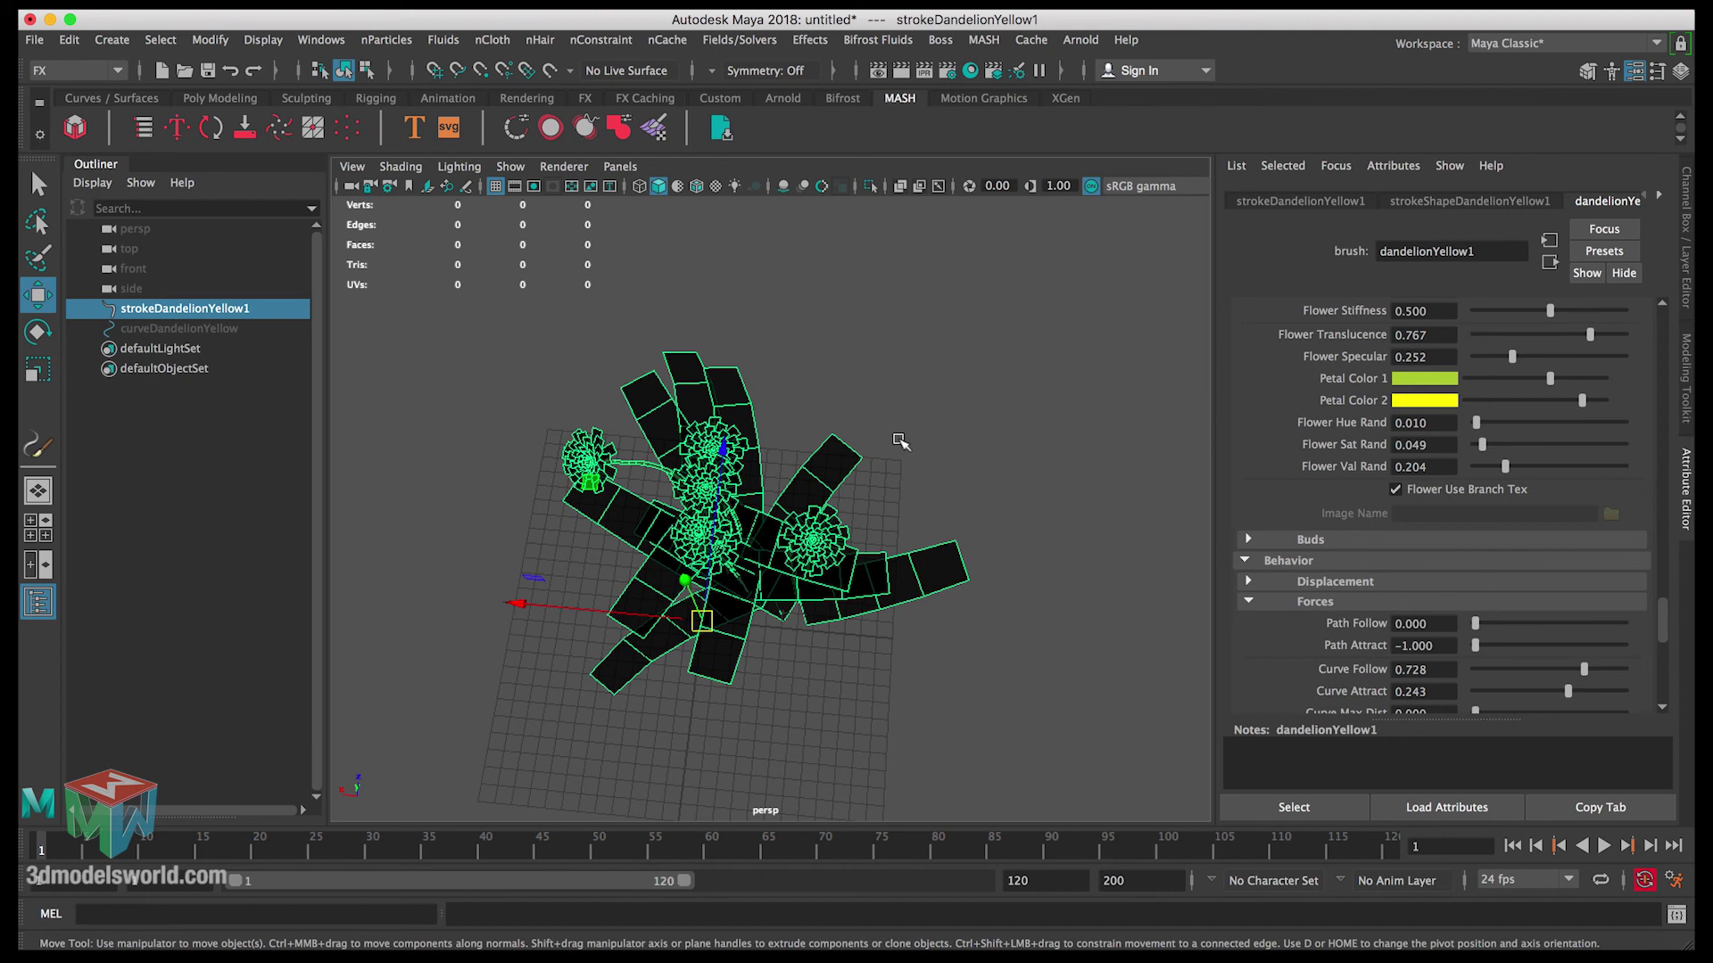
alt+drag(768, 445, 778, 428)
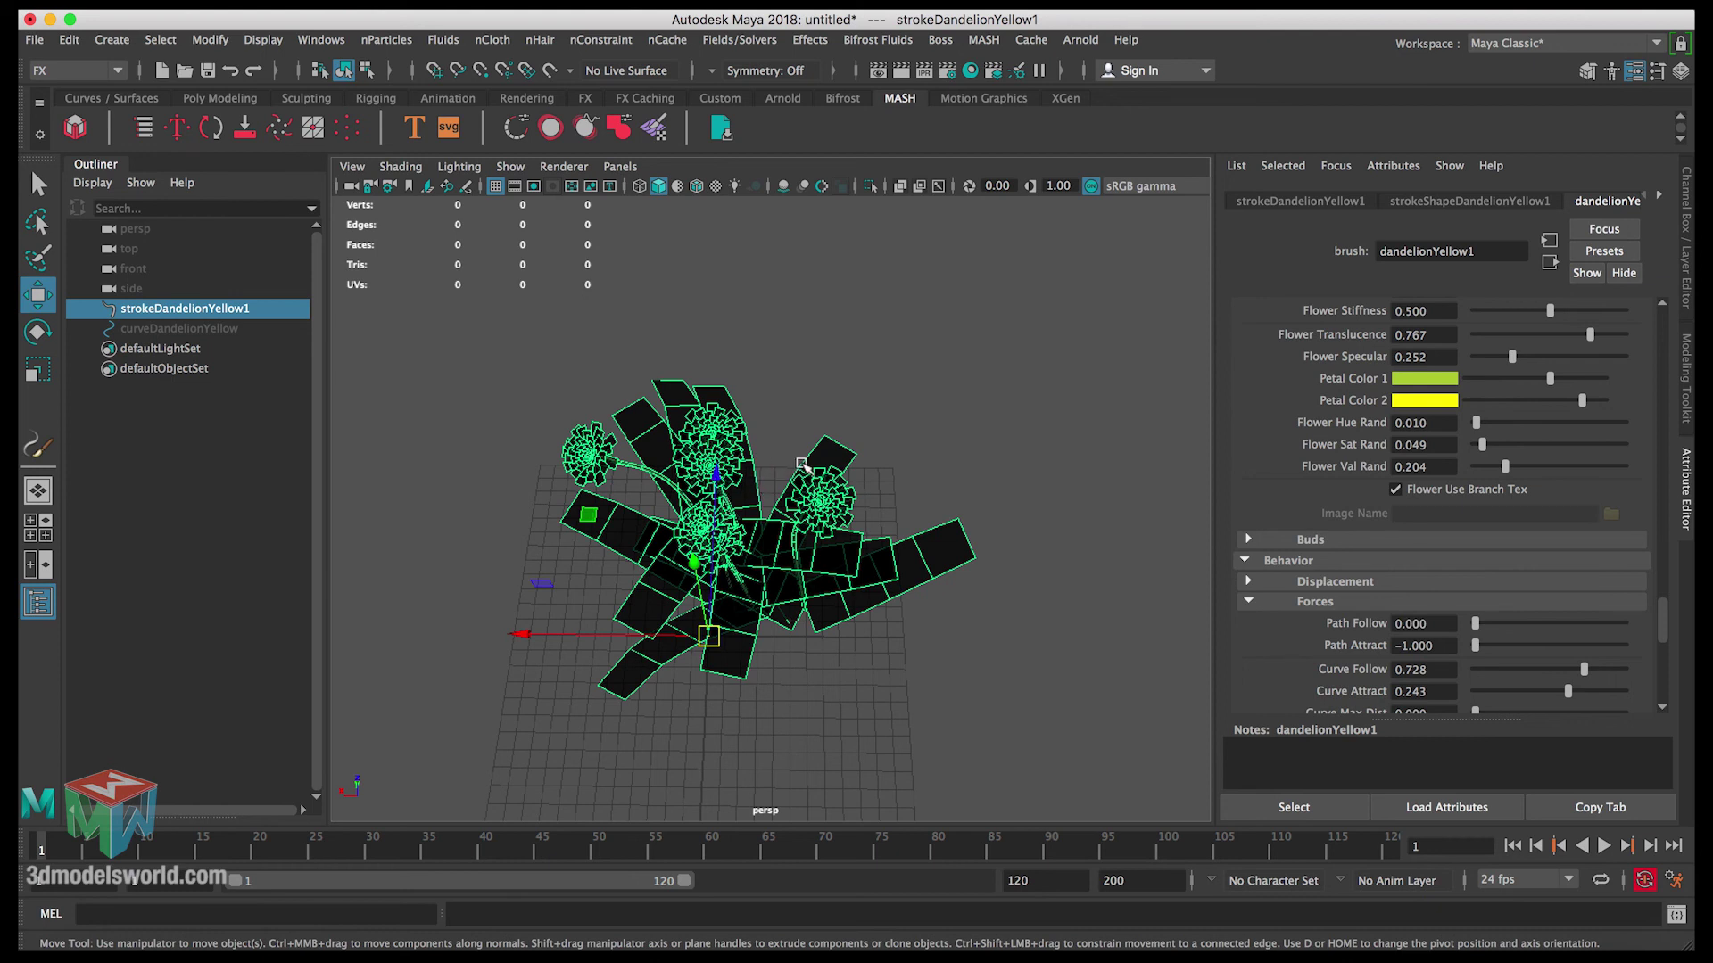
alt+drag(834, 600, 814, 482)
alt+drag(787, 423, 758, 433)
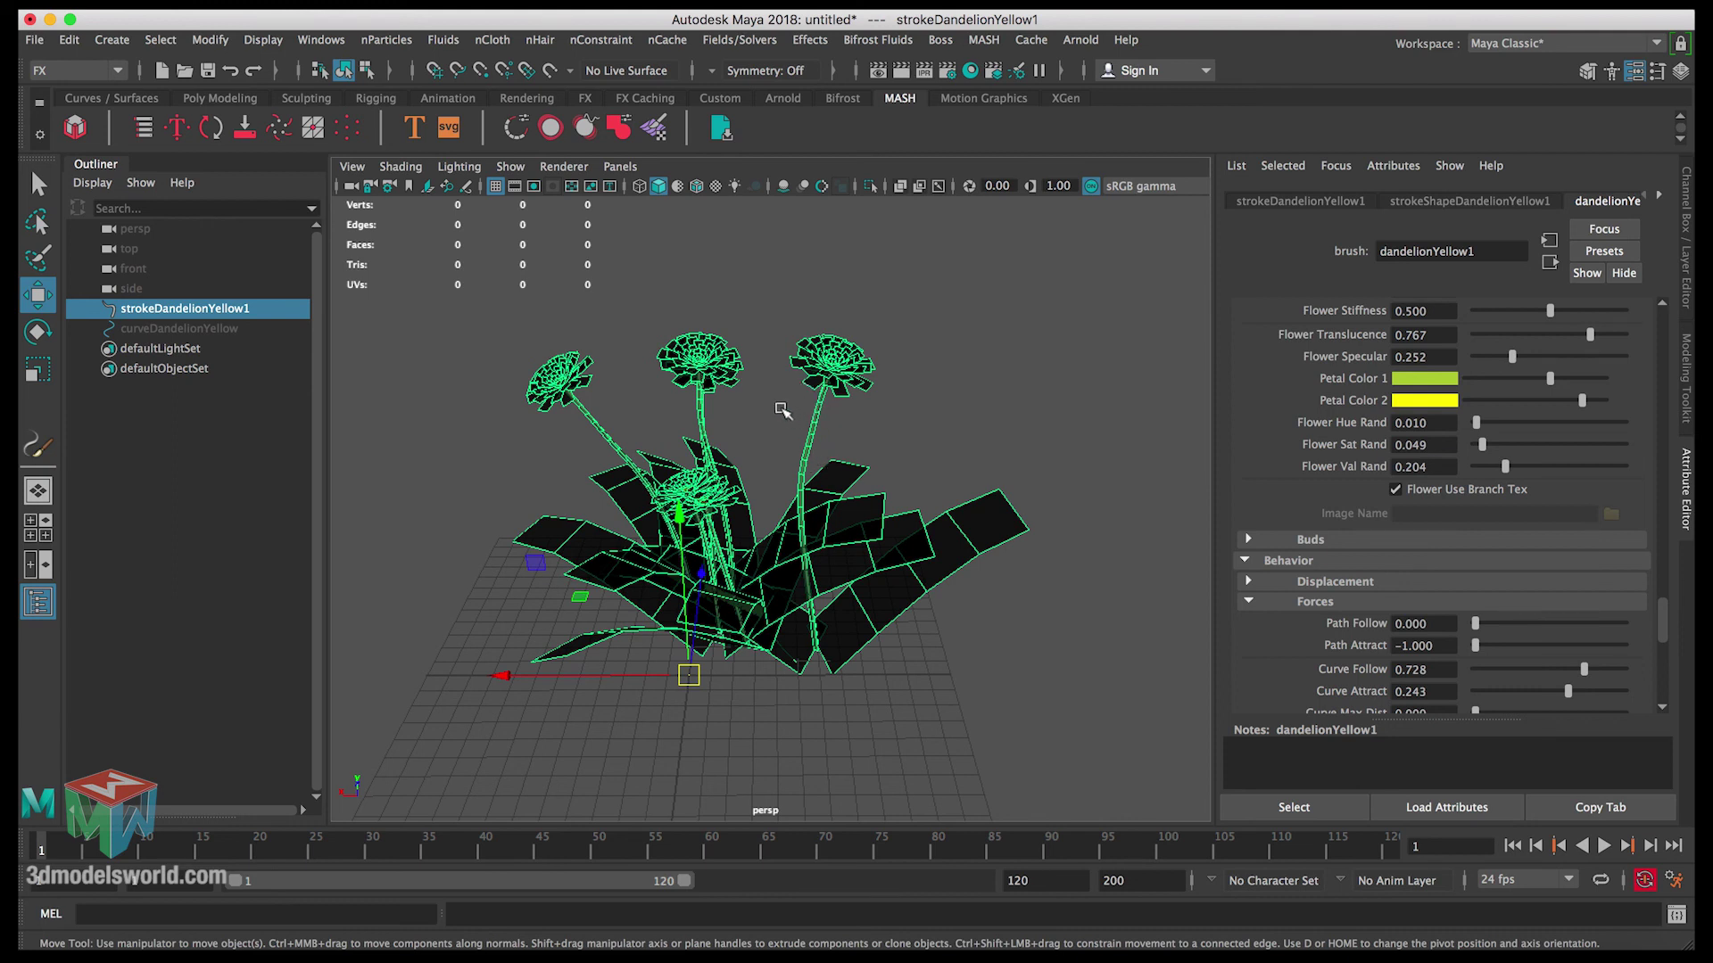
click(783, 410)
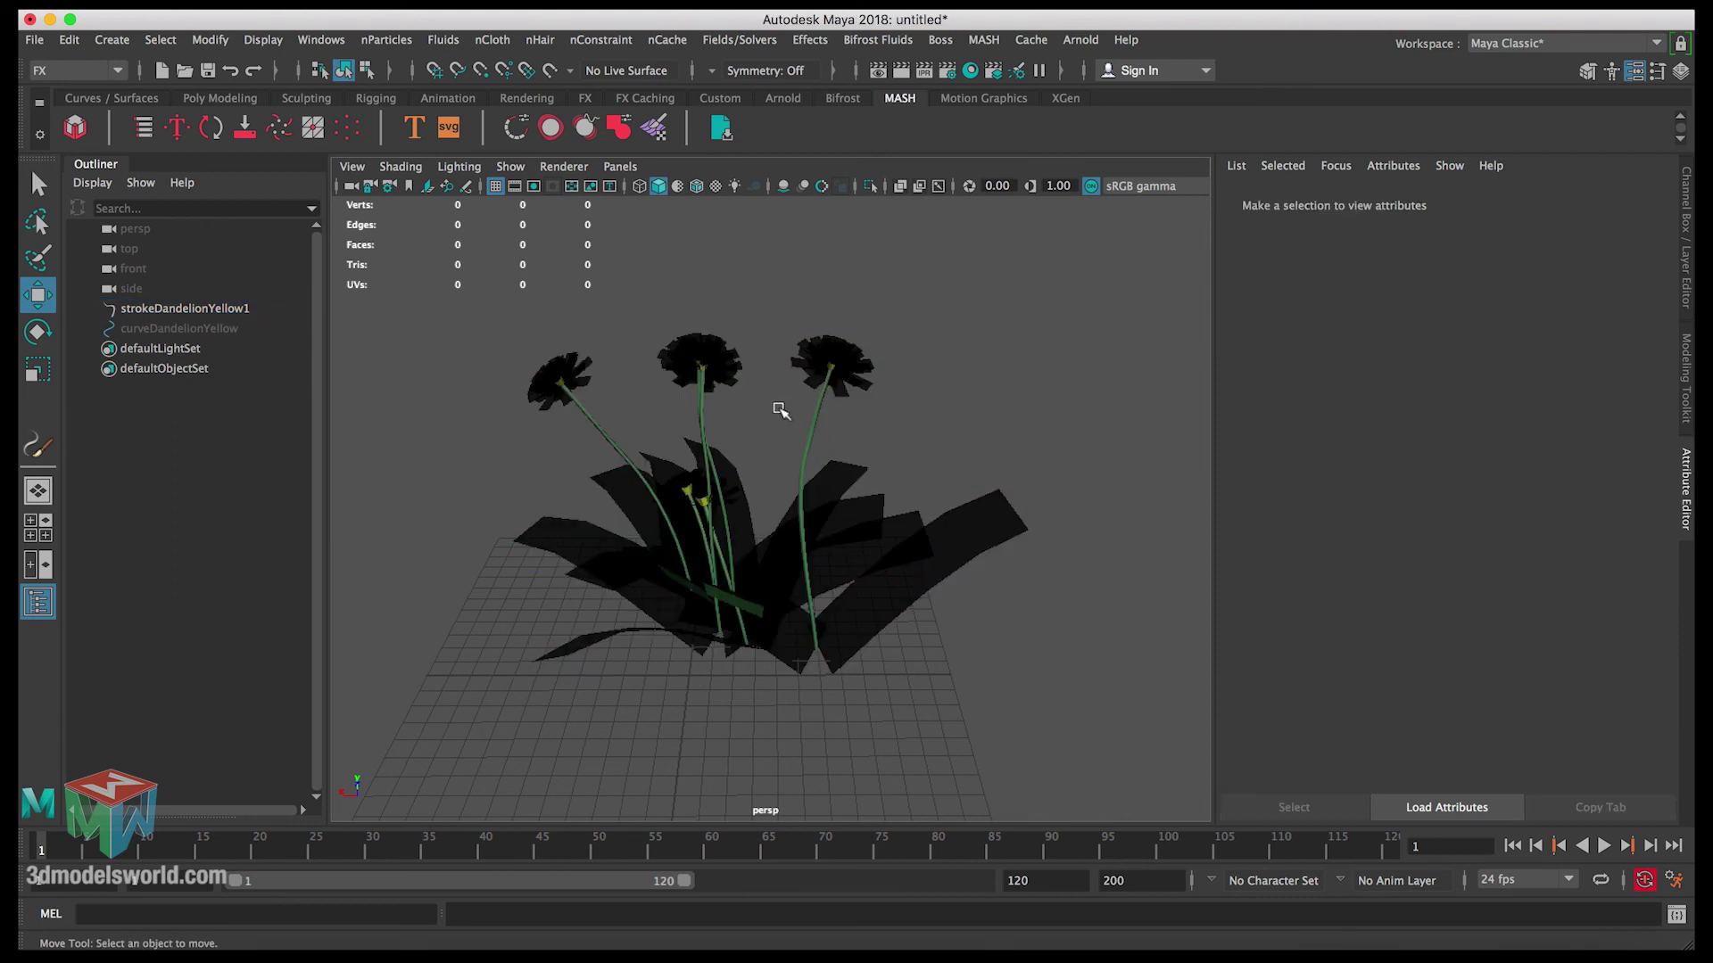